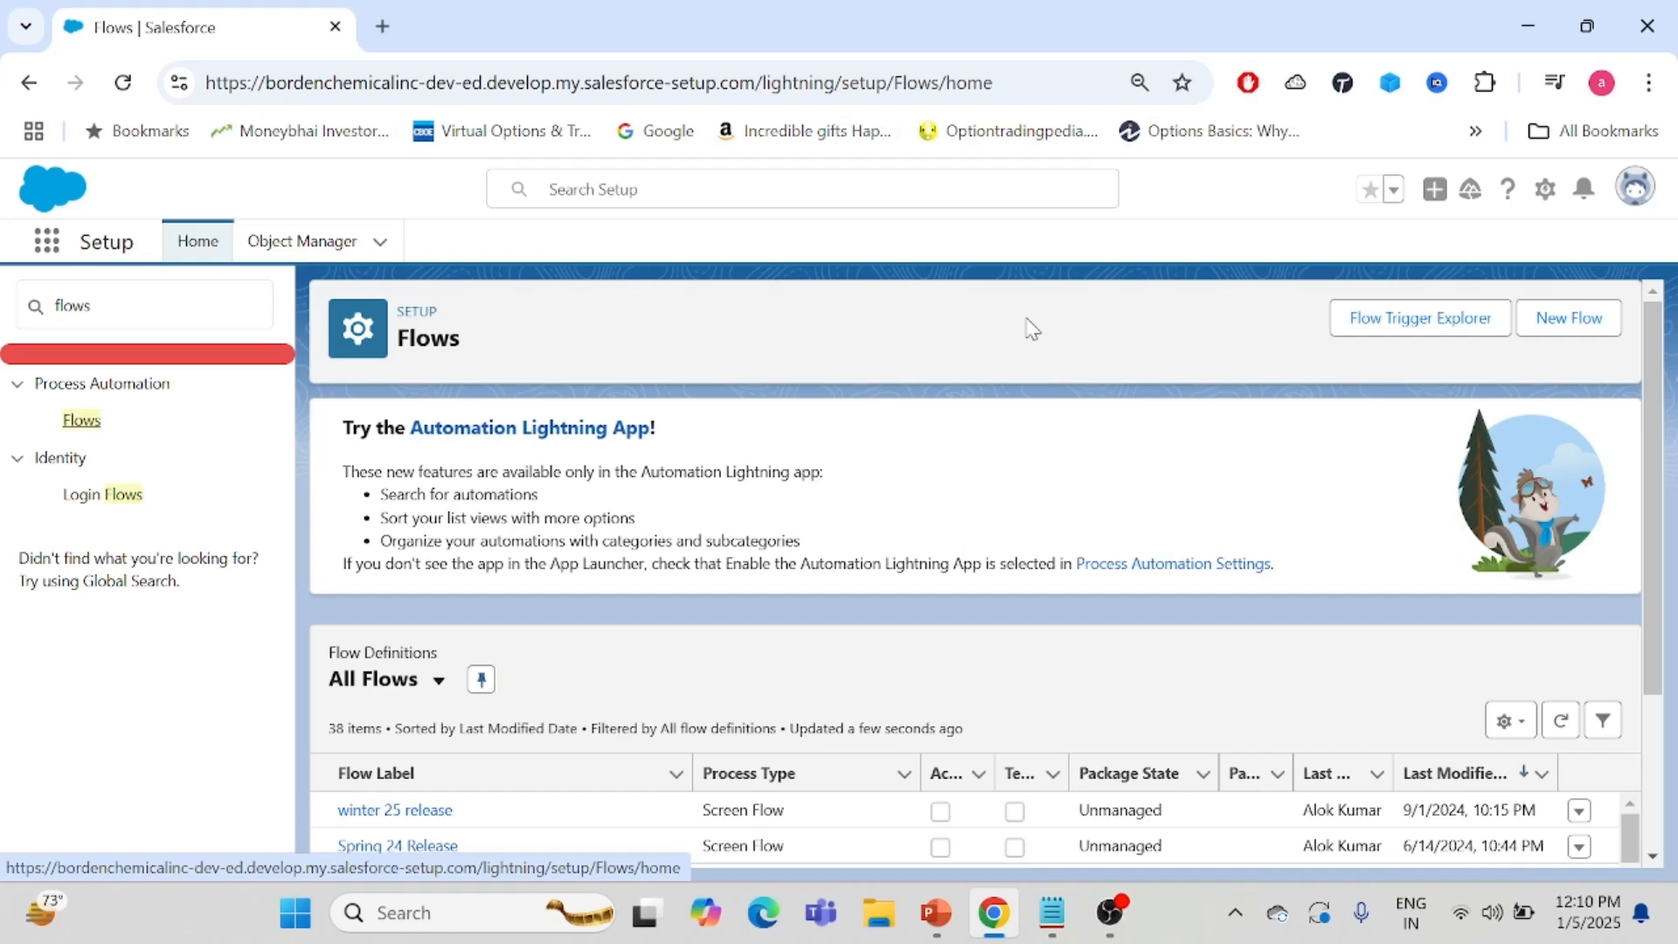
- Create a new Screen Flow starting from scratch
click(1566, 322)
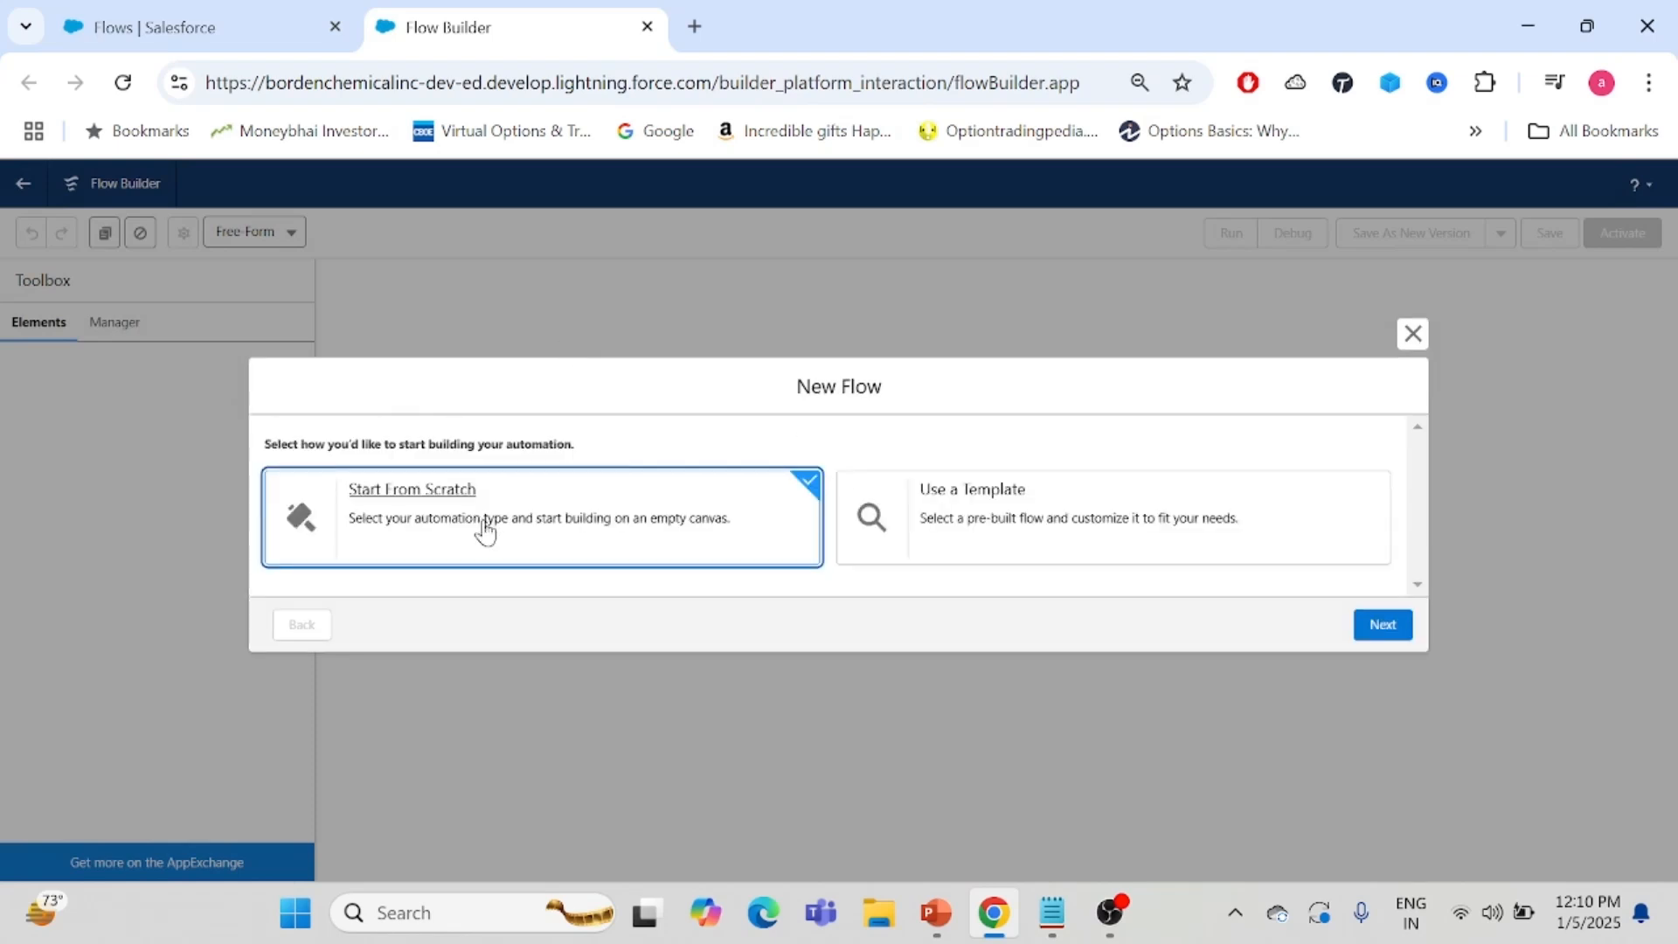
click(1380, 626)
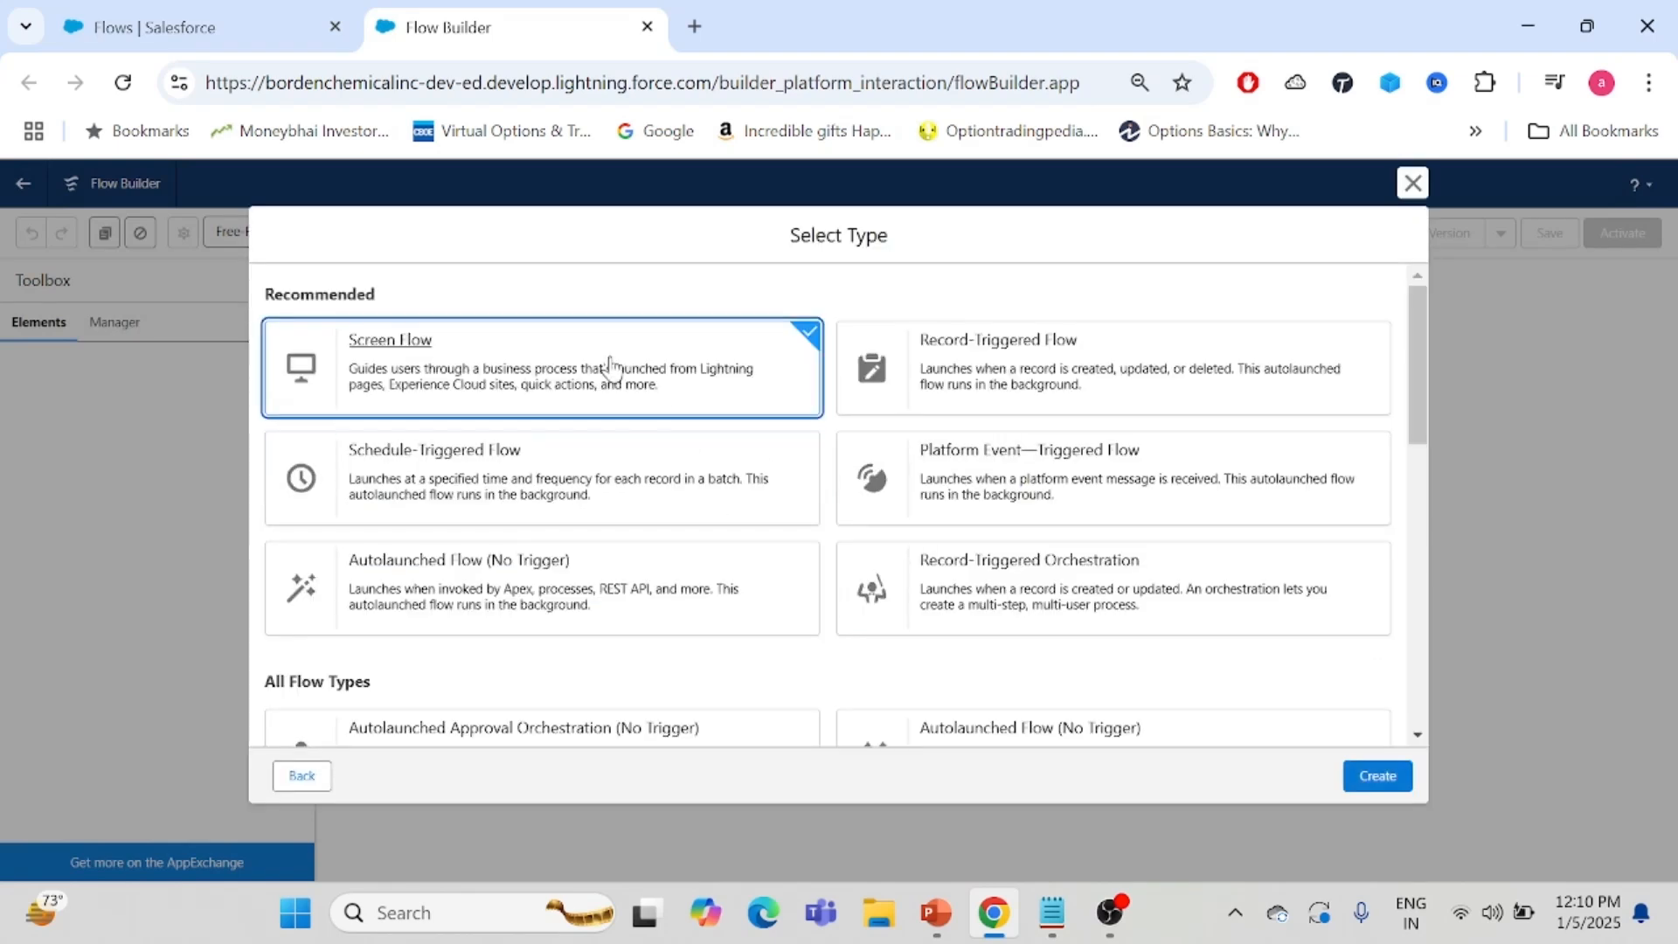
click(1363, 777)
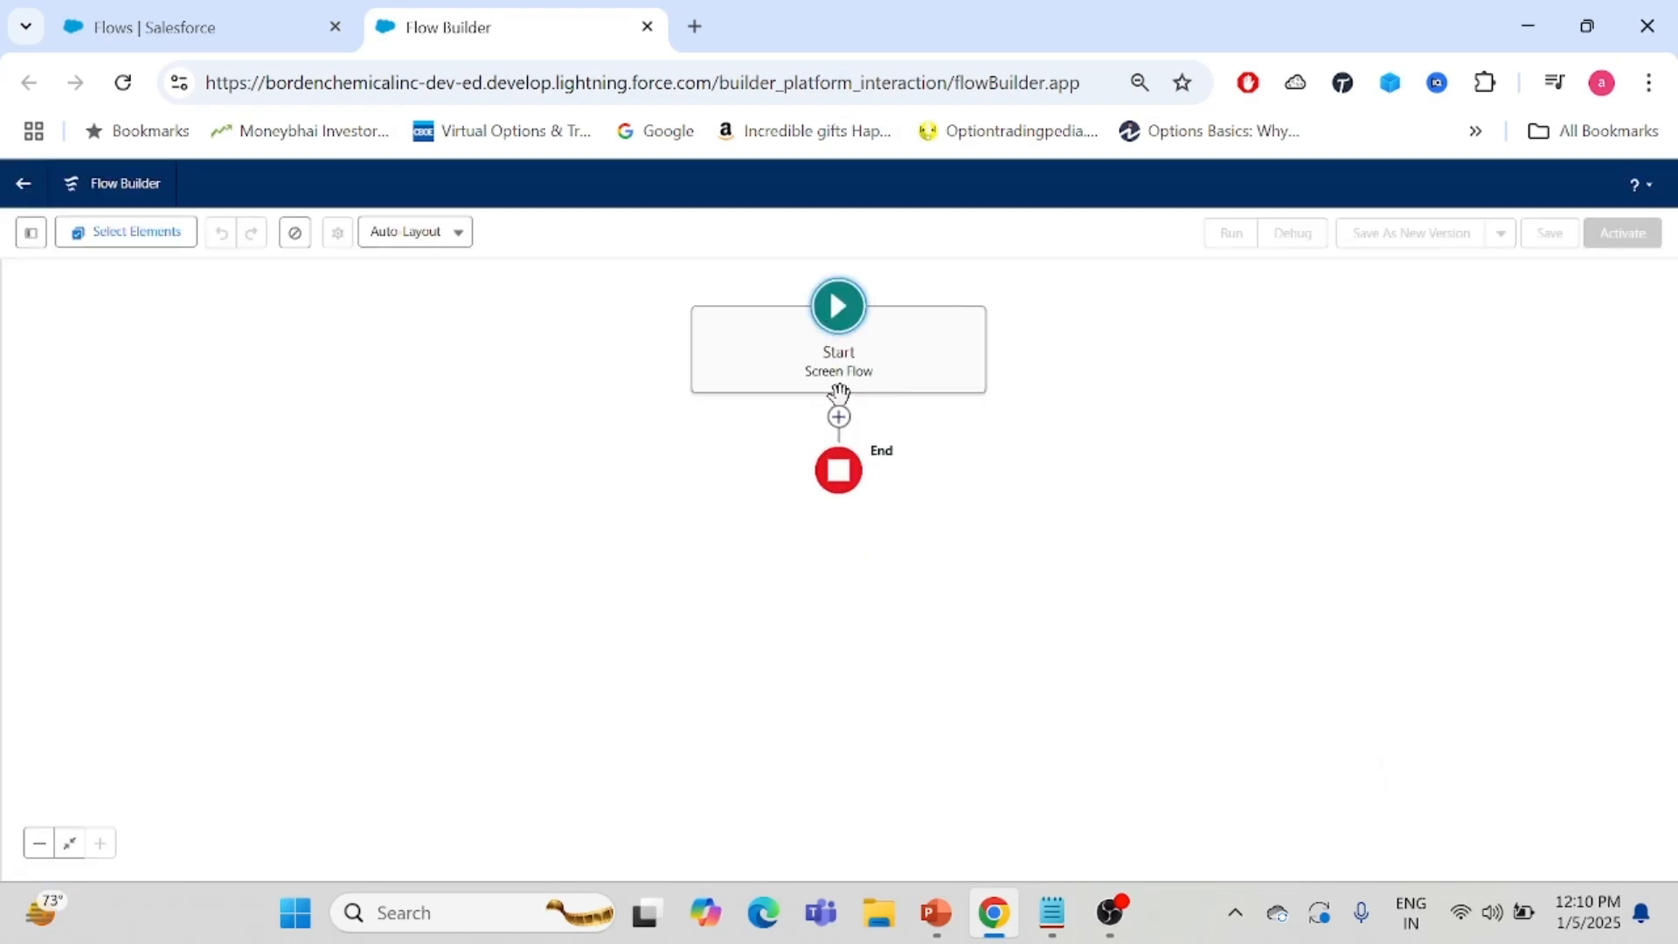
- Add a Get Records element between Start and End
click(839, 417)
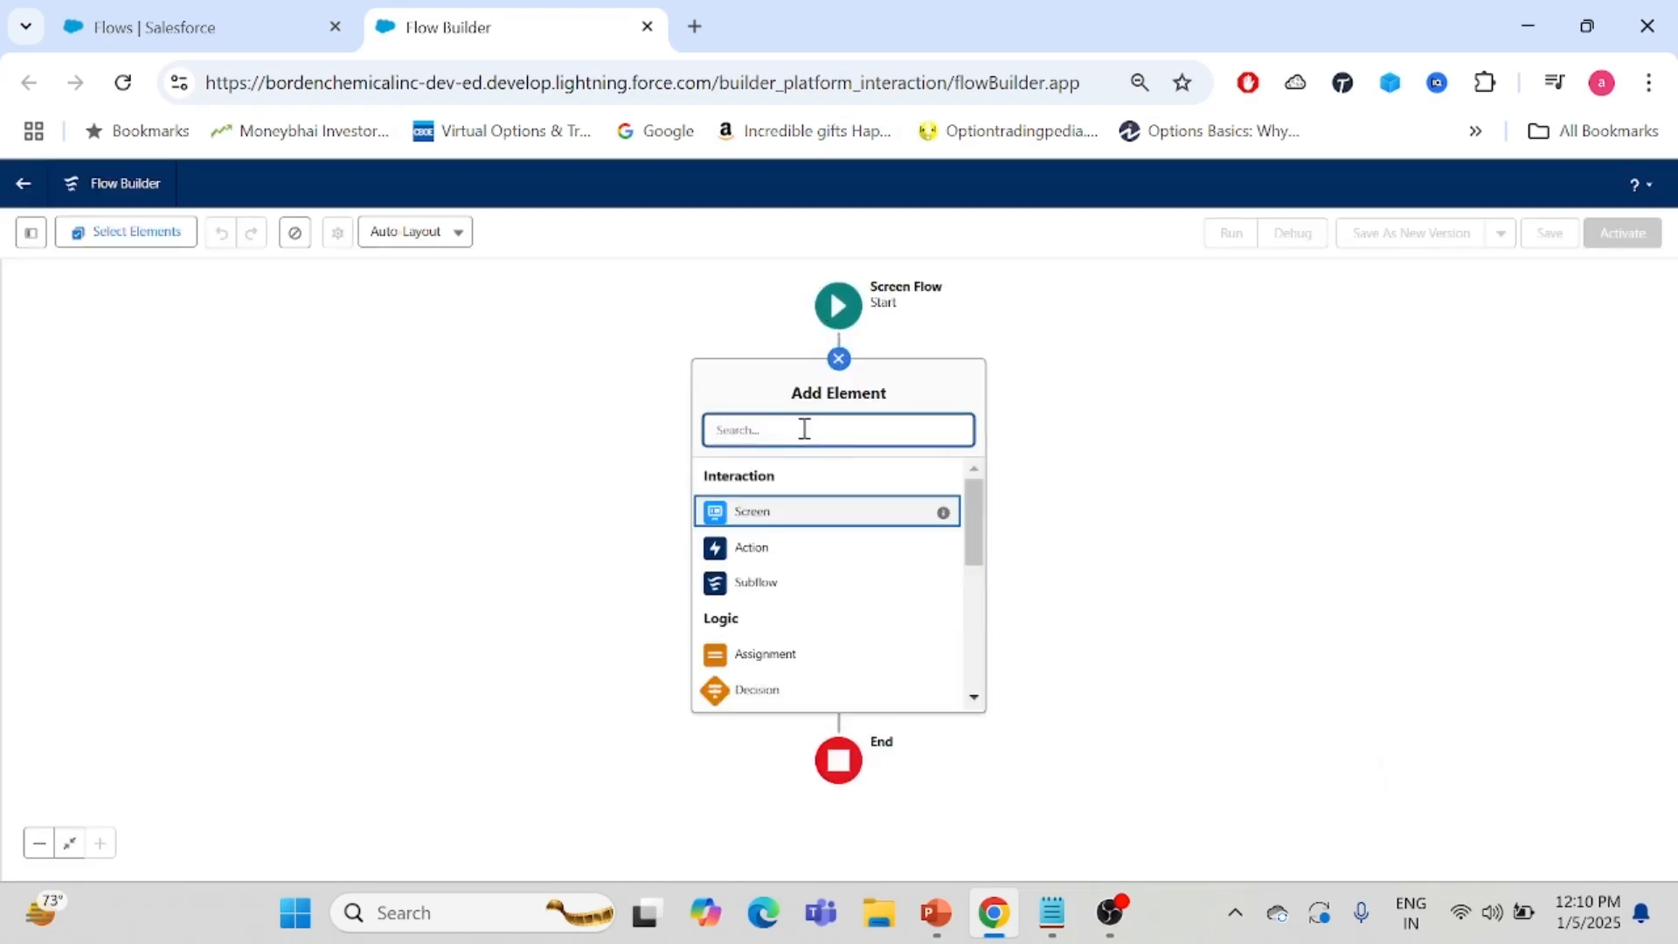
text(get)
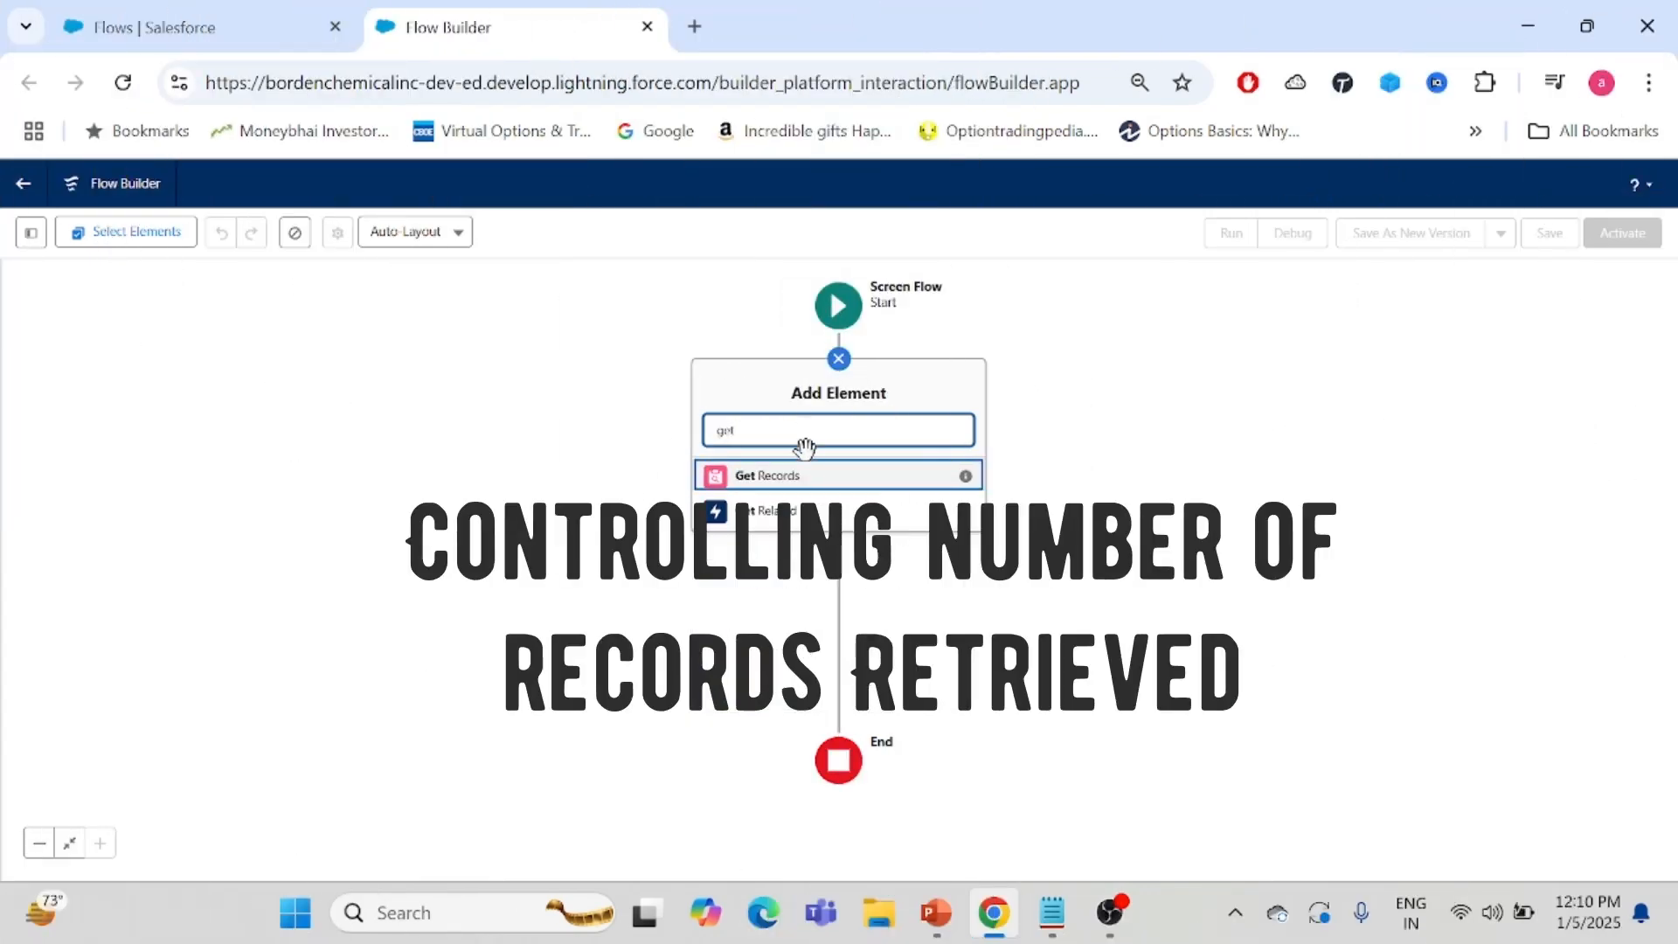
click(781, 482)
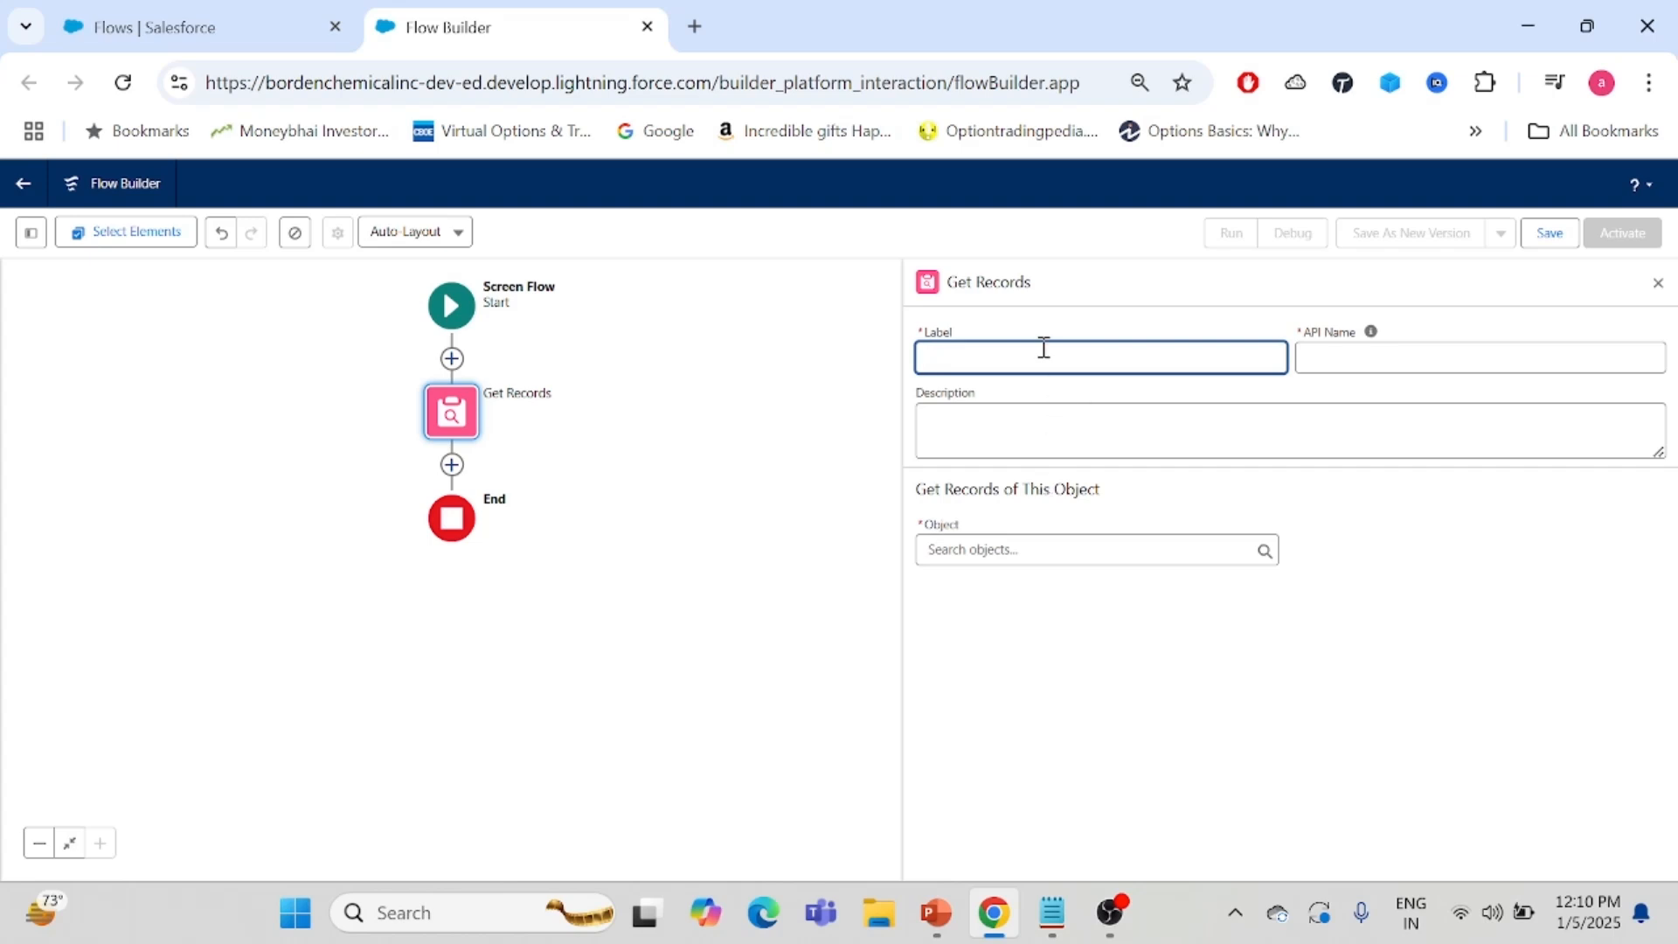
- Label the Get Records element Demo and set its object to Account
text(Demo)
click(1359, 357)
click(1021, 551)
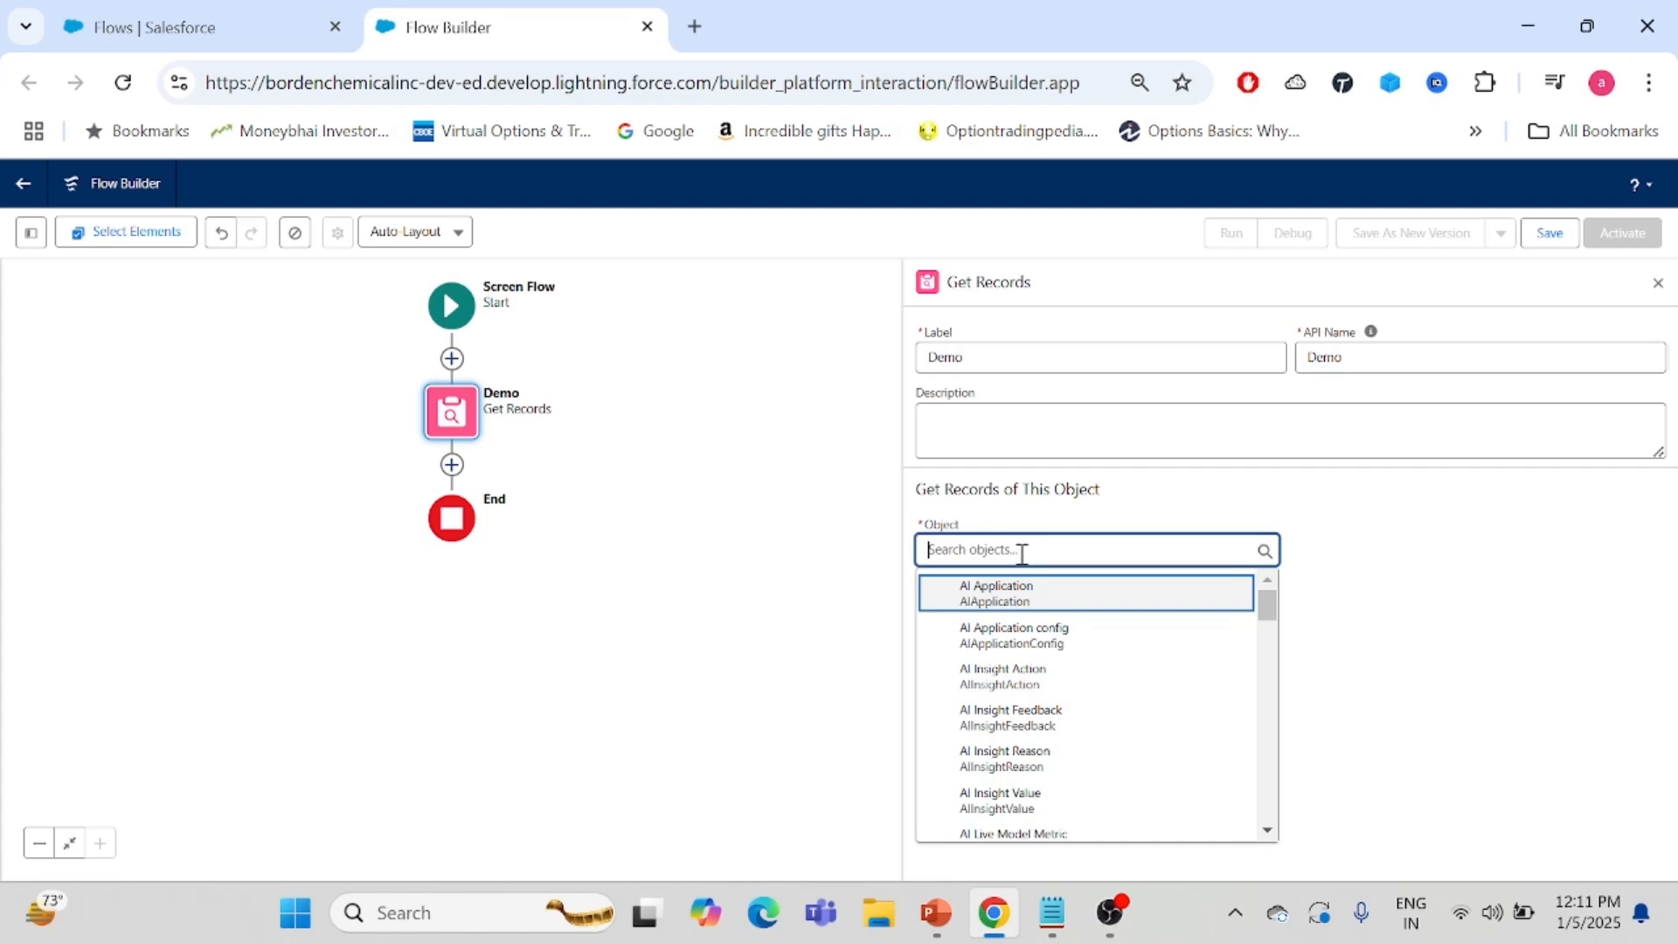
text(acc)
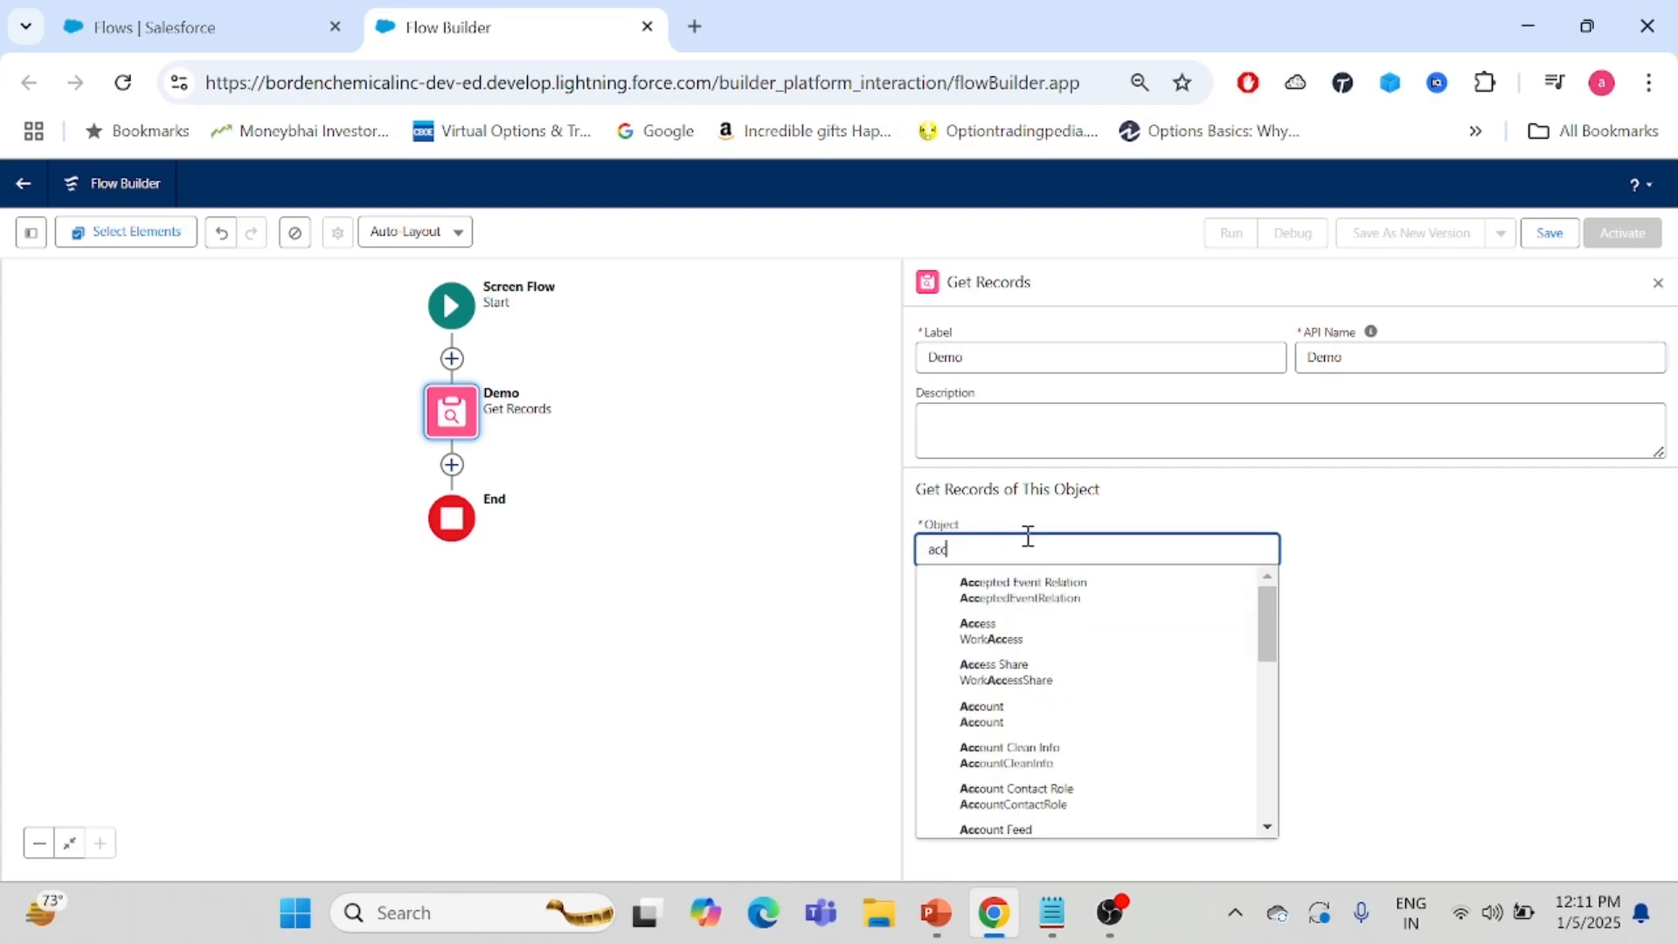
click(983, 714)
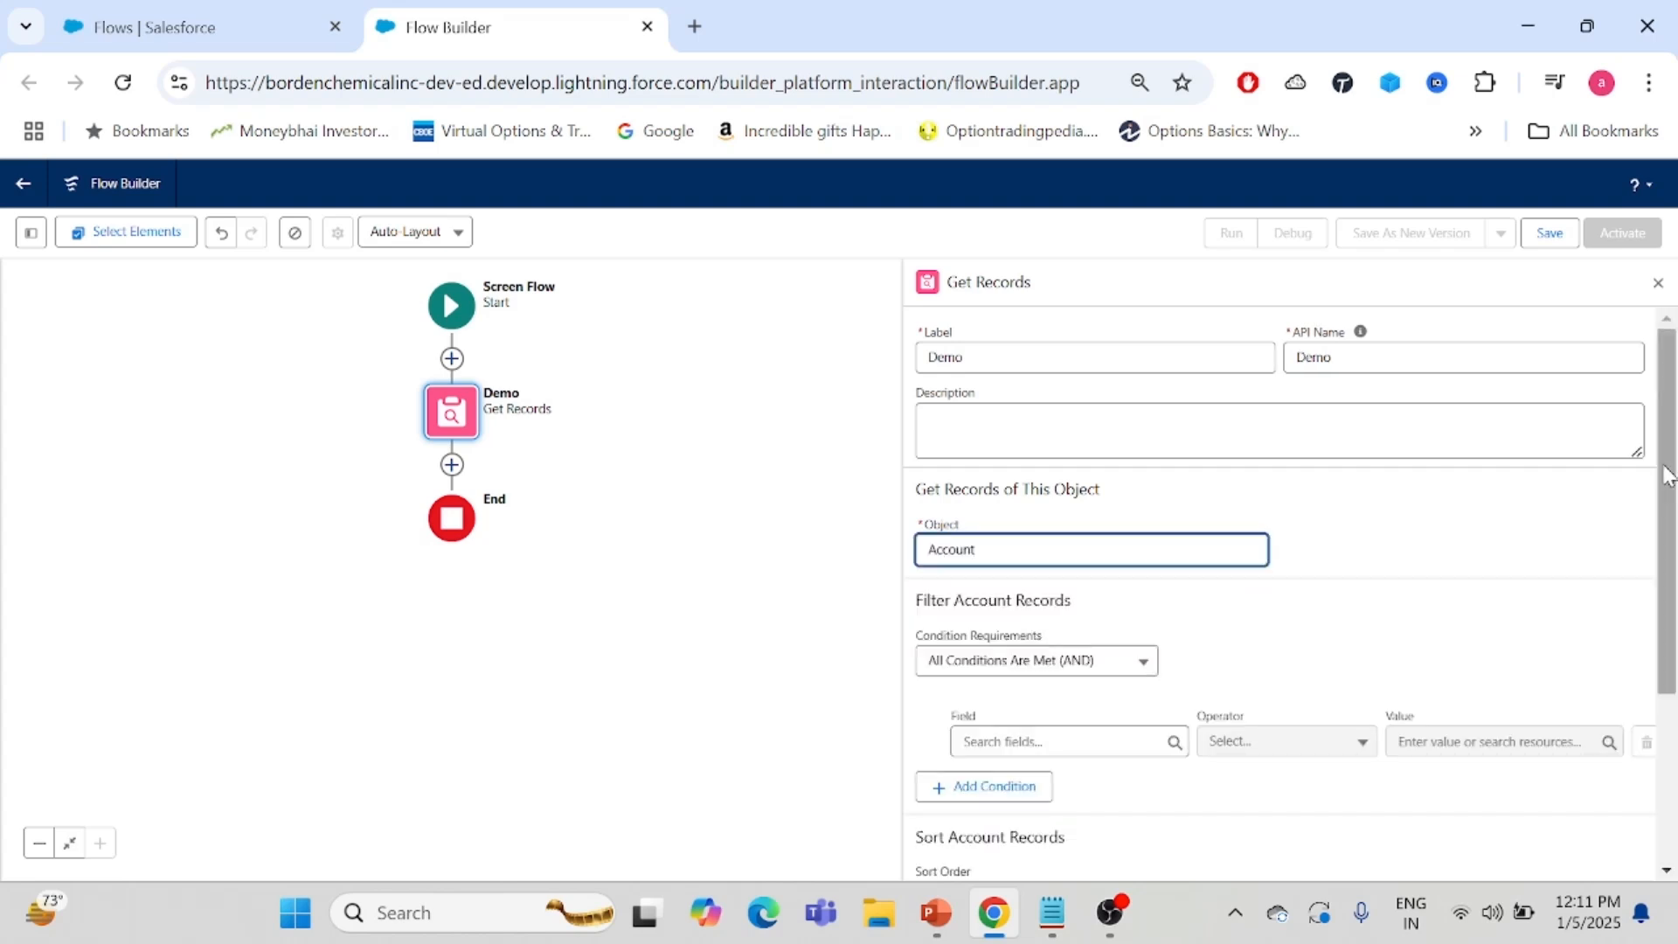
- Add a filter condition where the account Name equals Test
scroll(1666, 476, down, 2)
click(1097, 564)
text(name)
click(1067, 609)
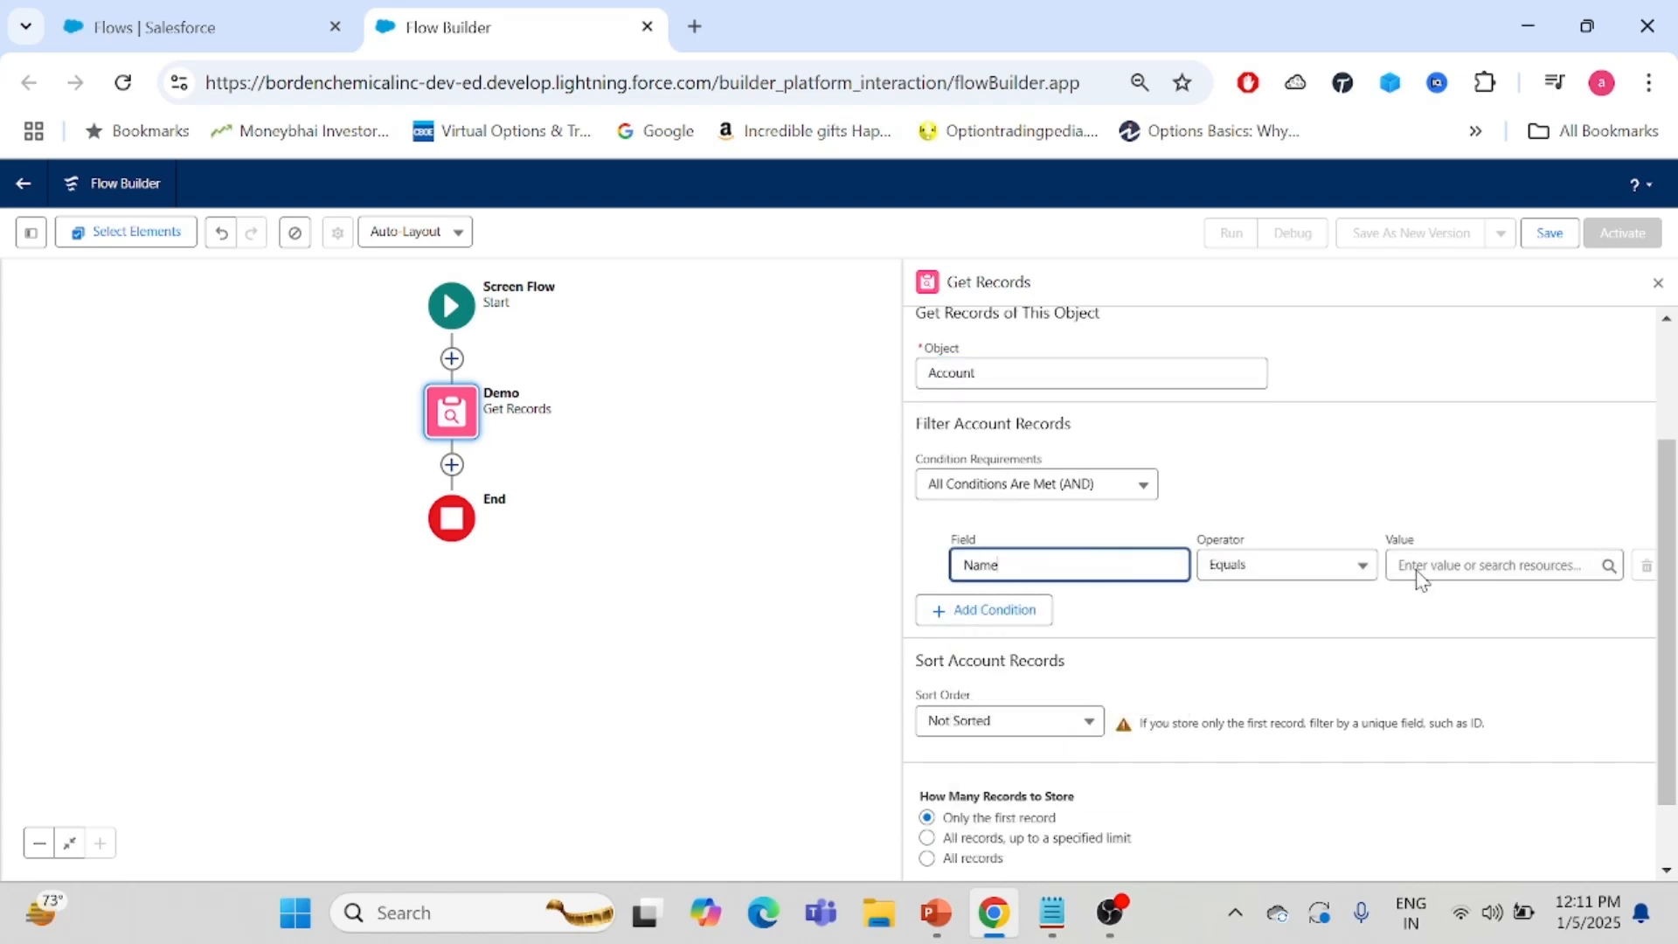
click(1478, 567)
text(Test)
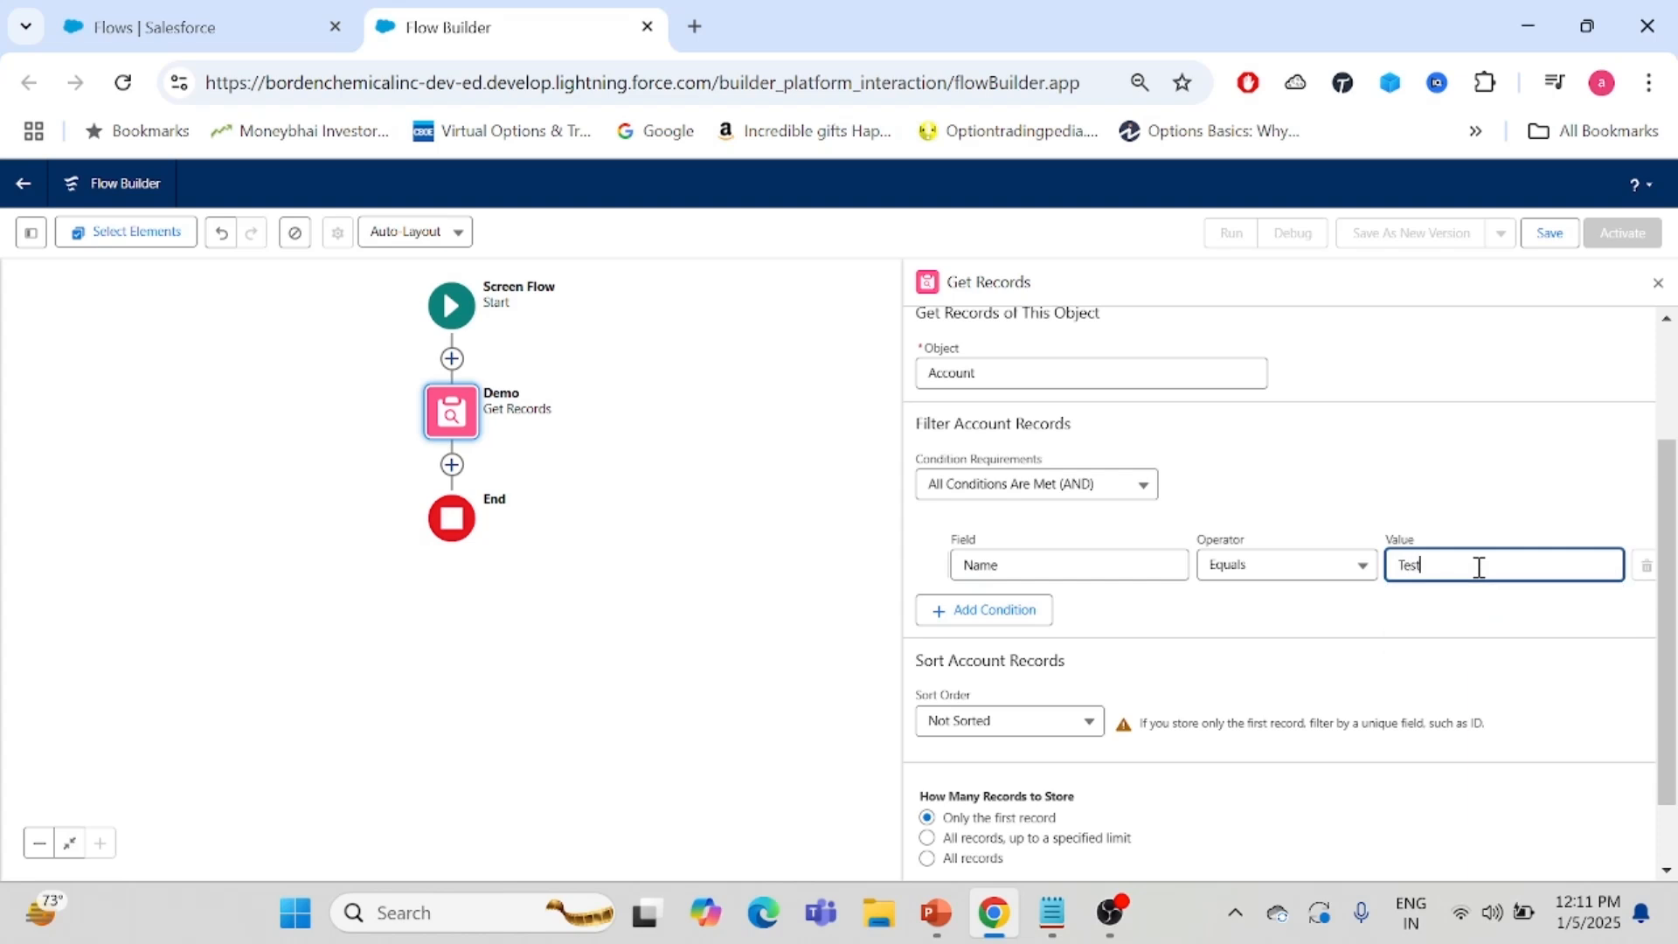
click(1440, 605)
- Store all records up to a specified limit, set the maximum number of records to 10, and close the panel
drag(1674, 530, 1675, 625)
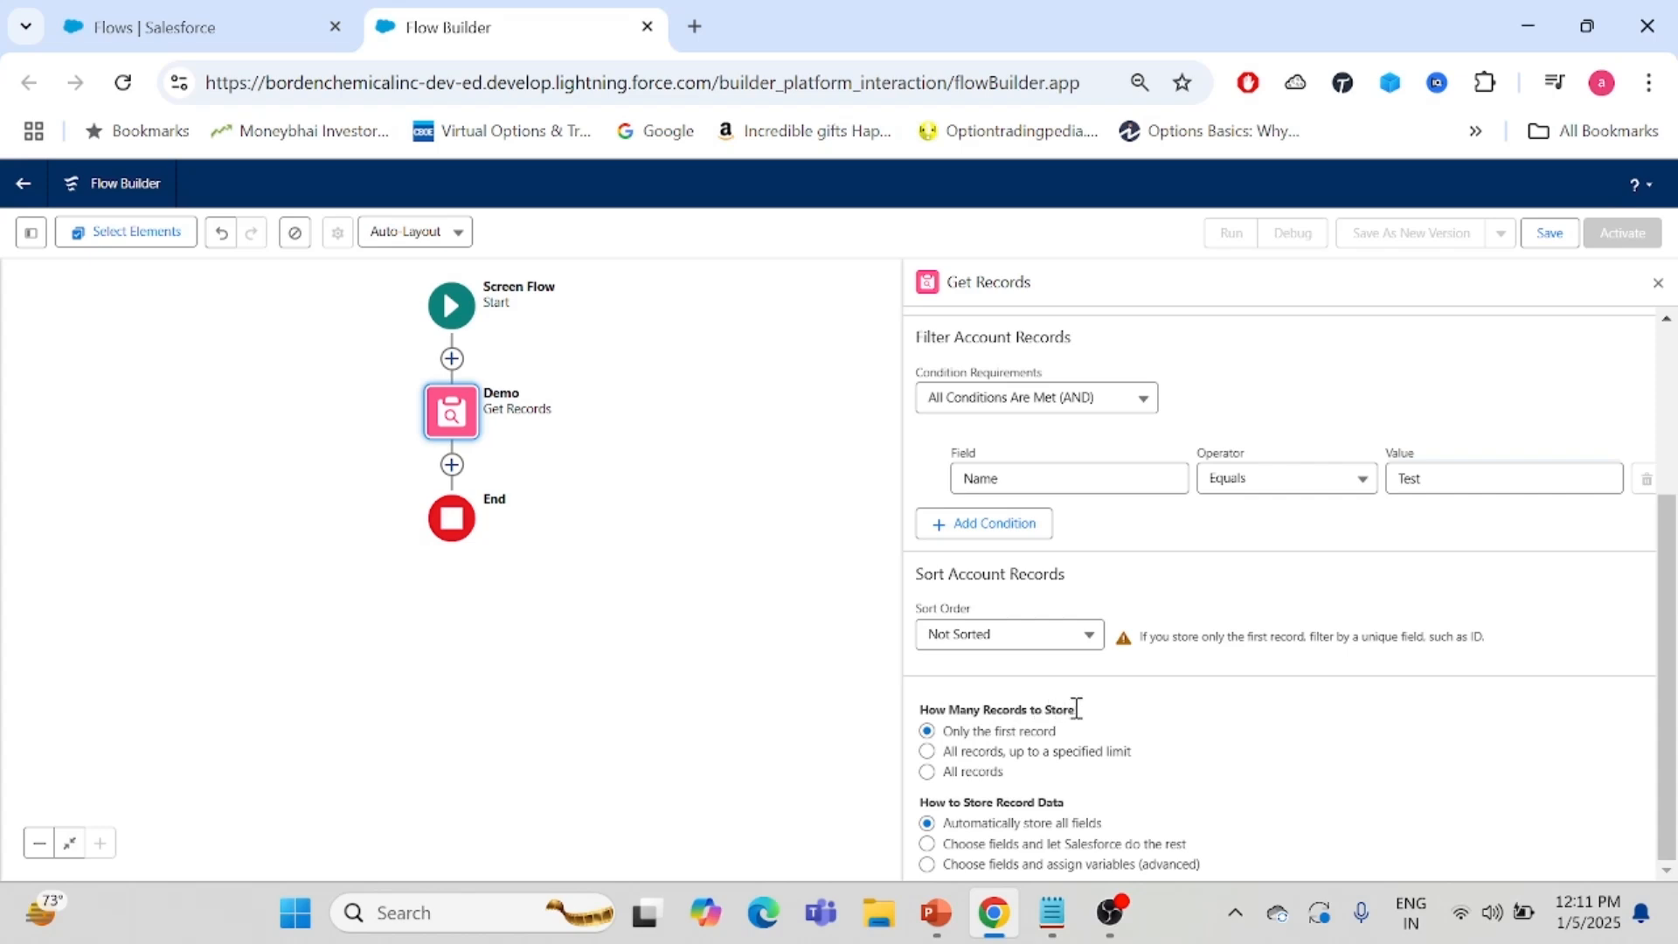
click(927, 751)
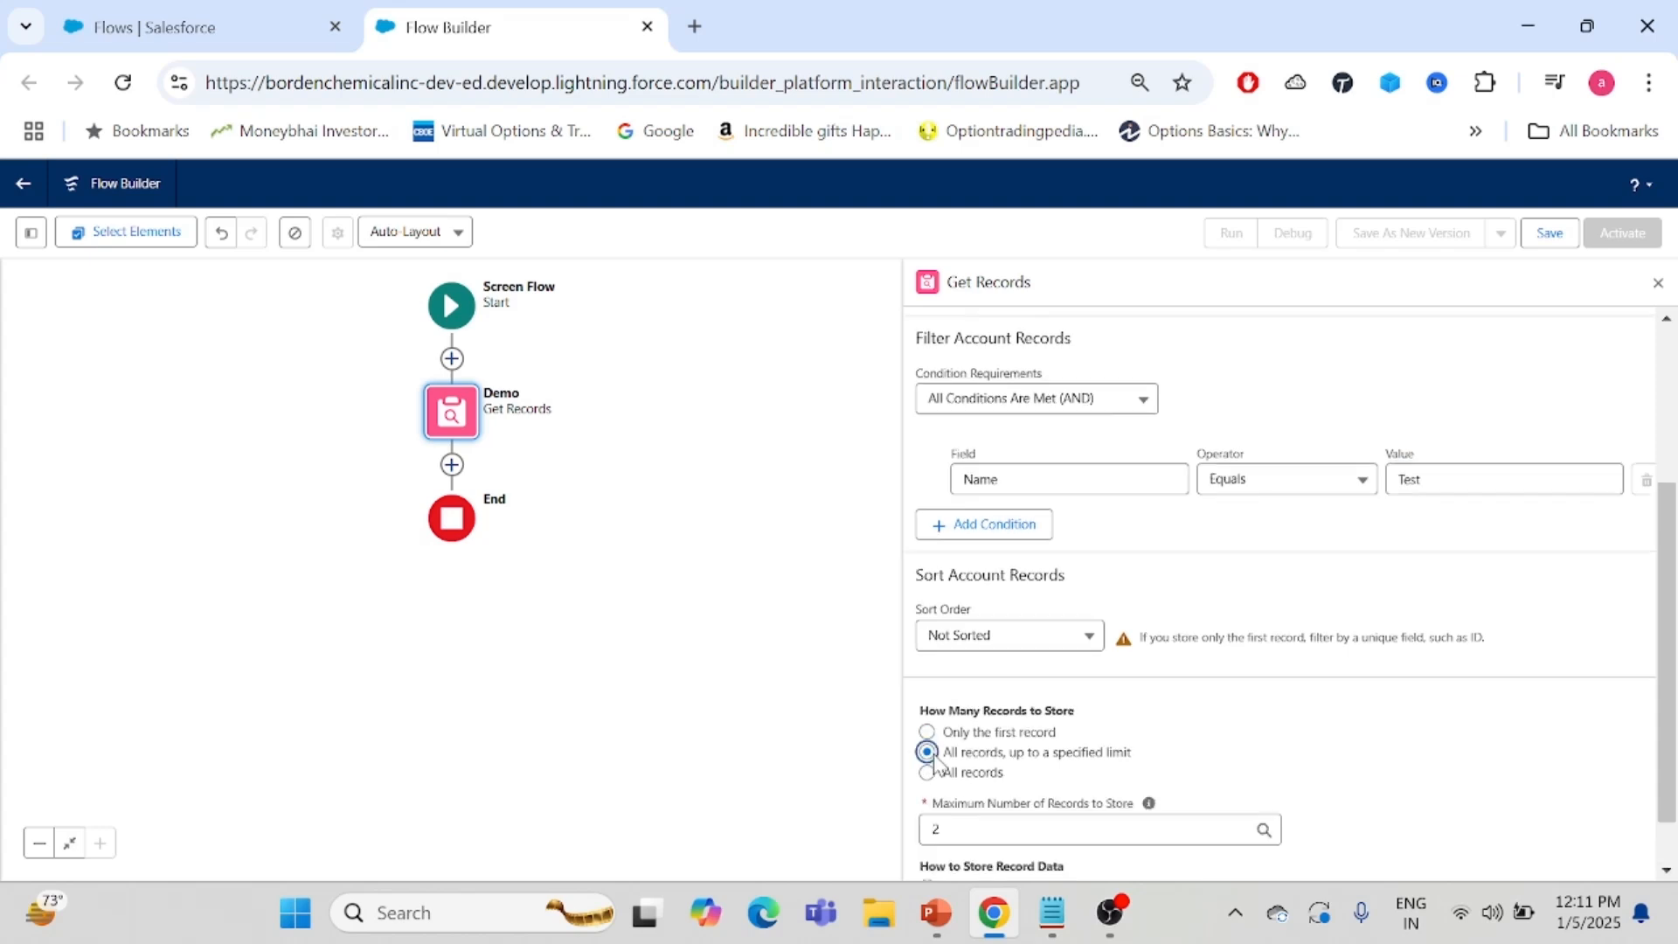
click(1008, 835)
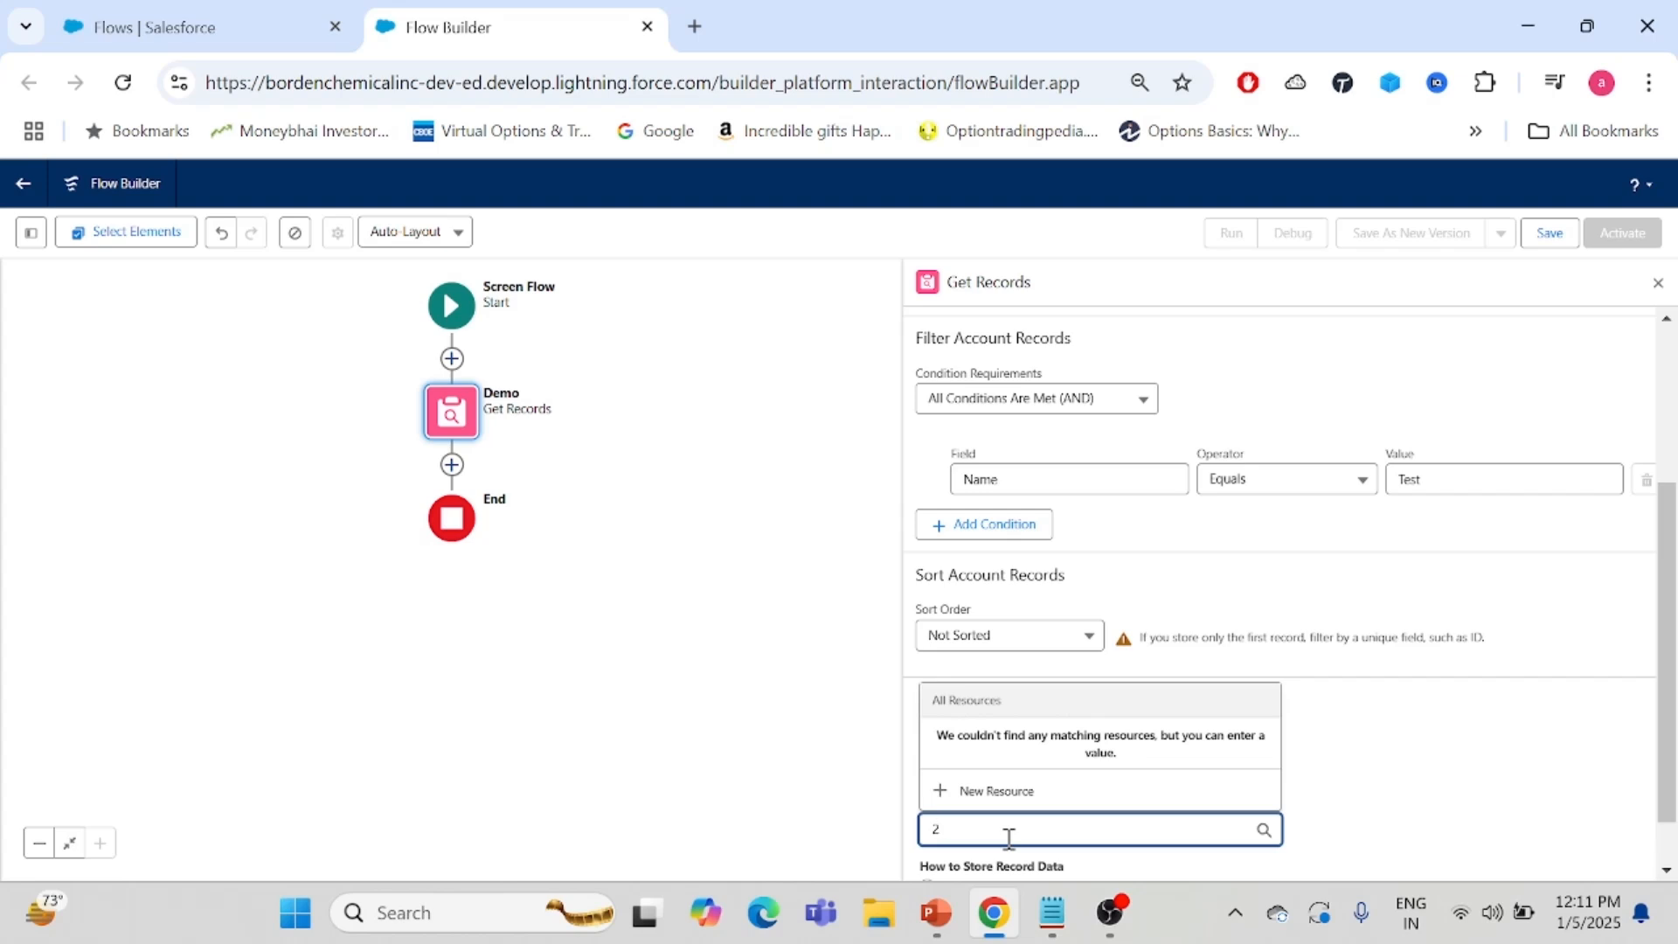
text(0)
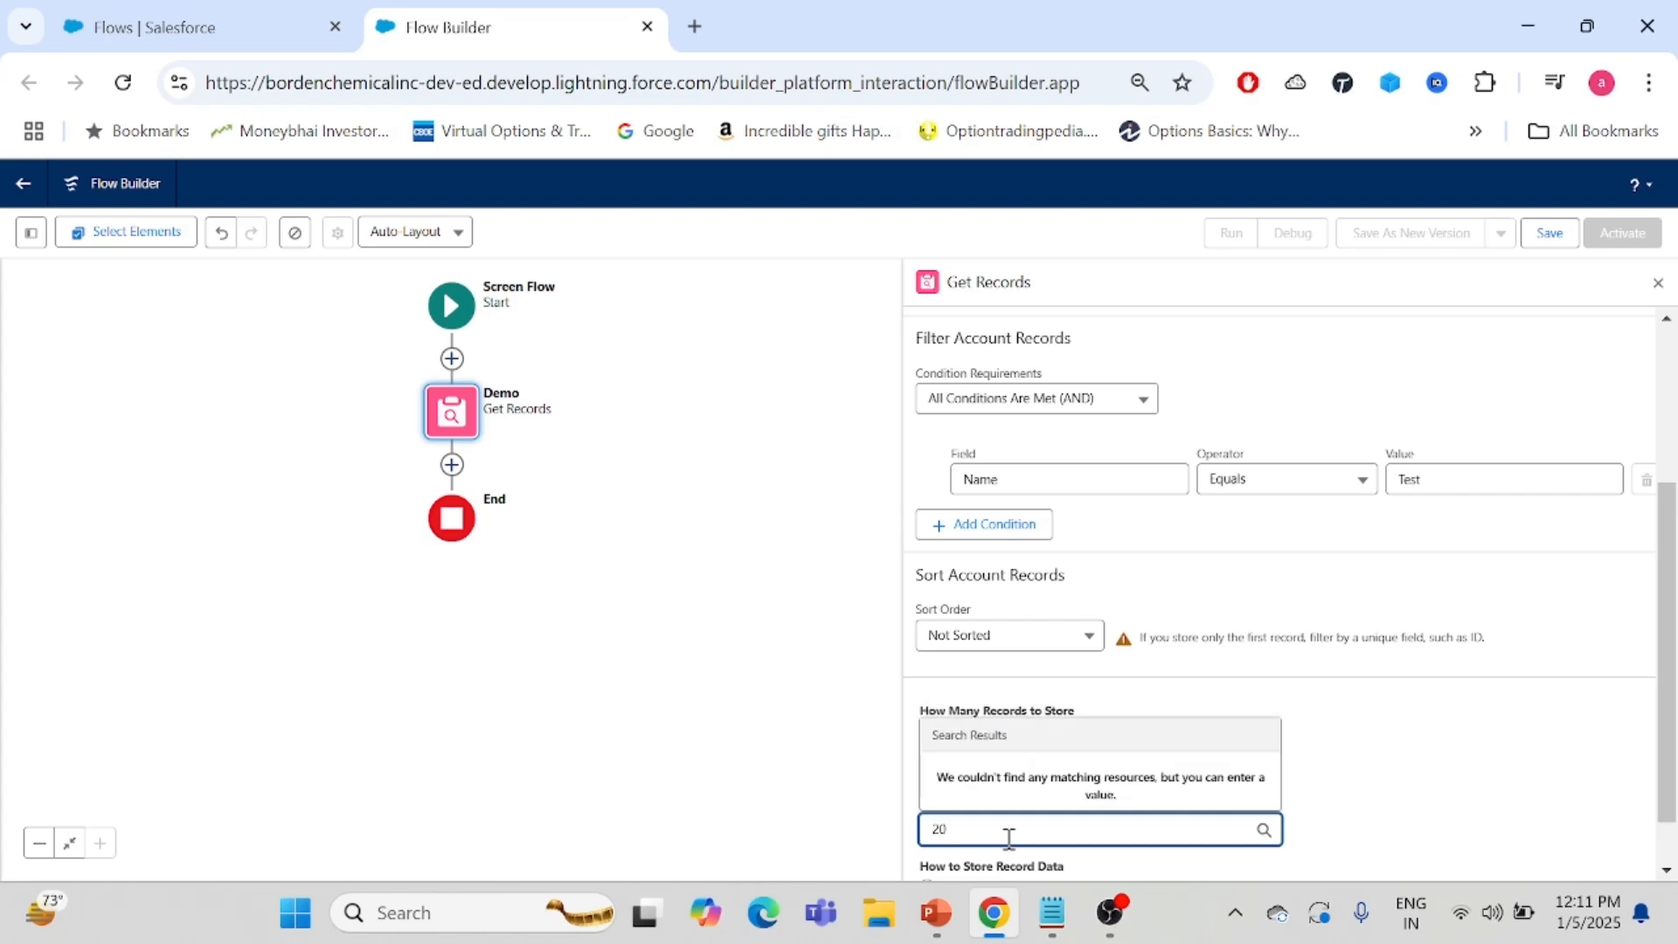
key(BackSpace)
key(BackSpace)
text(10)
click(1473, 793)
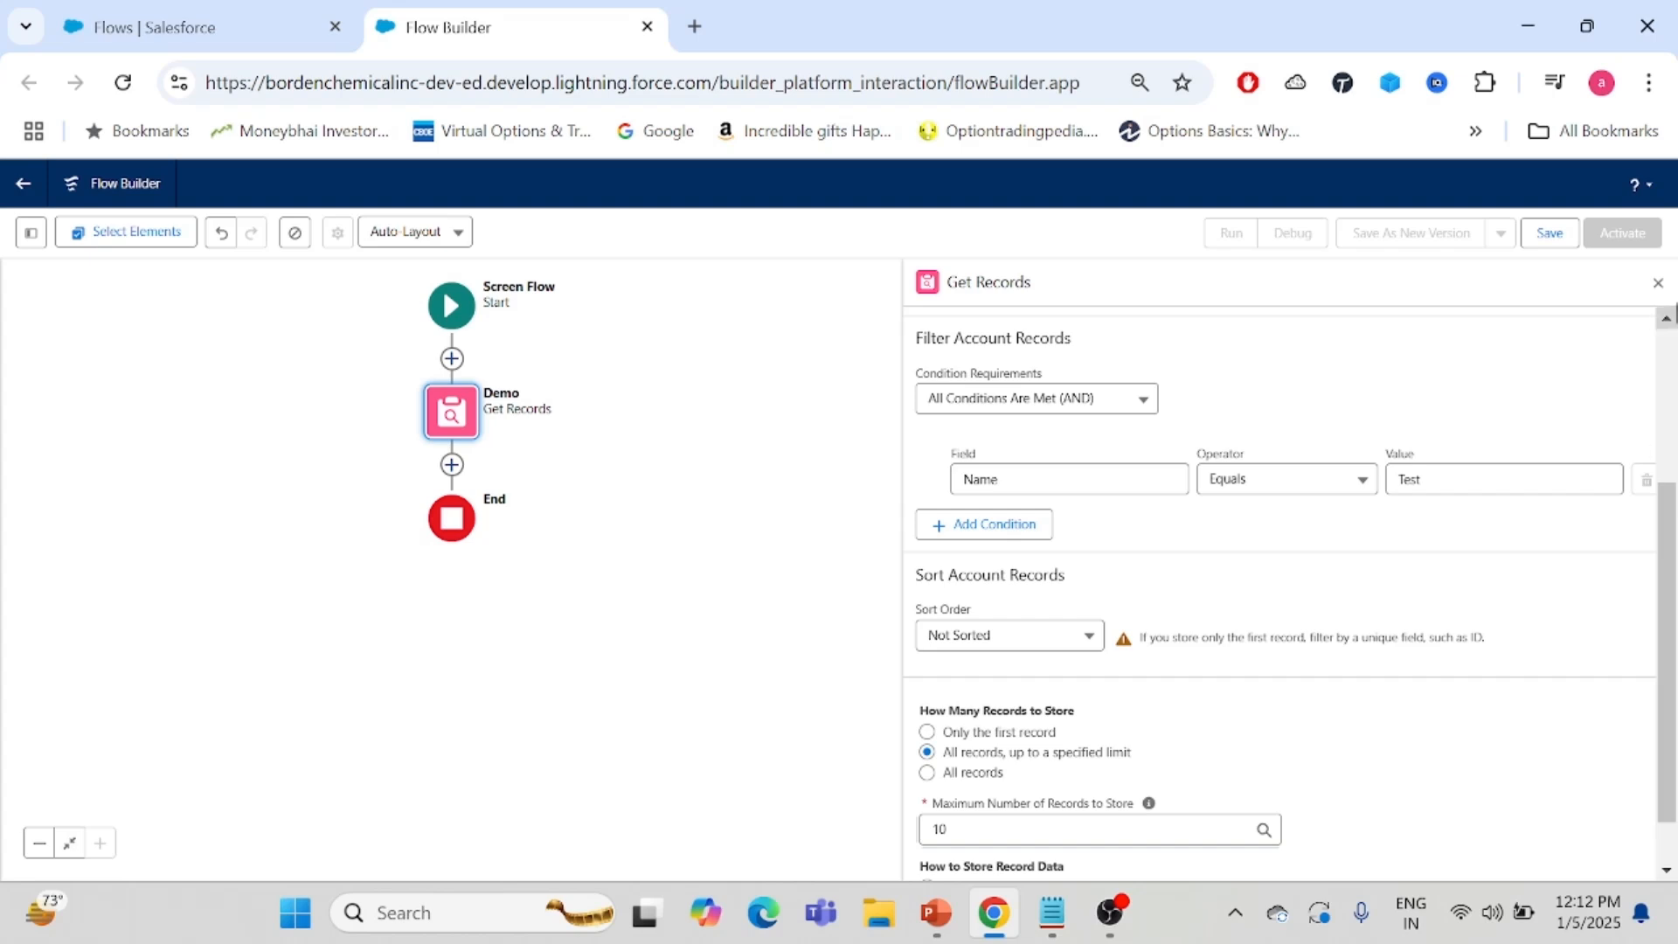
click(1658, 282)
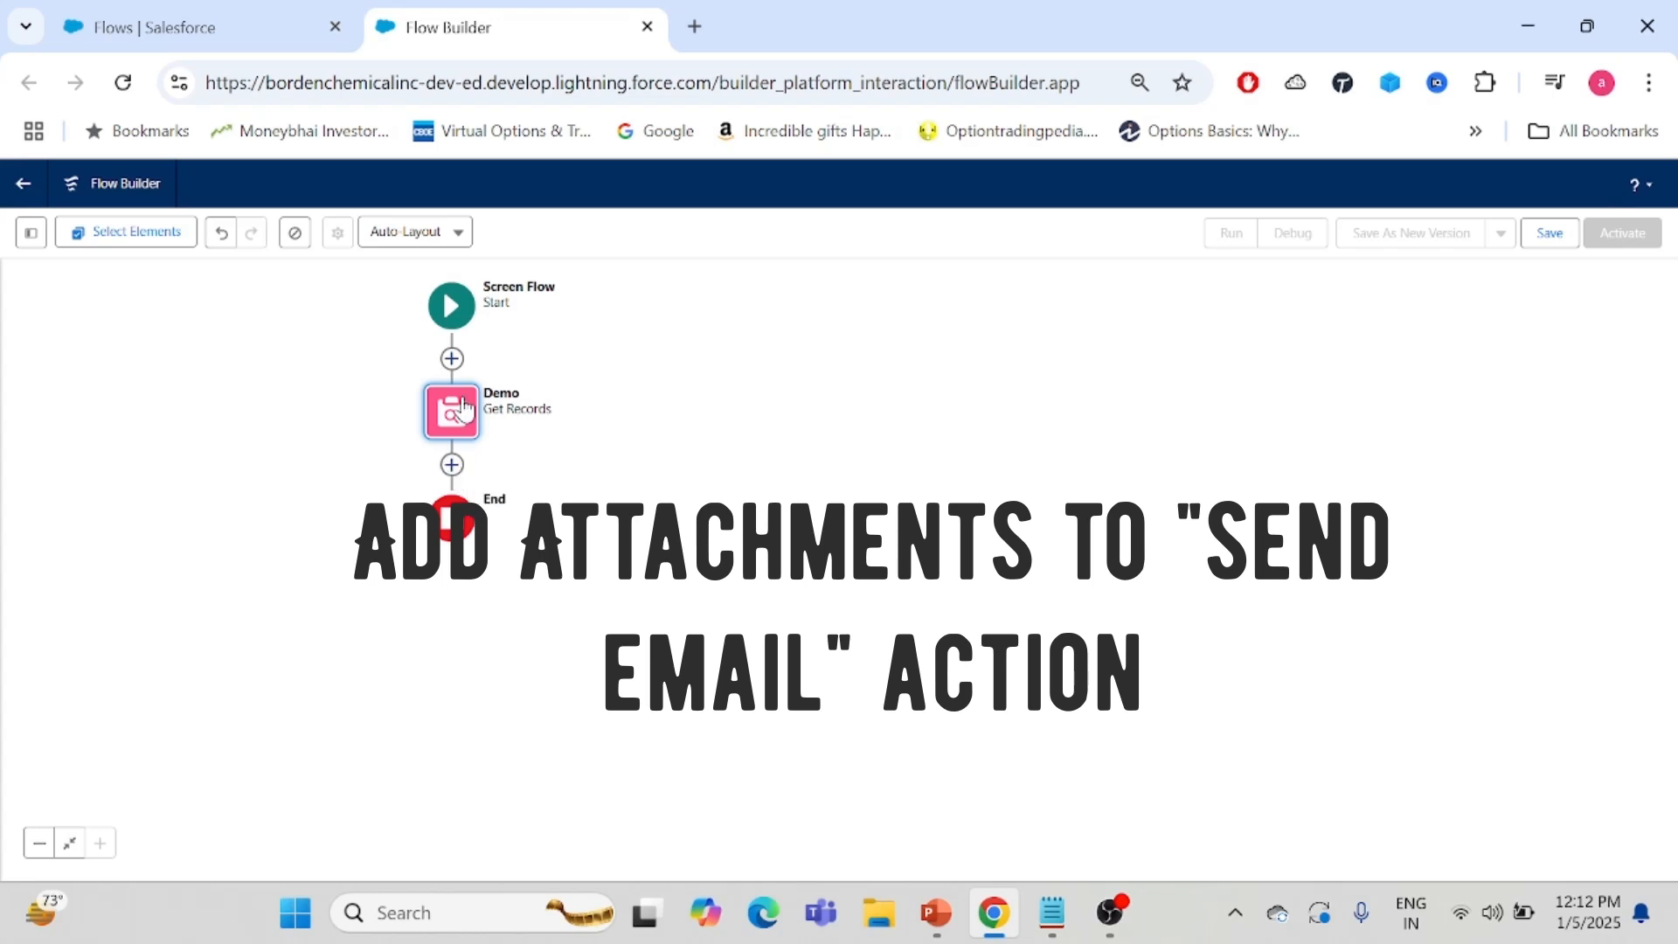
click(463, 407)
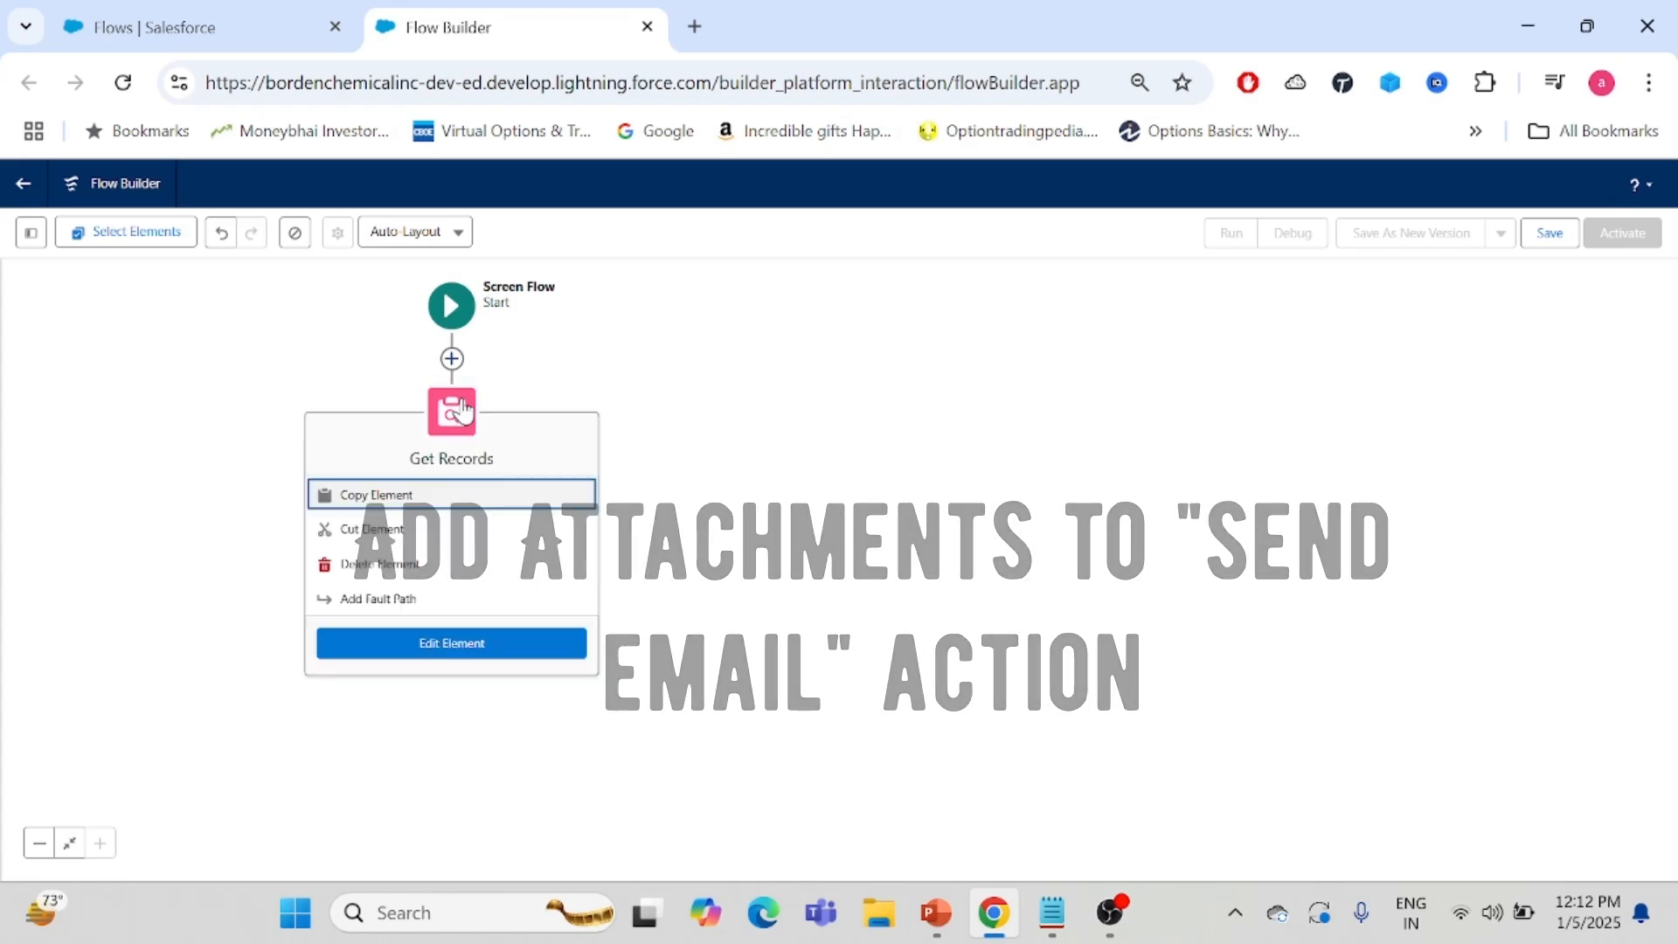
click(381, 526)
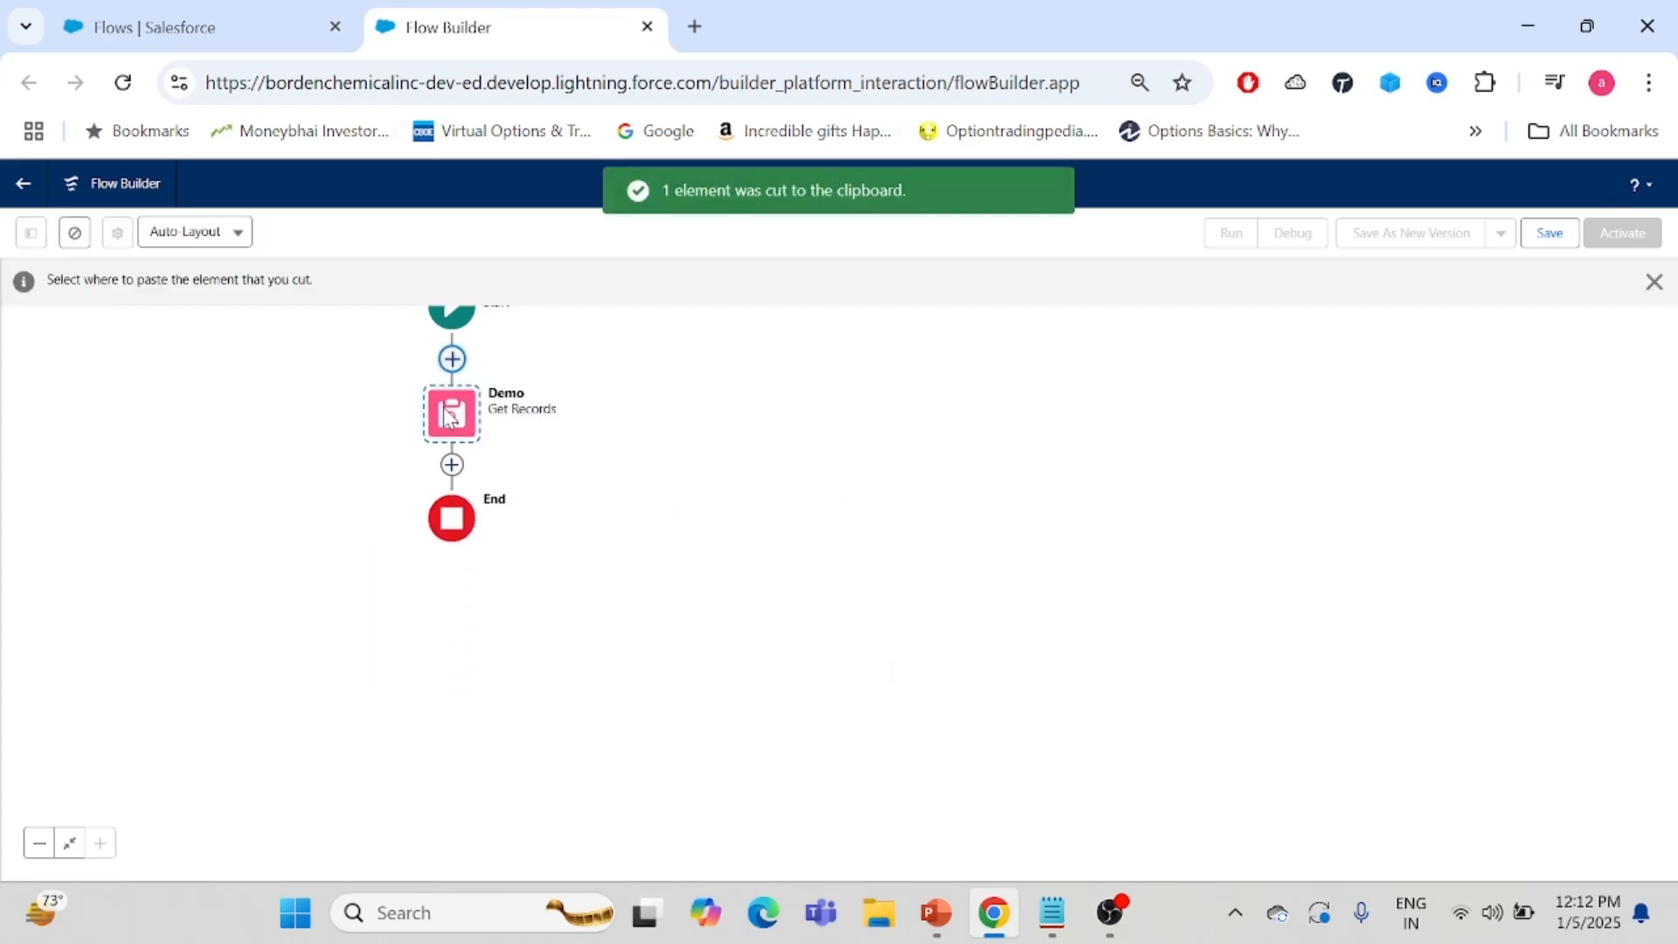
click(445, 408)
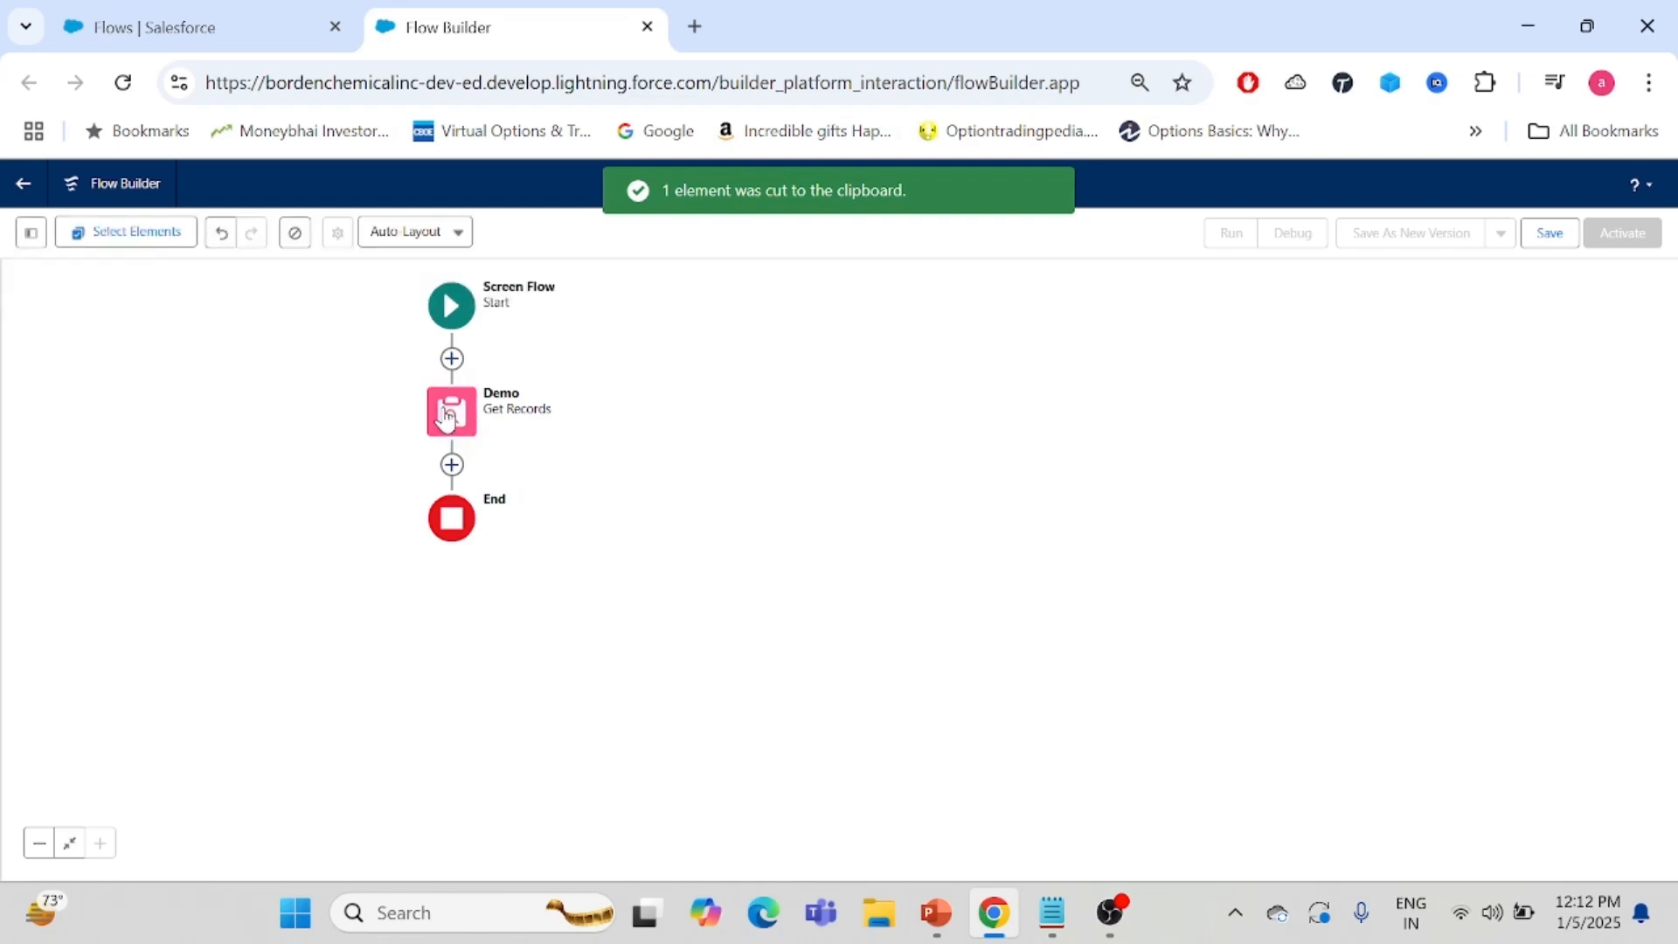
- Delete the Demo Get Records element from the flow
click(445, 408)
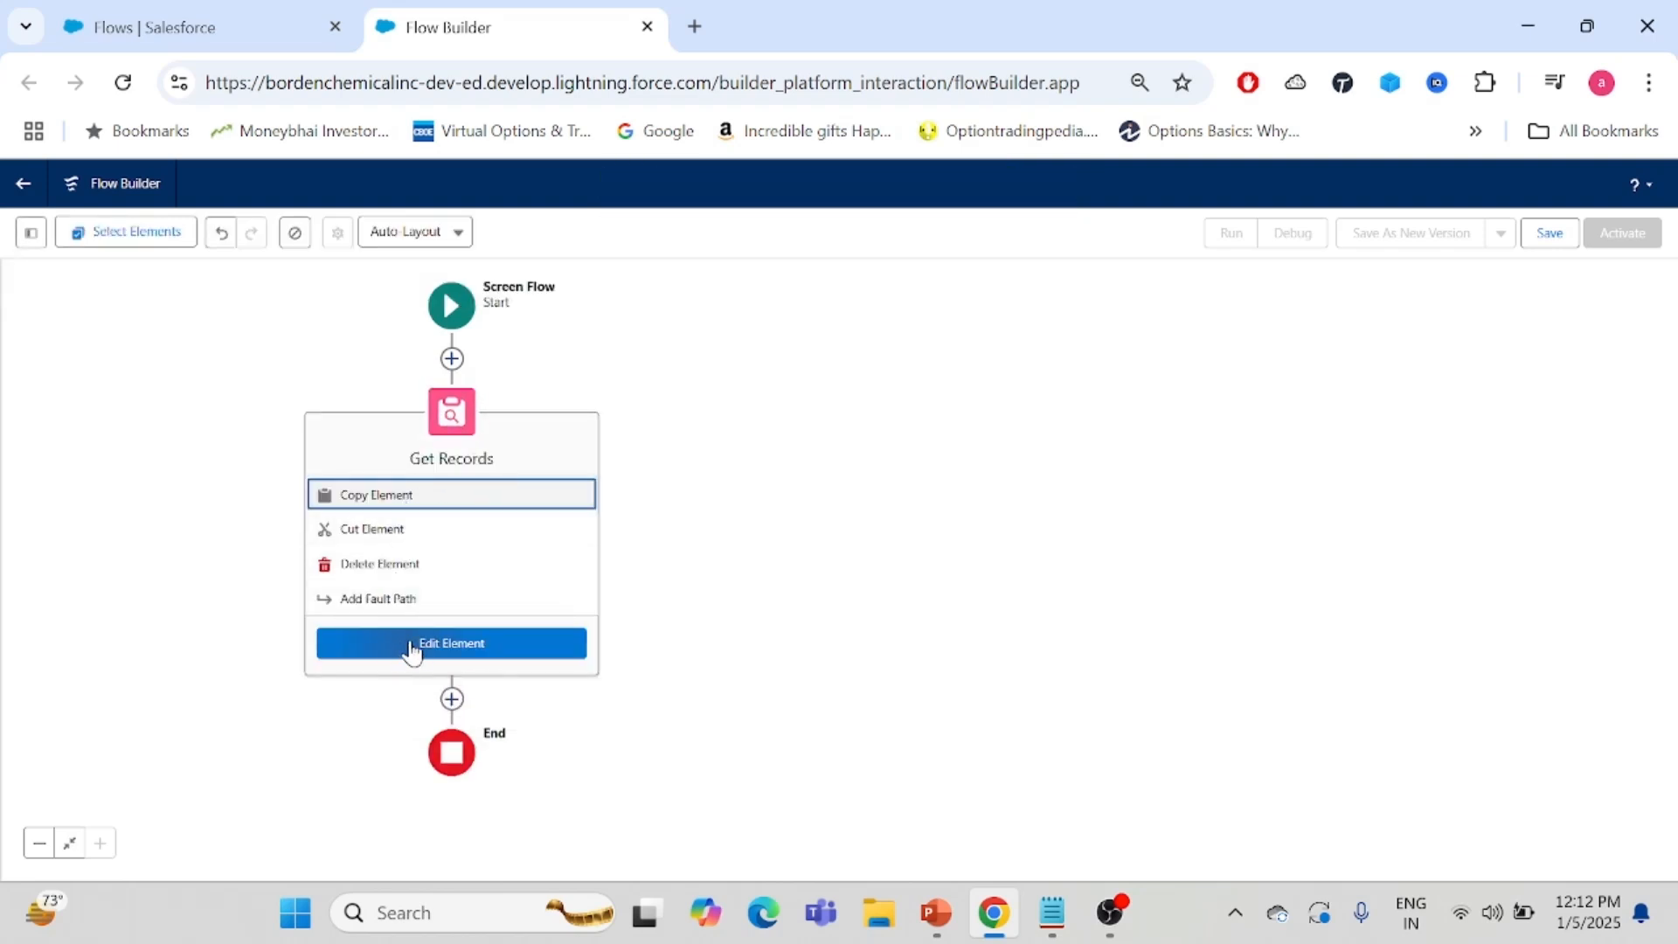
click(389, 564)
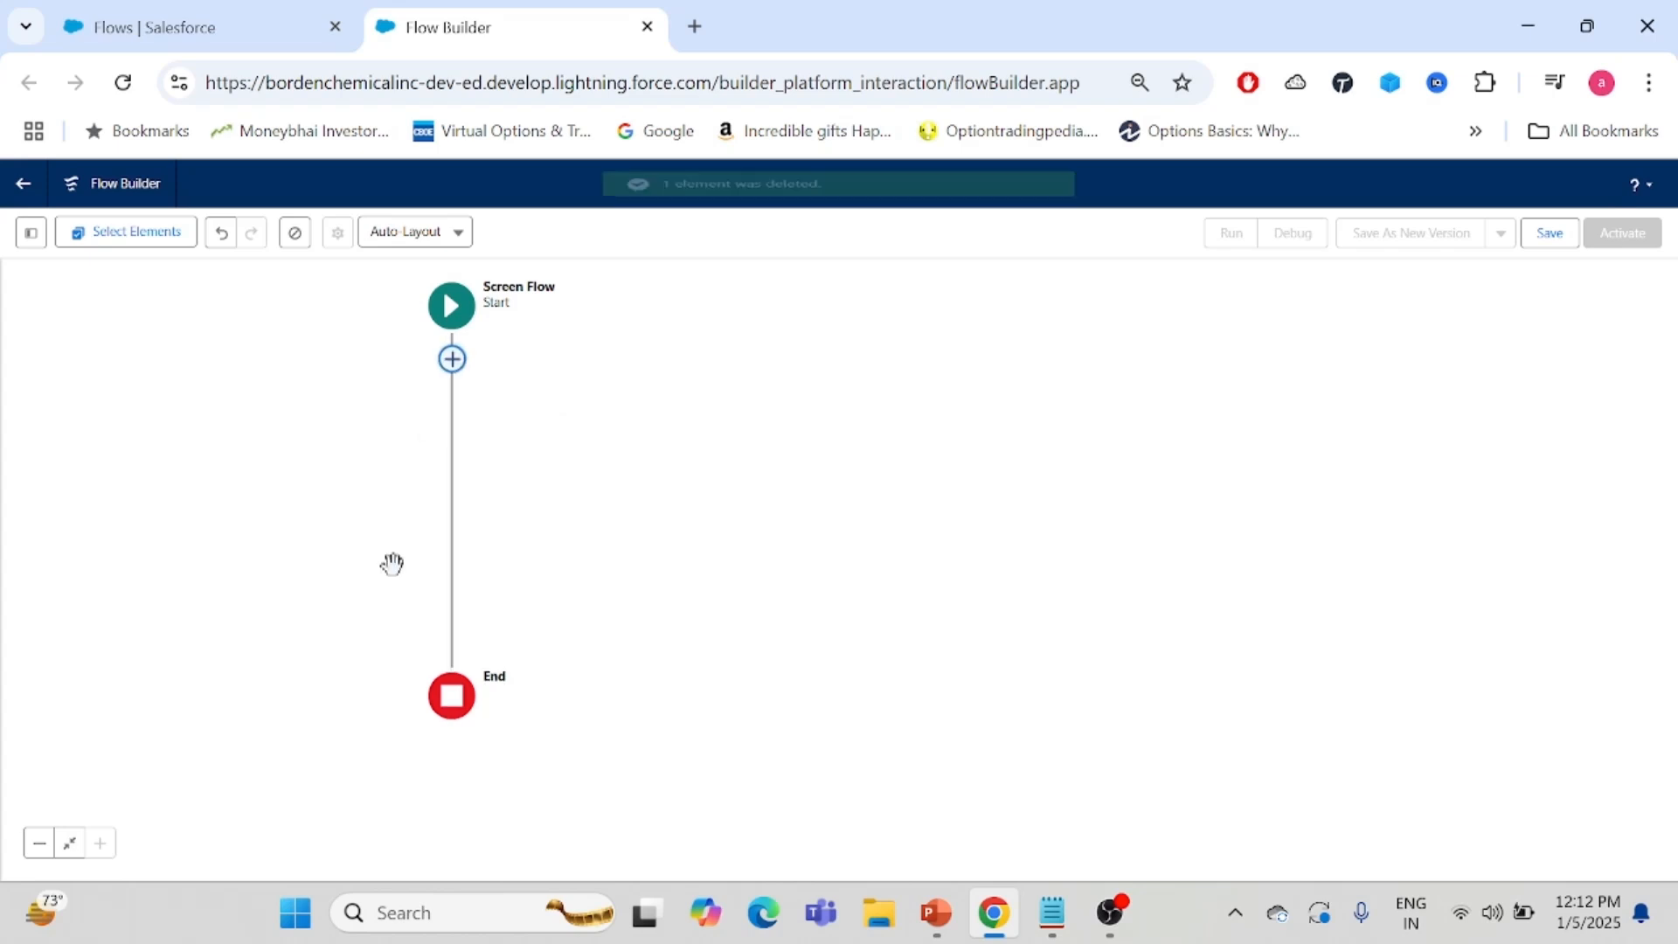
- Add a Send Email action between Start and End
click(451, 358)
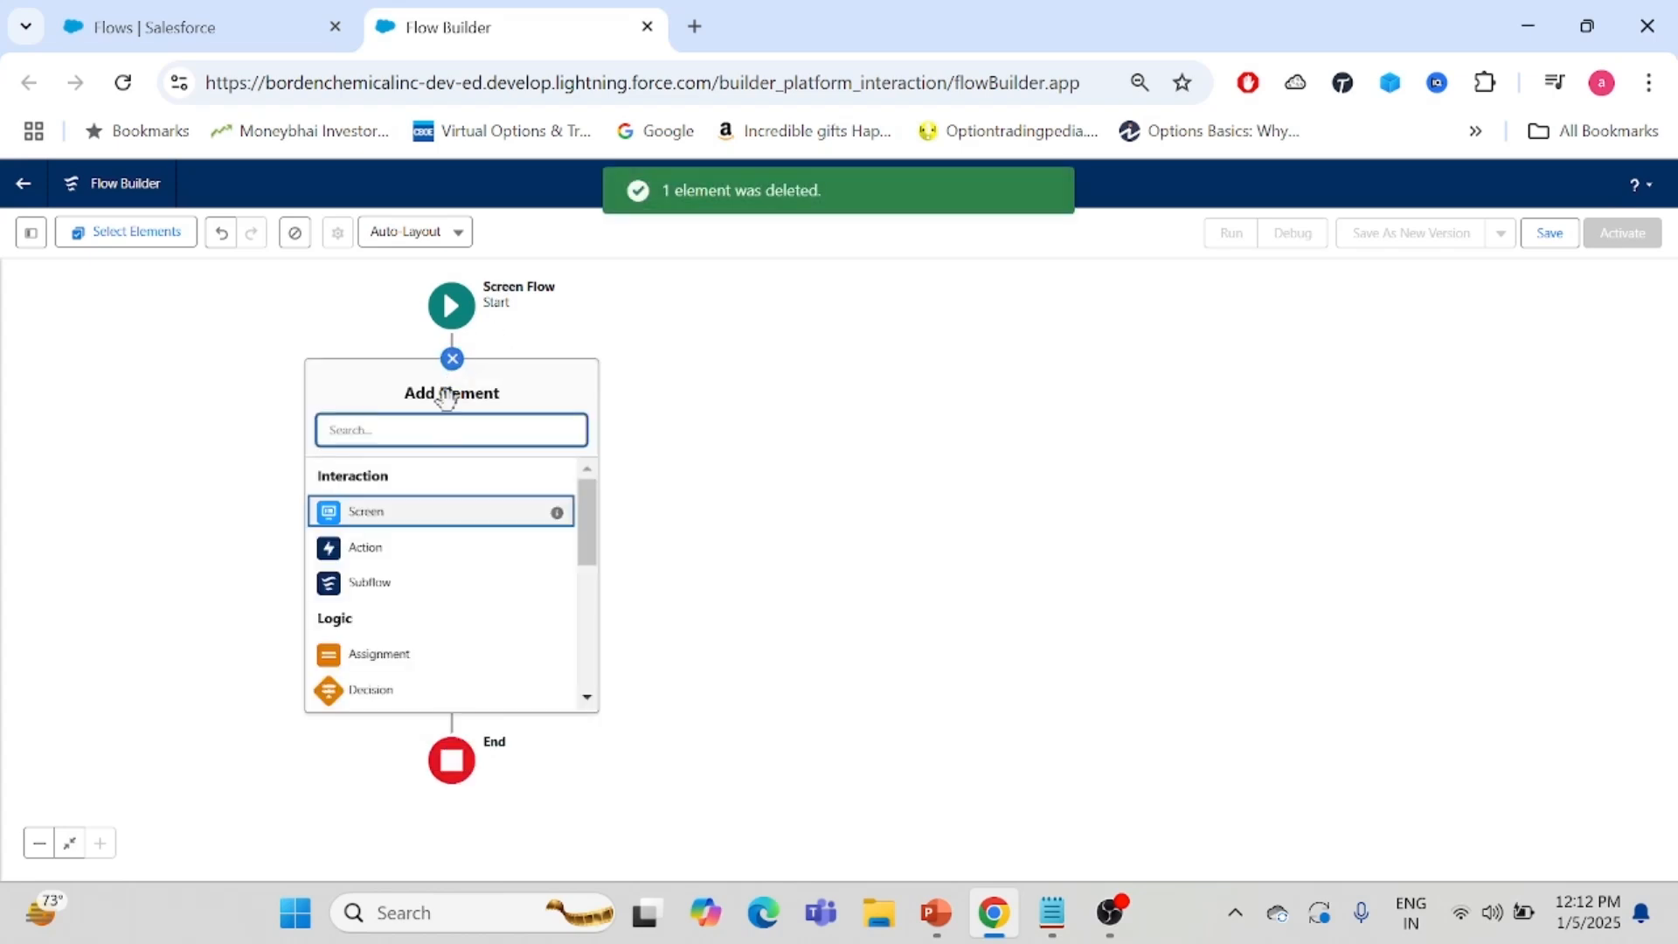
click(377, 551)
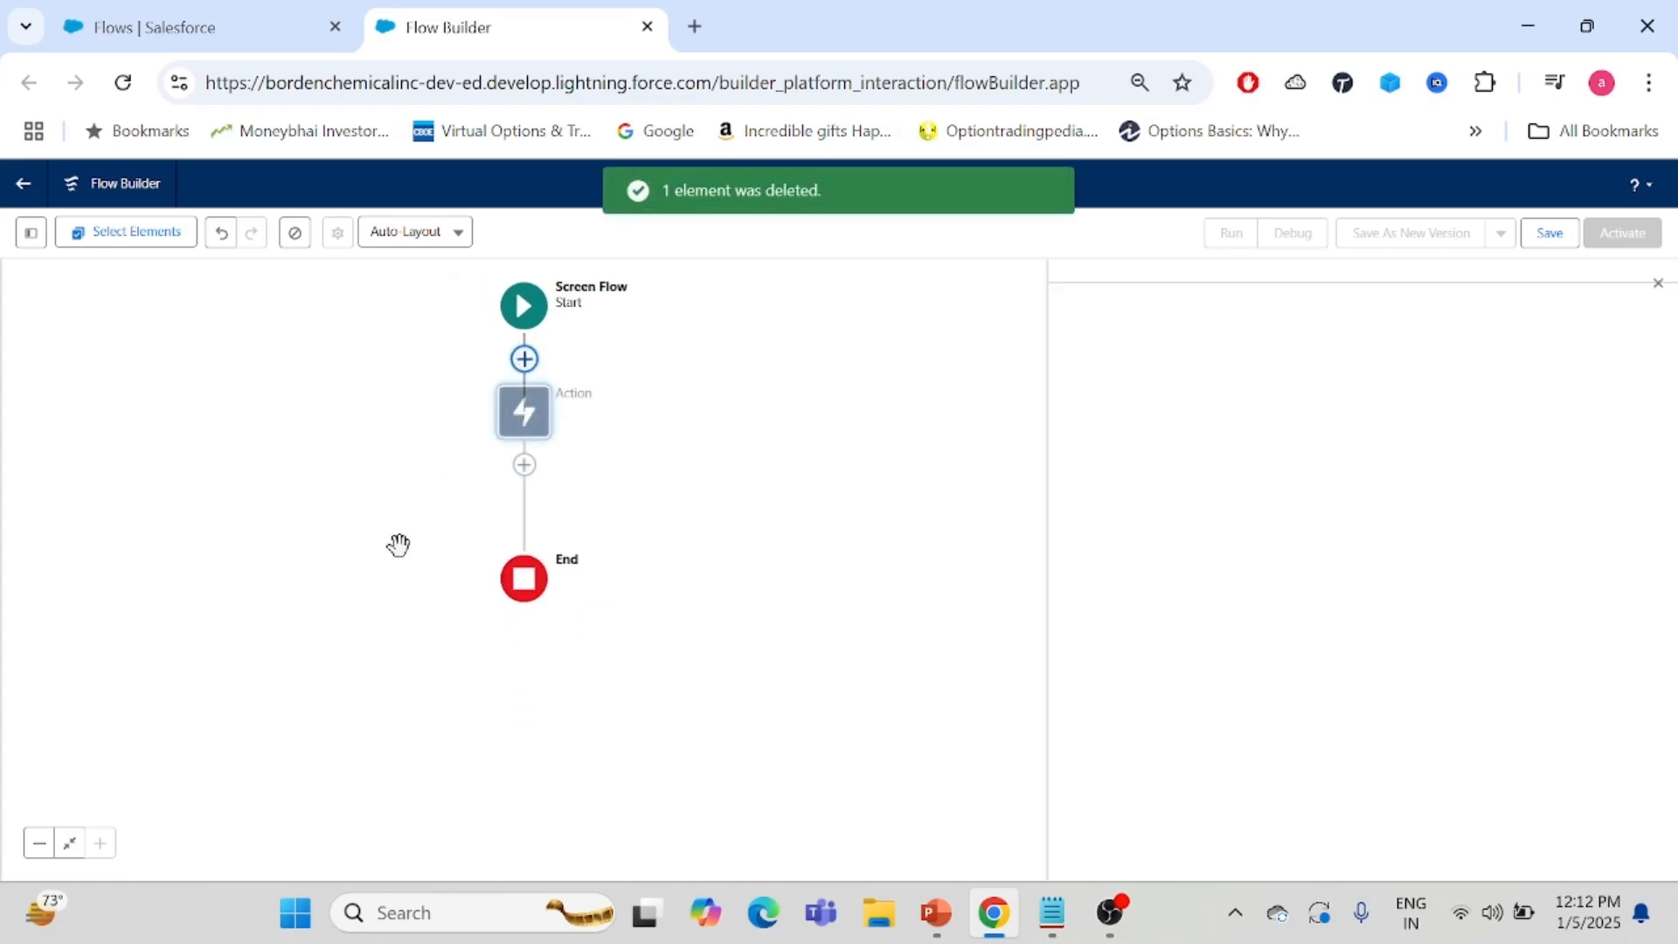
click(1398, 379)
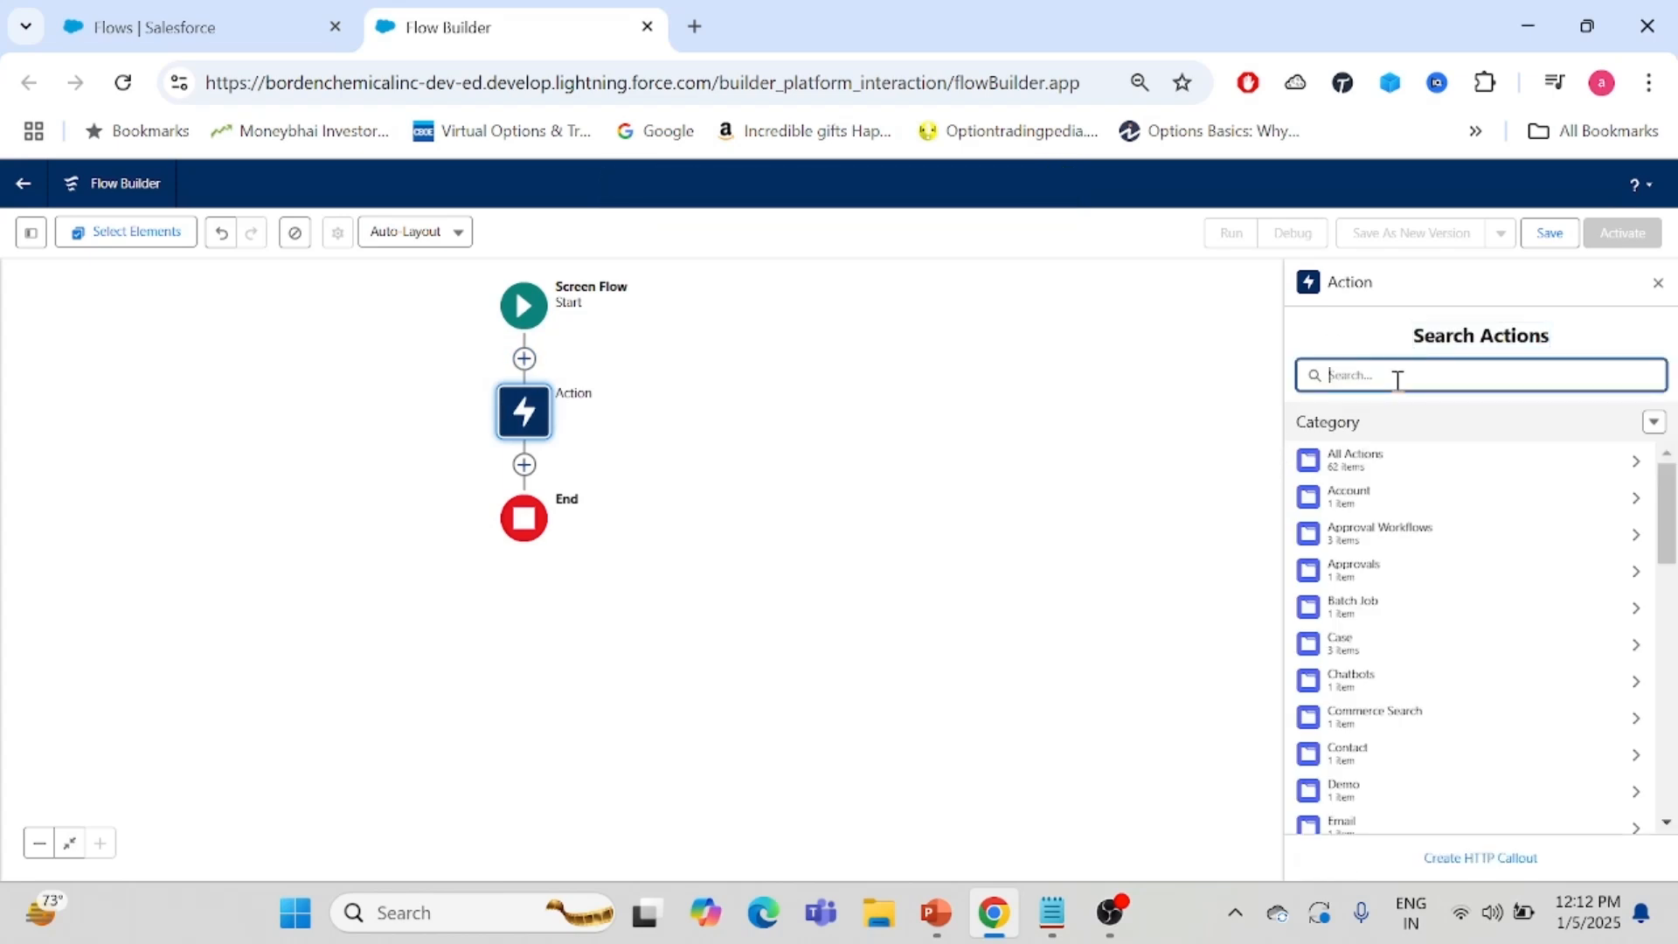
text(email)
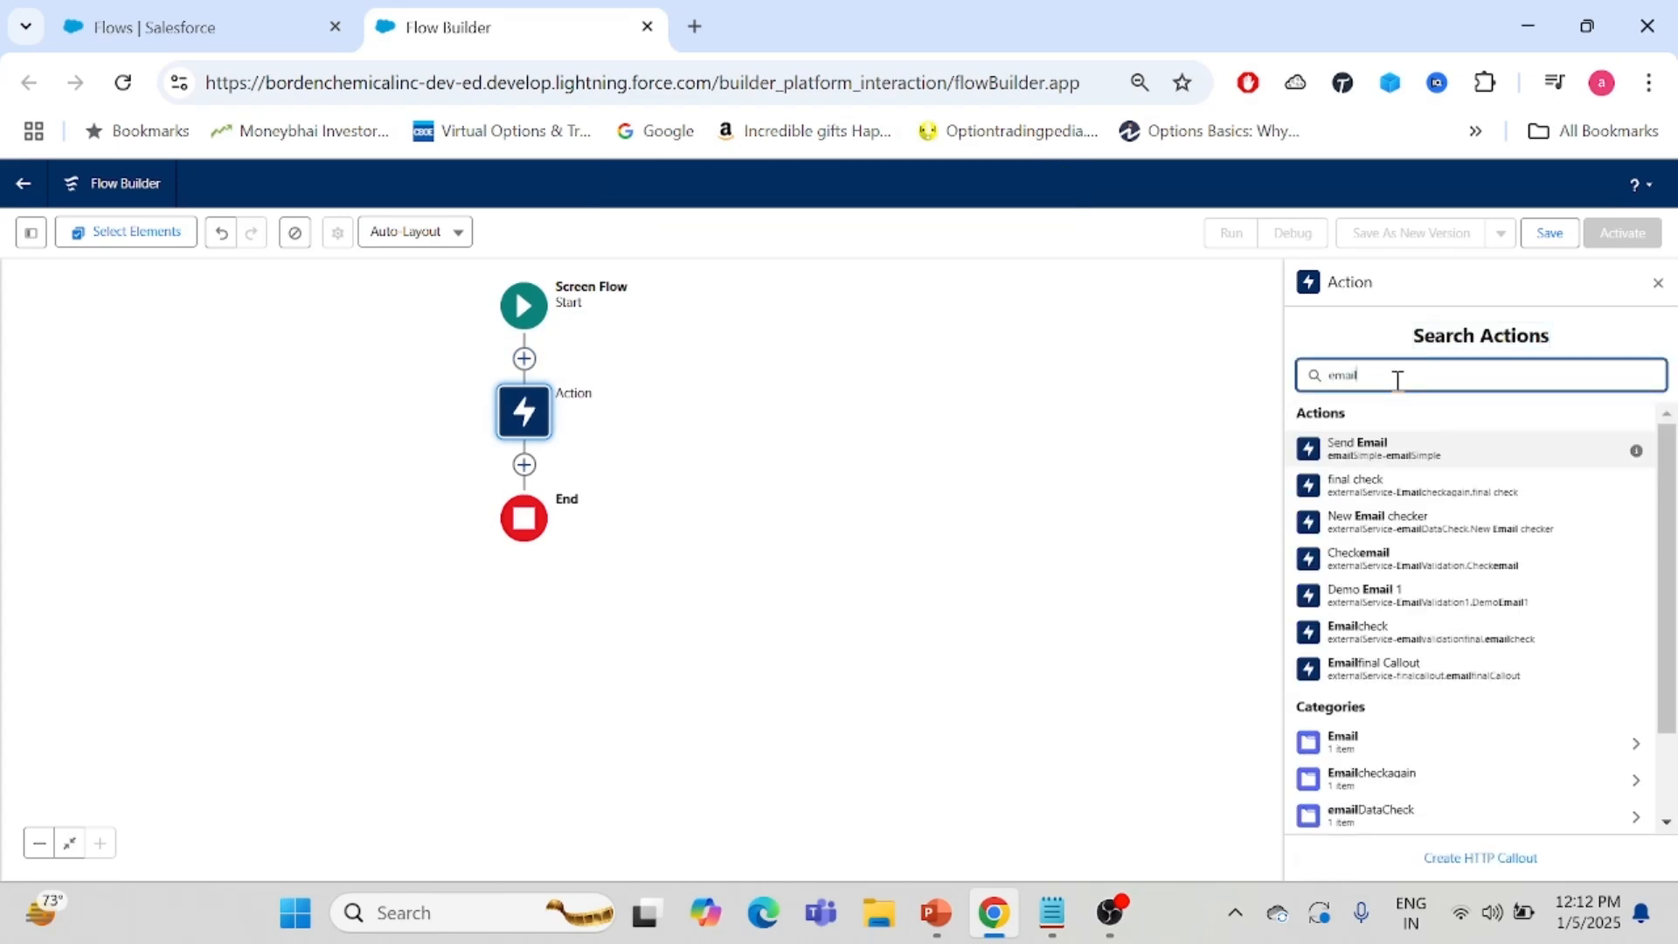
click(1397, 451)
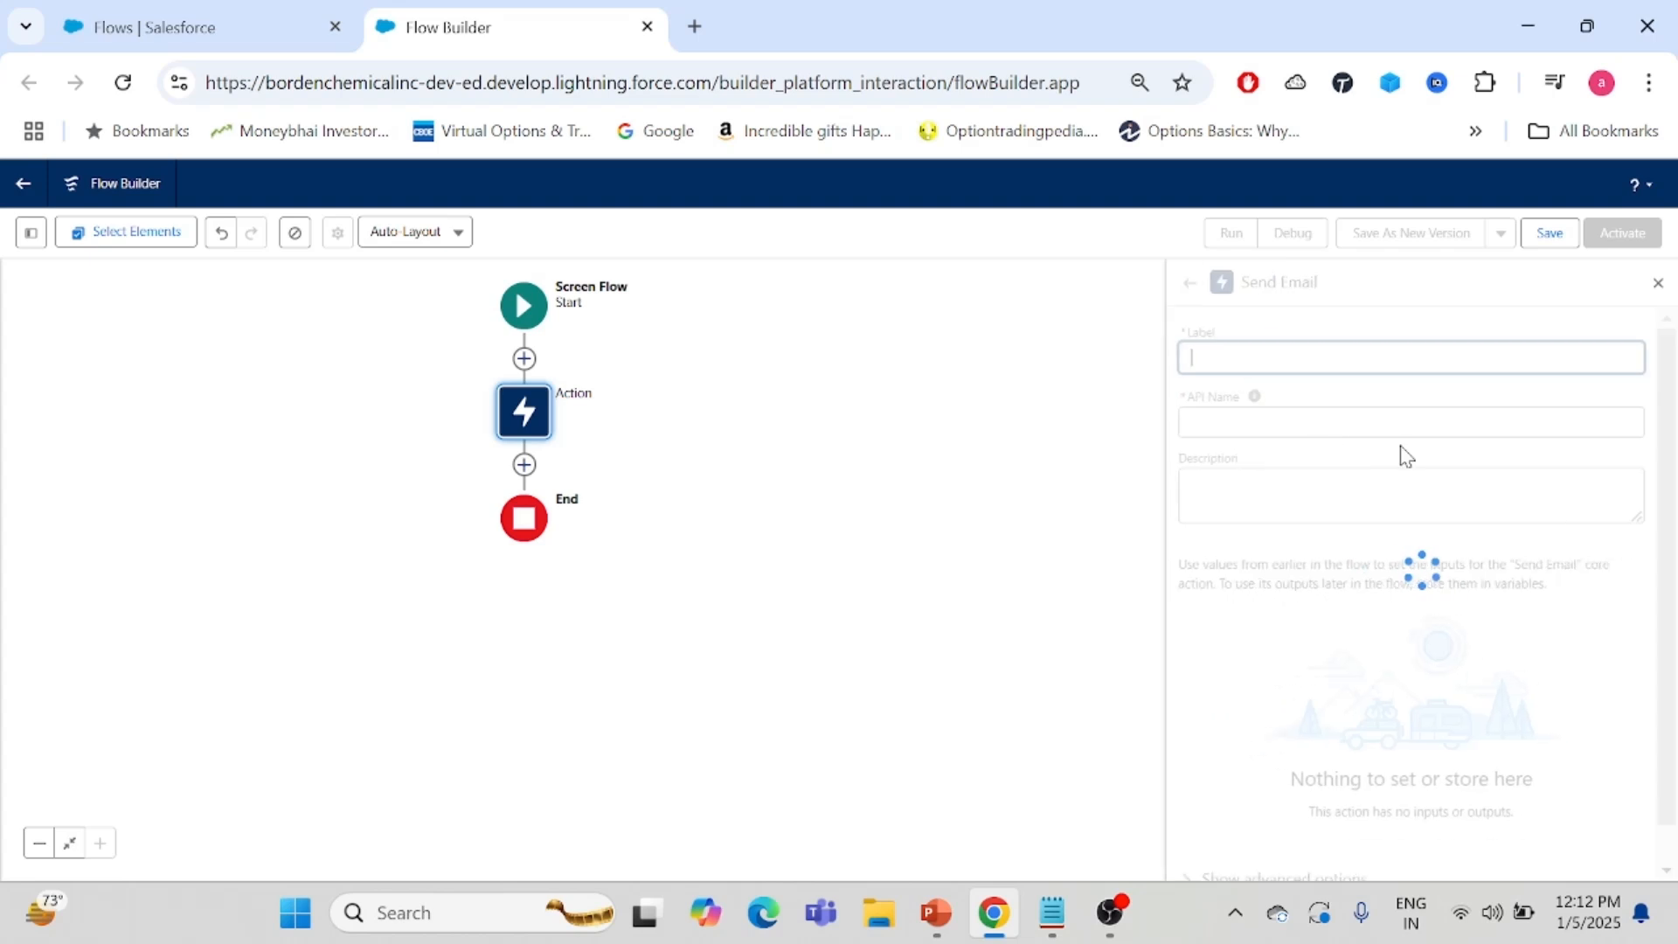
- Include the Attachment ID input of the Send Email action and open its value resource picker
scroll(1674, 378, down, 4)
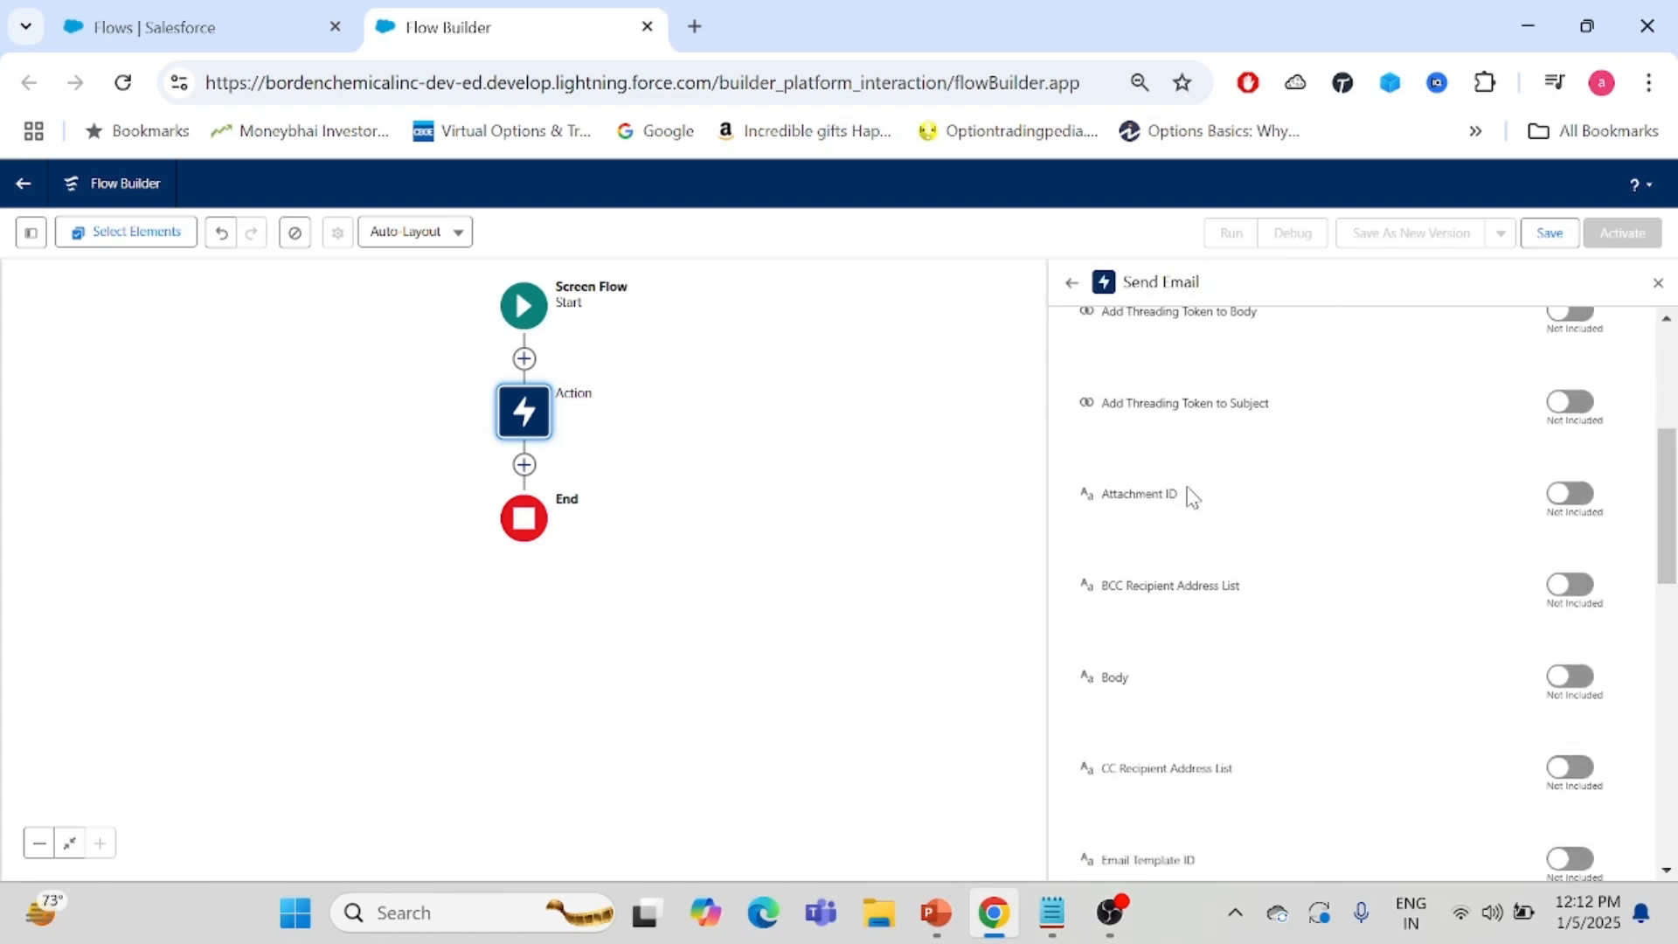
click(1571, 495)
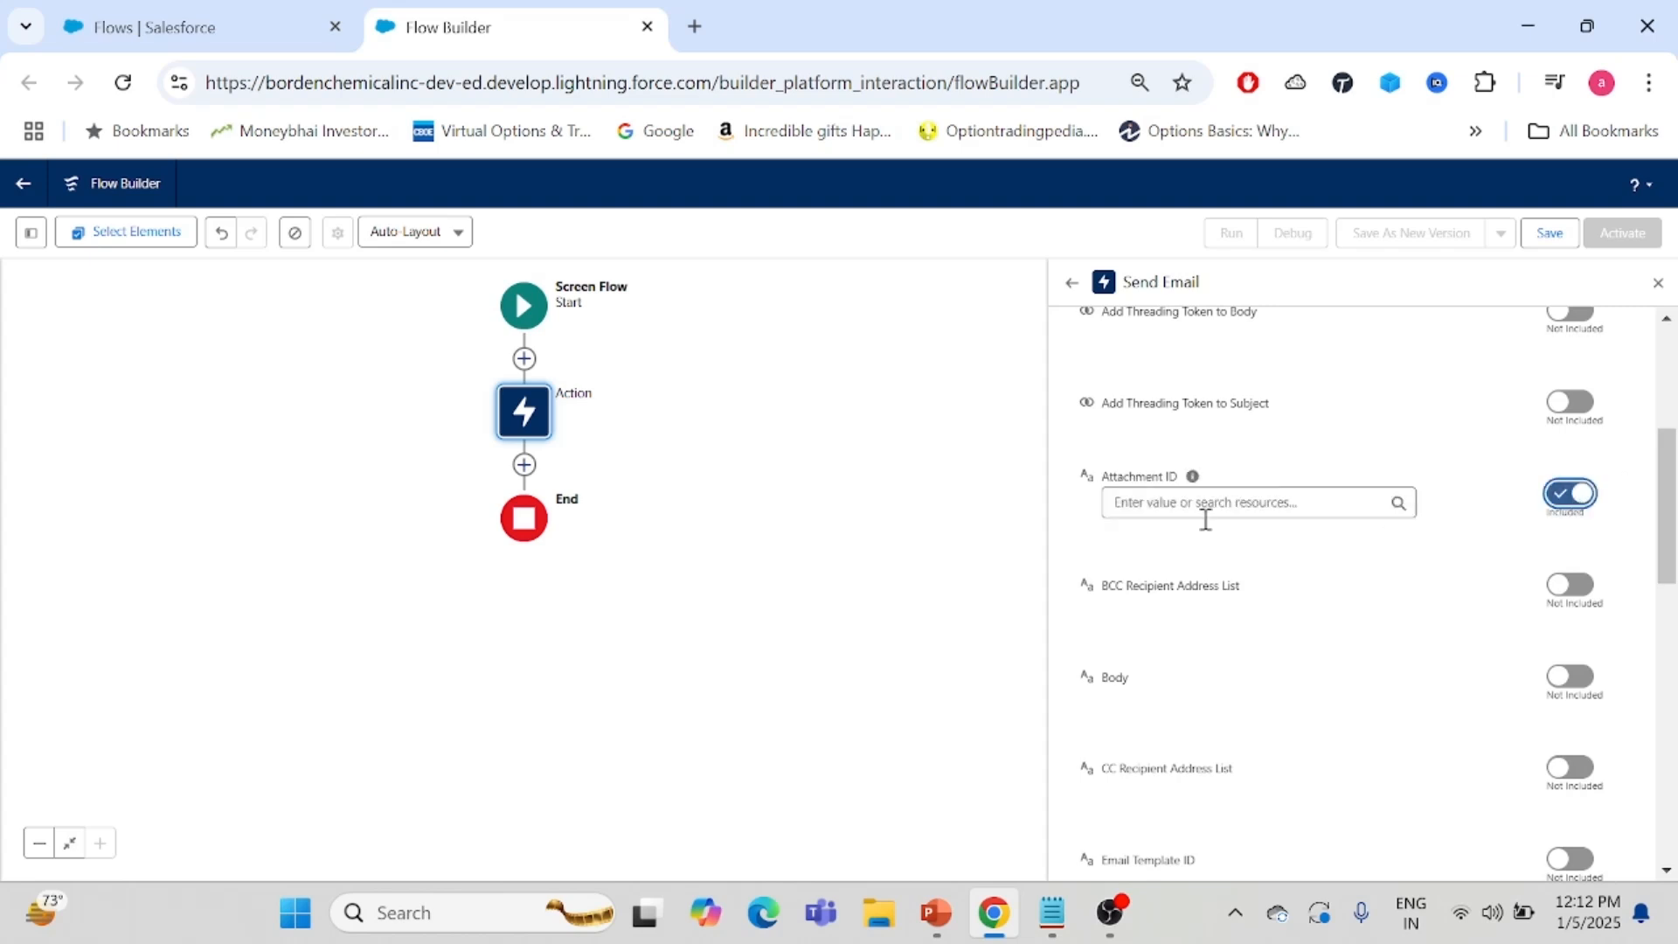
click(1133, 505)
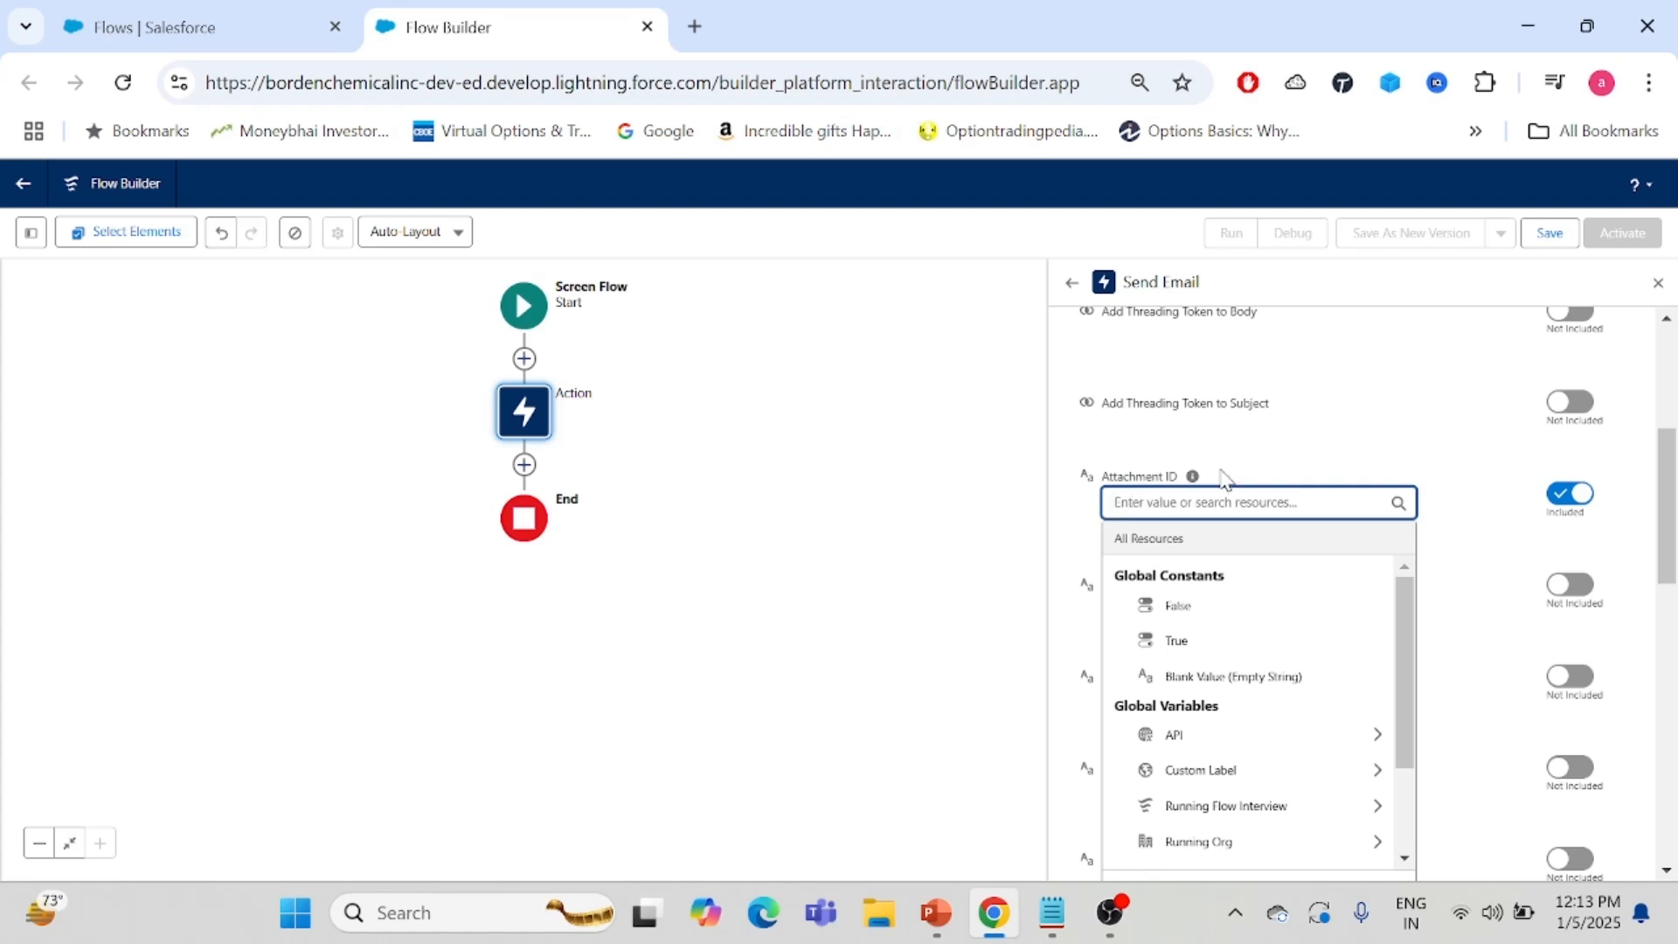
mouse_move(1192, 478)
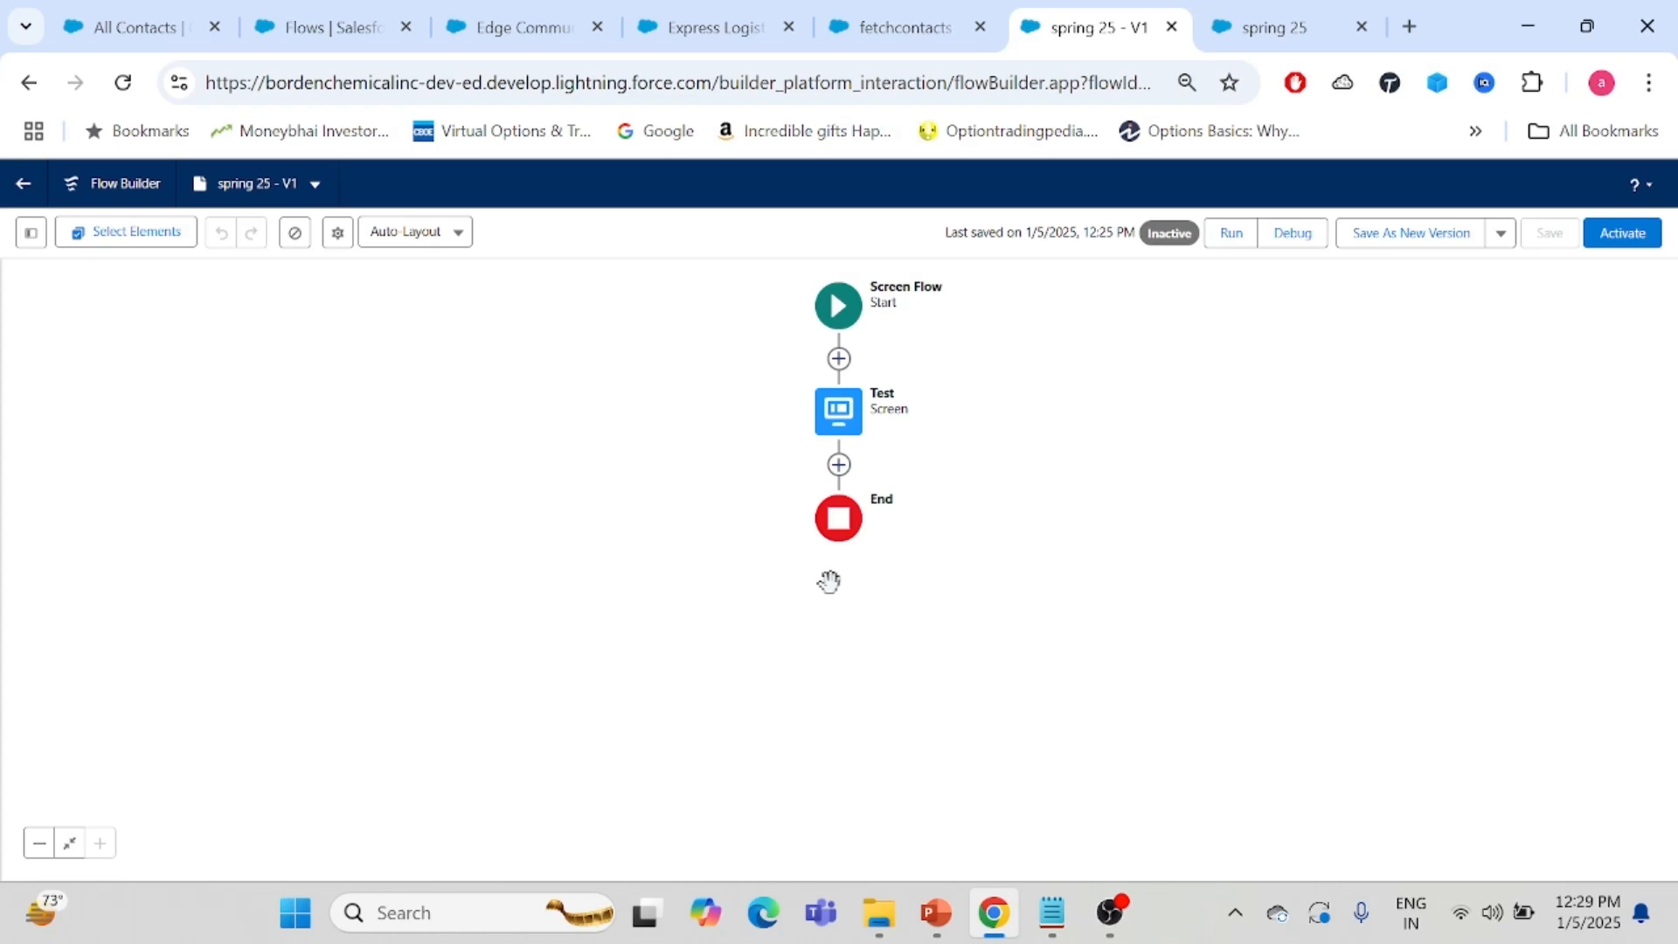
- Open the Test screen in the spring 25 flow and open its fetchcontacts screen action configuration
double_click(843, 425)
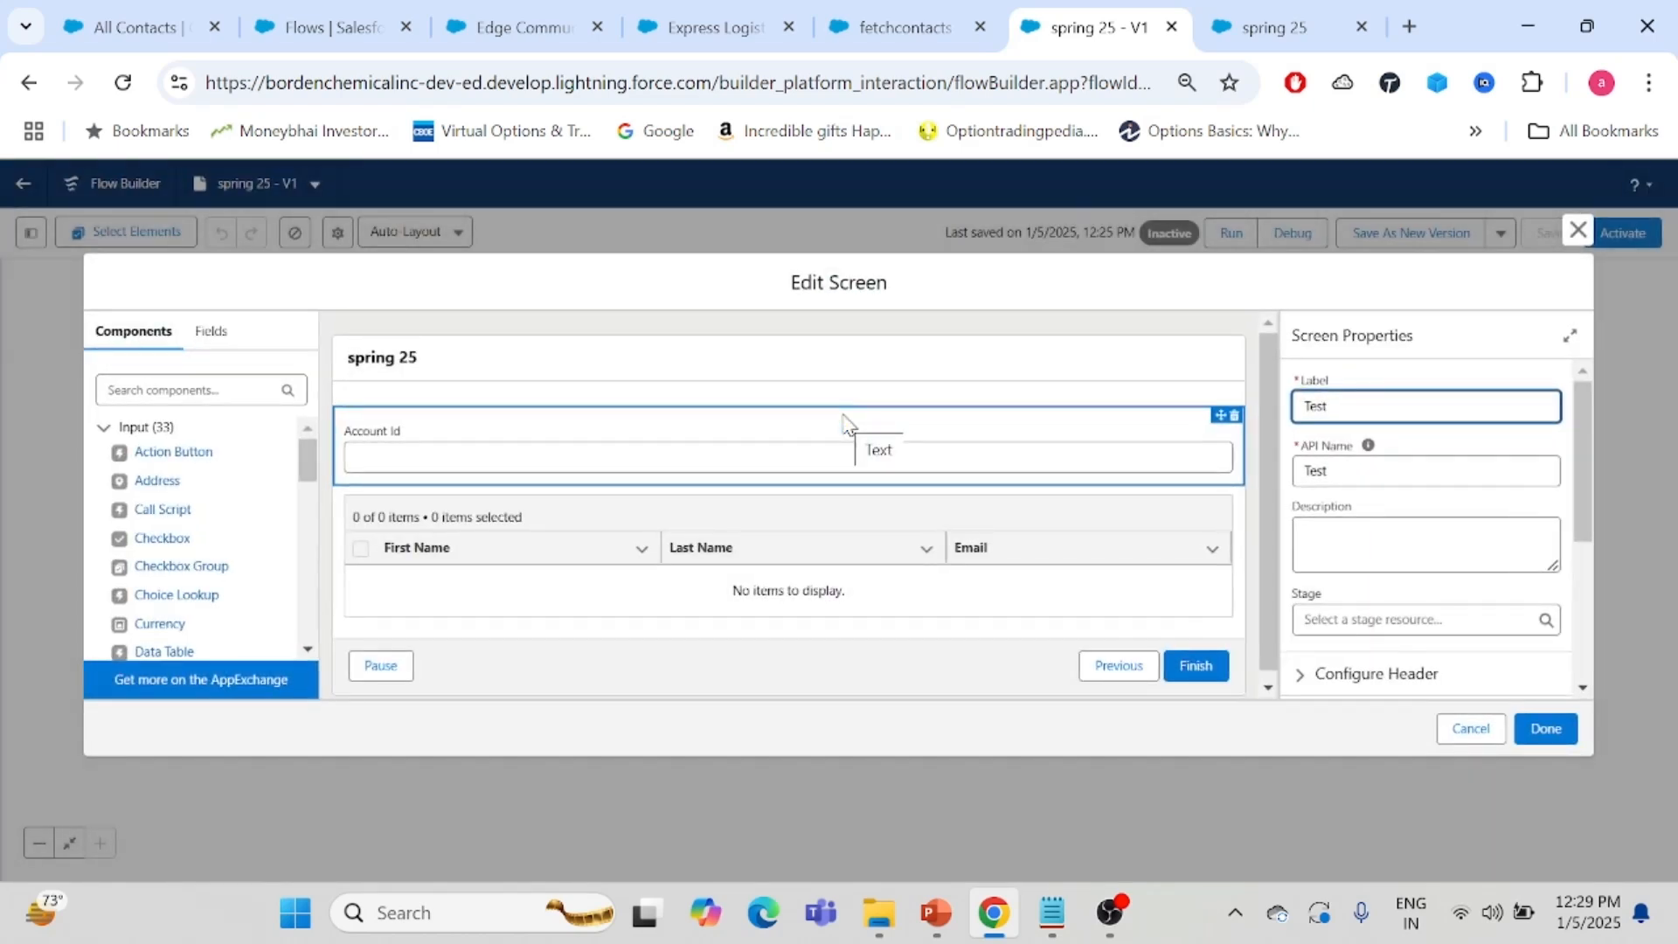
click(776, 359)
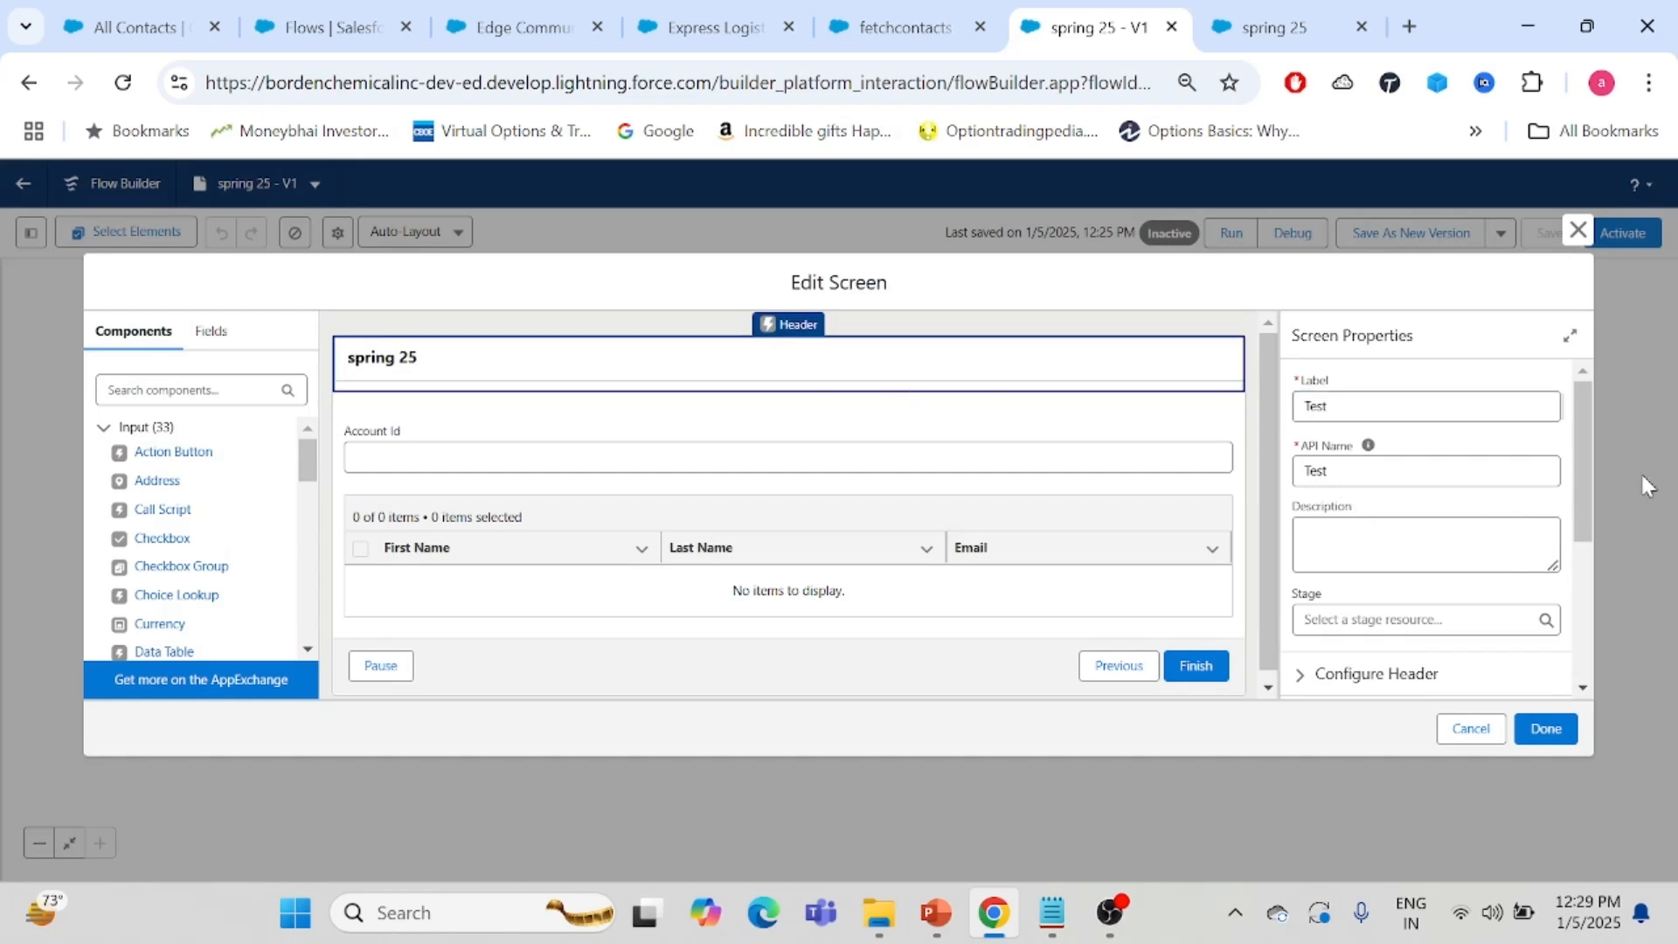
drag(1576, 397, 1571, 586)
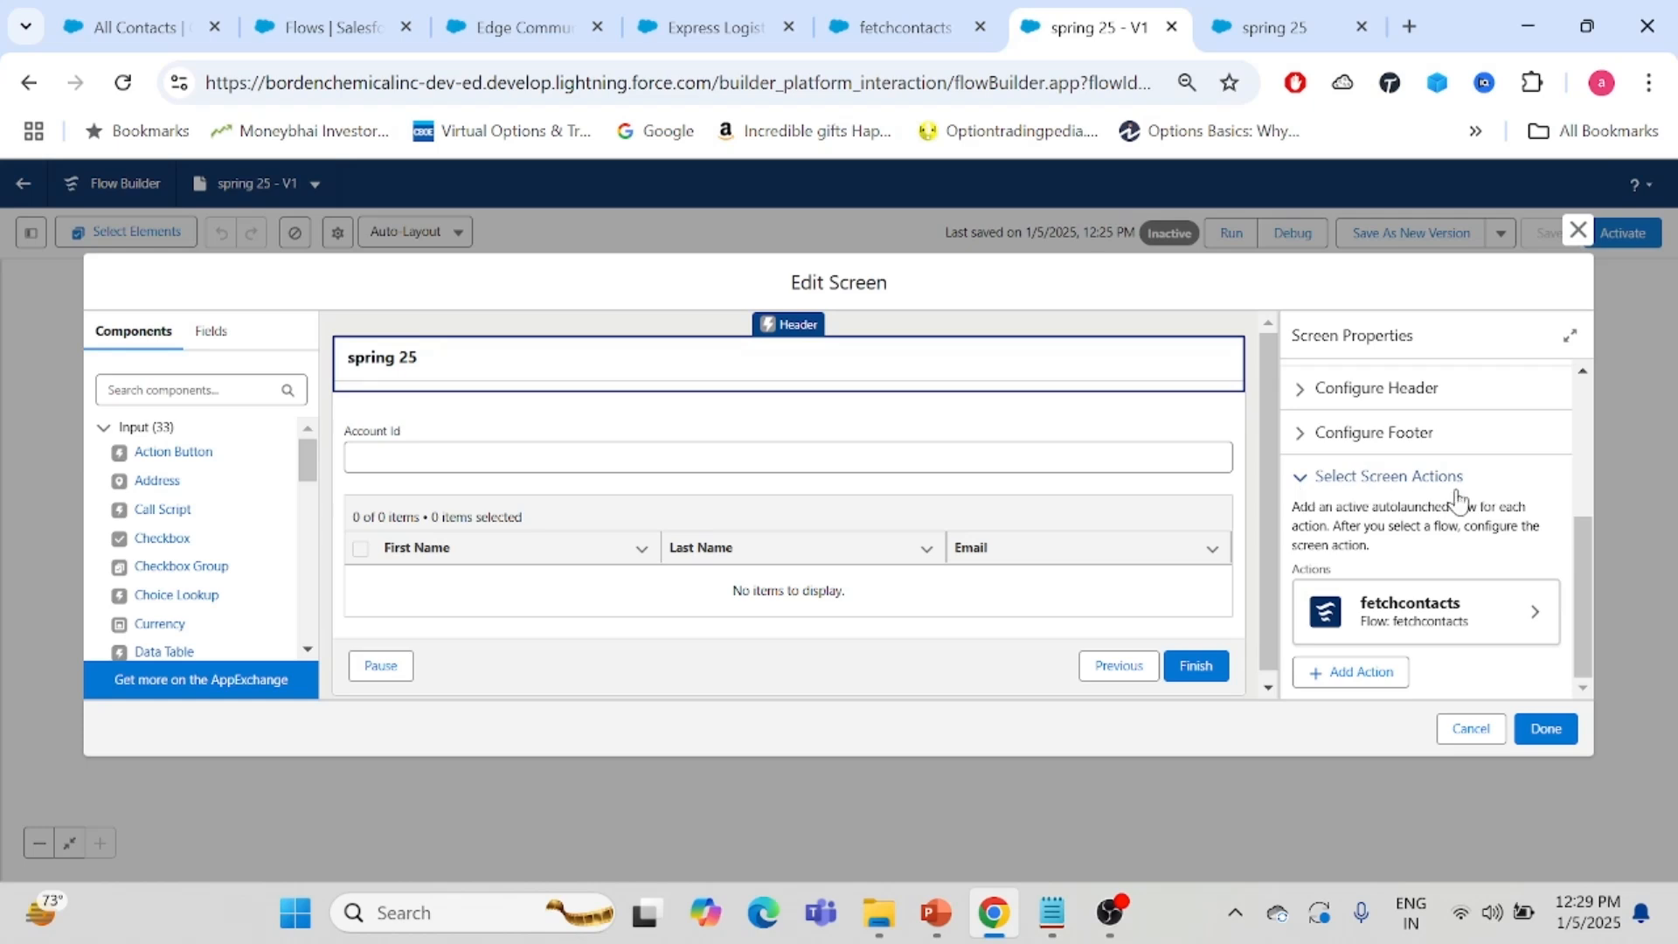
click(1527, 623)
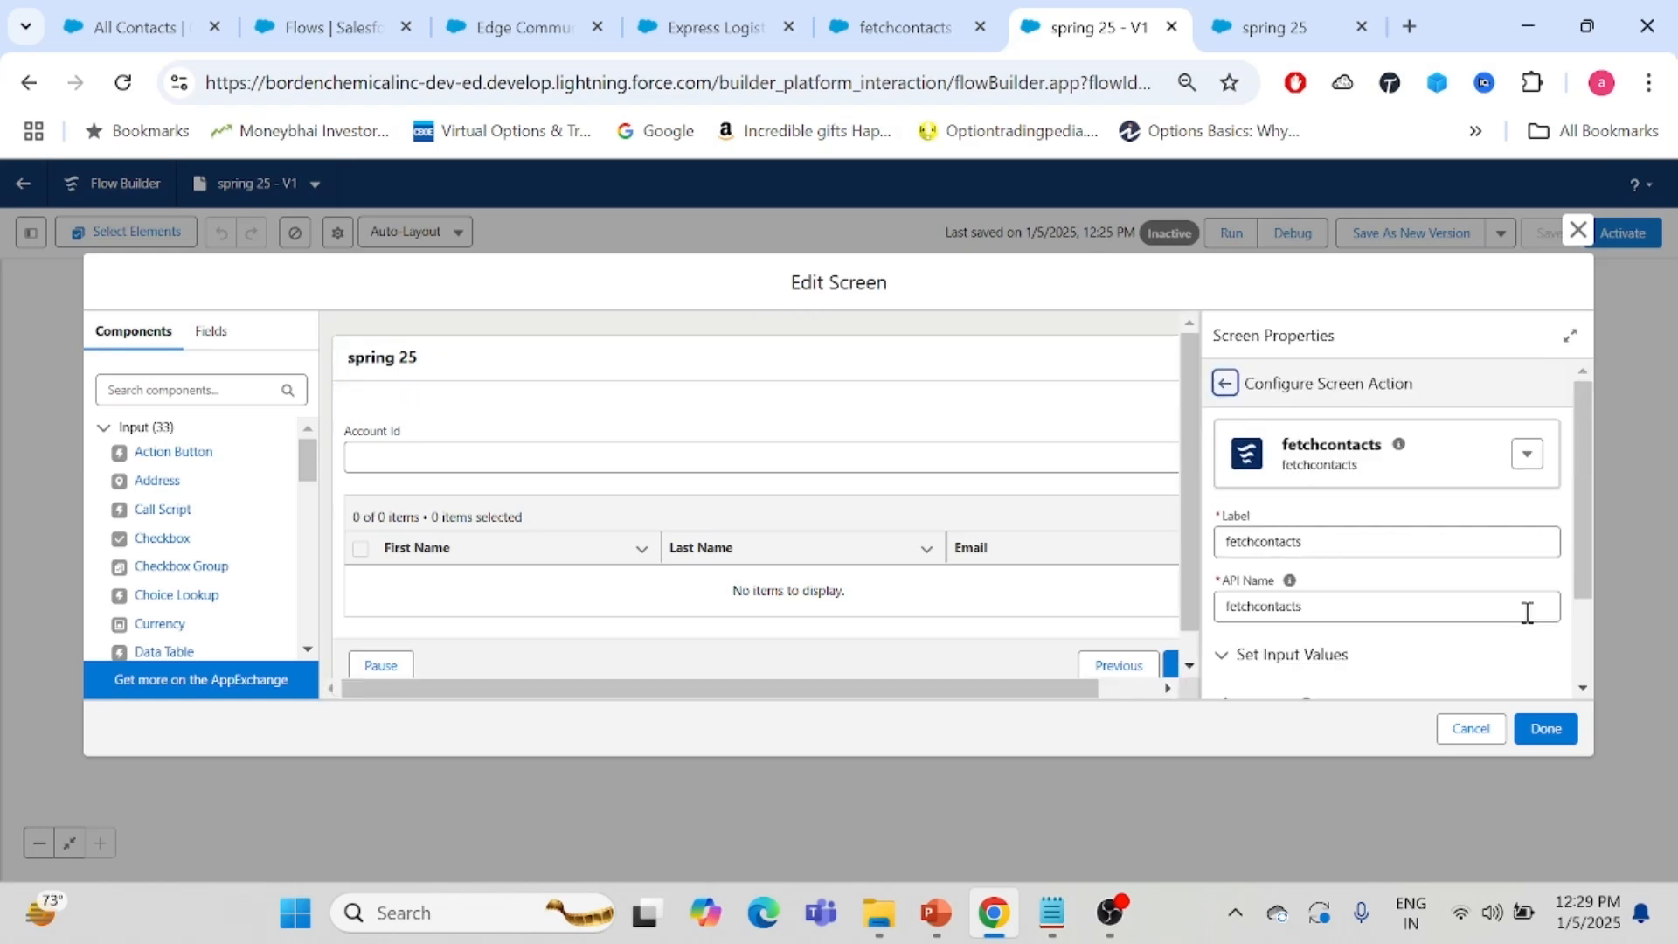
- Review the screen action's accointId input value and the fetchcontacts flow's accointId variable and Get Records settings
drag(1586, 447, 1582, 513)
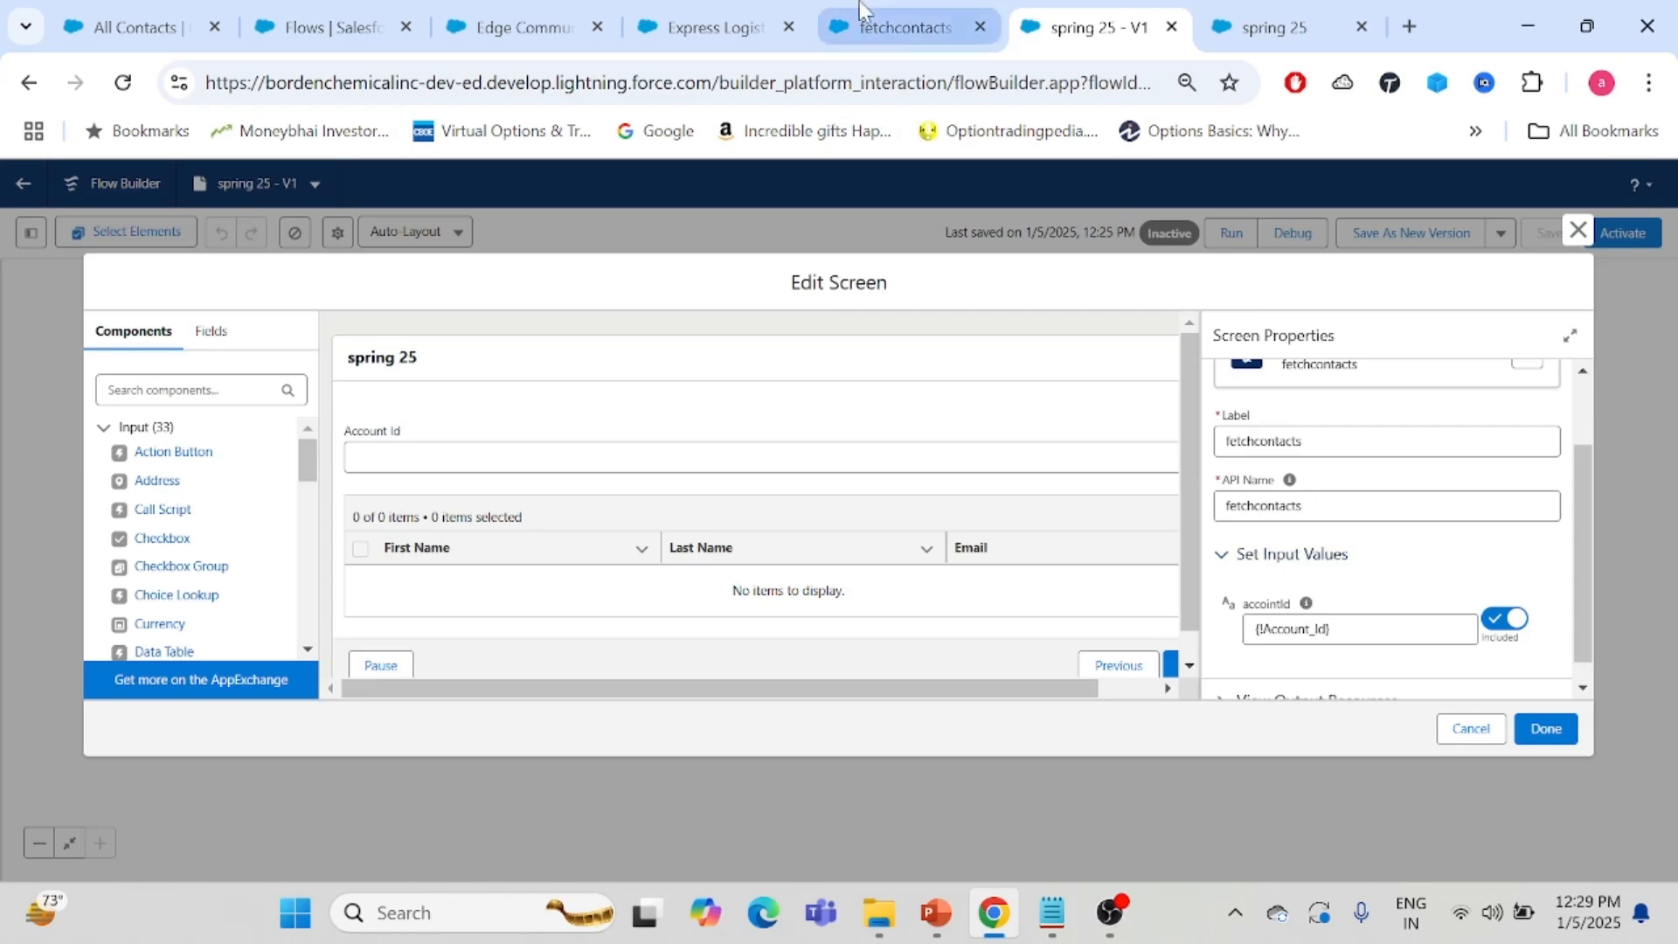
click(871, 25)
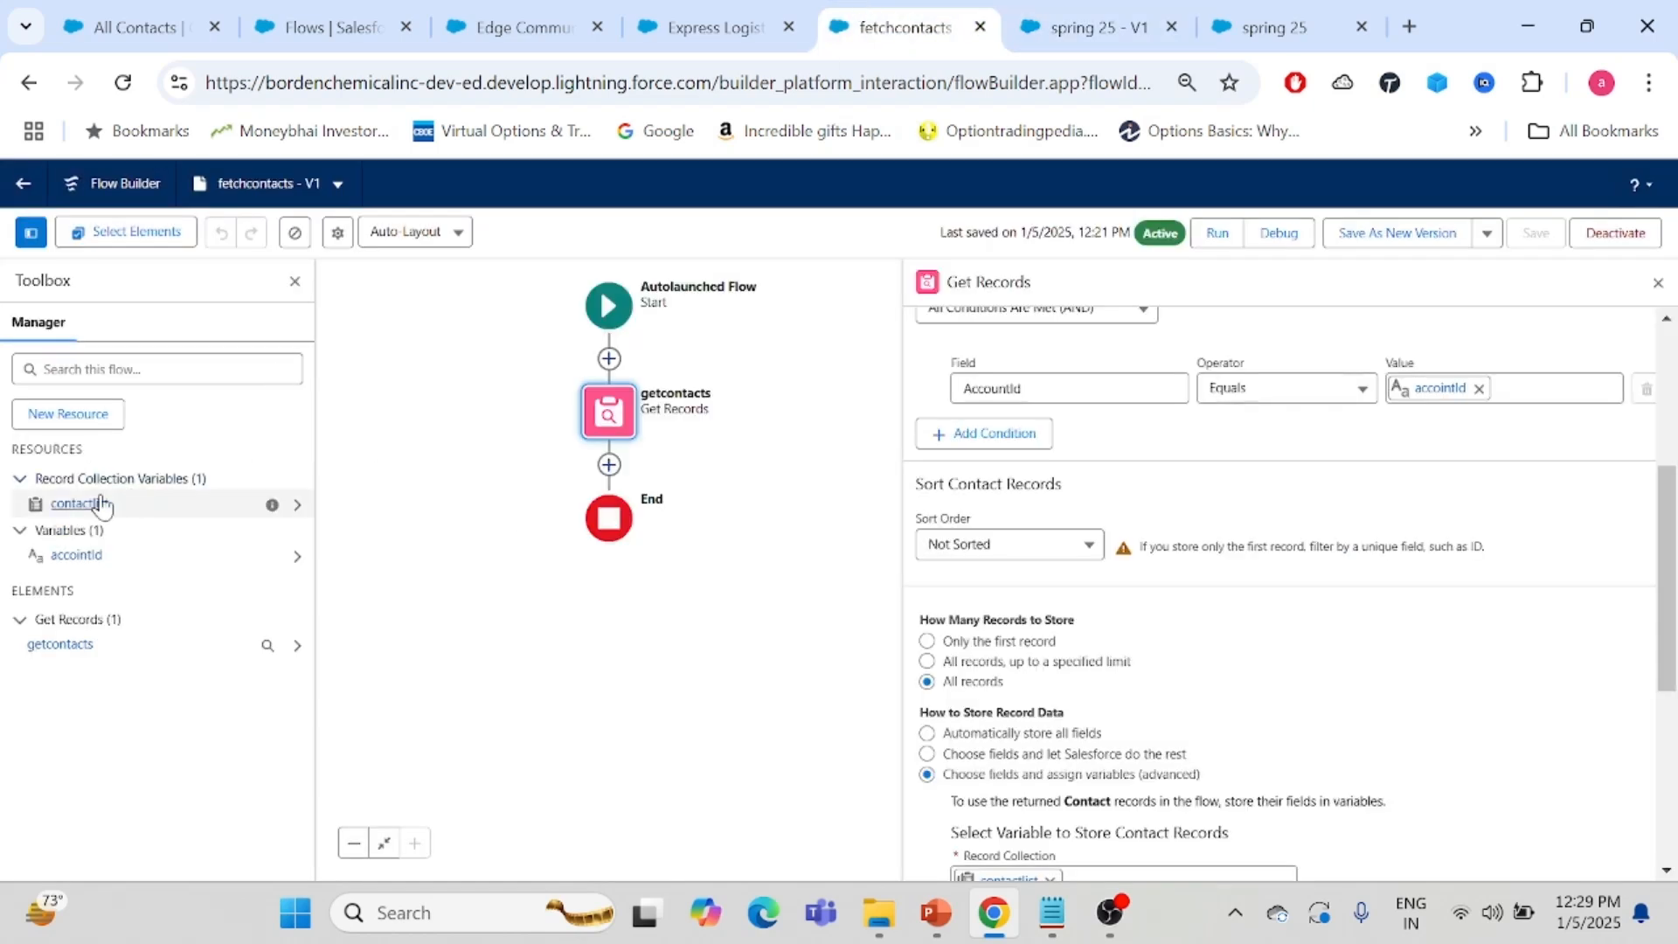
click(77, 557)
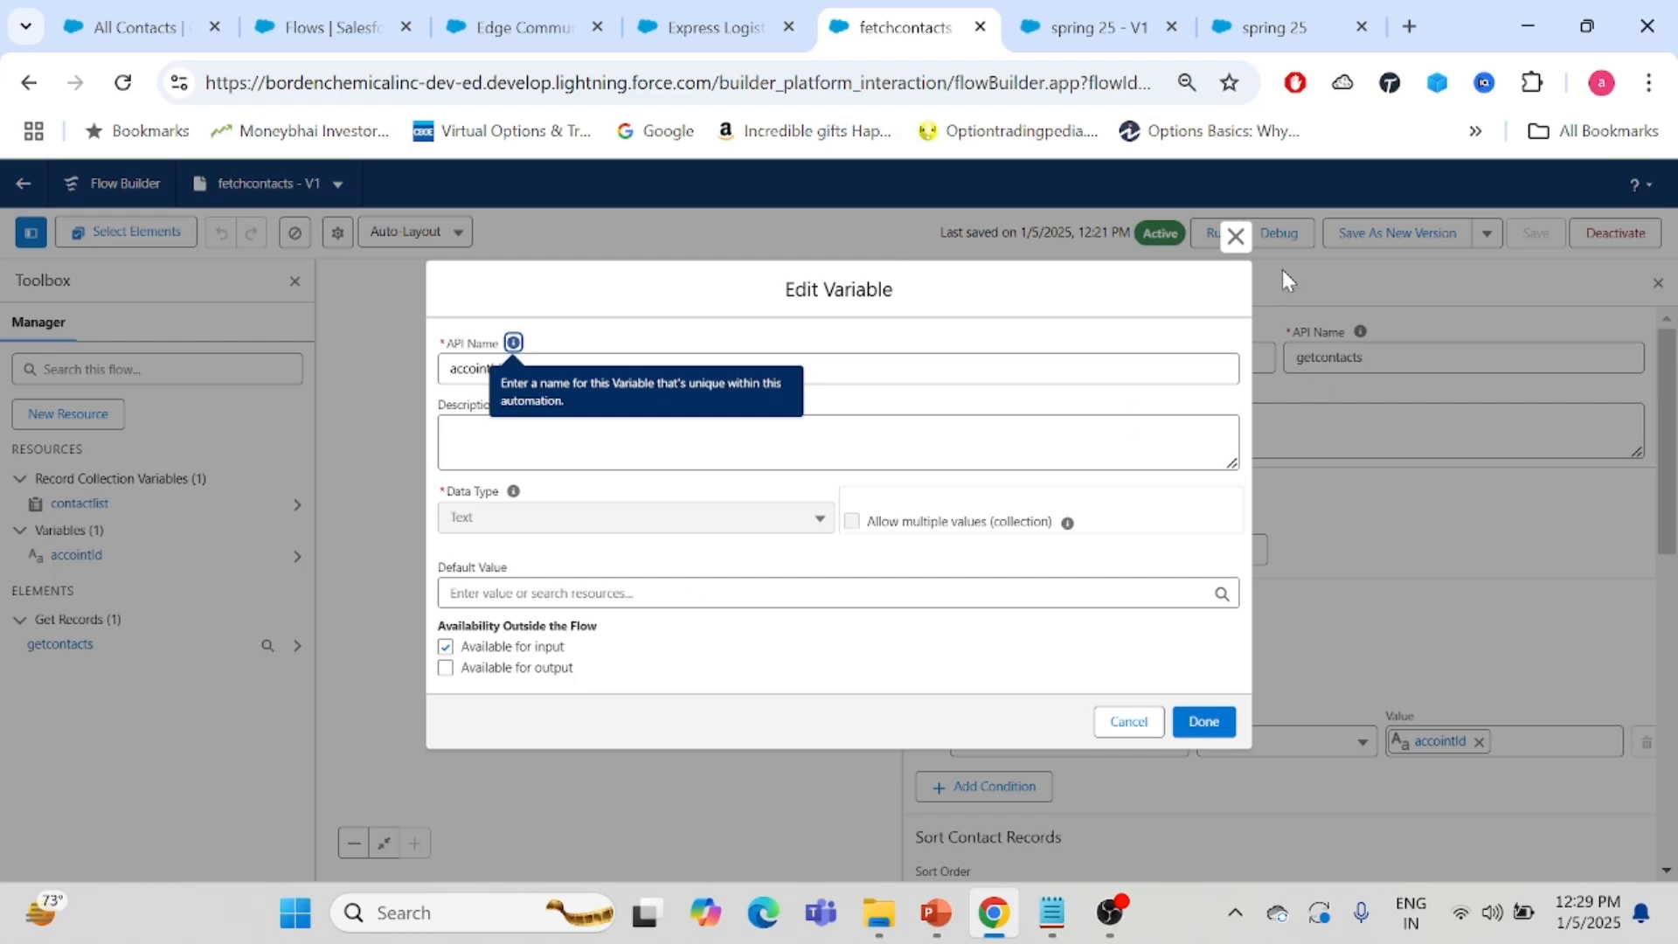
click(1235, 236)
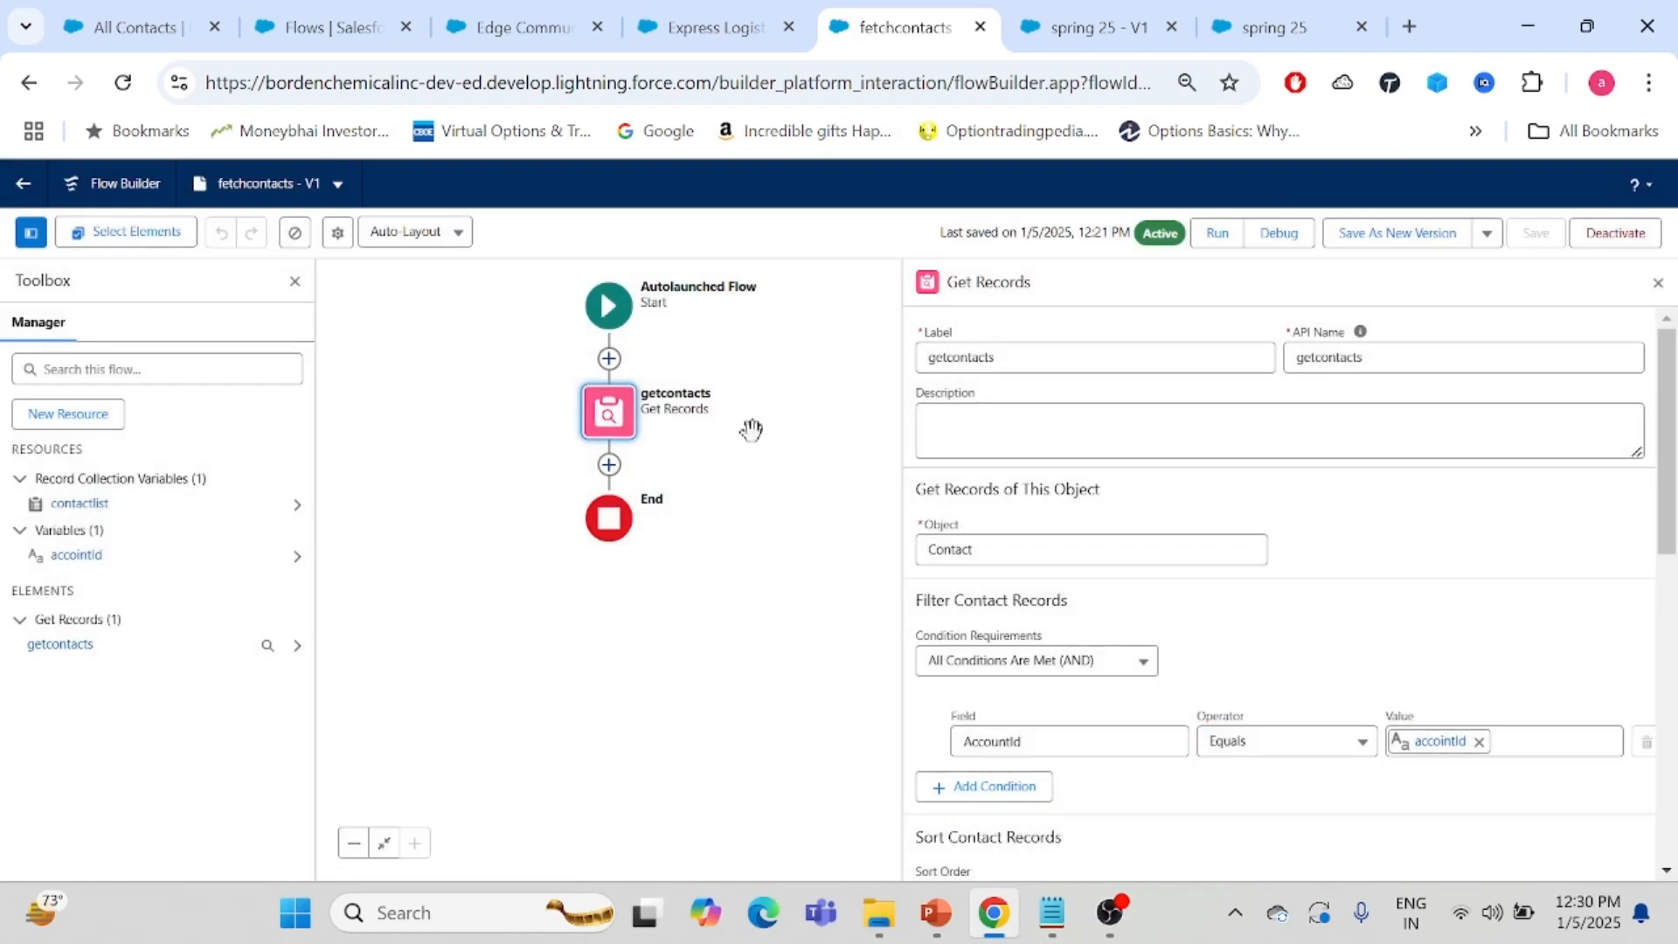
drag(1669, 433, 1671, 743)
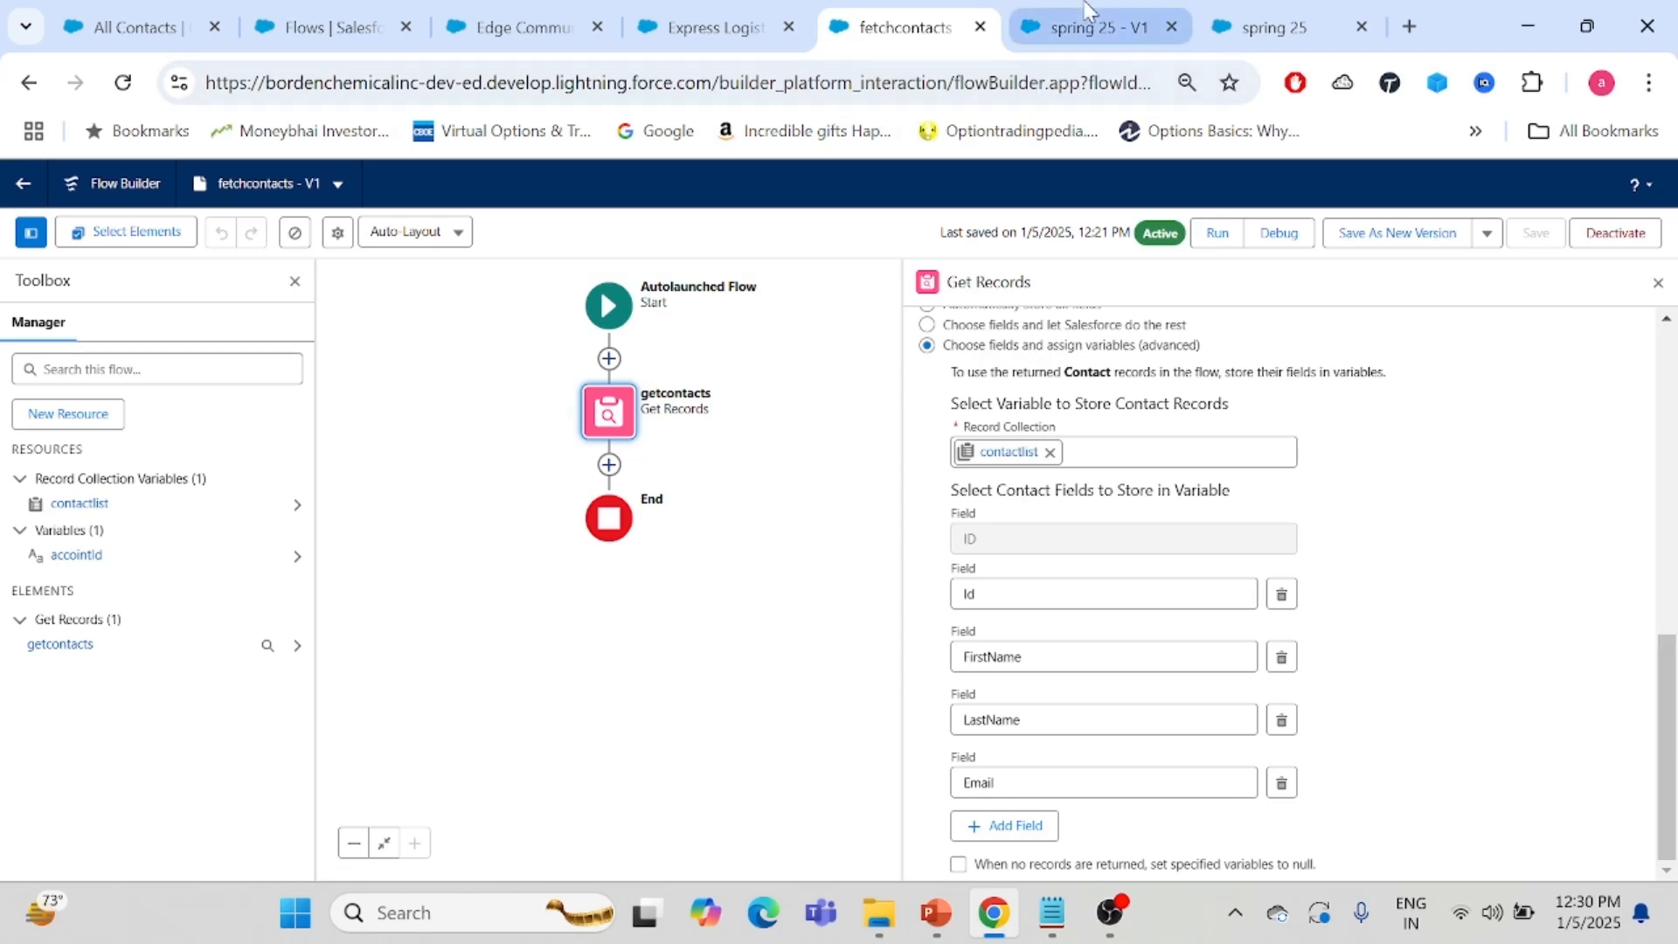
click(1093, 27)
drag(1580, 530, 1580, 573)
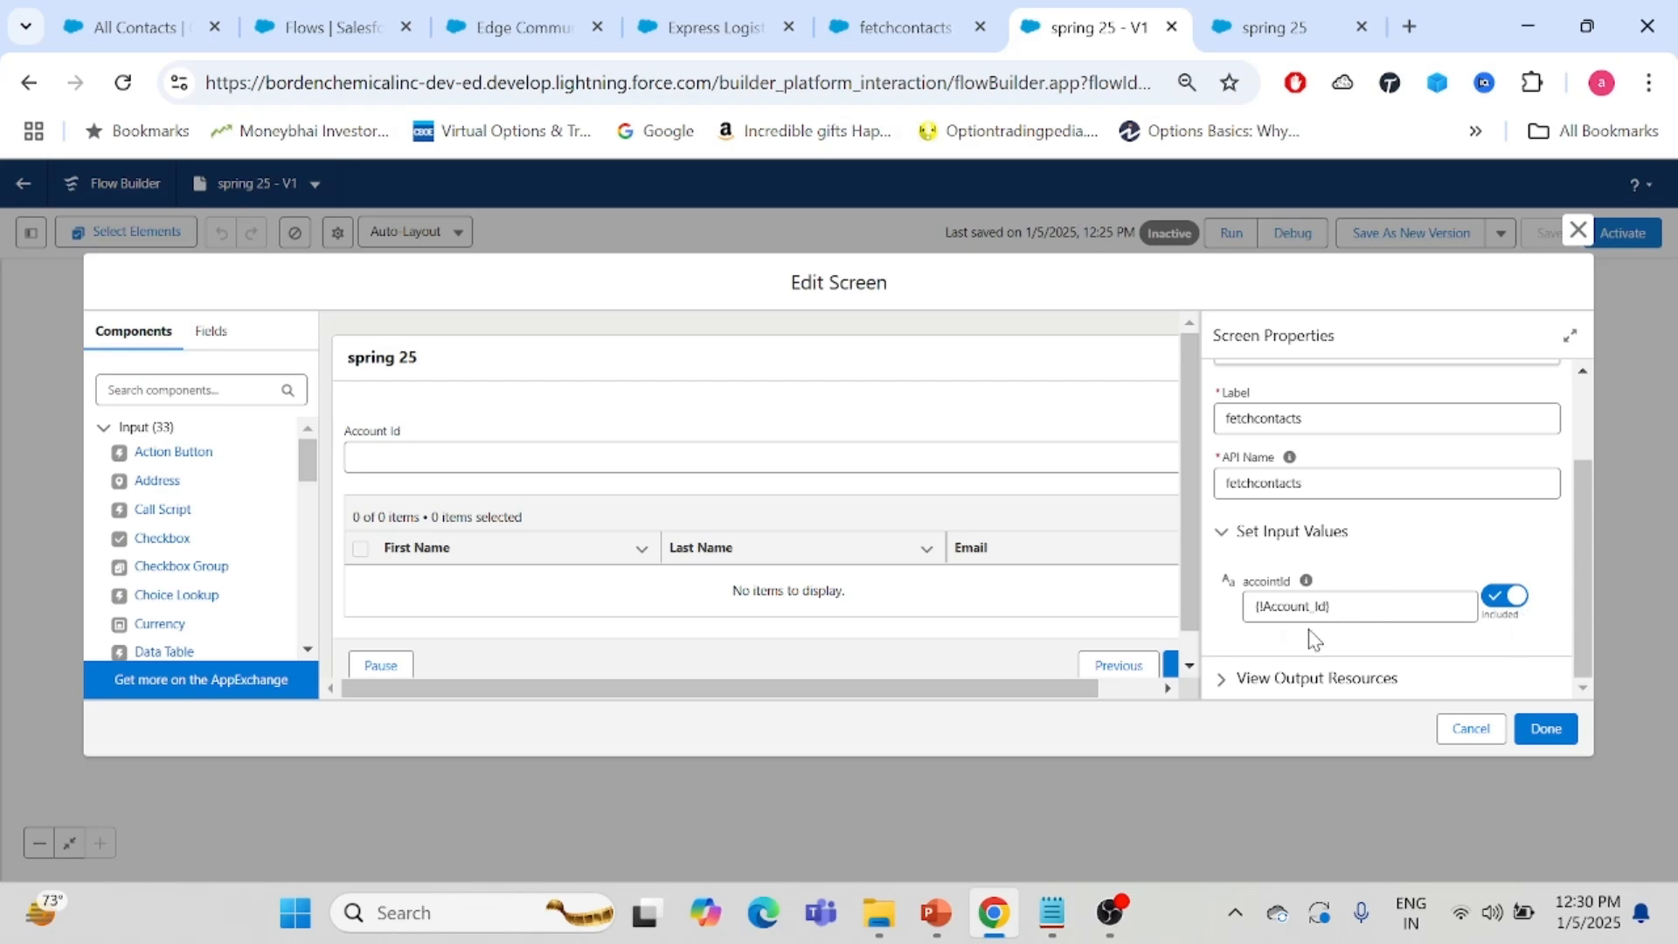
- Inspect the Test screen's Account Id component, screen properties and the fetchcontacts screen action configuration
click(688, 423)
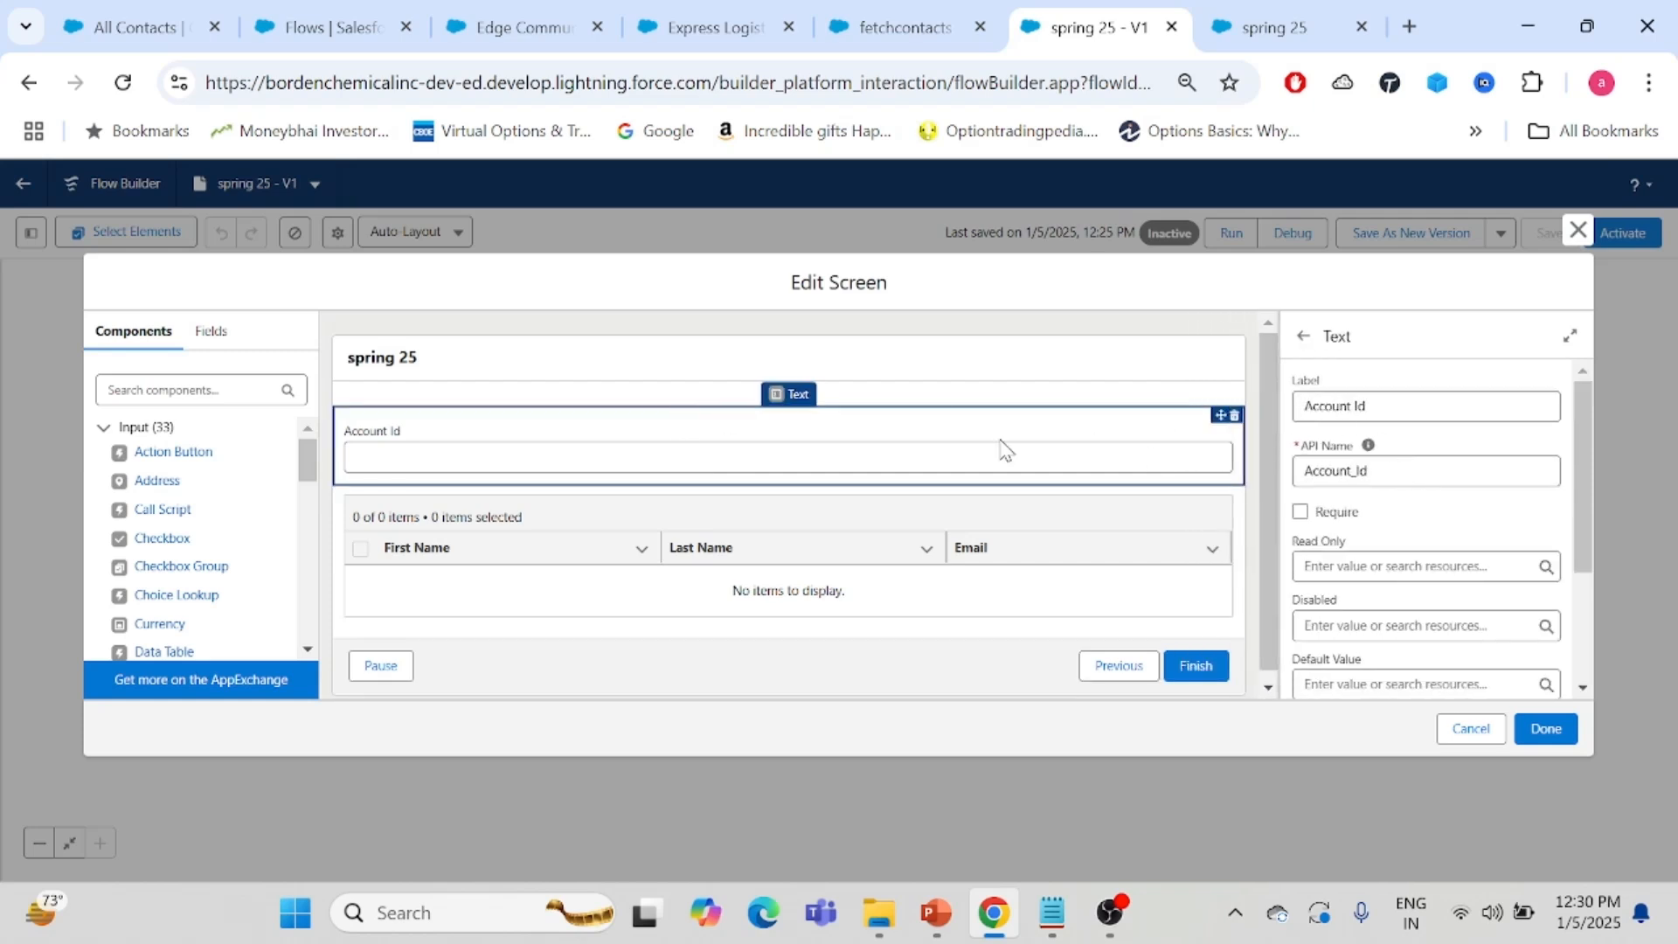
click(906, 365)
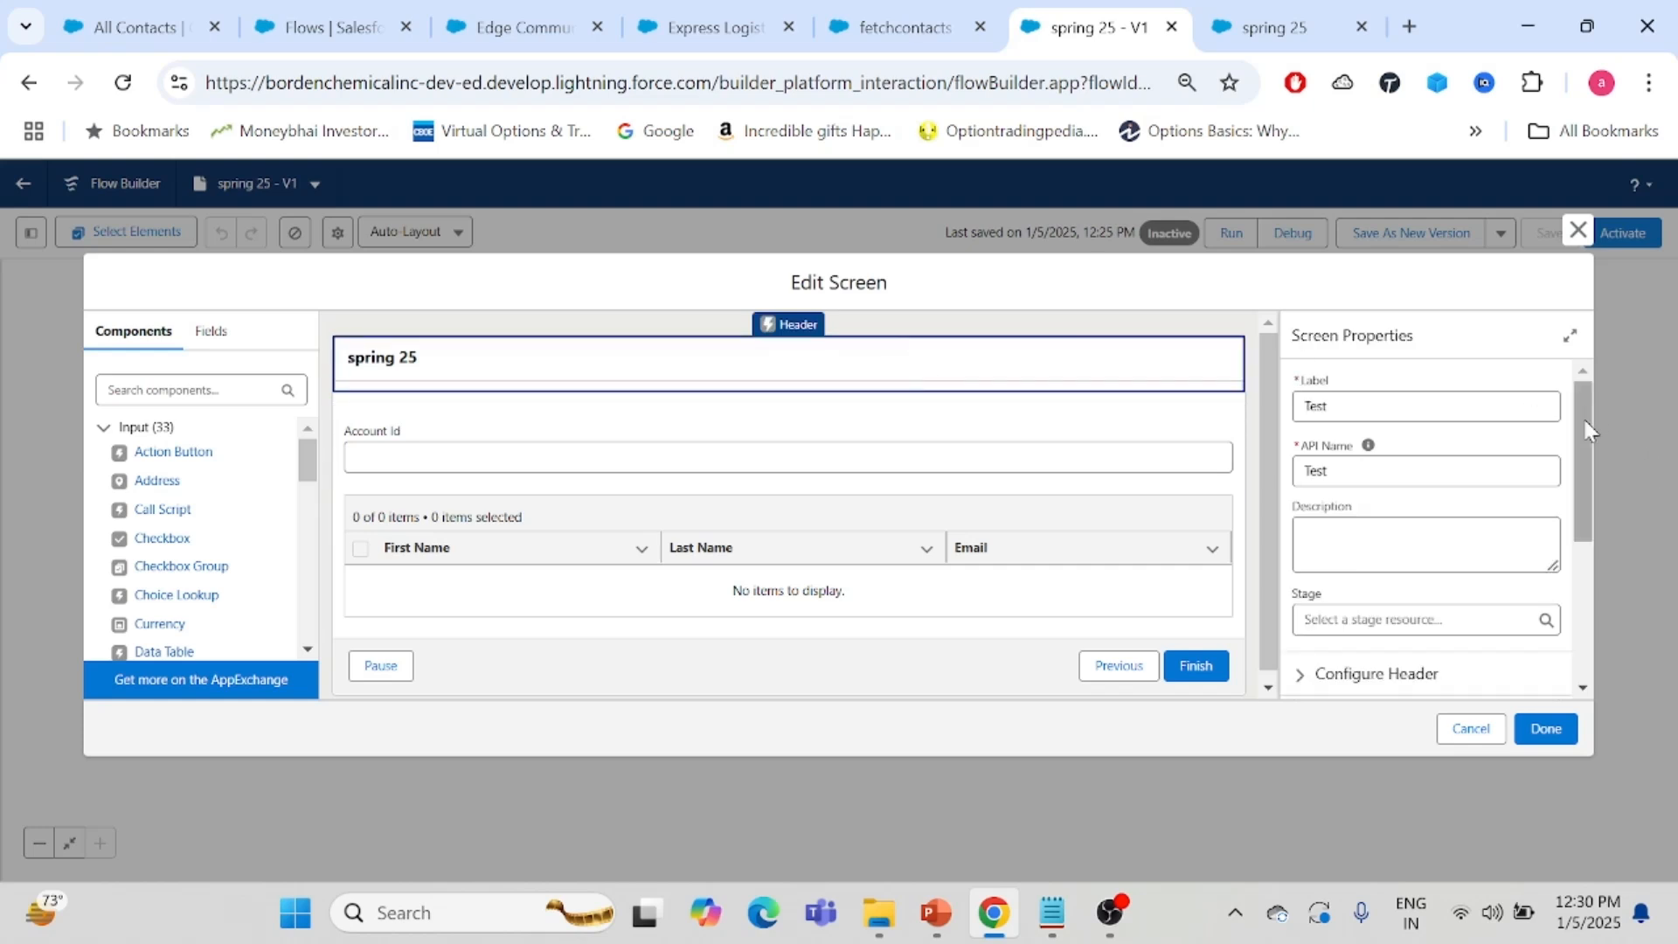
drag(1578, 428, 1591, 612)
click(1498, 618)
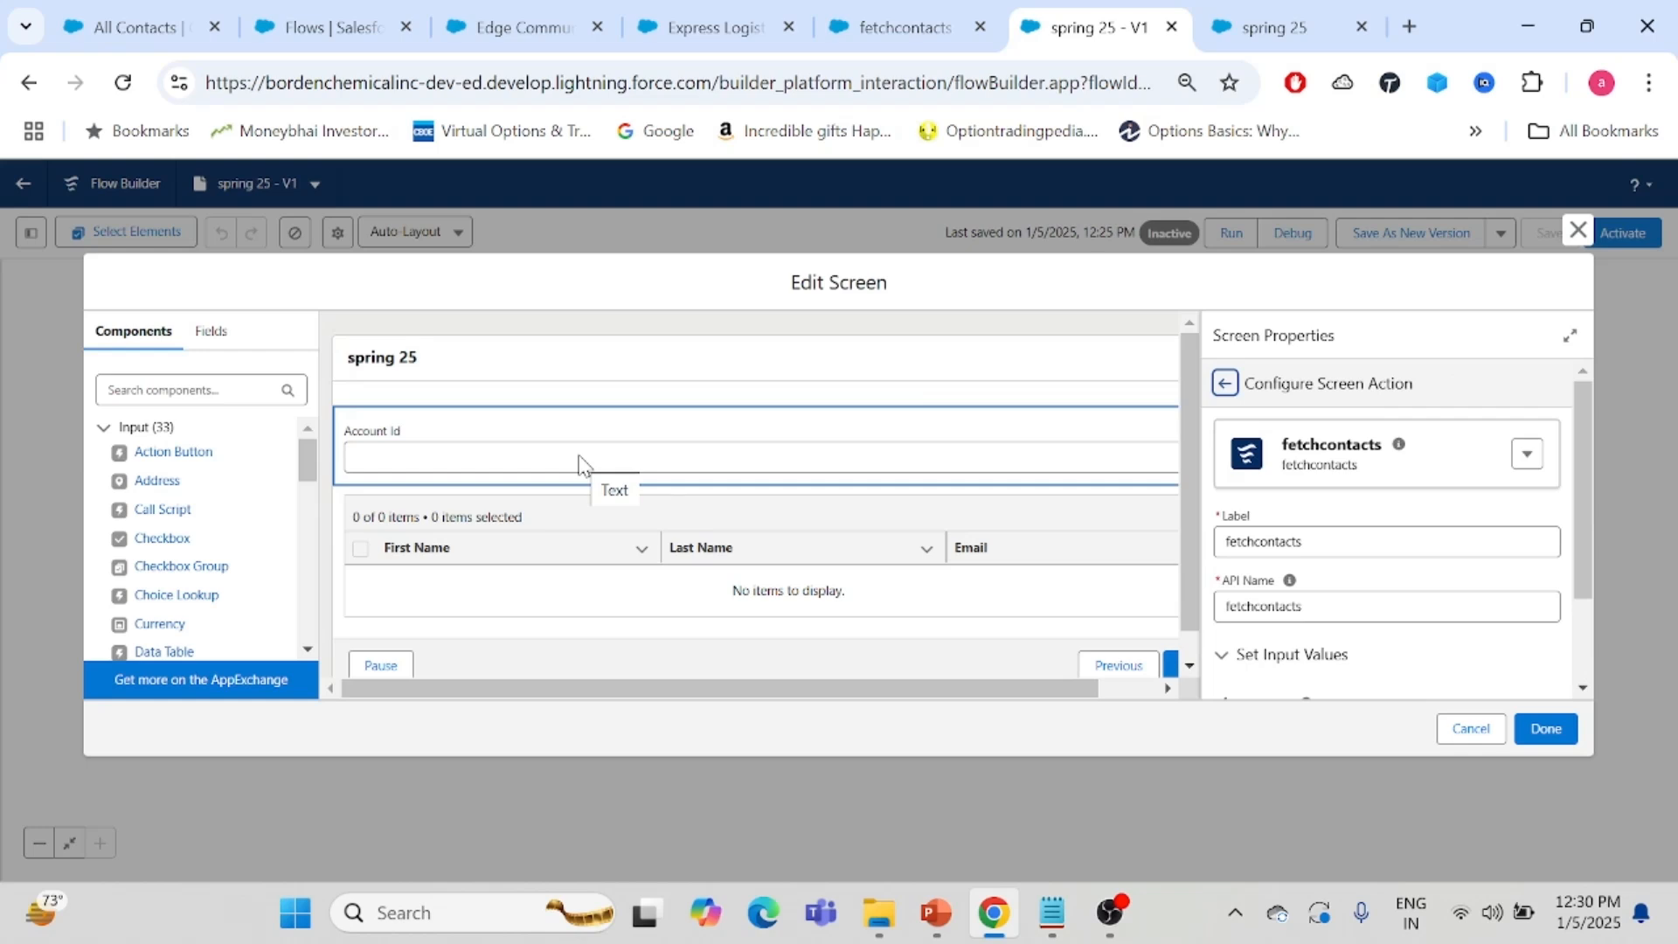
drag(579, 463, 790, 421)
mouse_move(1580, 483)
mouse_down()
mouse_move(1581, 605)
mouse_move(1584, 474)
mouse_up()
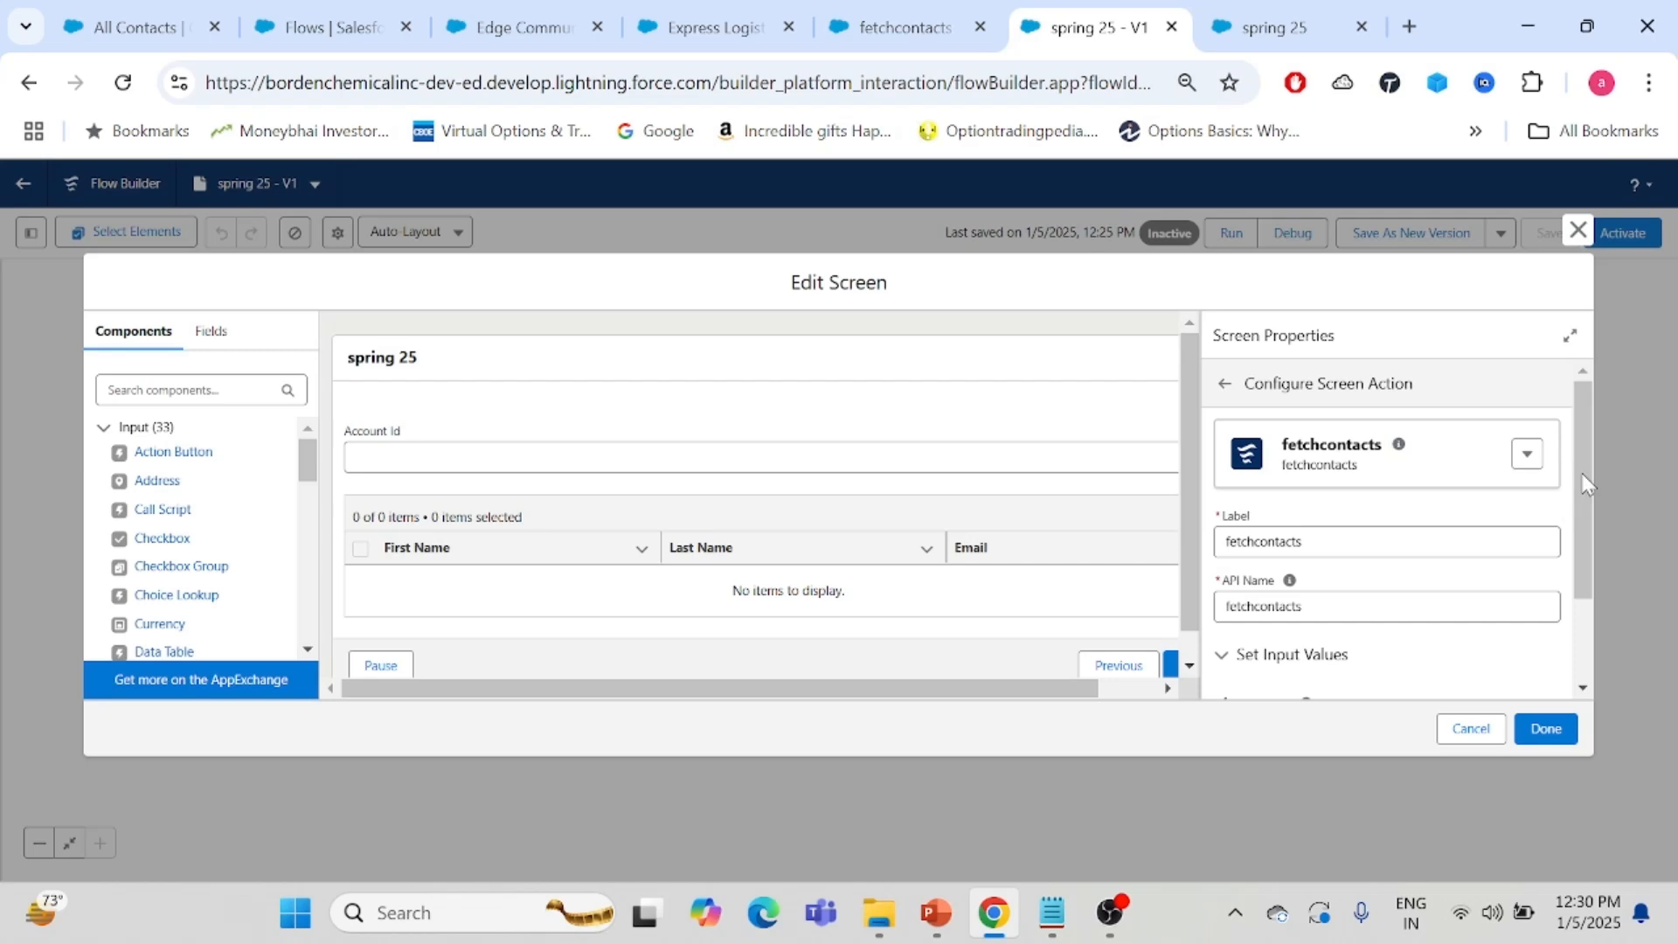
drag(1576, 428, 1580, 544)
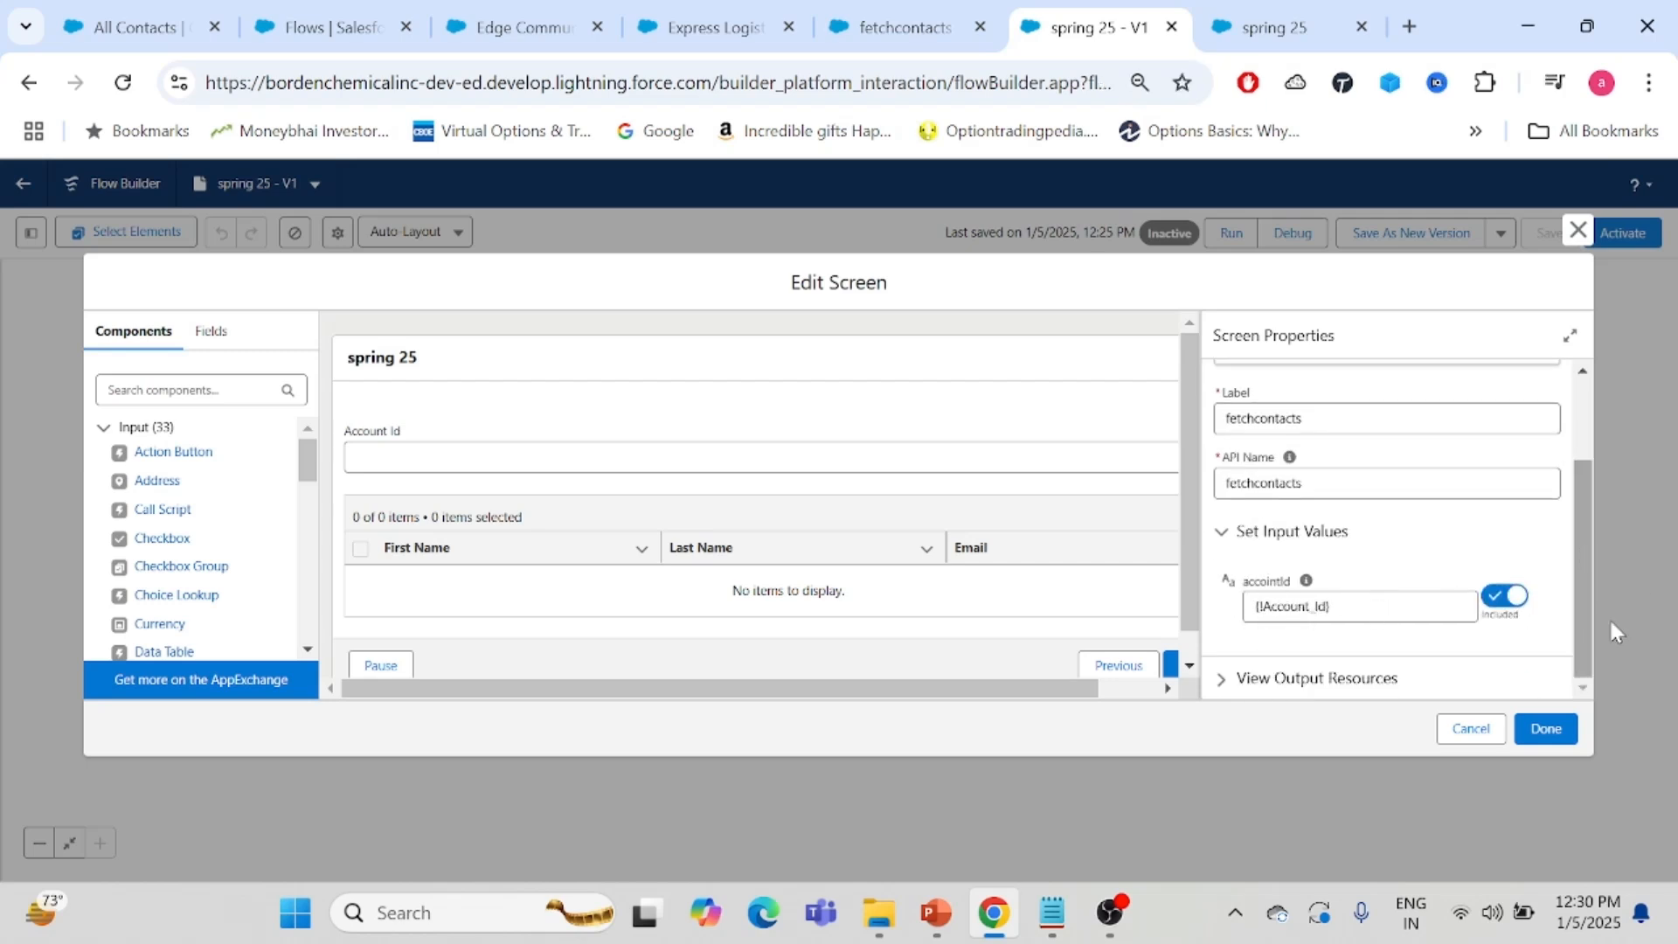
mouse_move(1580, 619)
mouse_down()
mouse_move(1571, 523)
mouse_move(1591, 645)
mouse_up()
drag(1583, 548, 1578, 444)
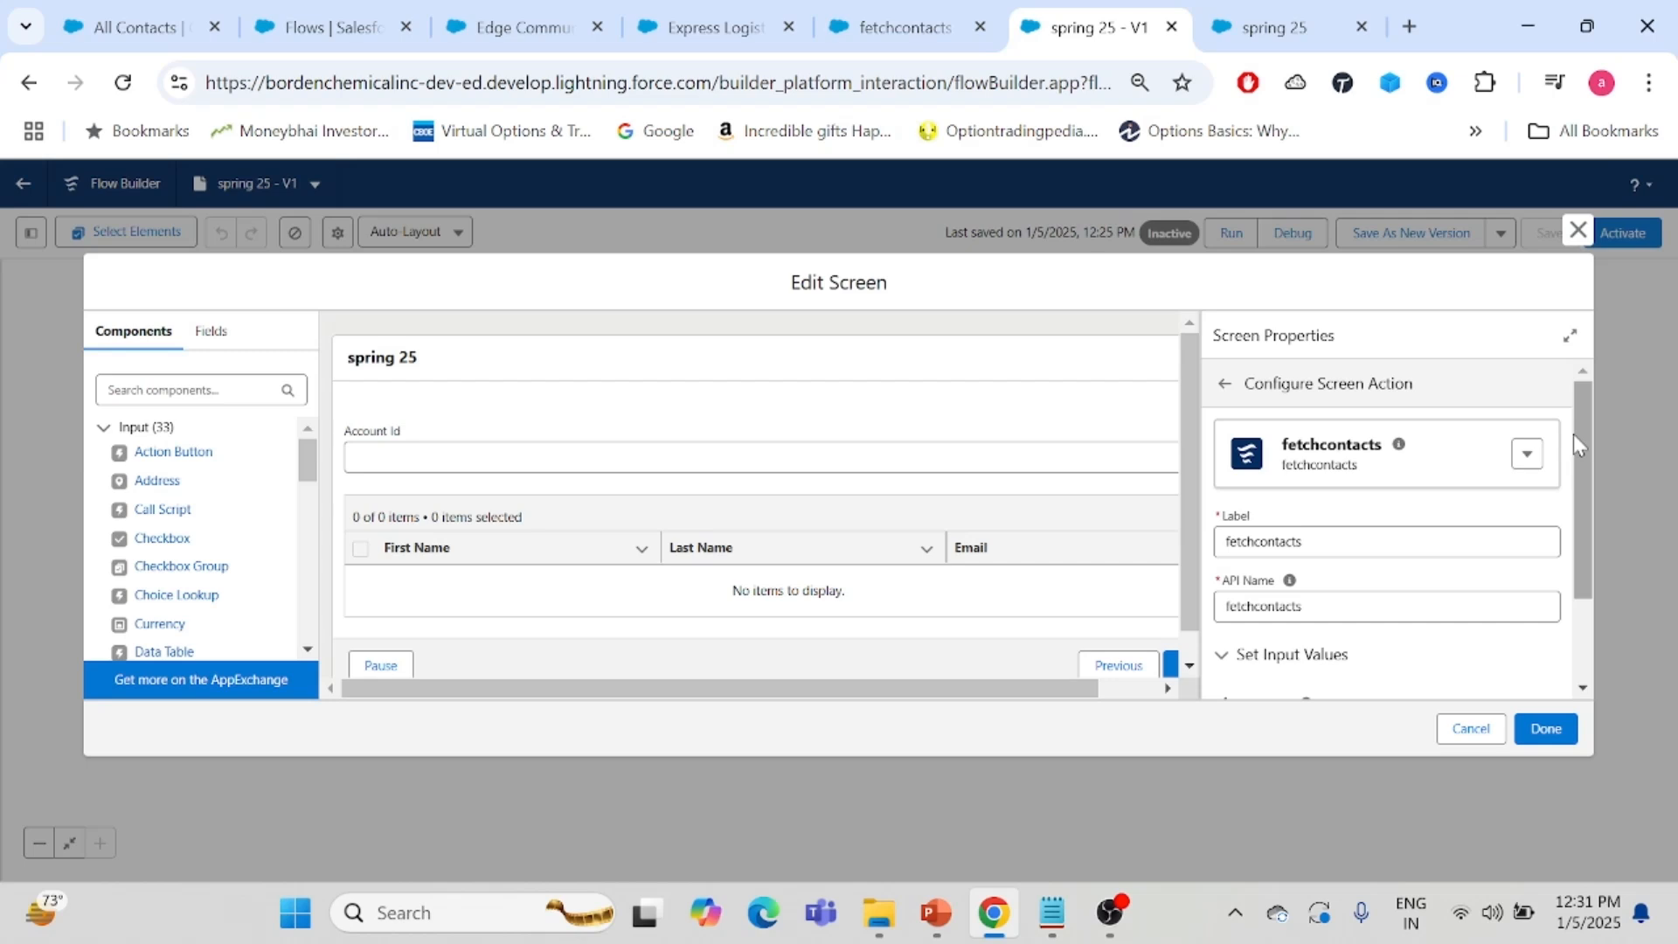
drag(1578, 428, 1577, 464)
drag(1576, 463, 1587, 575)
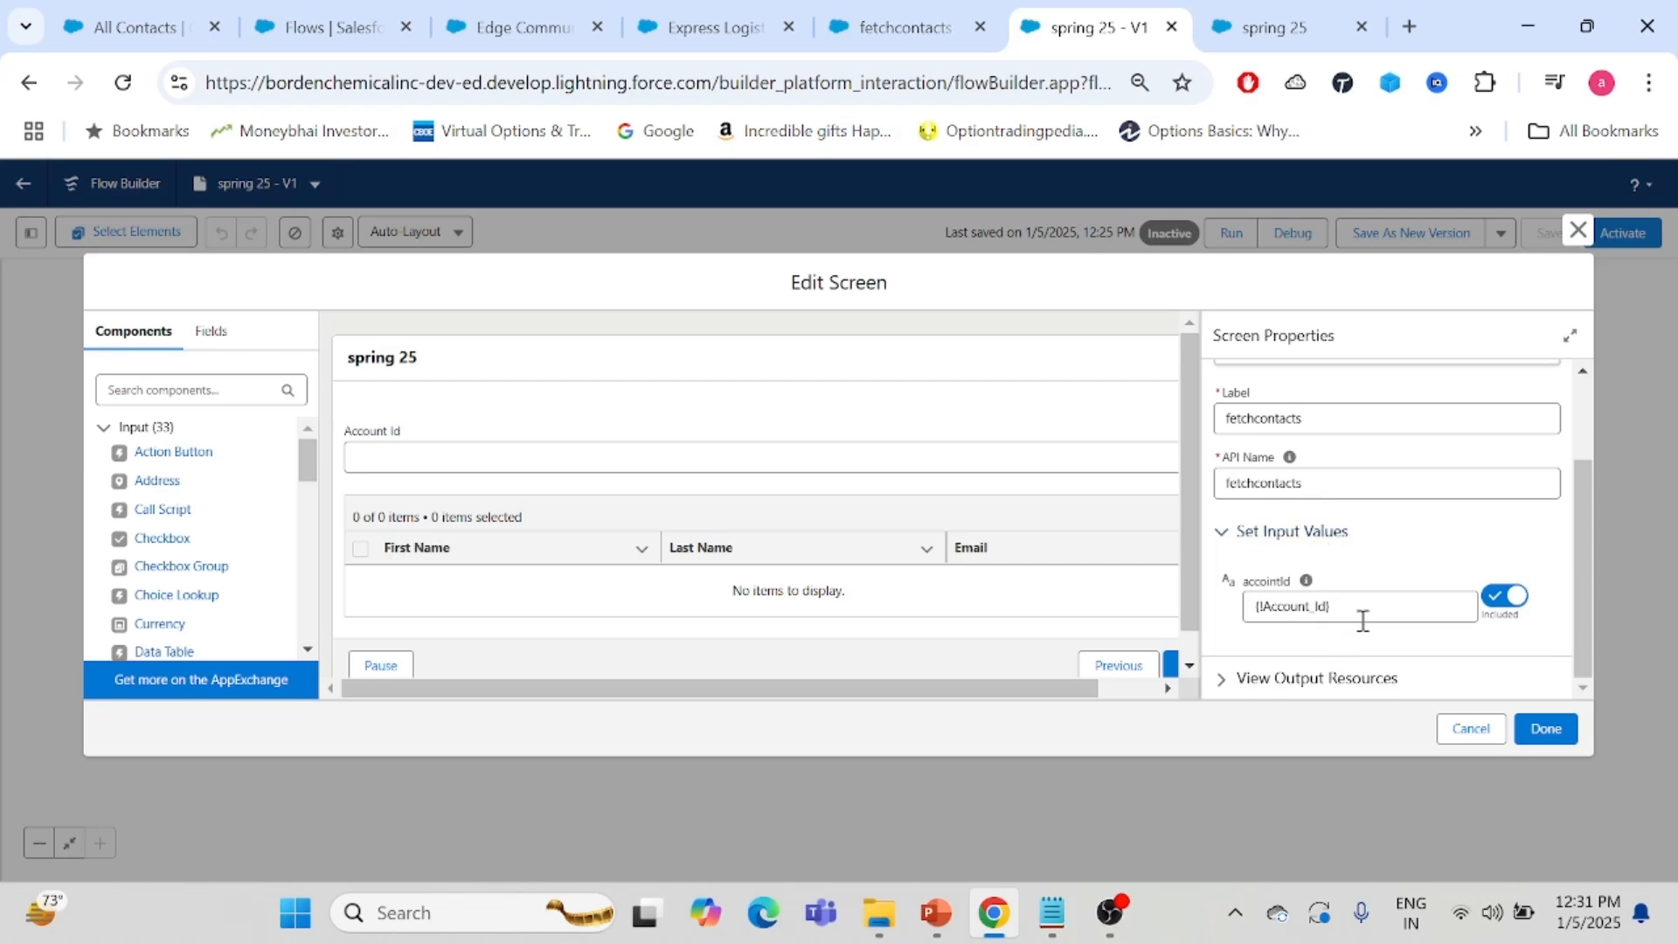
- Inspect the data table's source collection and close the screen editor
click(826, 520)
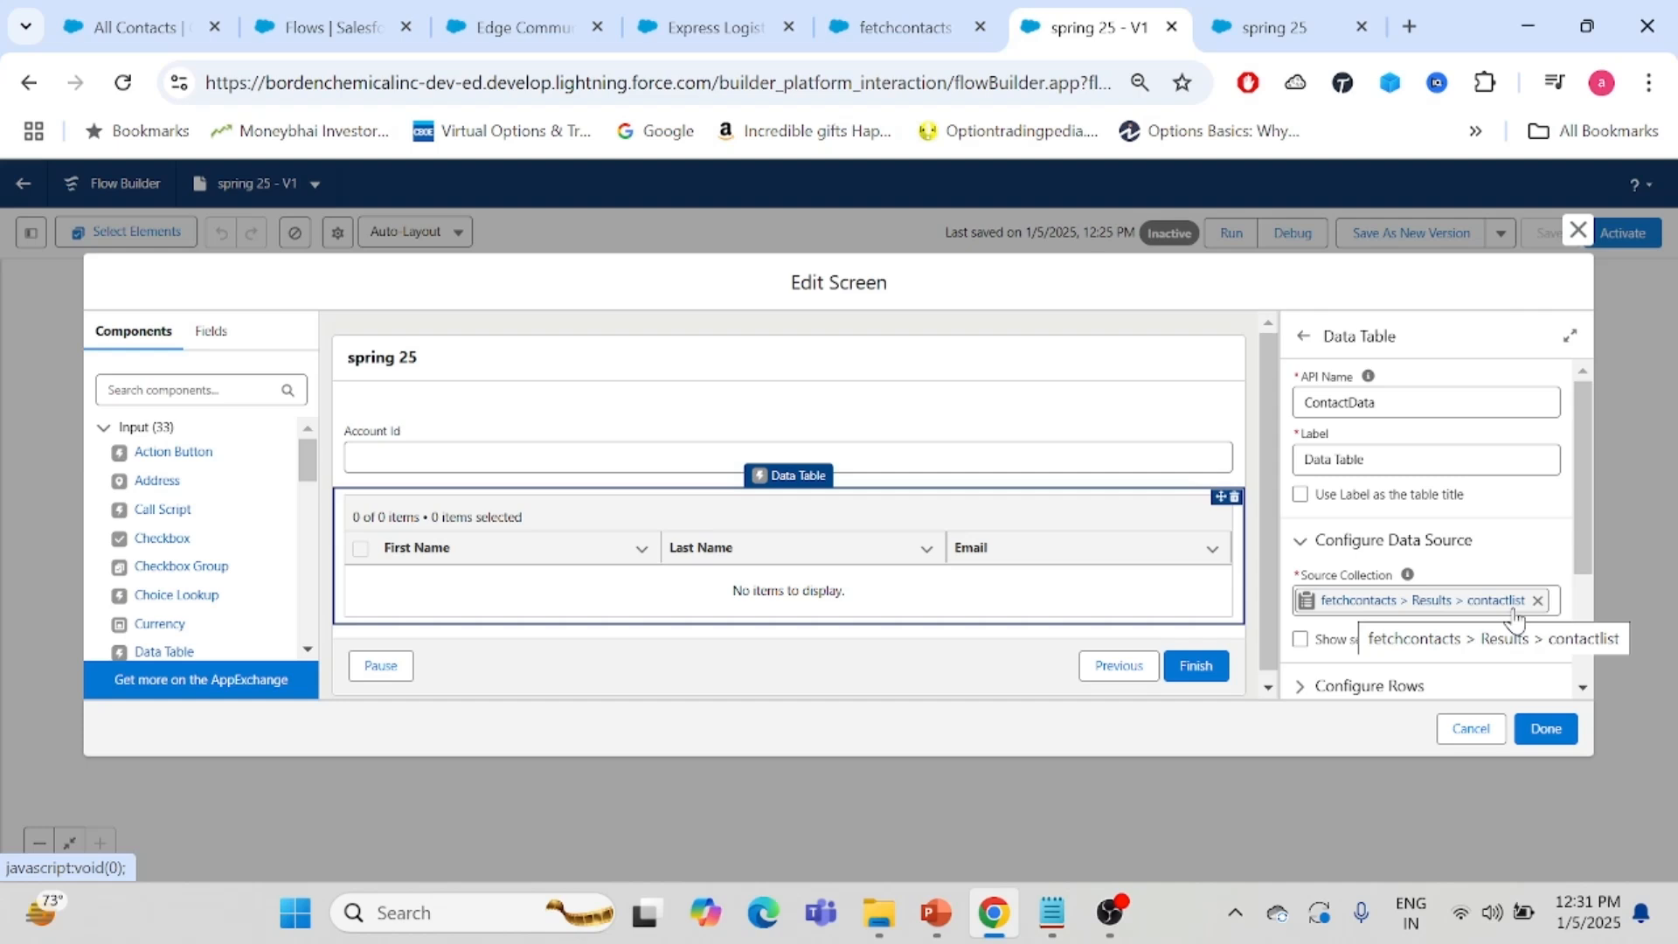
mouse_move(1585, 499)
mouse_down()
mouse_move(1587, 612)
mouse_move(1580, 493)
mouse_up()
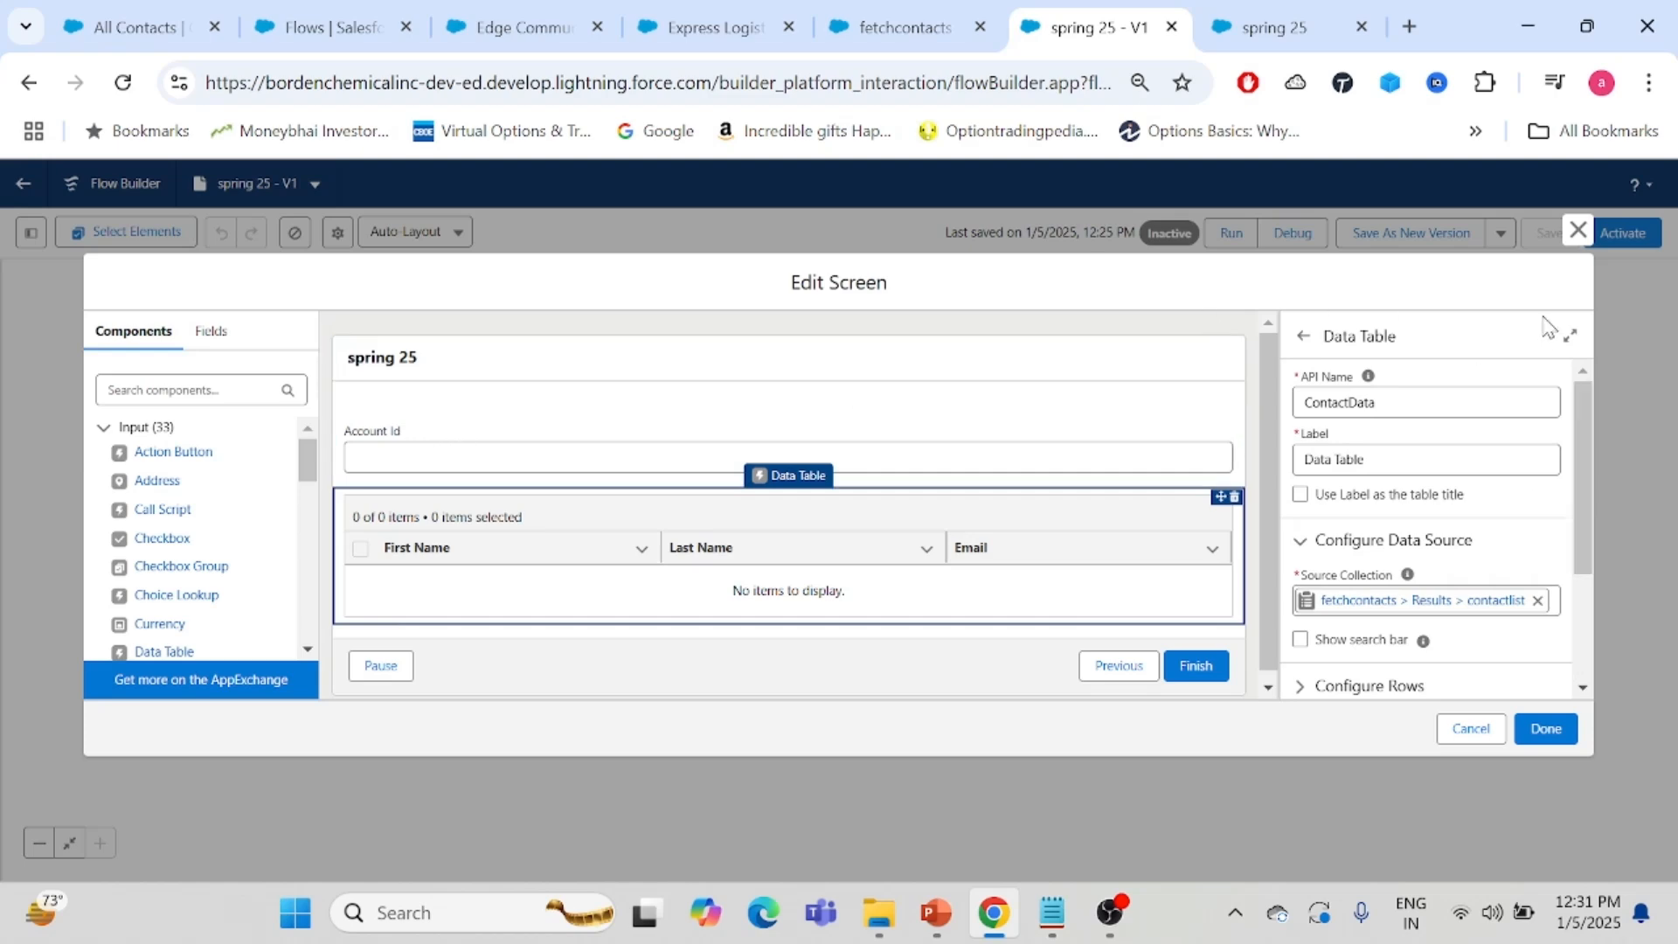
click(1552, 731)
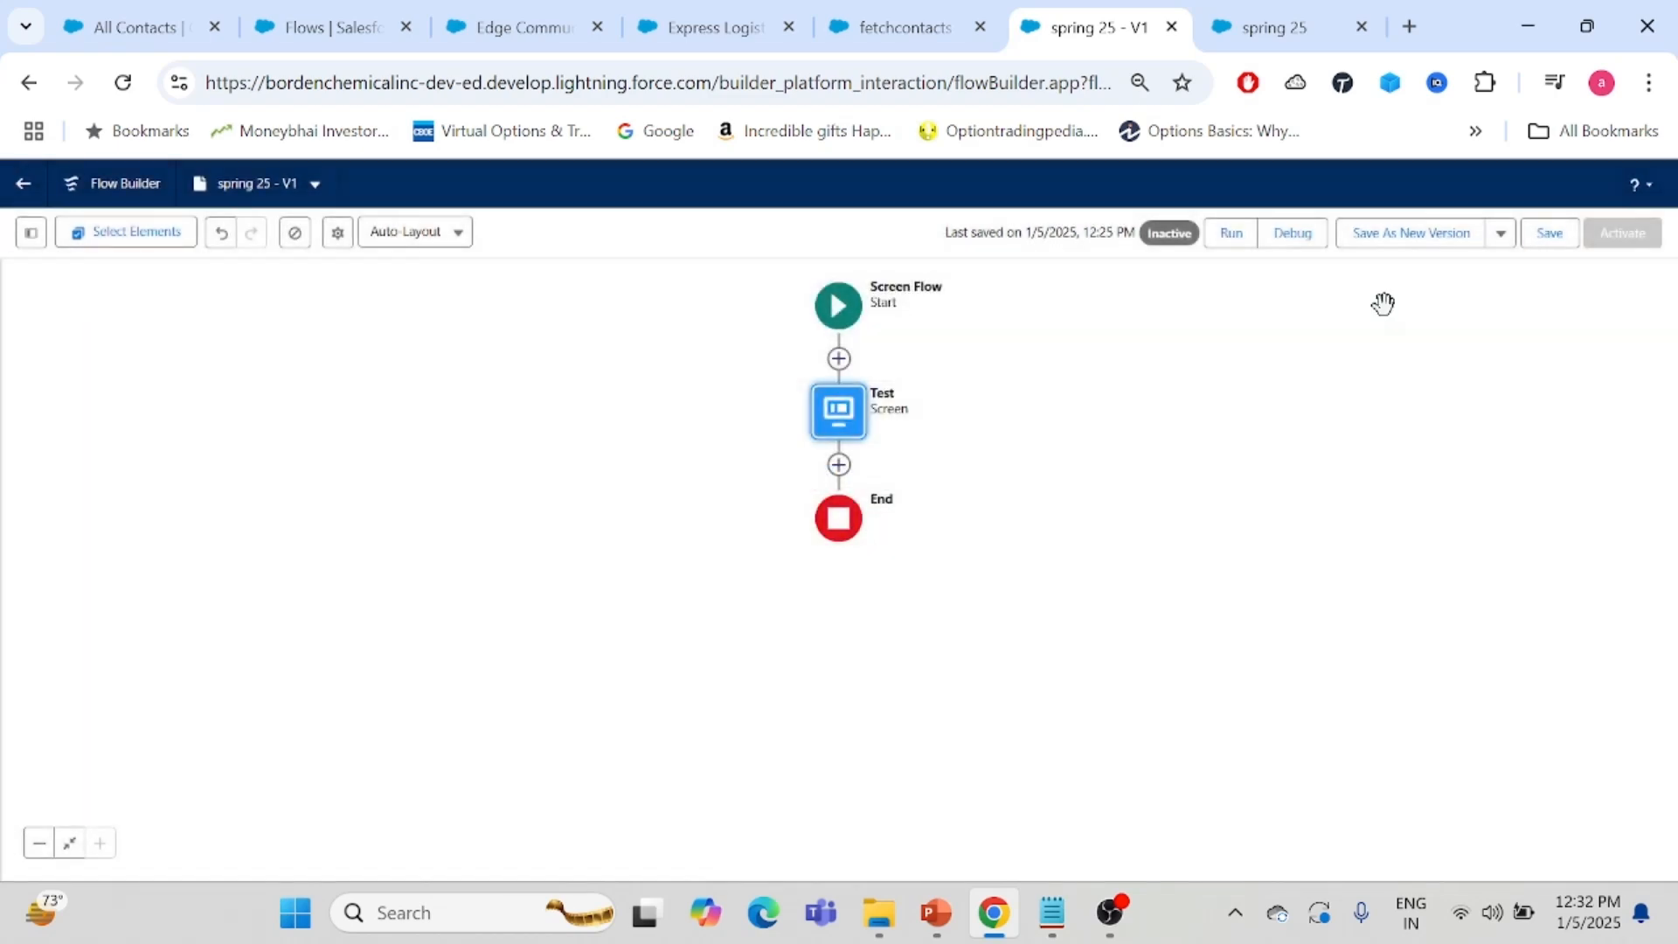
- Close the old flow run tab and start a debug run of the spring 25 flow
click(1363, 26)
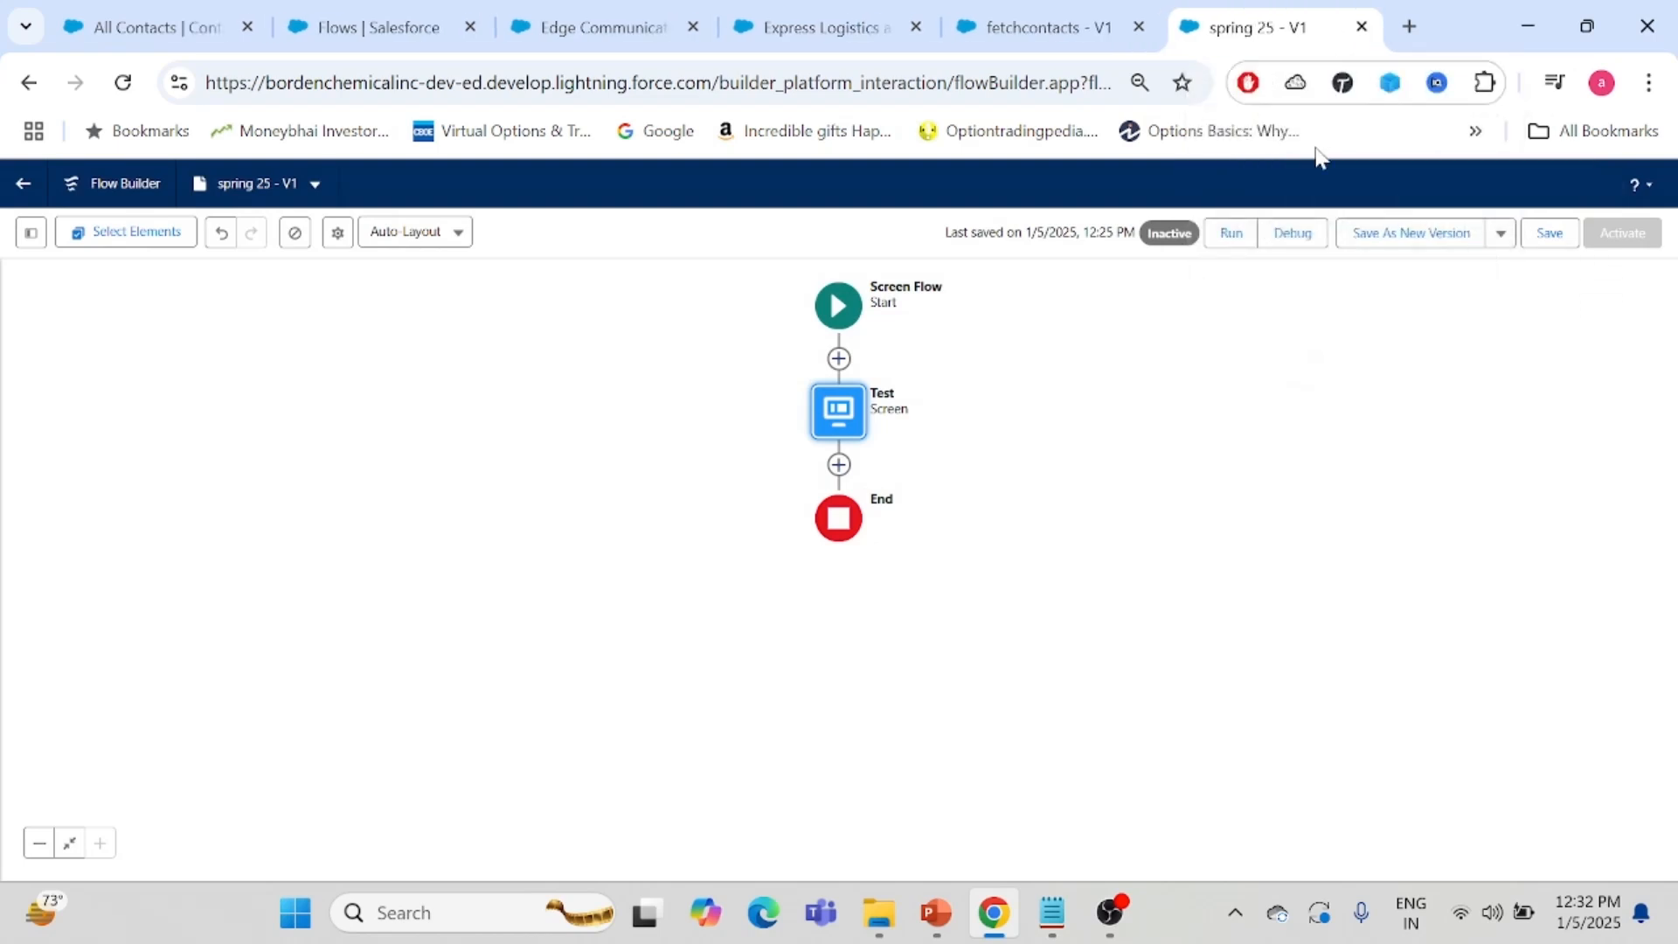
click(1290, 234)
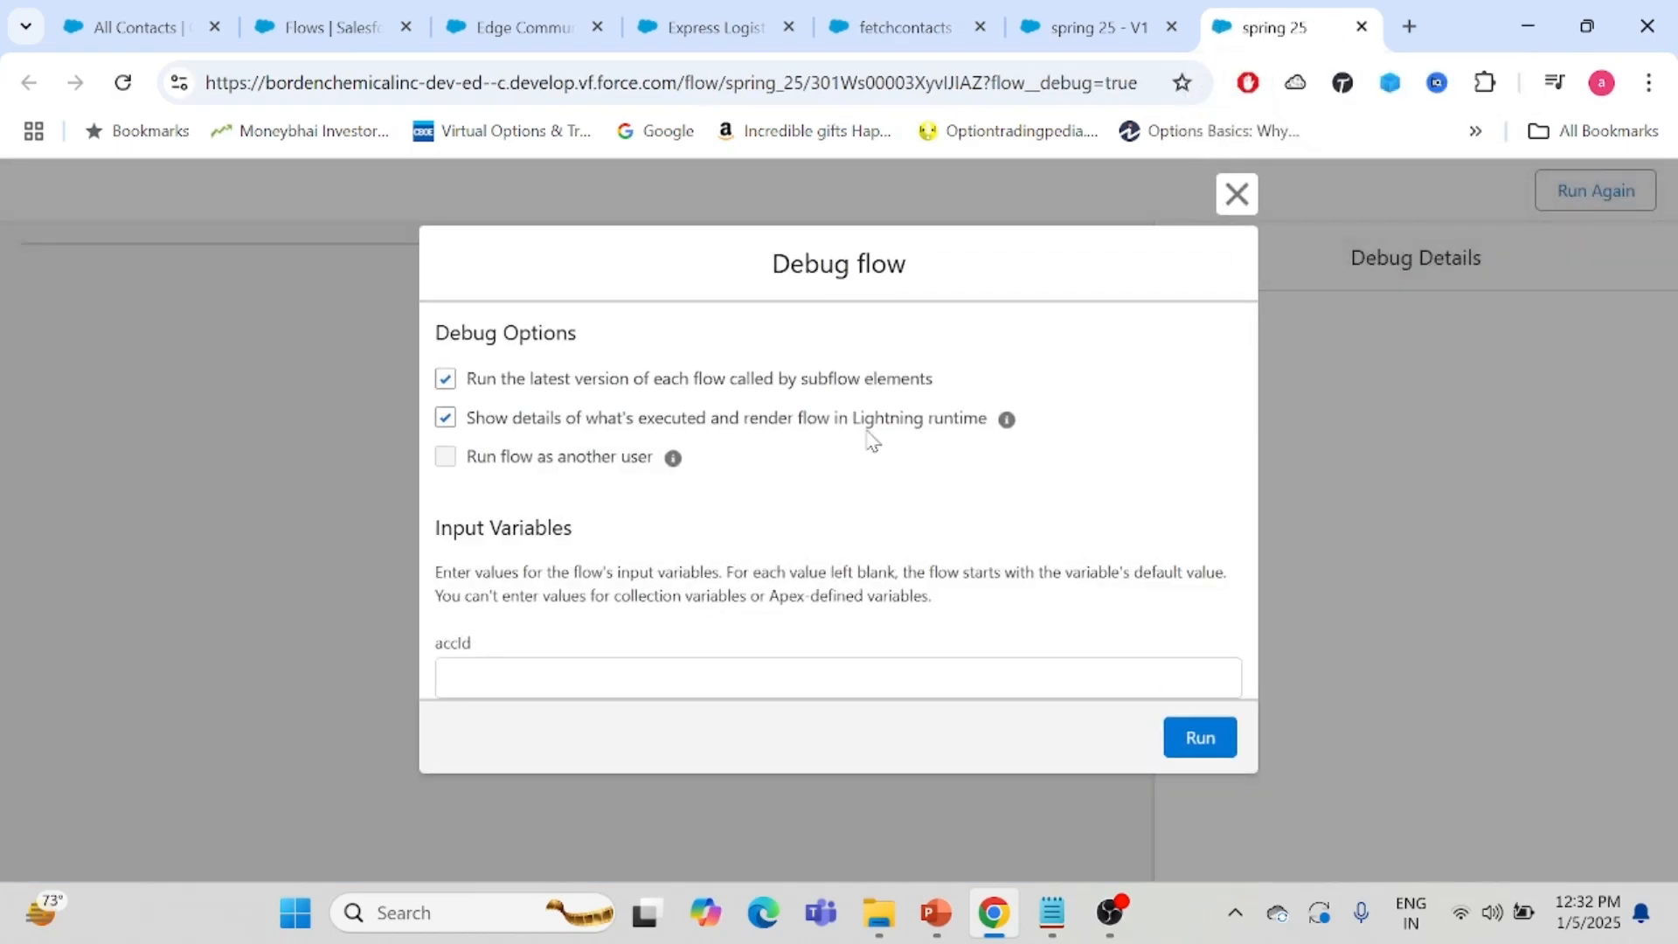
click(1207, 733)
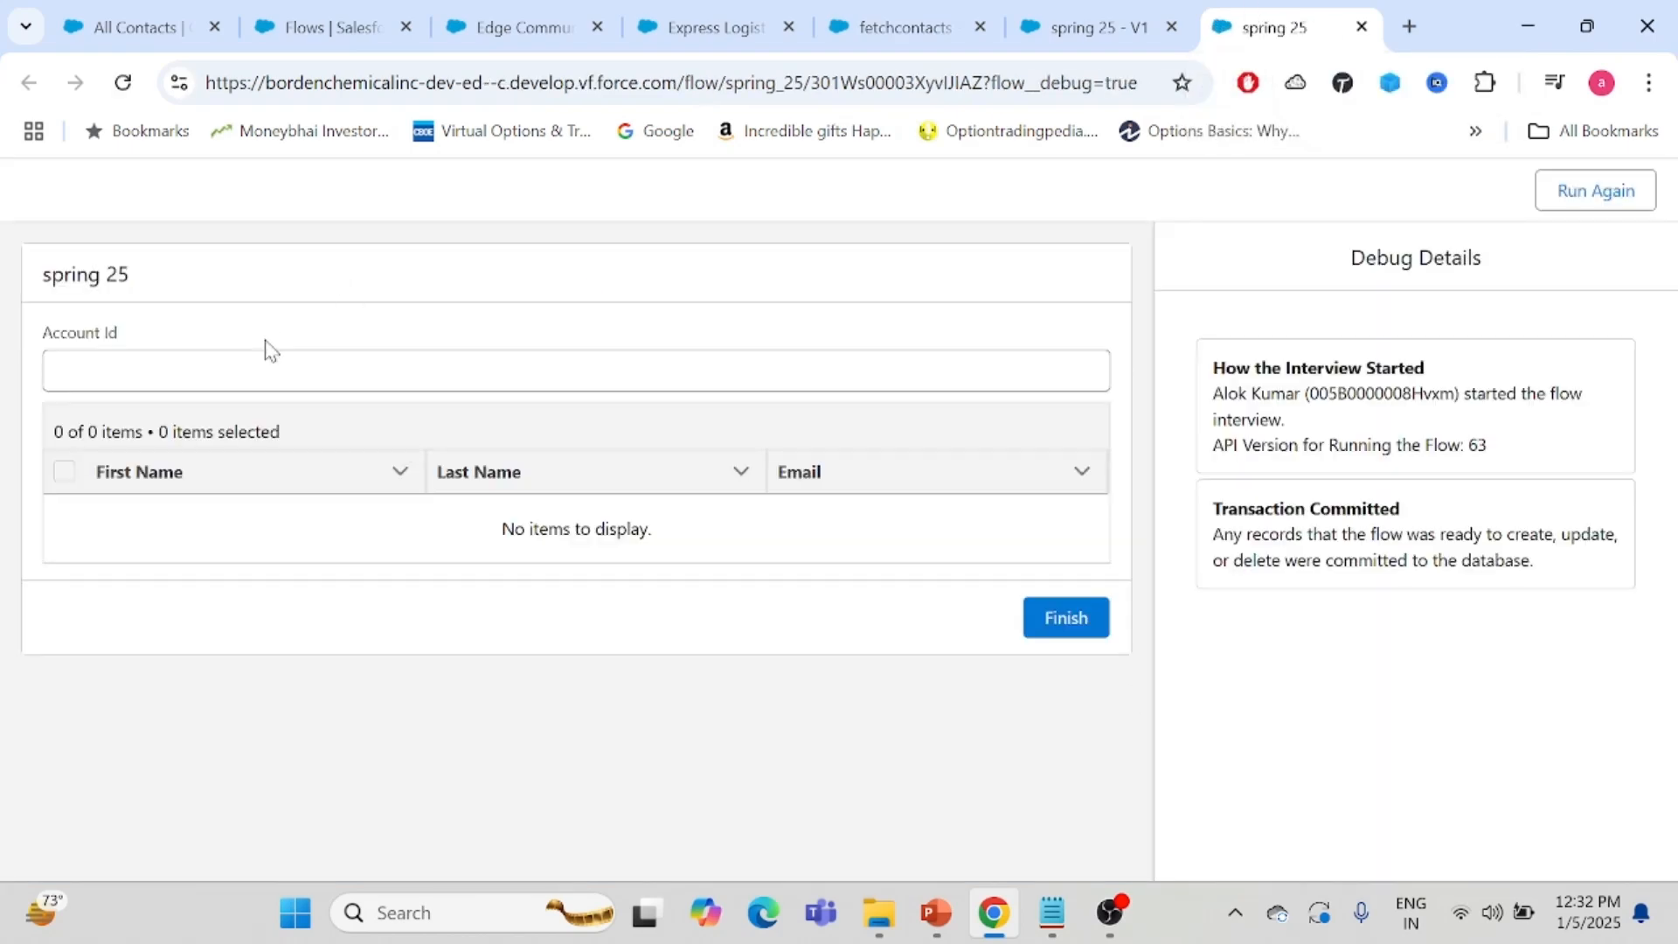
- Paste an account record ID into the Account Id field to load its contacts
click(271, 371)
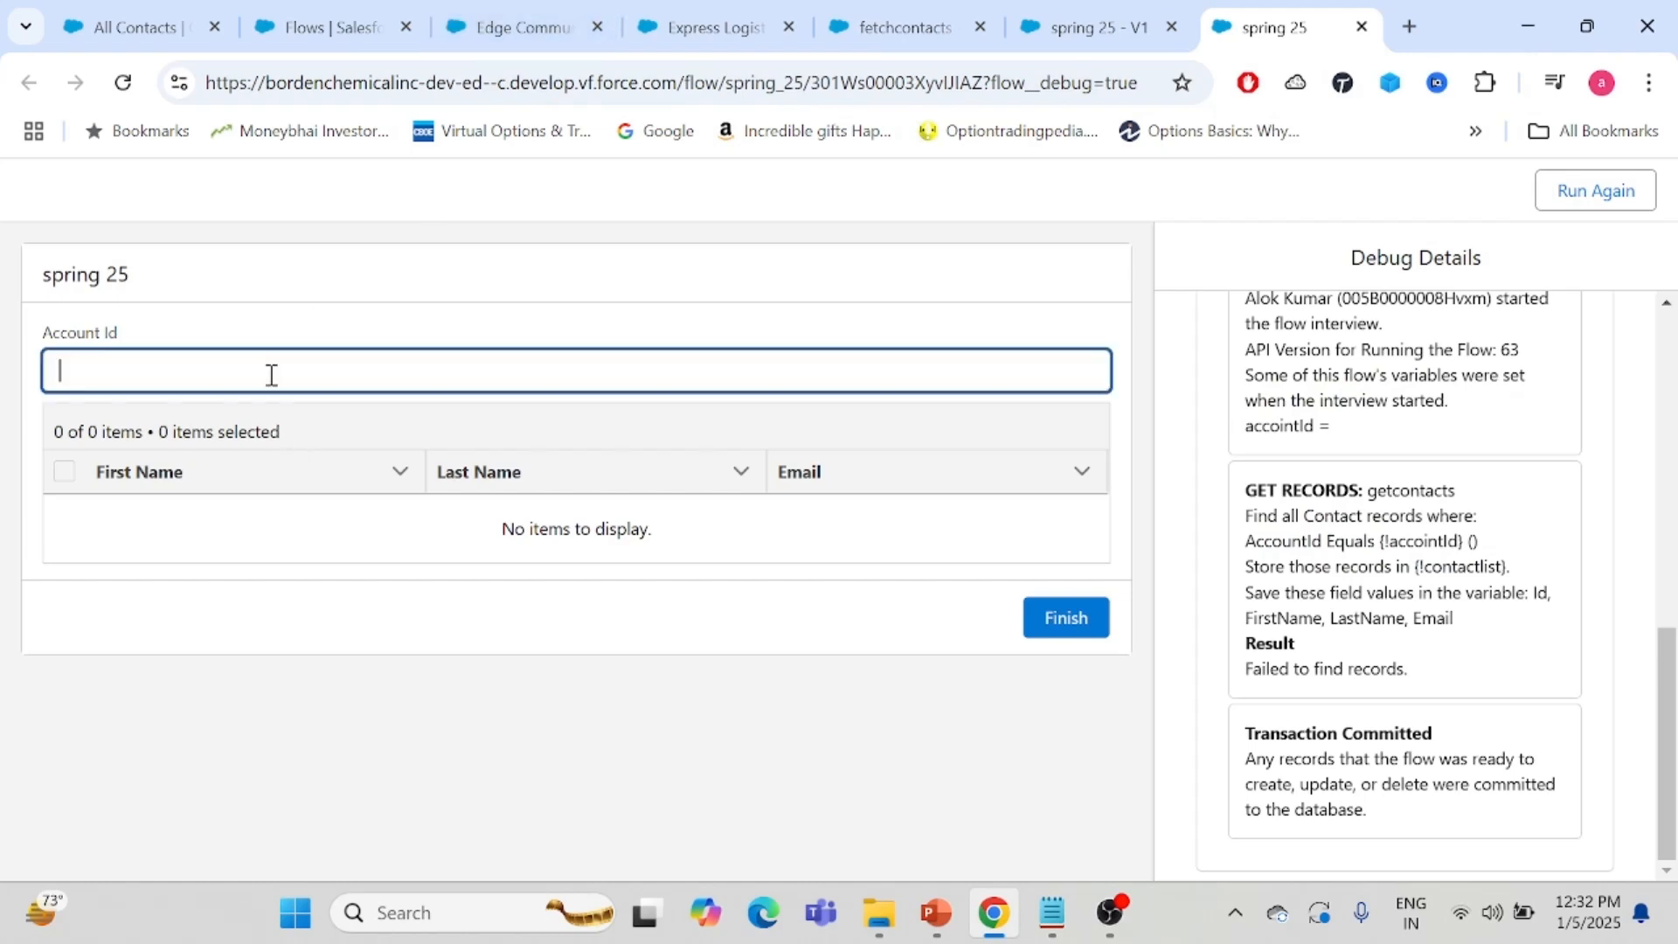
text(001B000001QVH7iIAH)
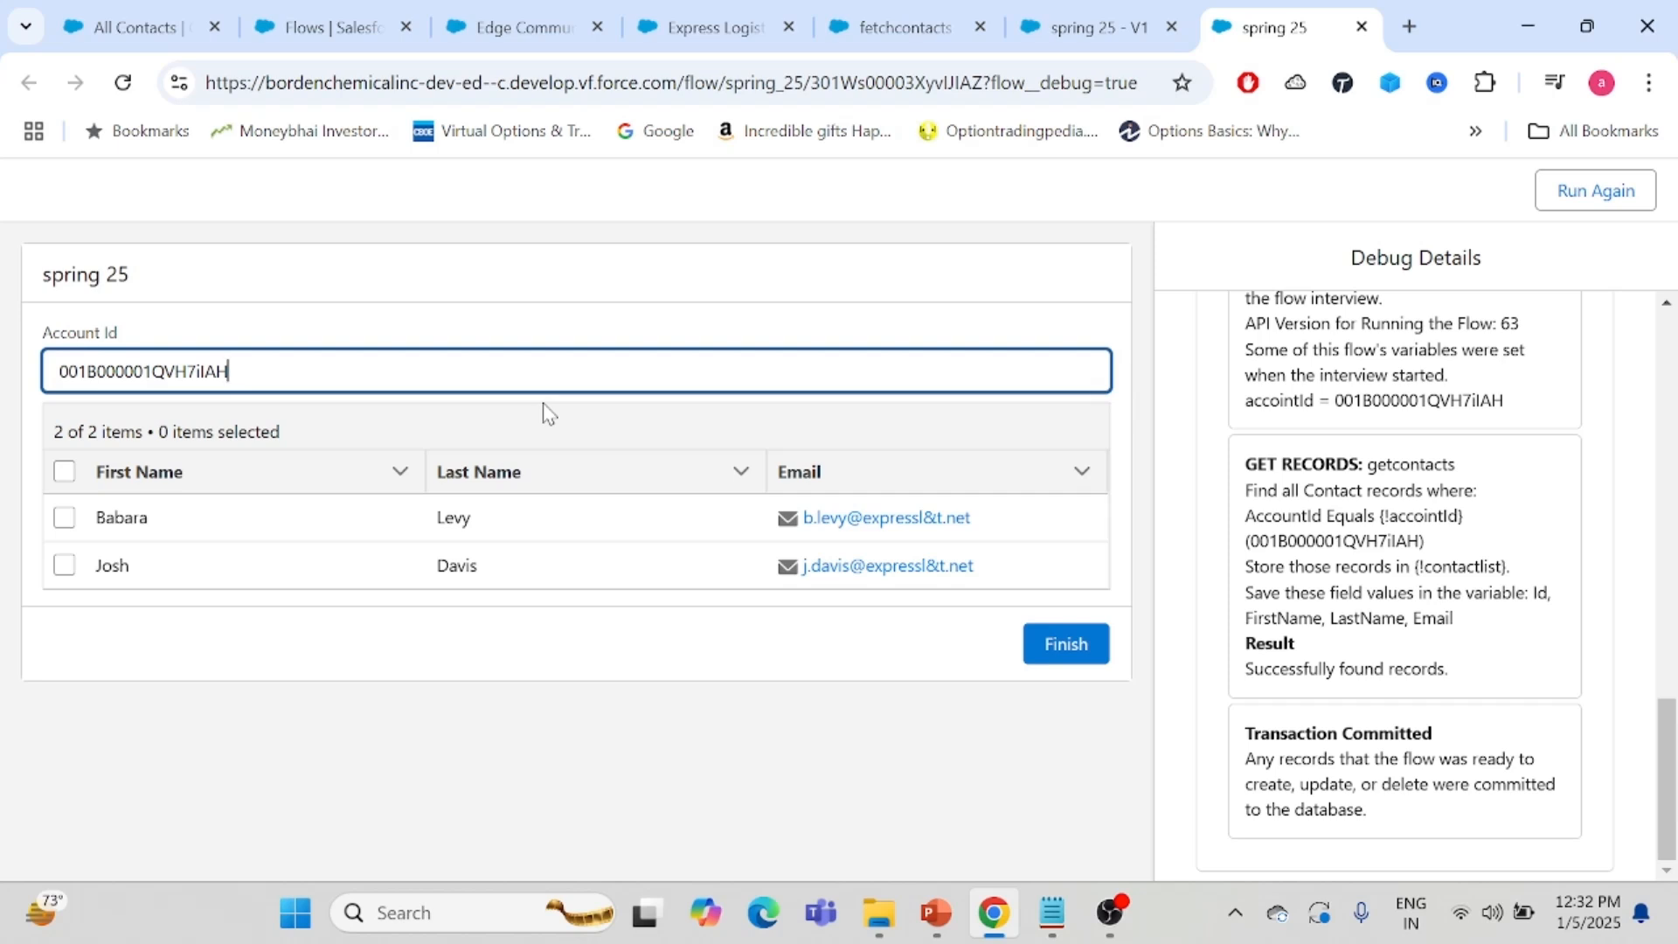
- Replace the Account Id value with the Edge Communications account's record ID from its record page
click(696, 17)
click(549, 12)
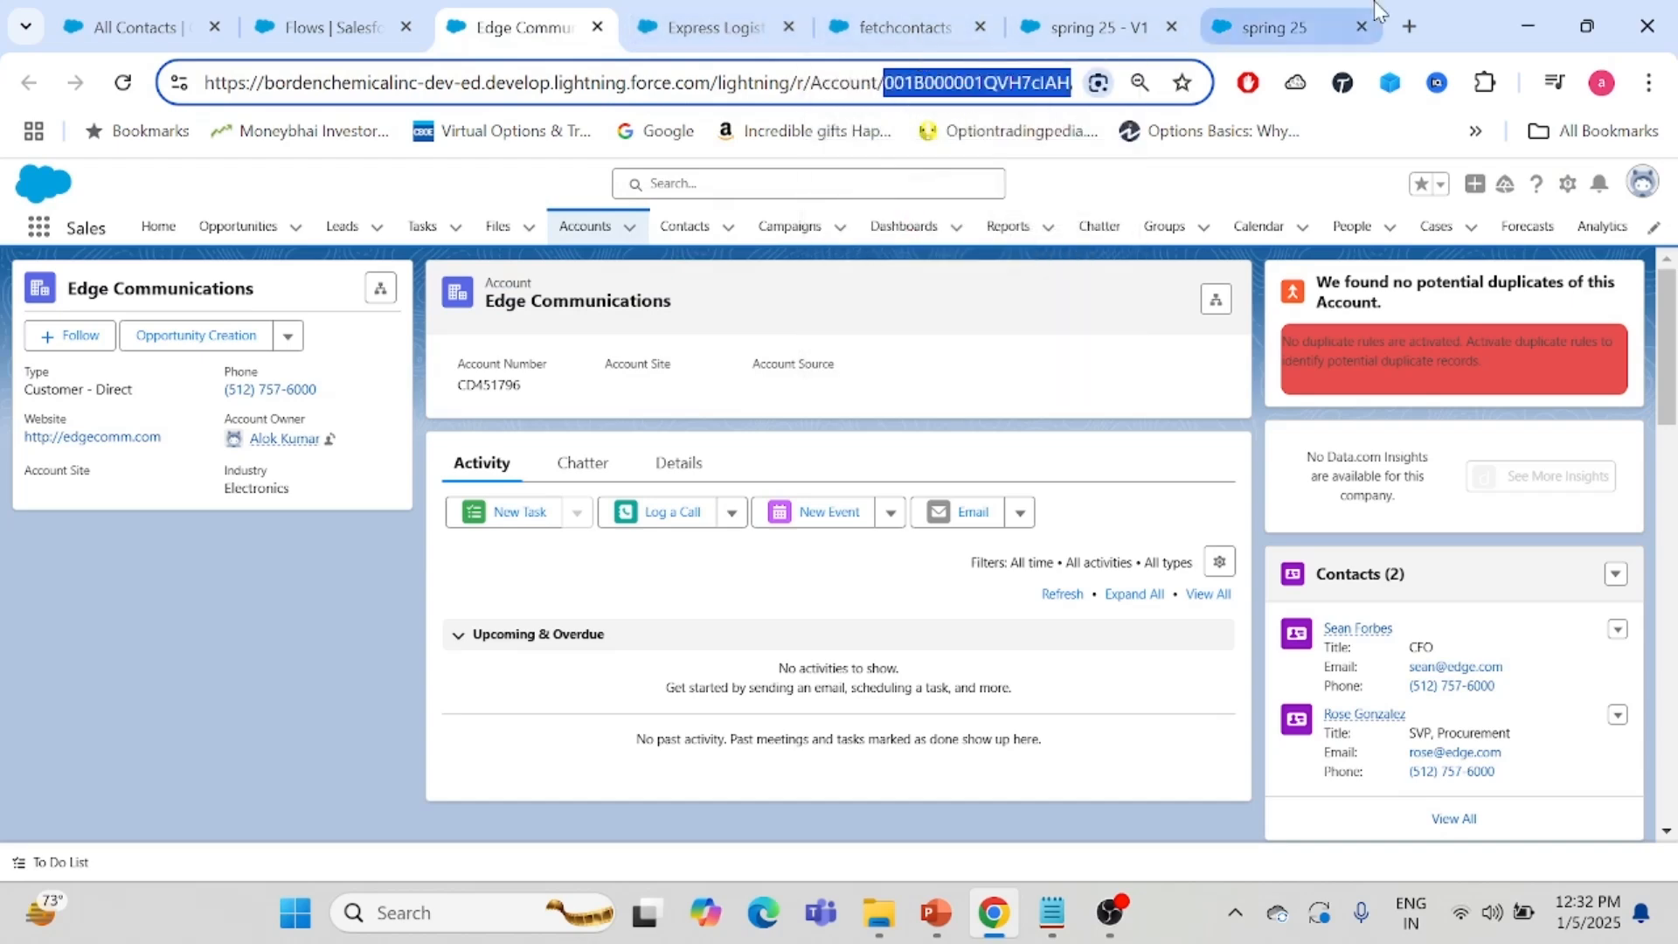
click(1263, 37)
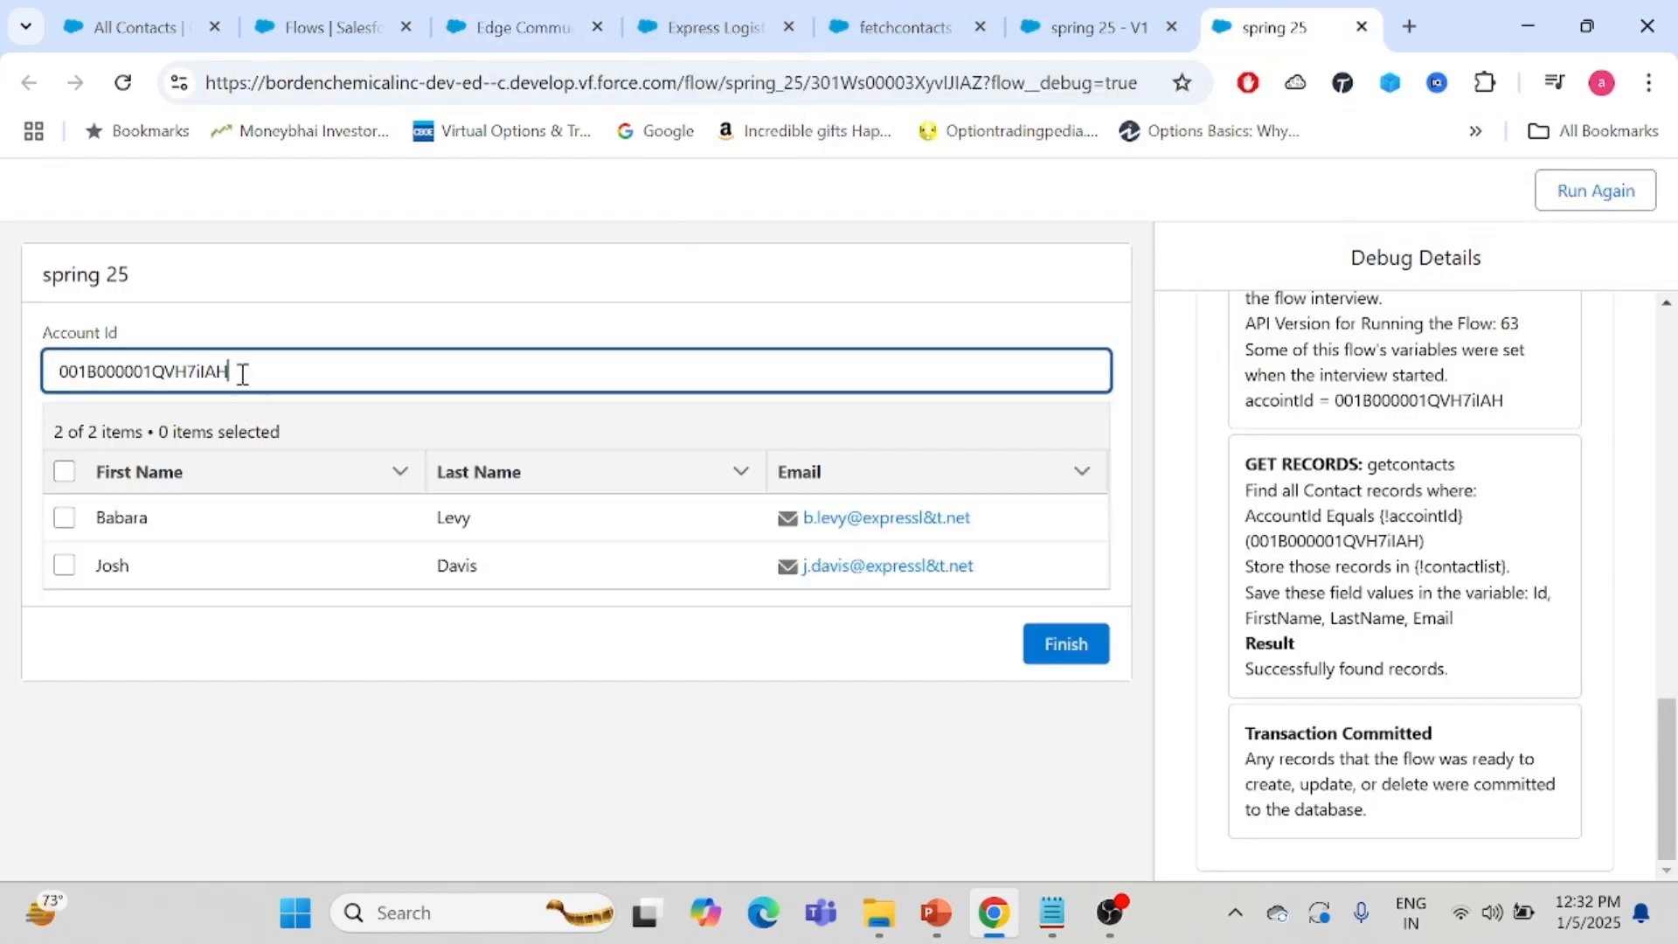
drag(234, 371, 32, 378)
text(001B000001QVH7cIAH)
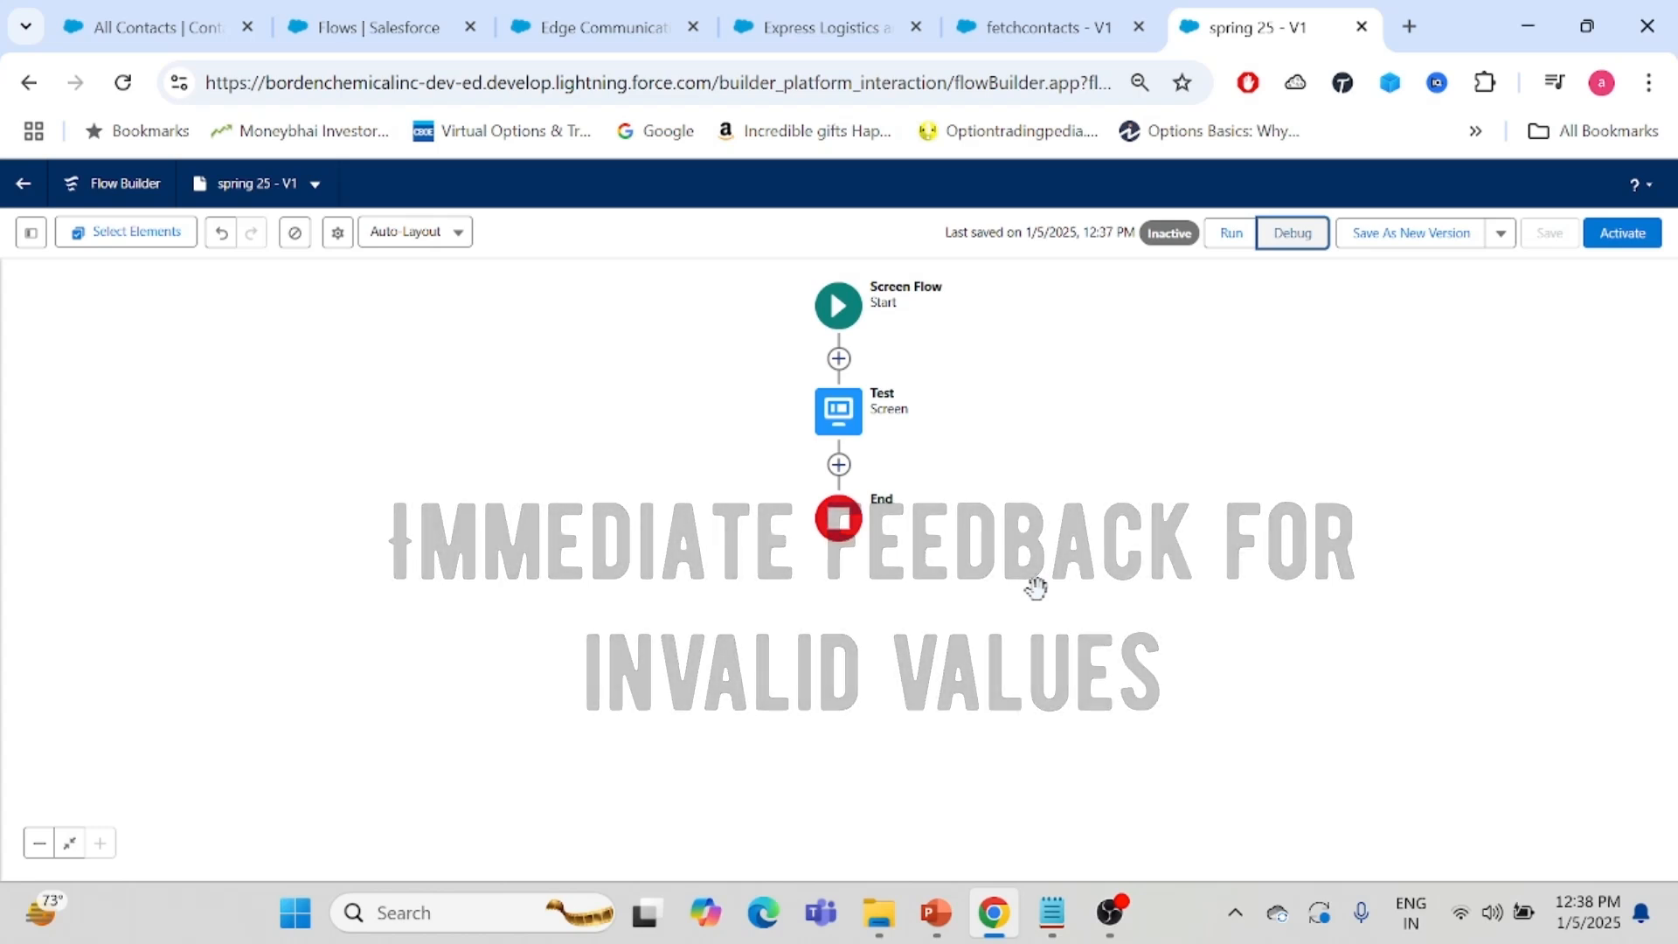
- Add input validation to the Test screen's Account Id field with the formula LEN({!Account_Id}) > 3
double_click(833, 428)
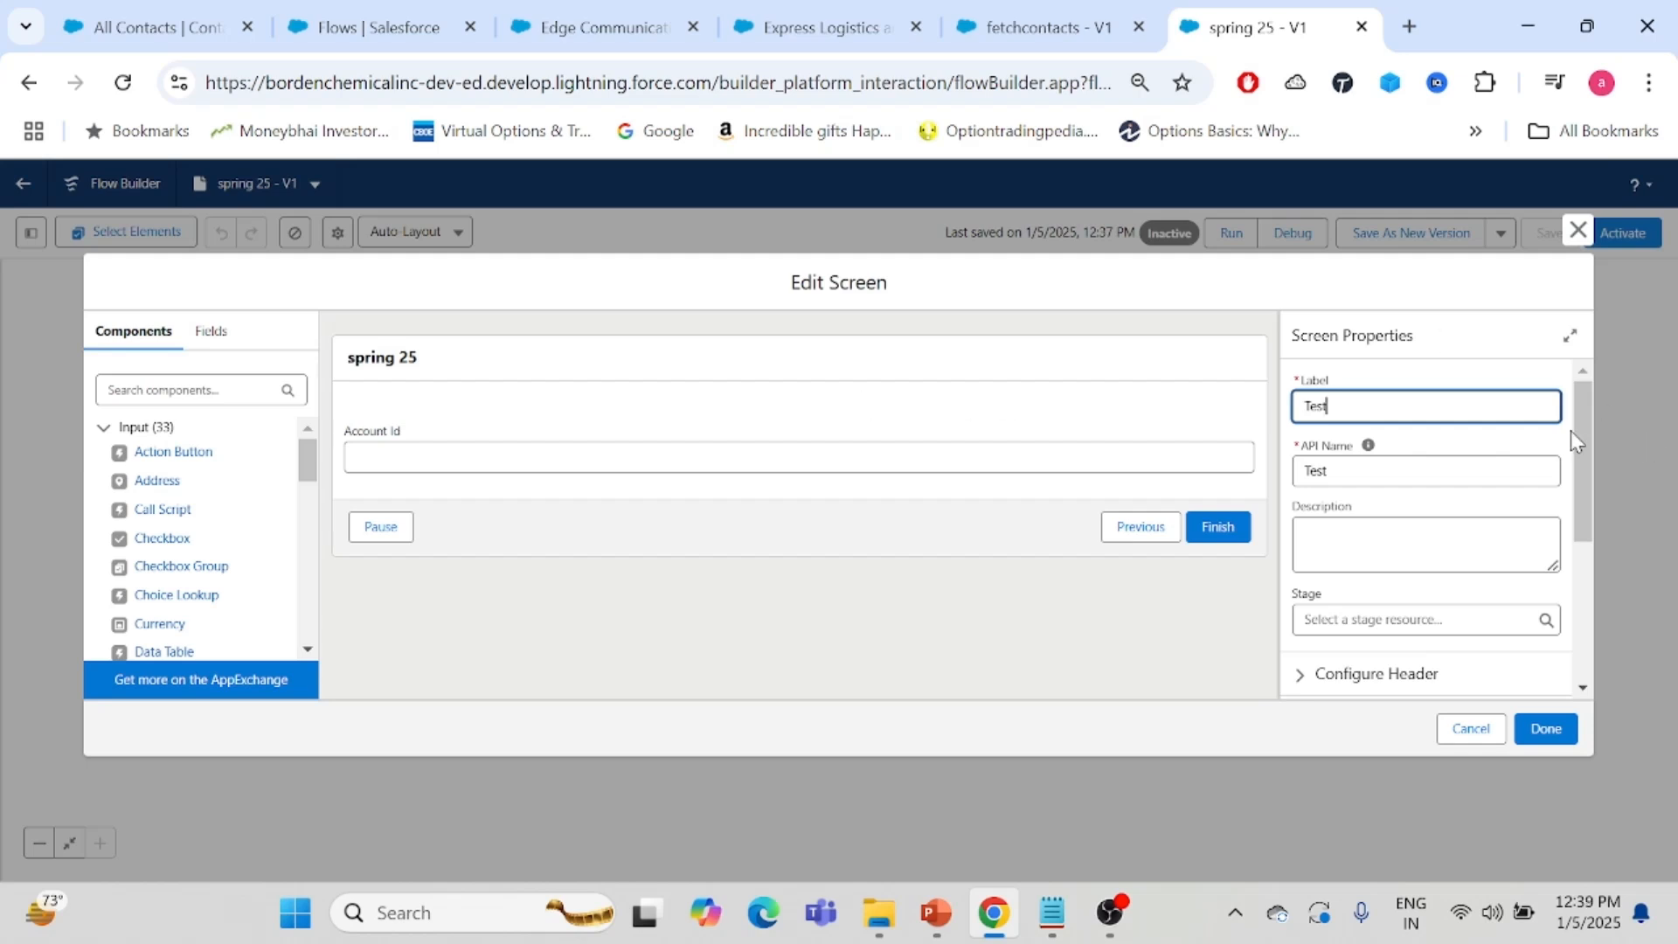
drag(1586, 428, 1591, 549)
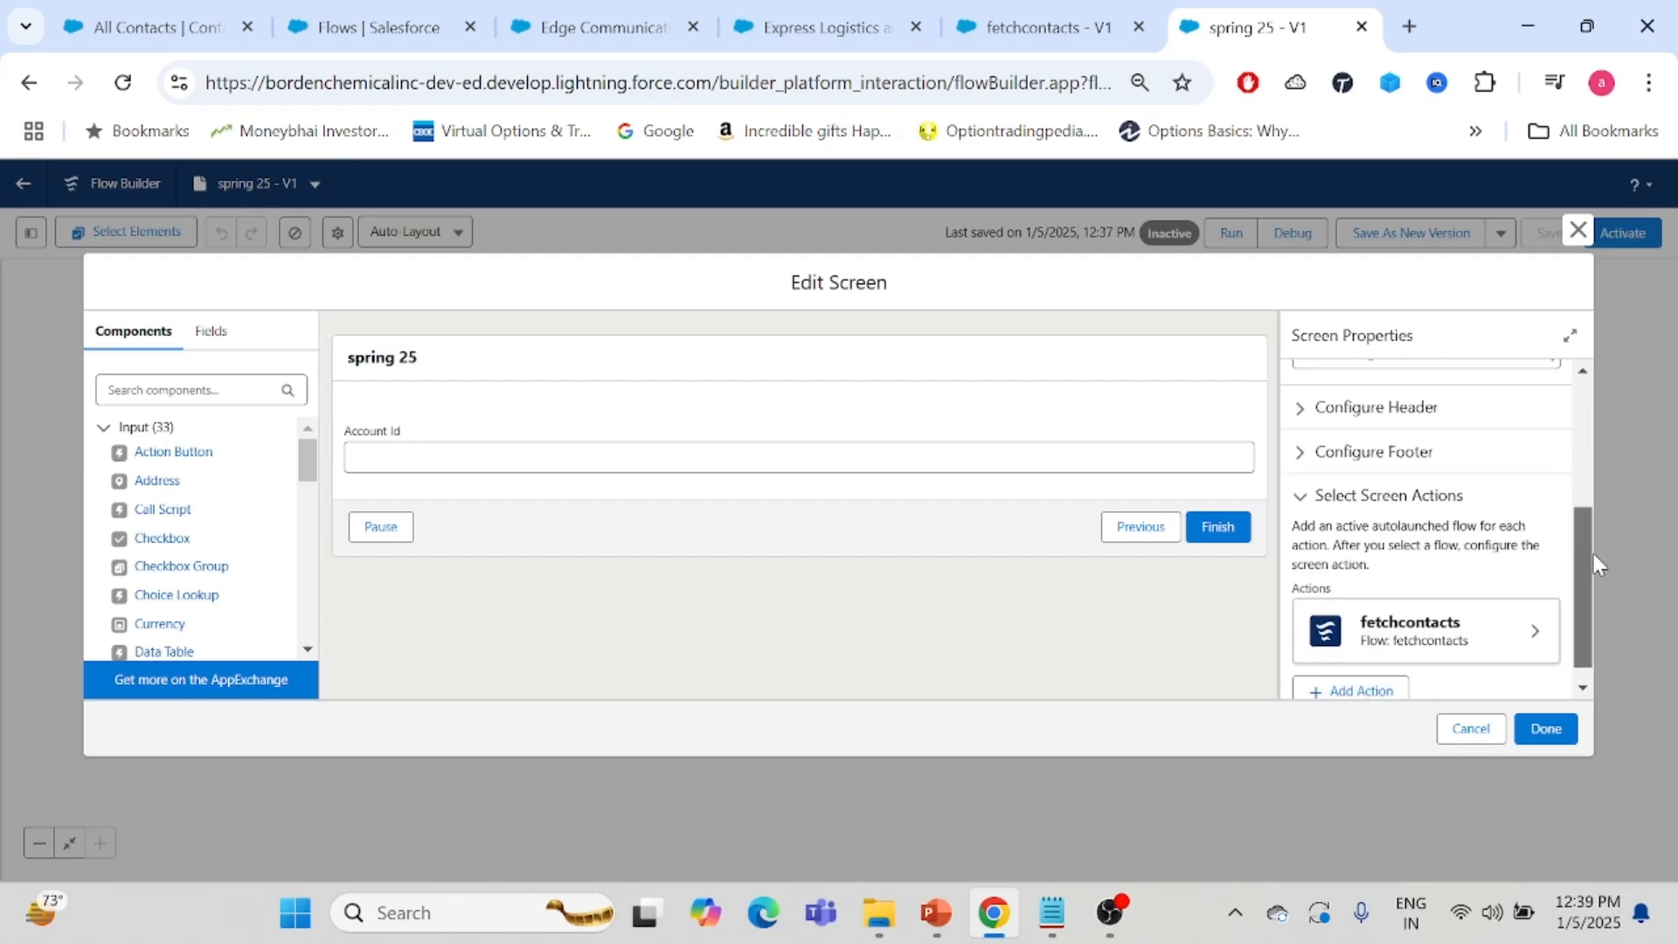
click(461, 434)
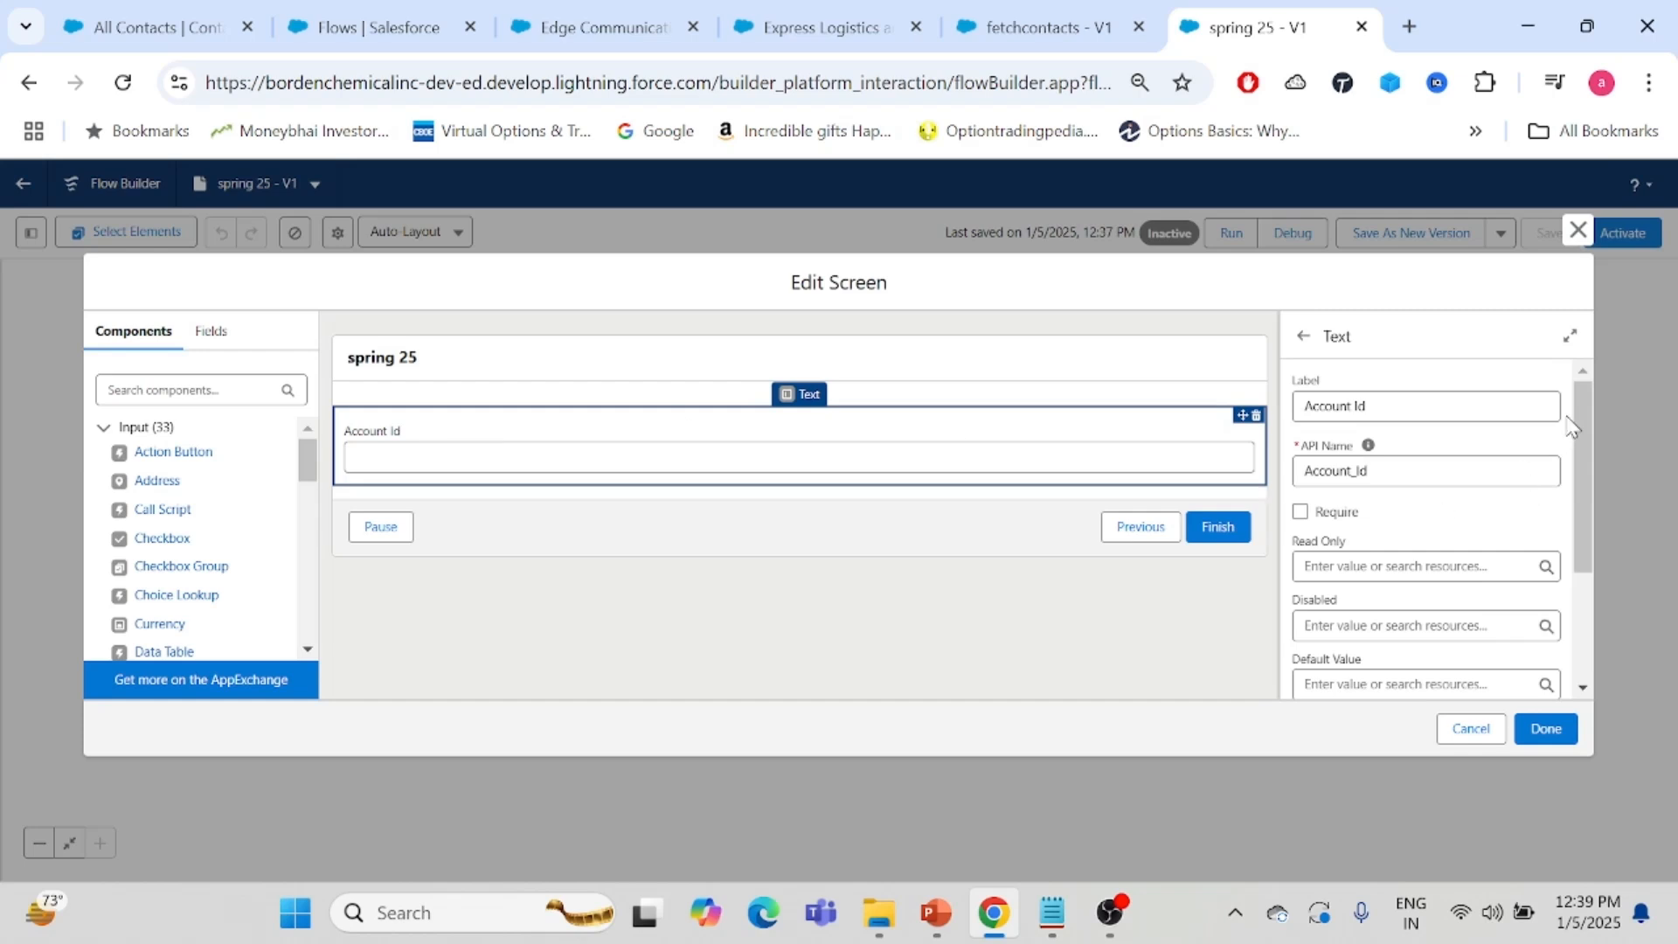
drag(1583, 437, 1583, 610)
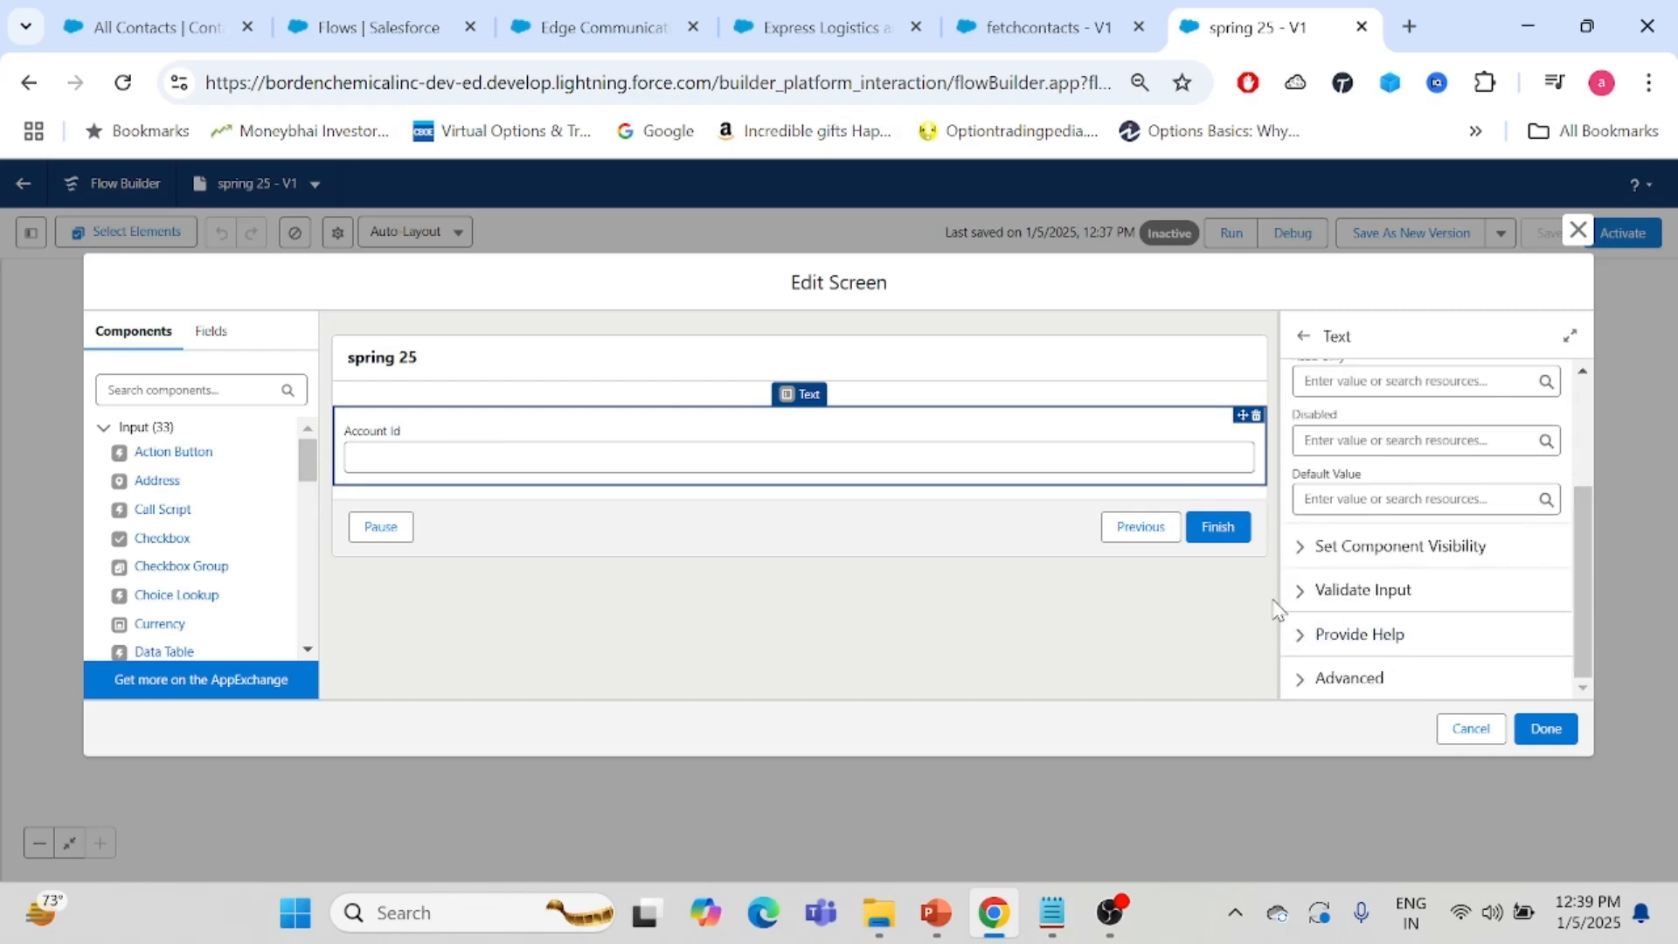
click(1300, 591)
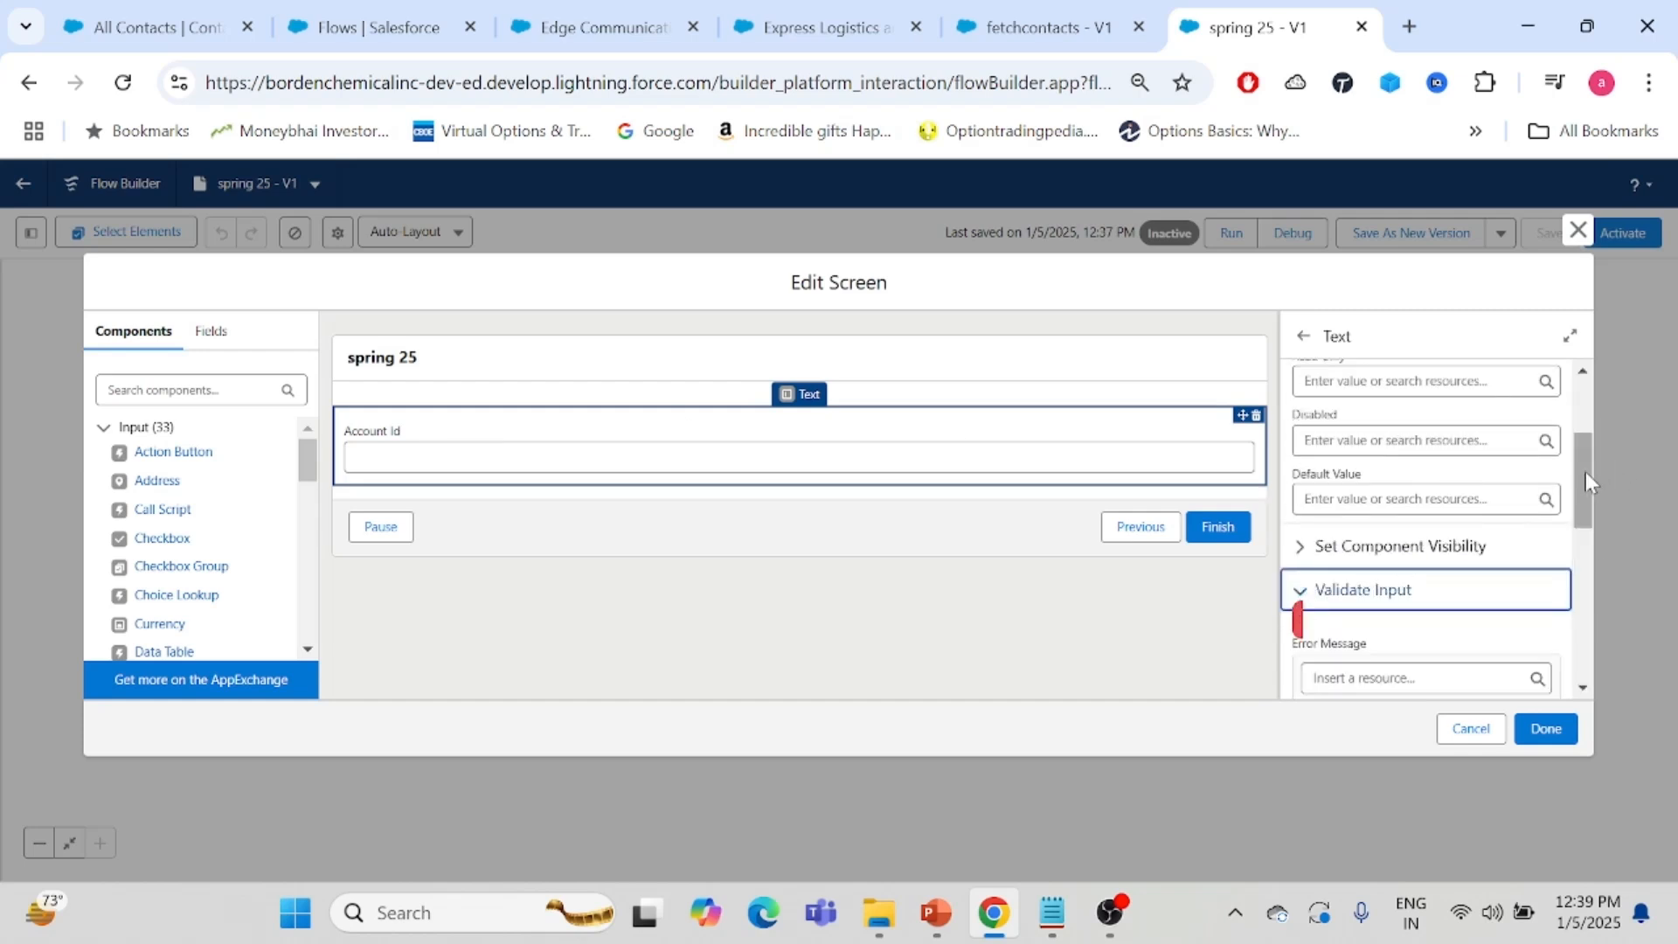
drag(1580, 478, 1584, 636)
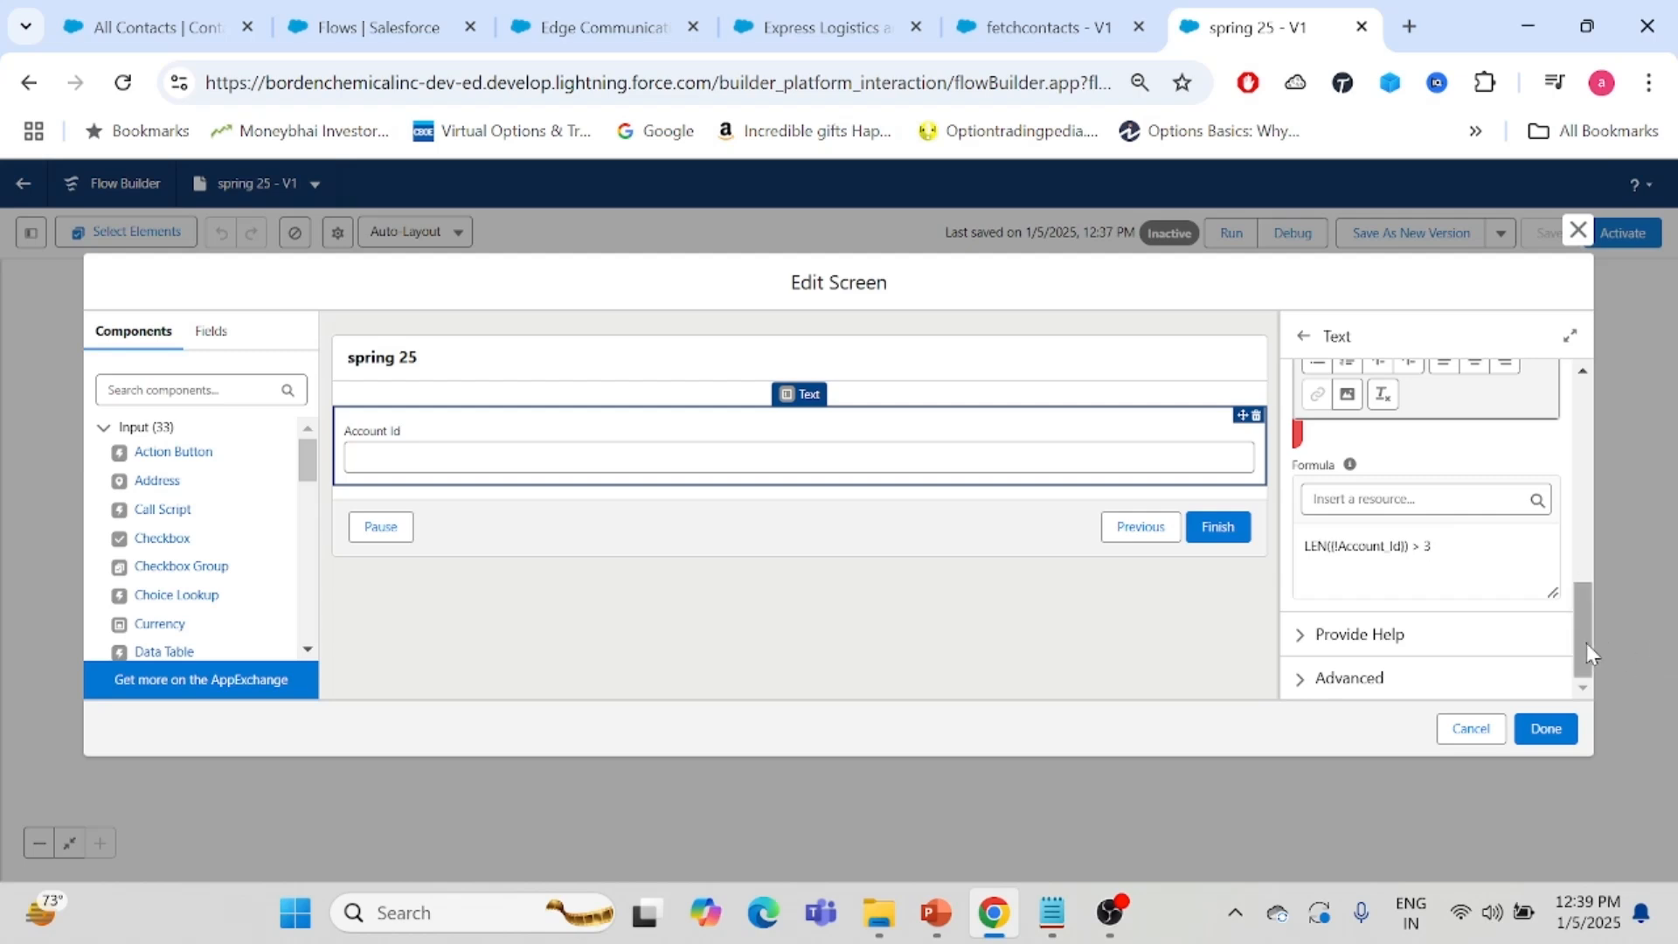
- Set the validation error message to 'the text length should be more than 3 characters' and save the screen
drag(1585, 642, 1584, 554)
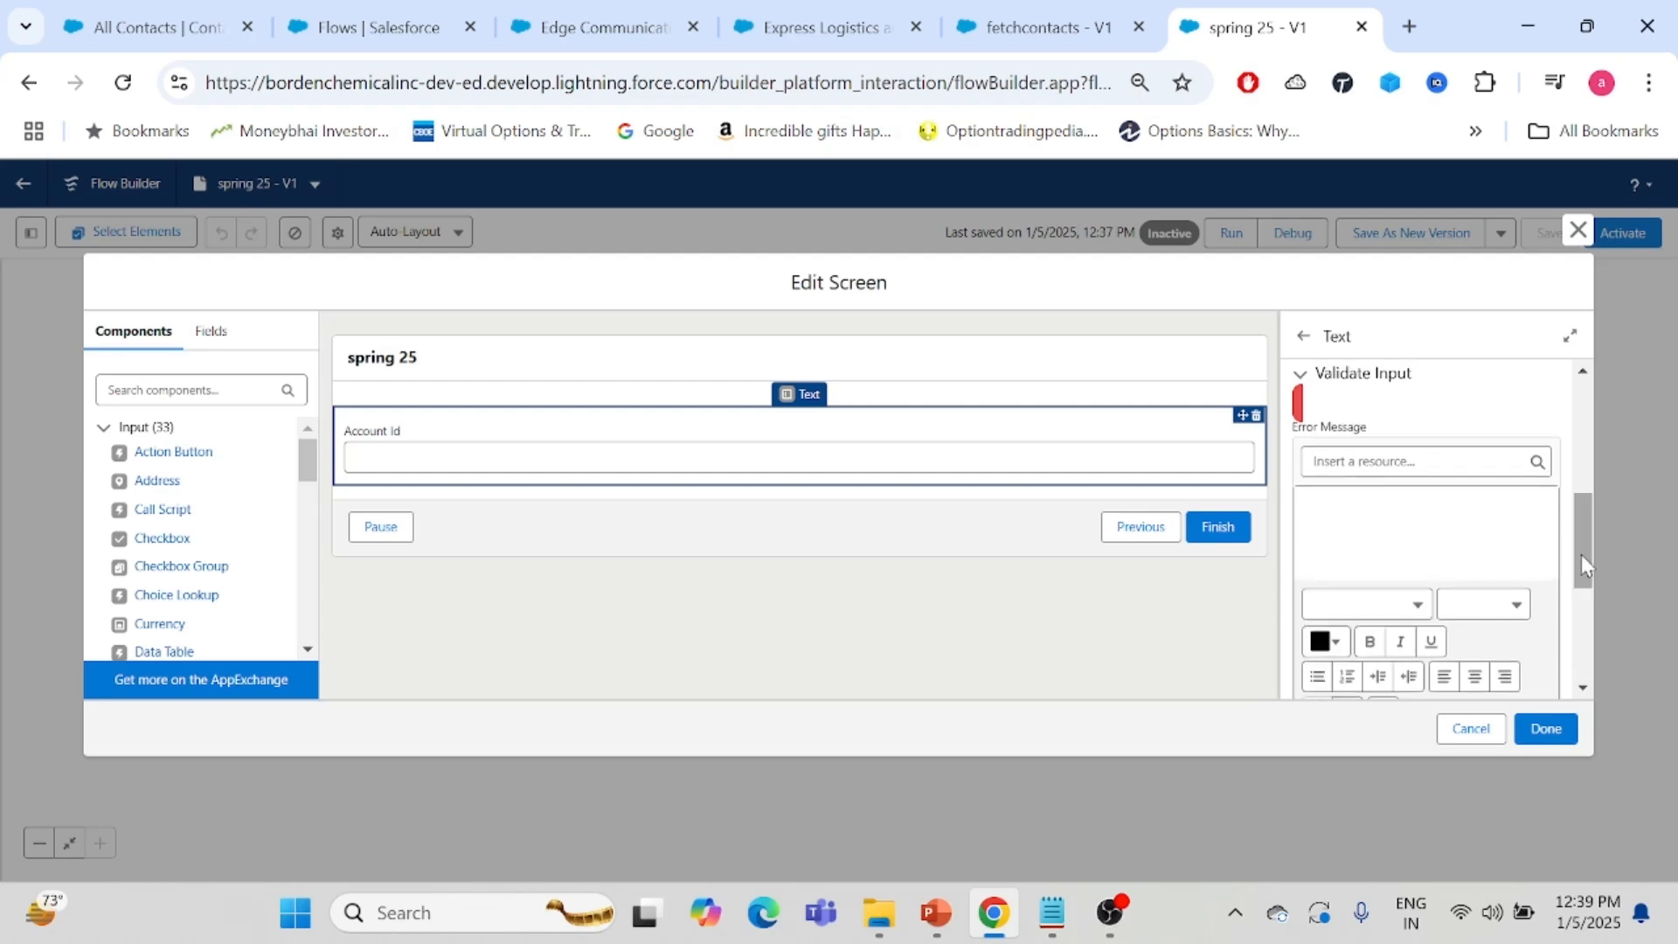
click(1341, 519)
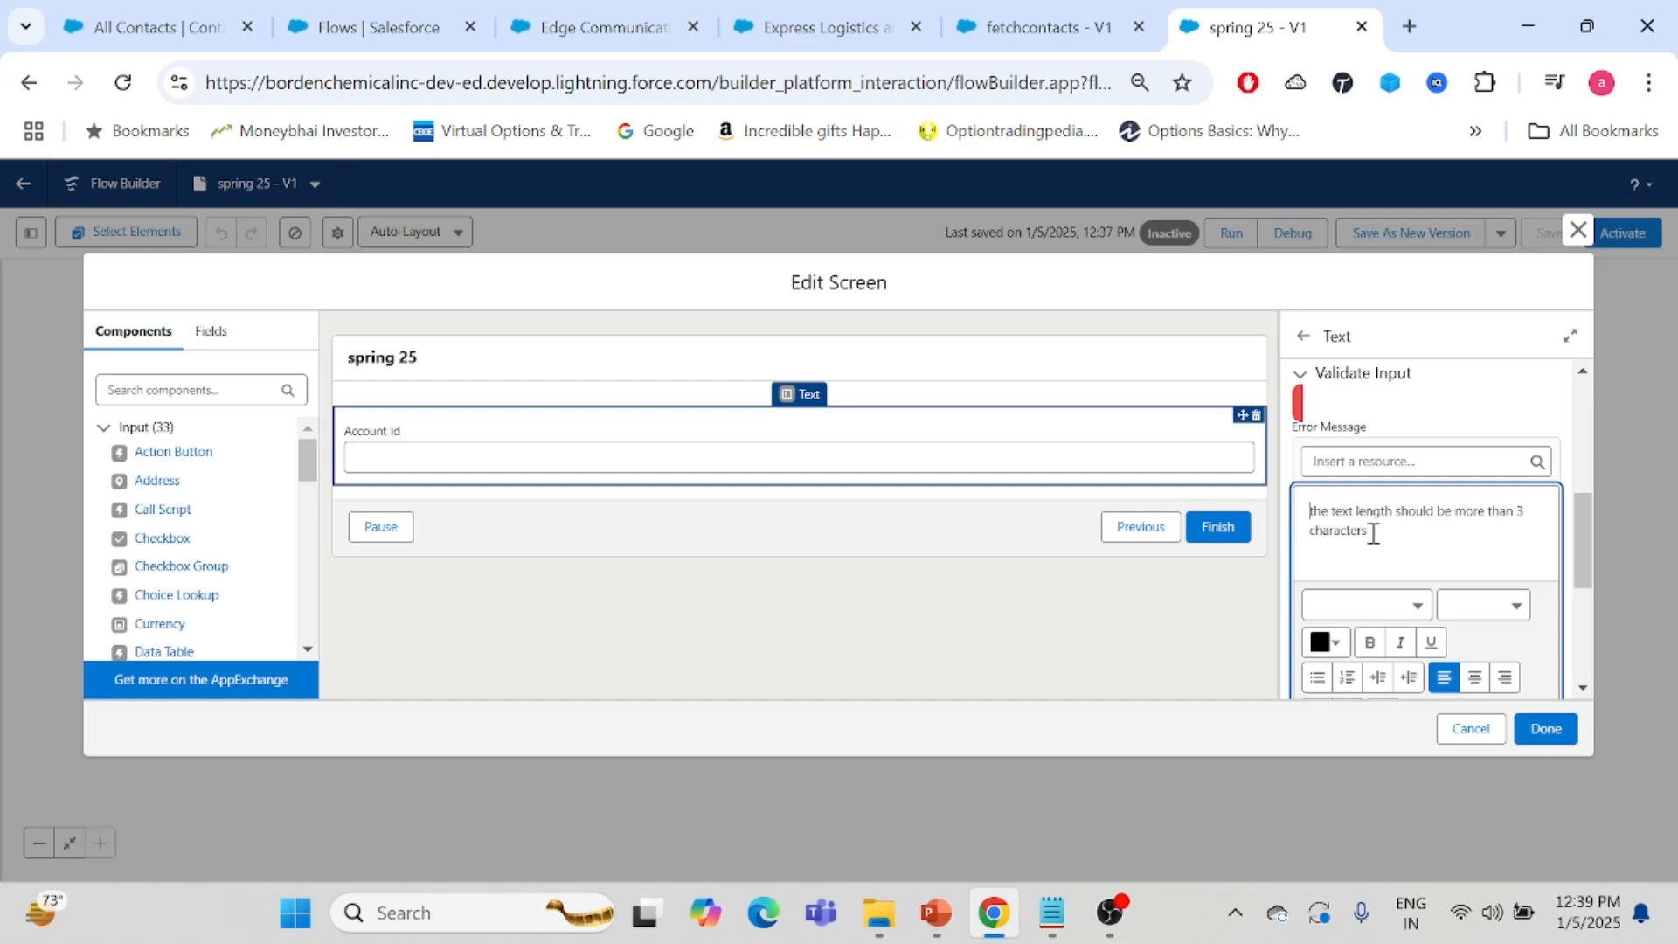
click(1586, 542)
click(1544, 731)
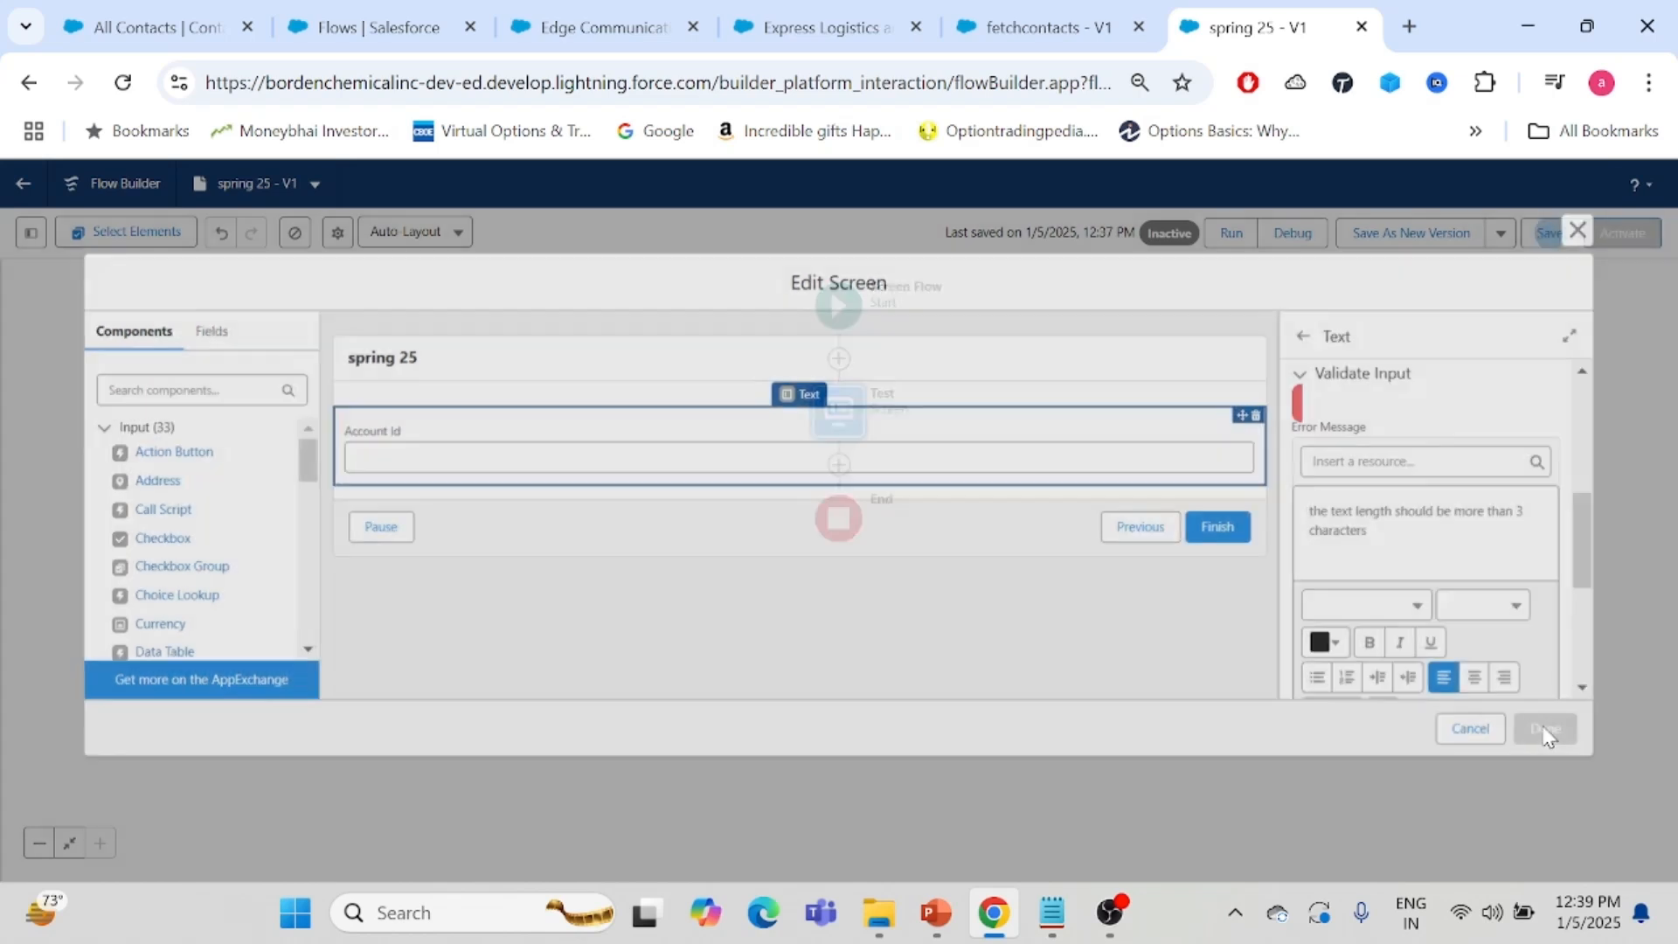
- Debug the flow again and enter tes in the Account Id field to test the validation
click(1304, 232)
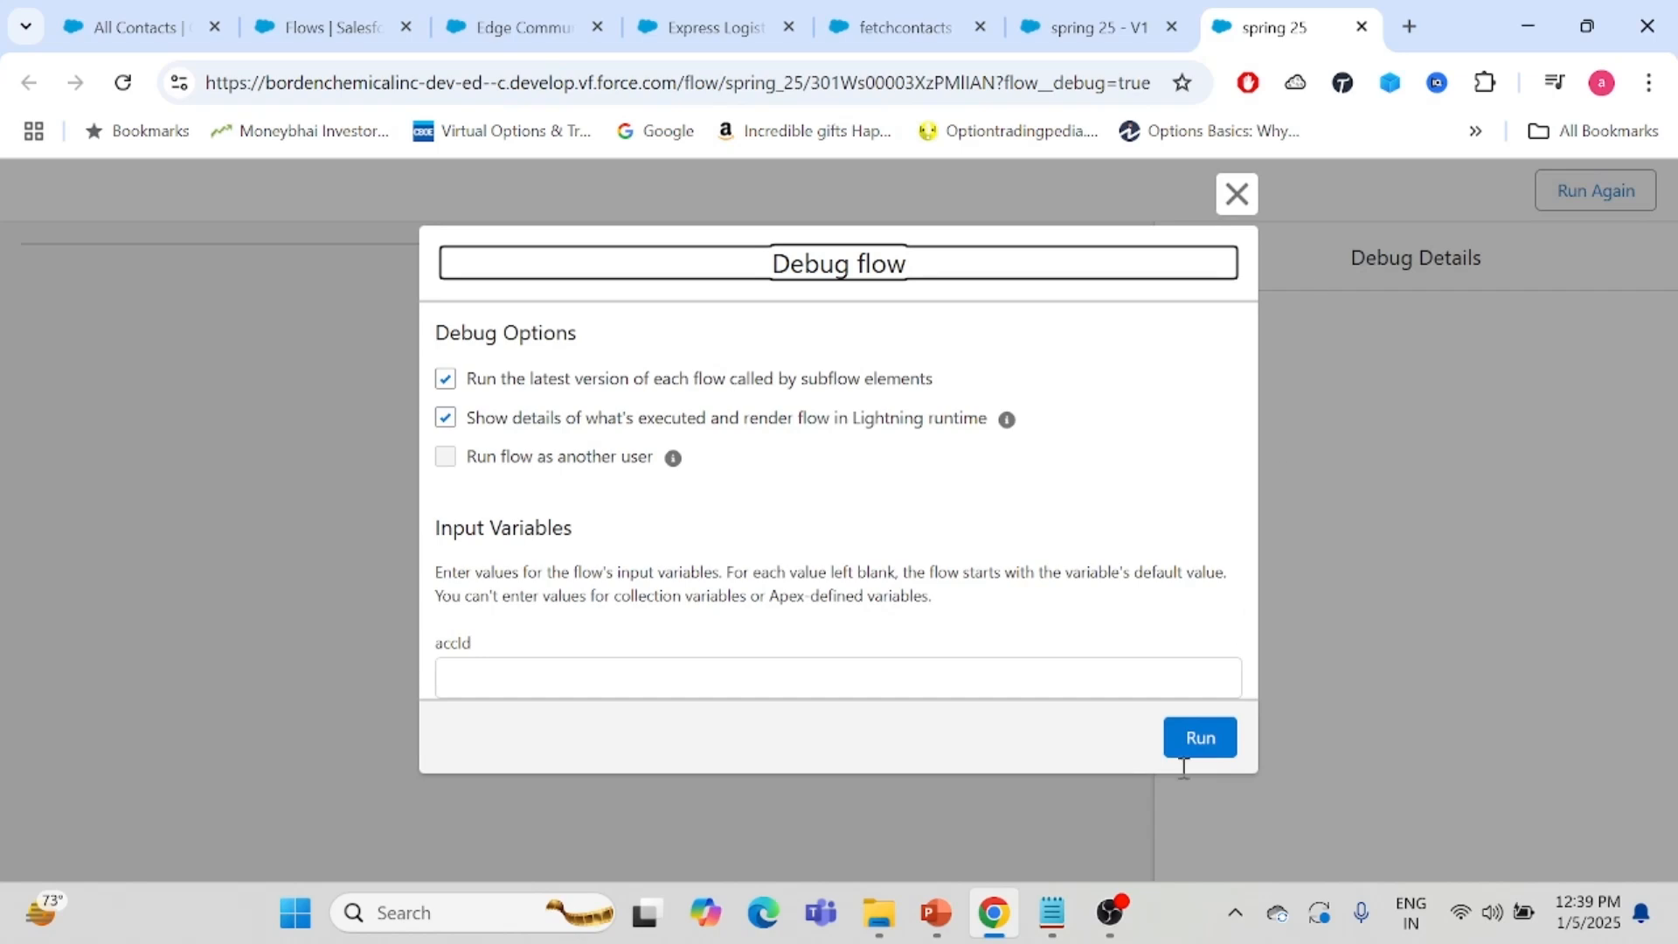
click(1205, 739)
click(52, 374)
text(tes)
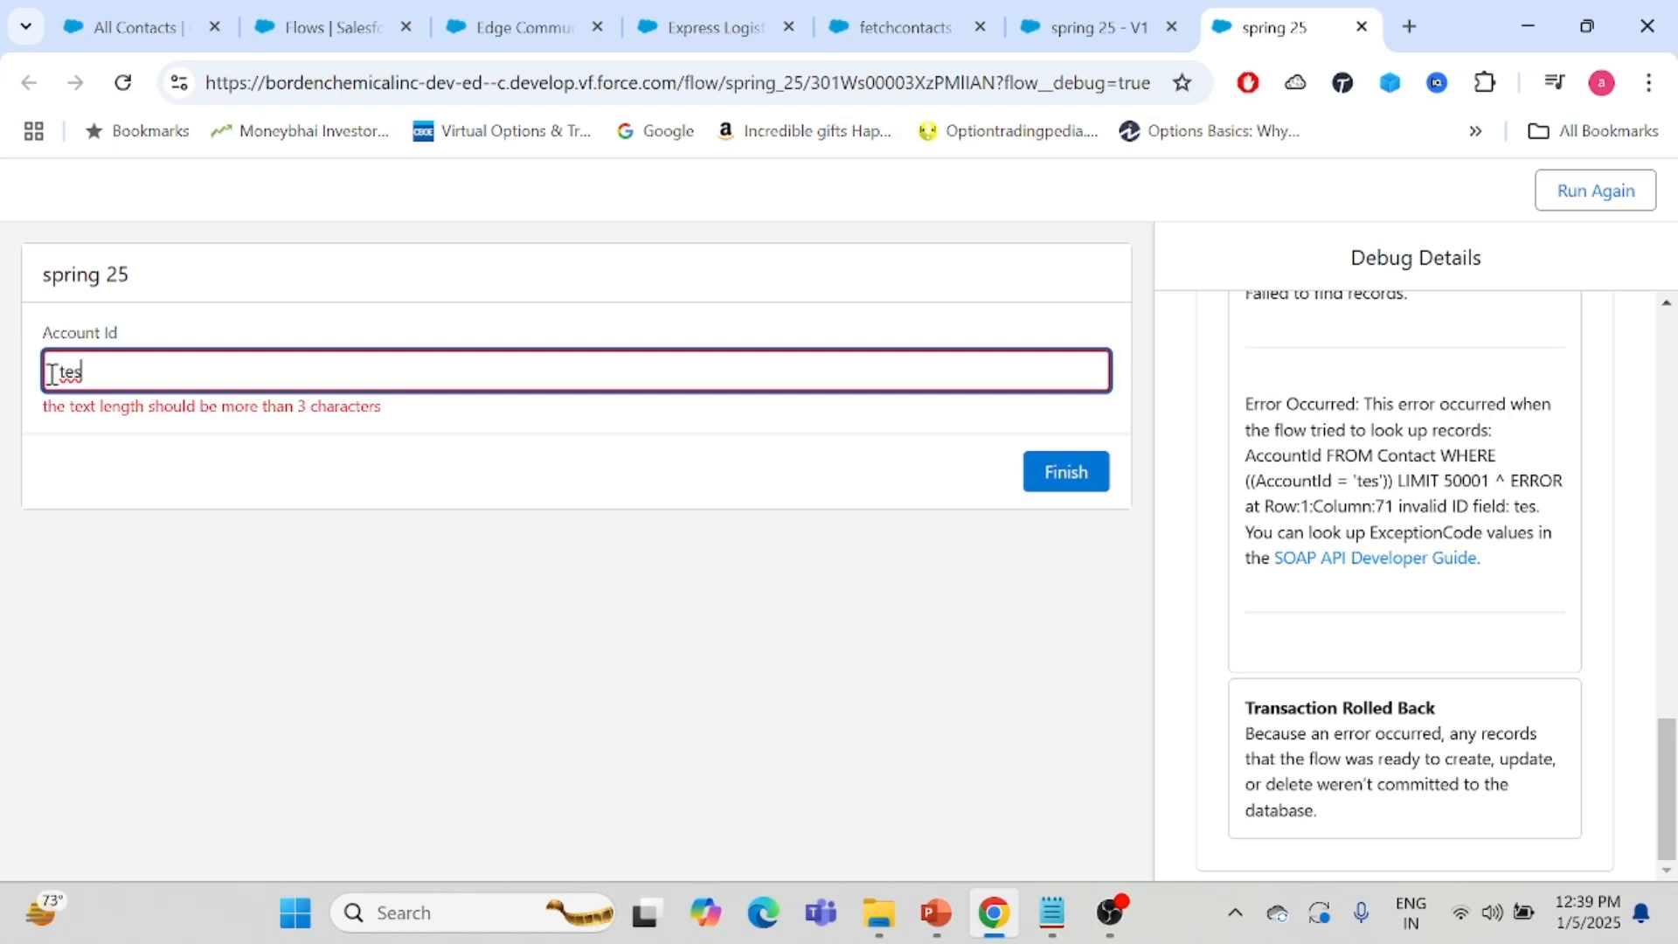
- Enter testing, then shorten it to tes in the Account Id field to retest the length validation
text(ting)
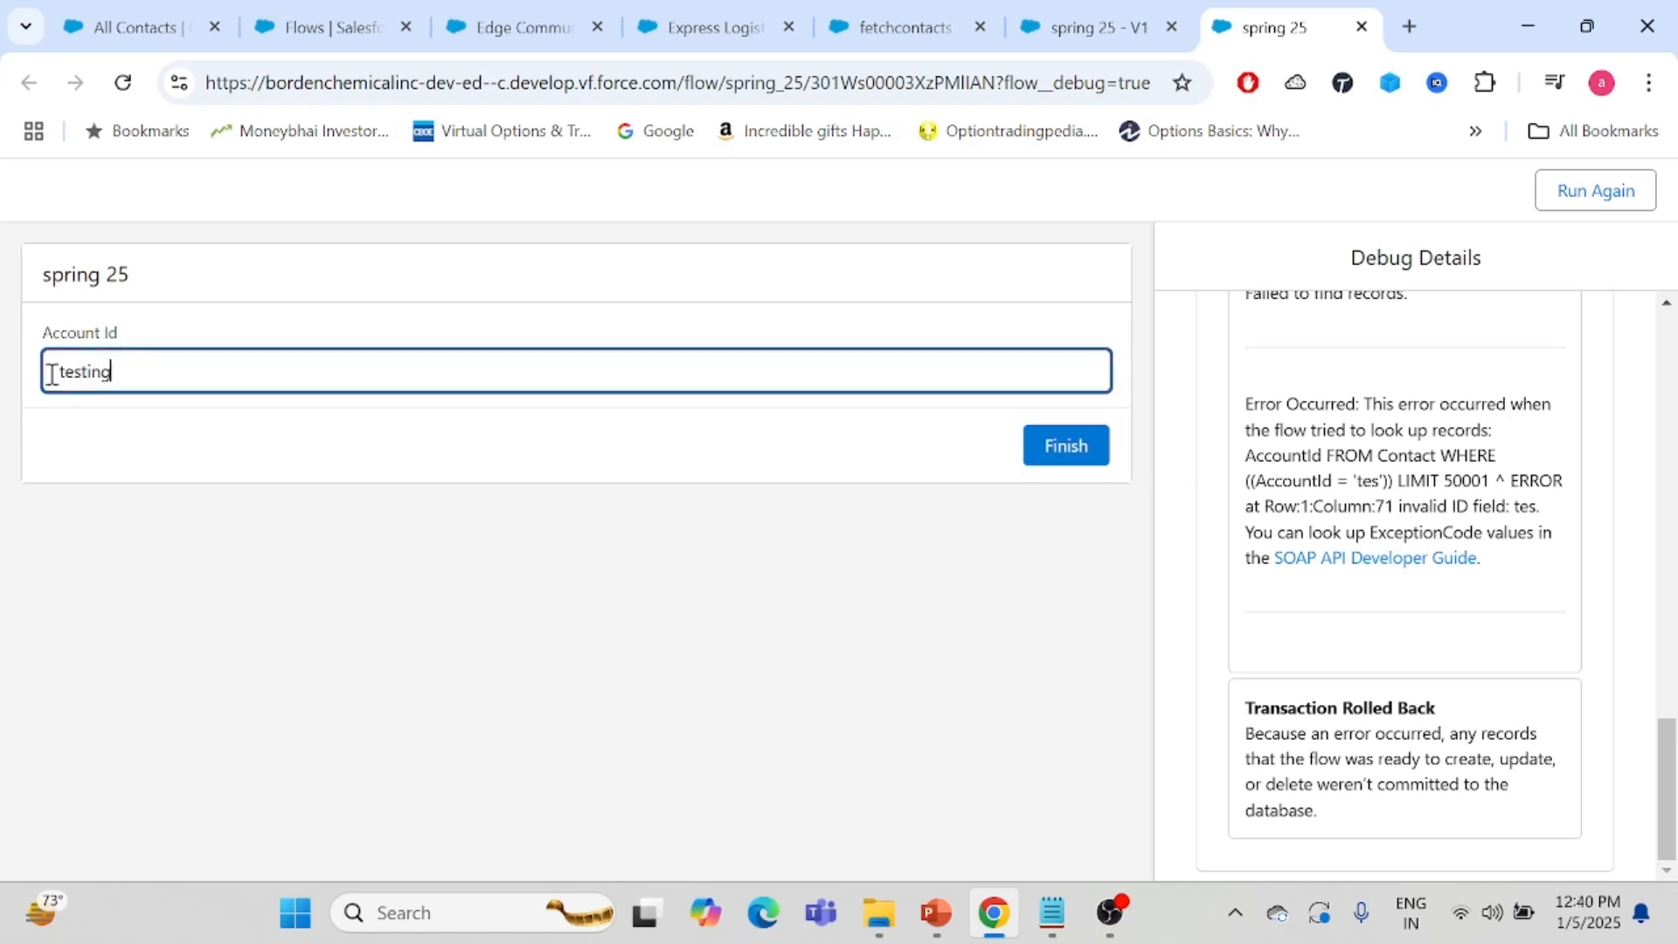
key(BackSpace)
key(BackSpace)
key(BackSpace)
key(BackSpace)
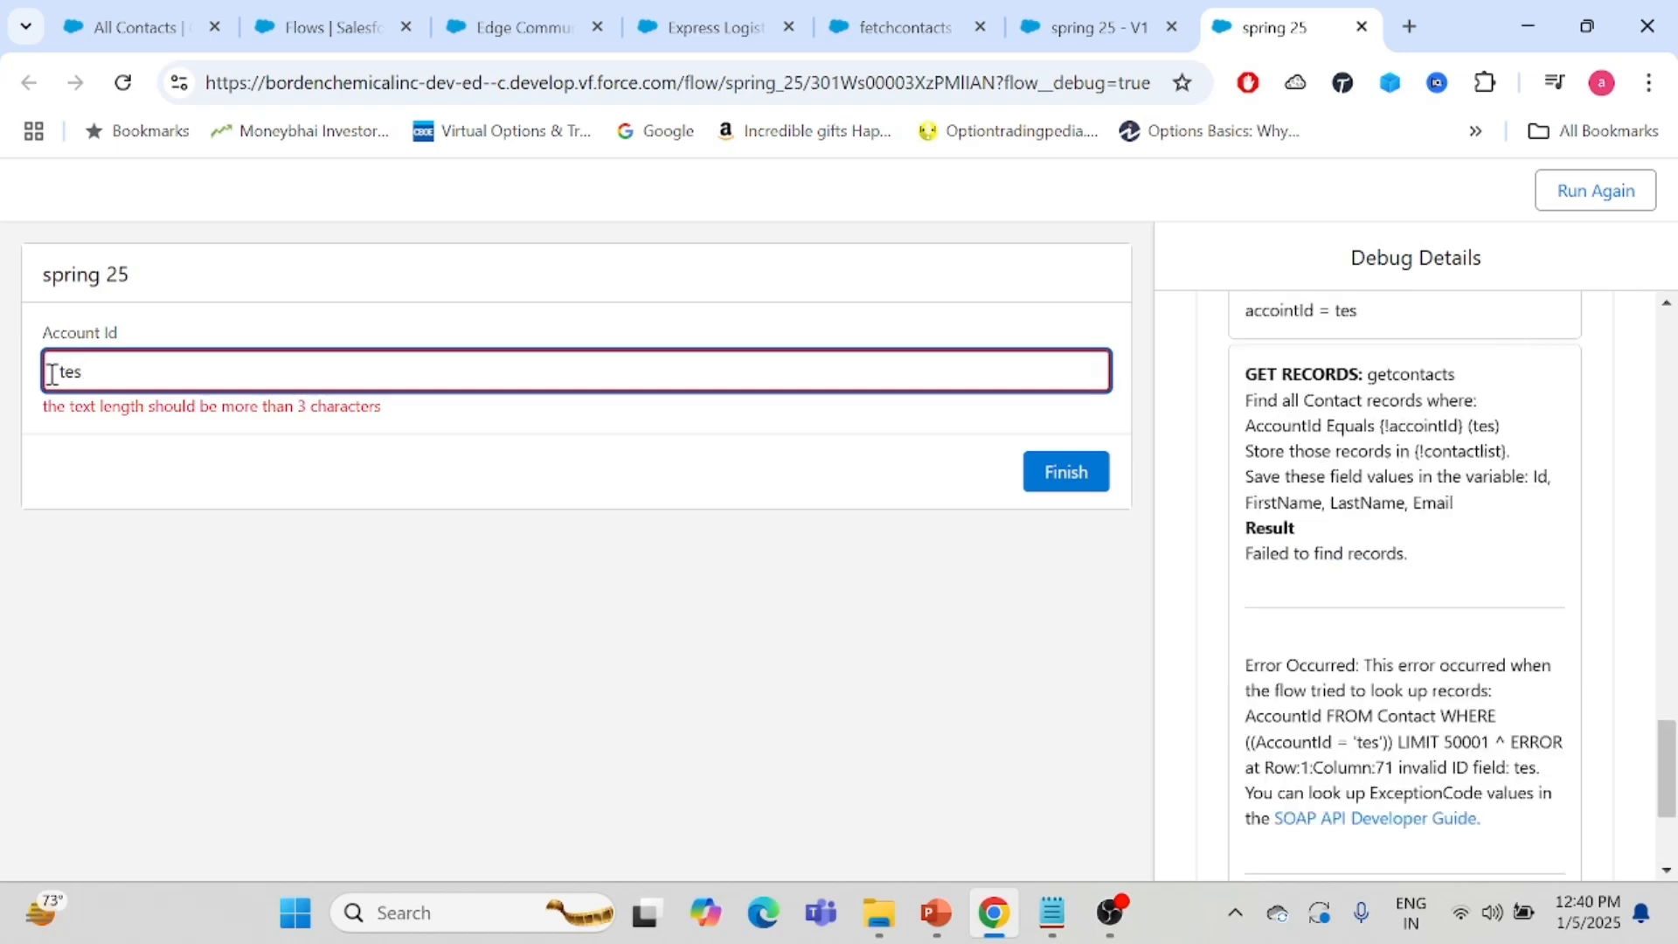
key(BackSpace)
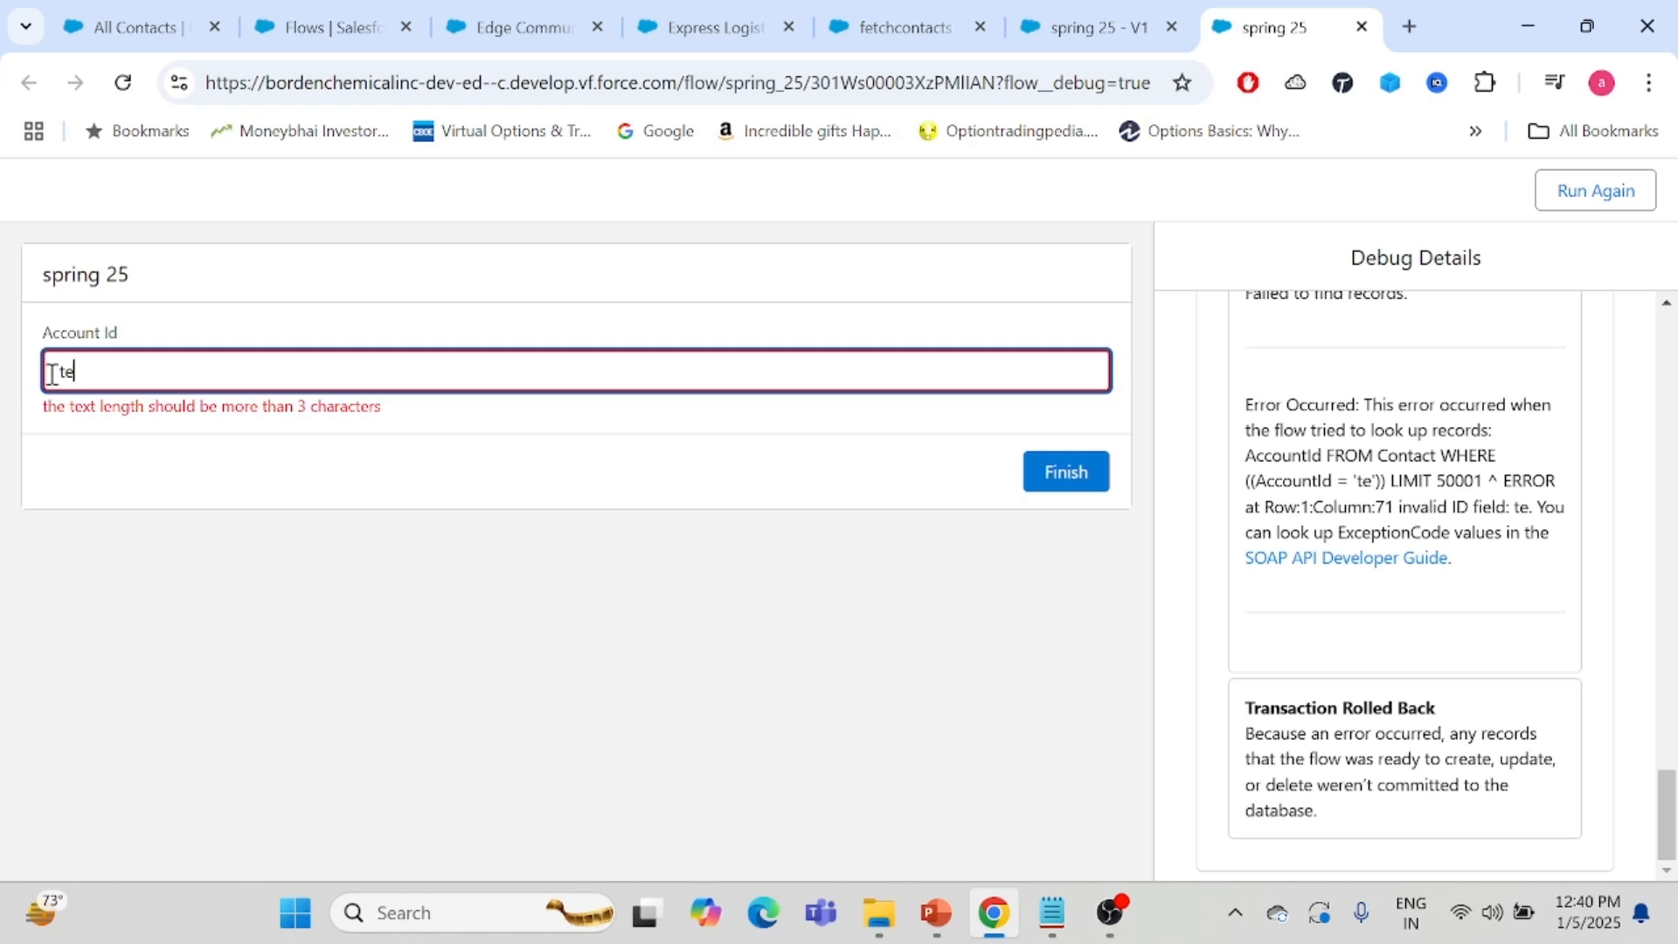
text(s)
click(243, 331)
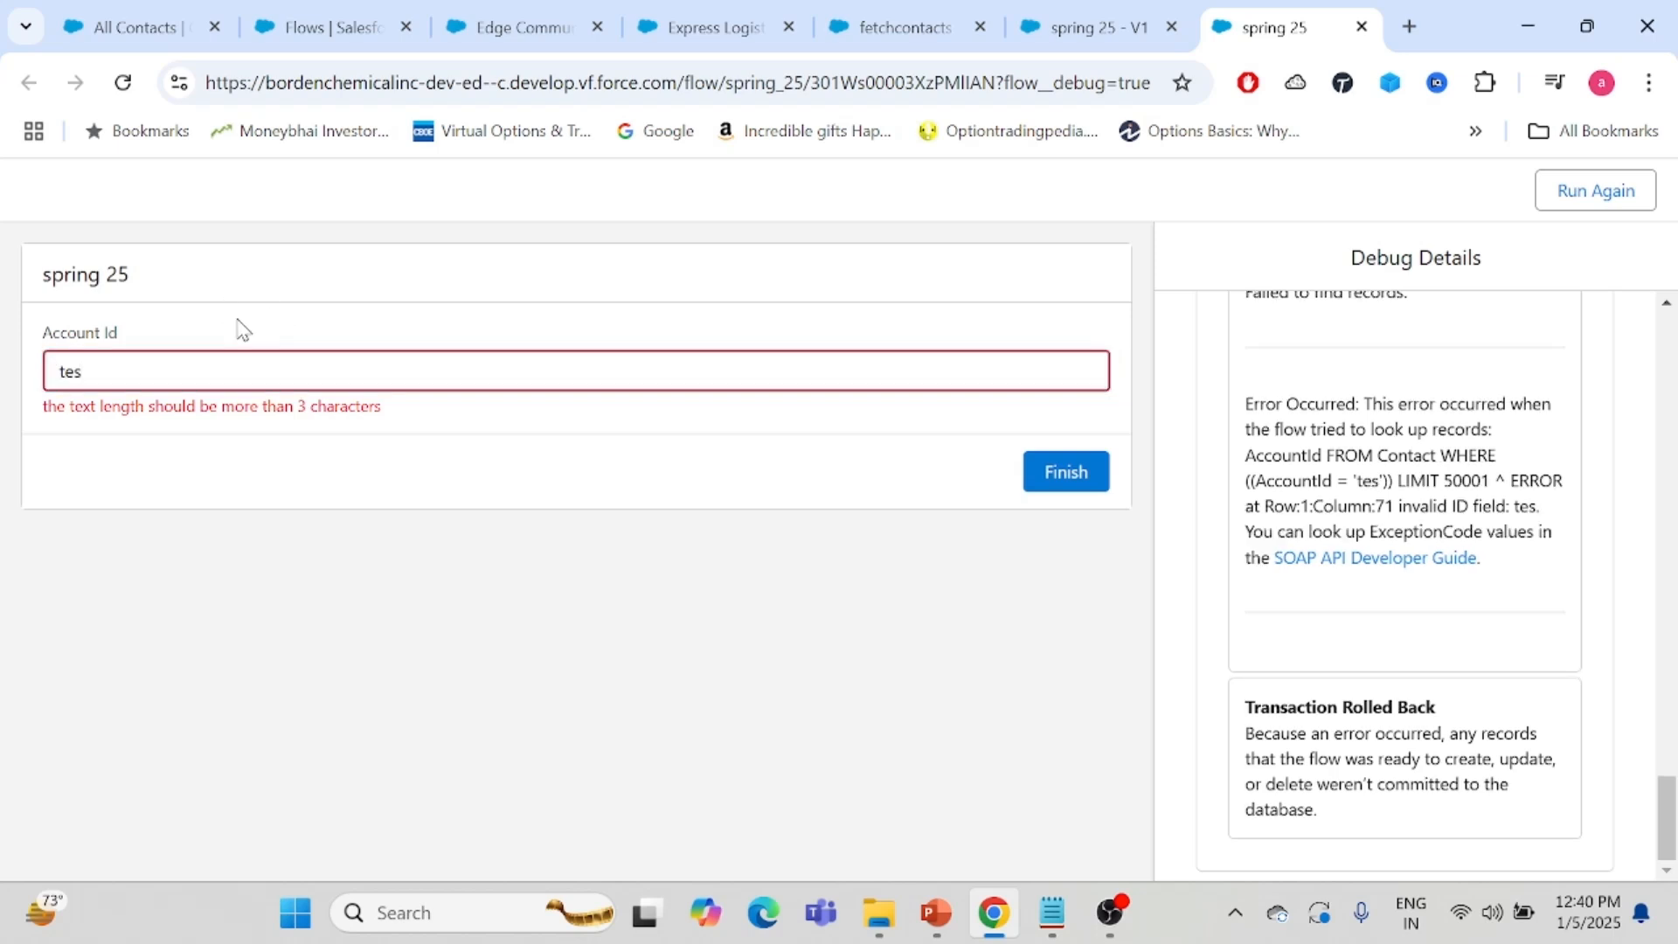
- Change the Account Id entry back to testing and close the debug tab
click(146, 369)
text(ing)
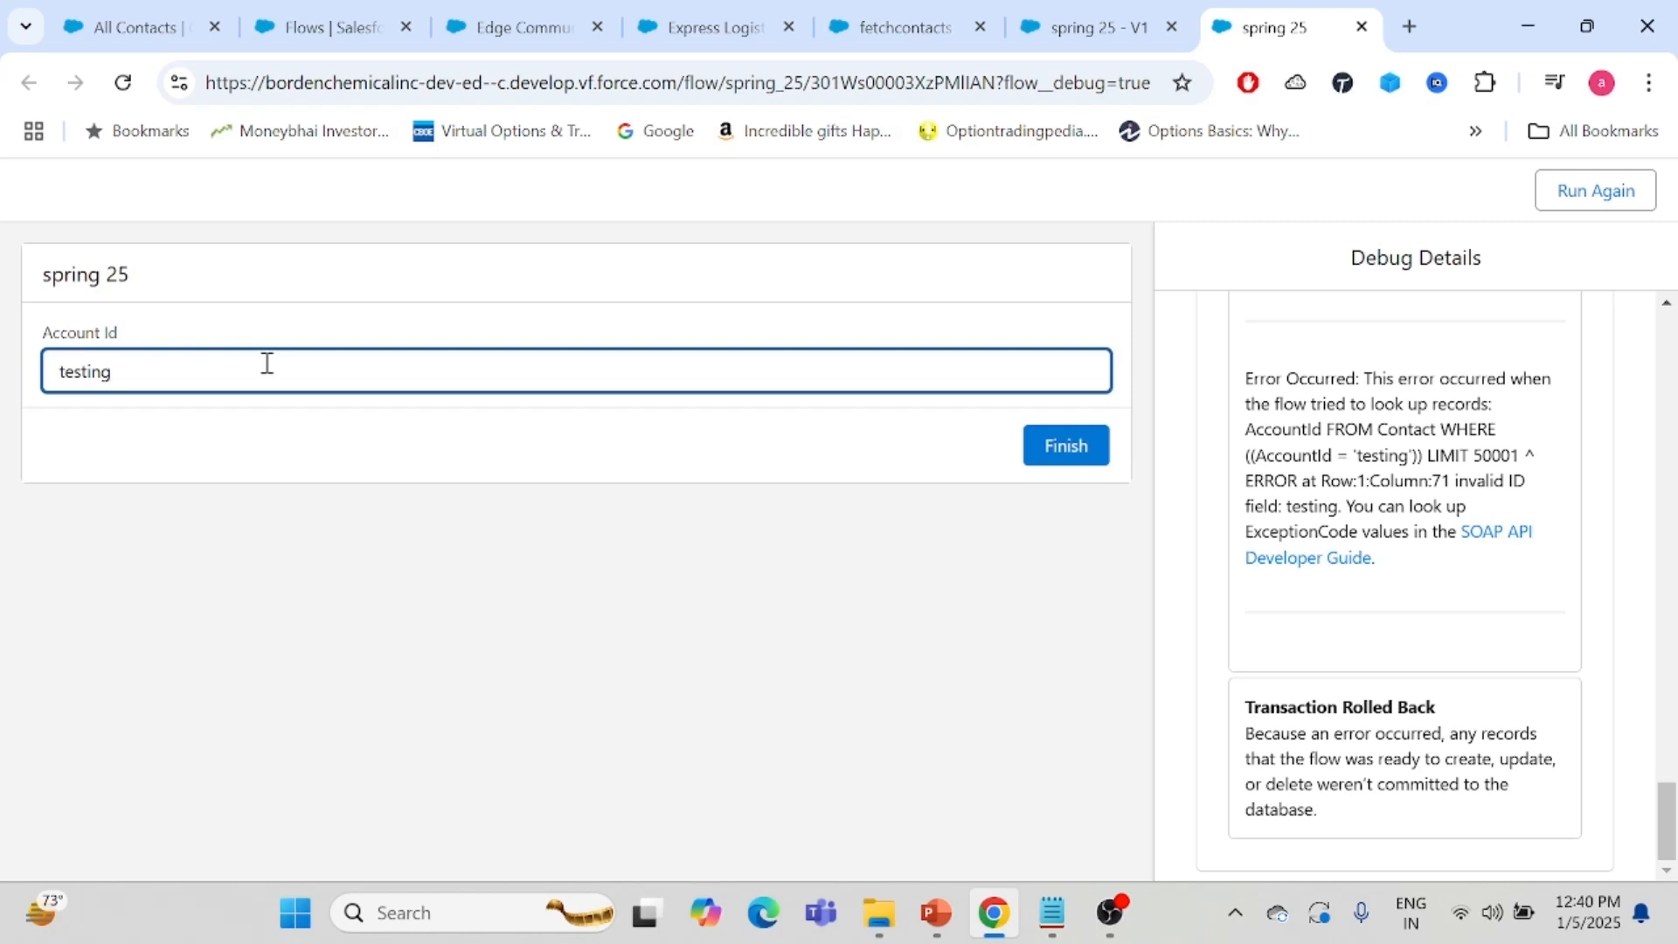
click(1360, 27)
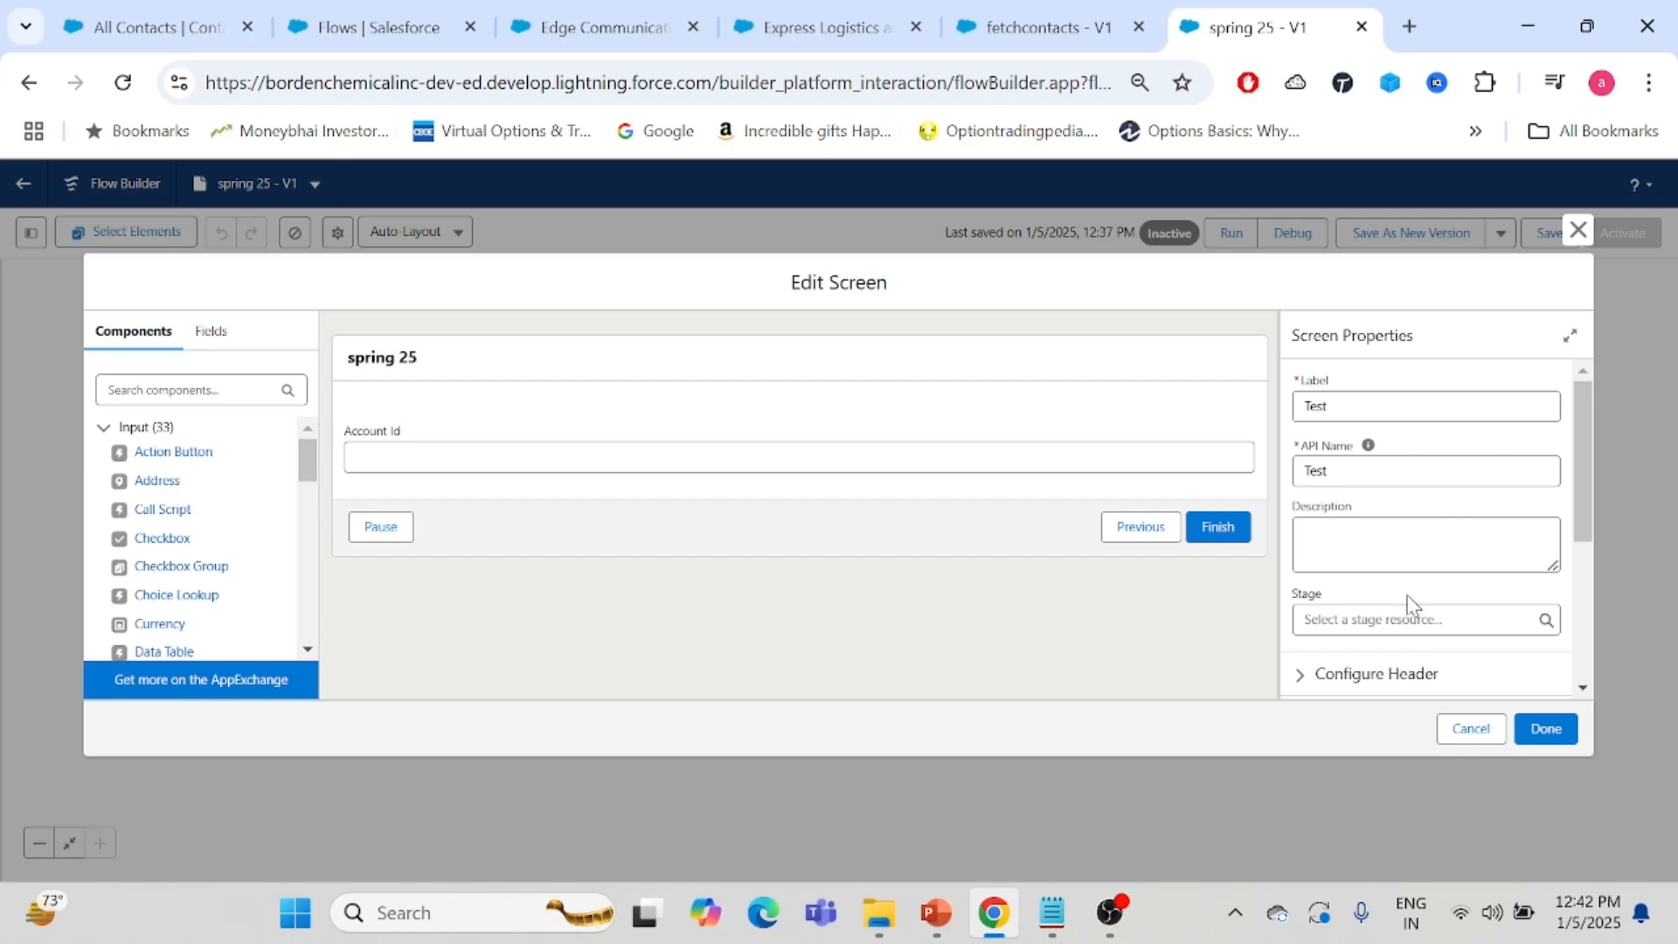
- Create a new stage resource Step 1 with order 1, assign it as the Test screen's stage and save the screen
click(1350, 616)
click(1346, 658)
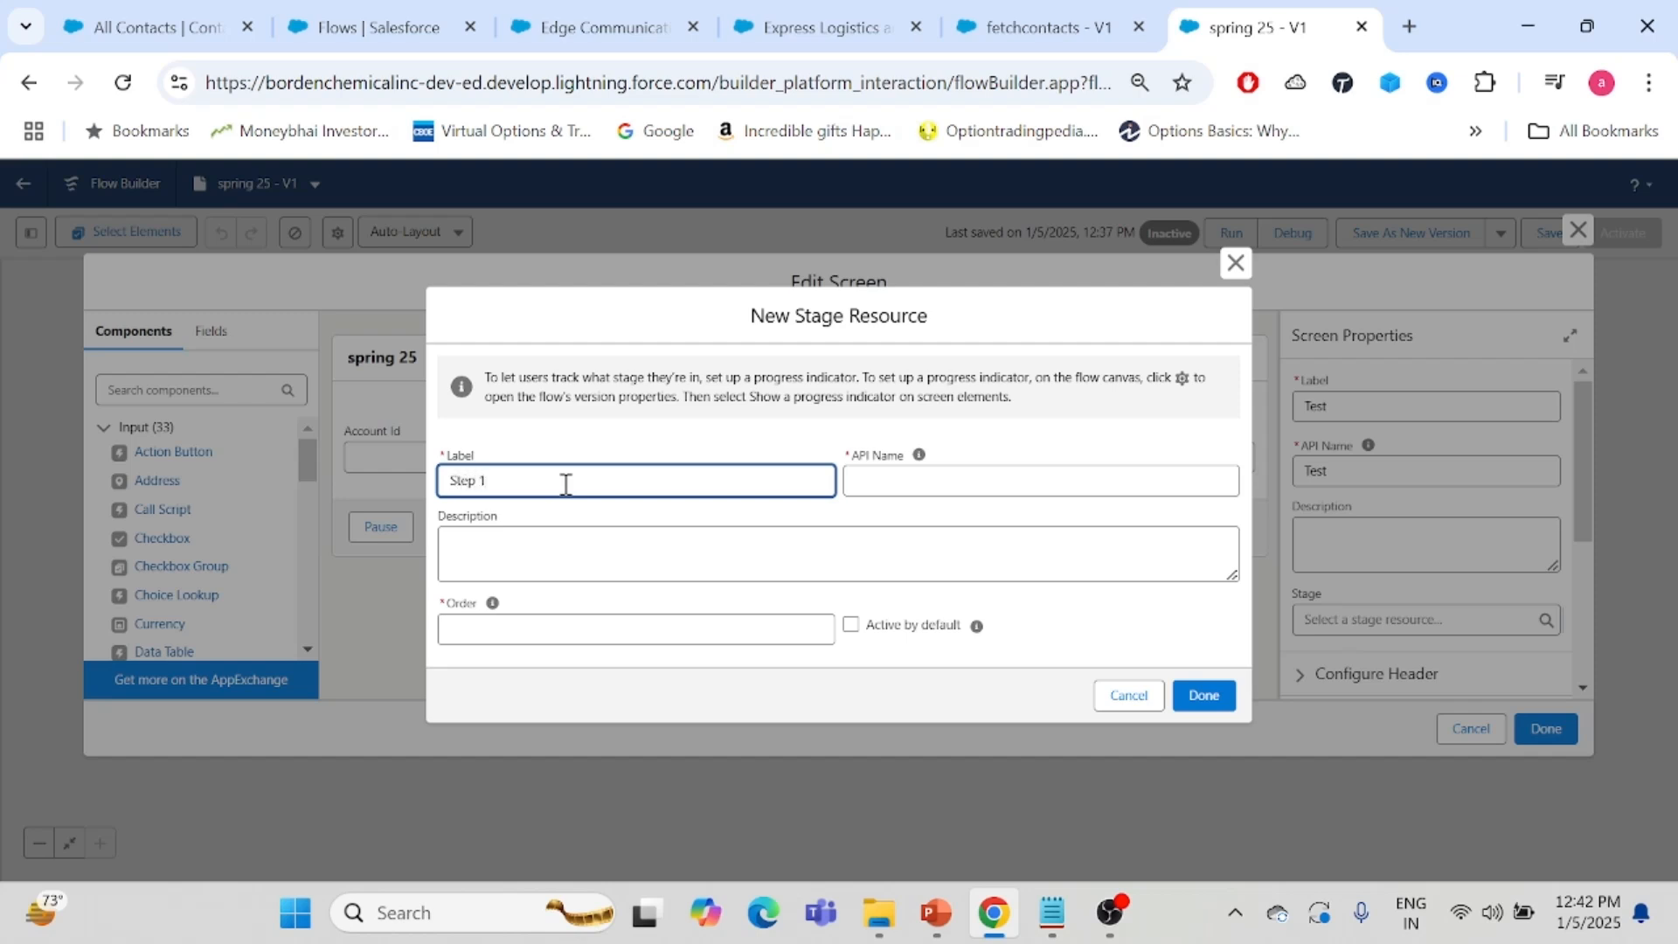
click(894, 508)
click(502, 642)
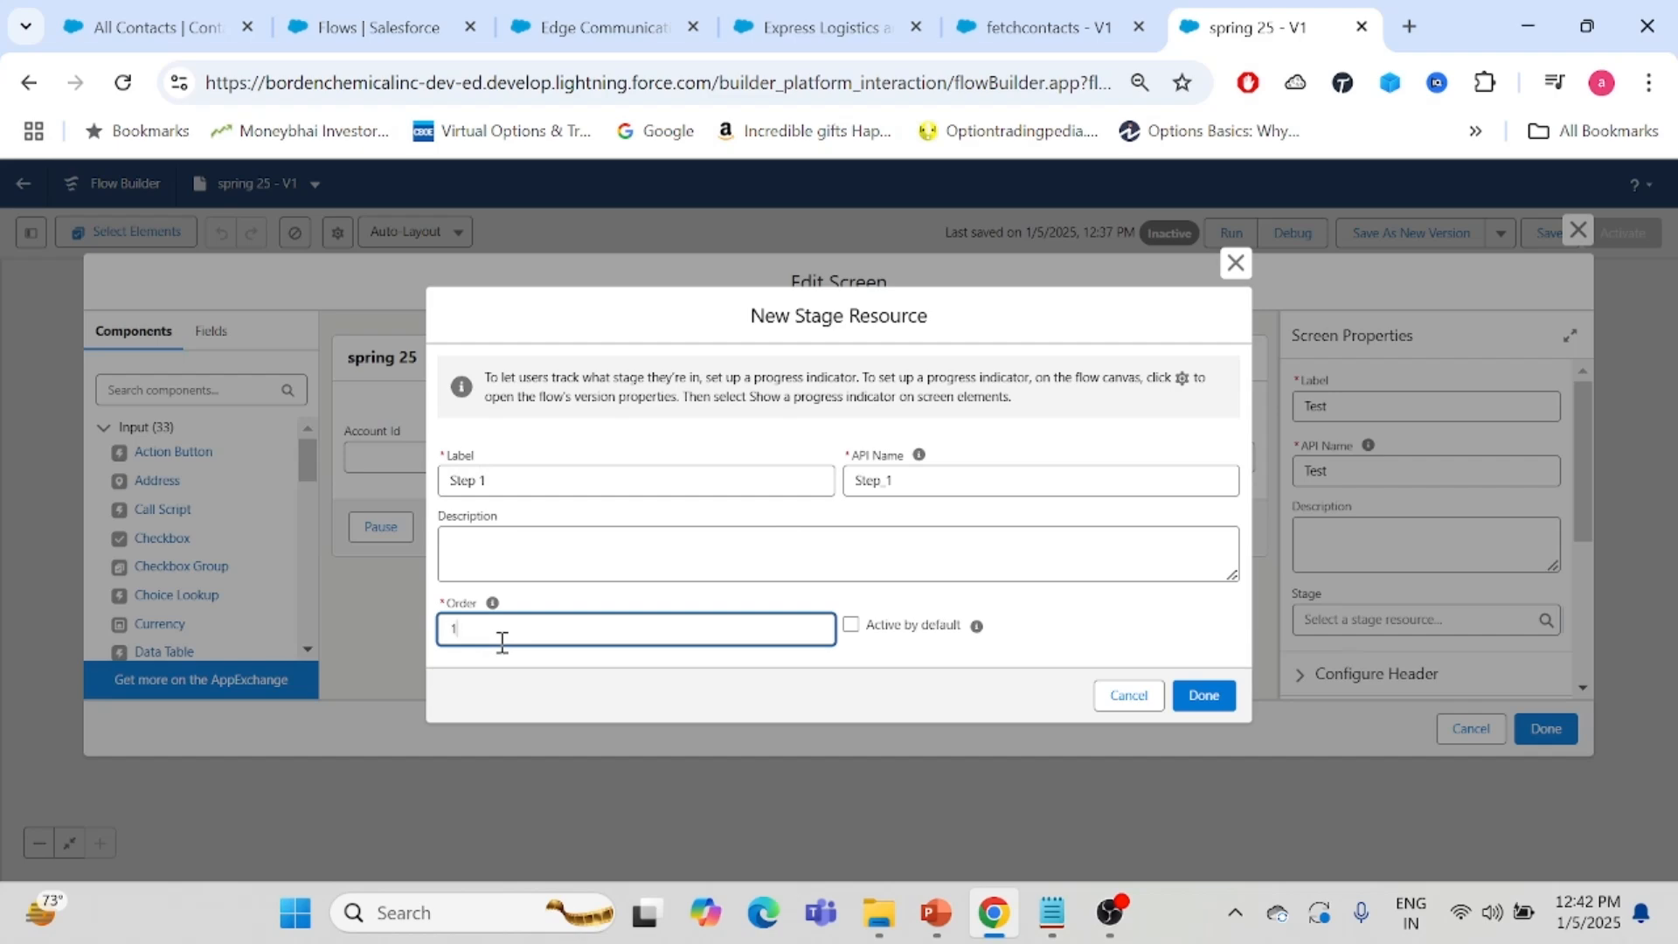
click(1200, 696)
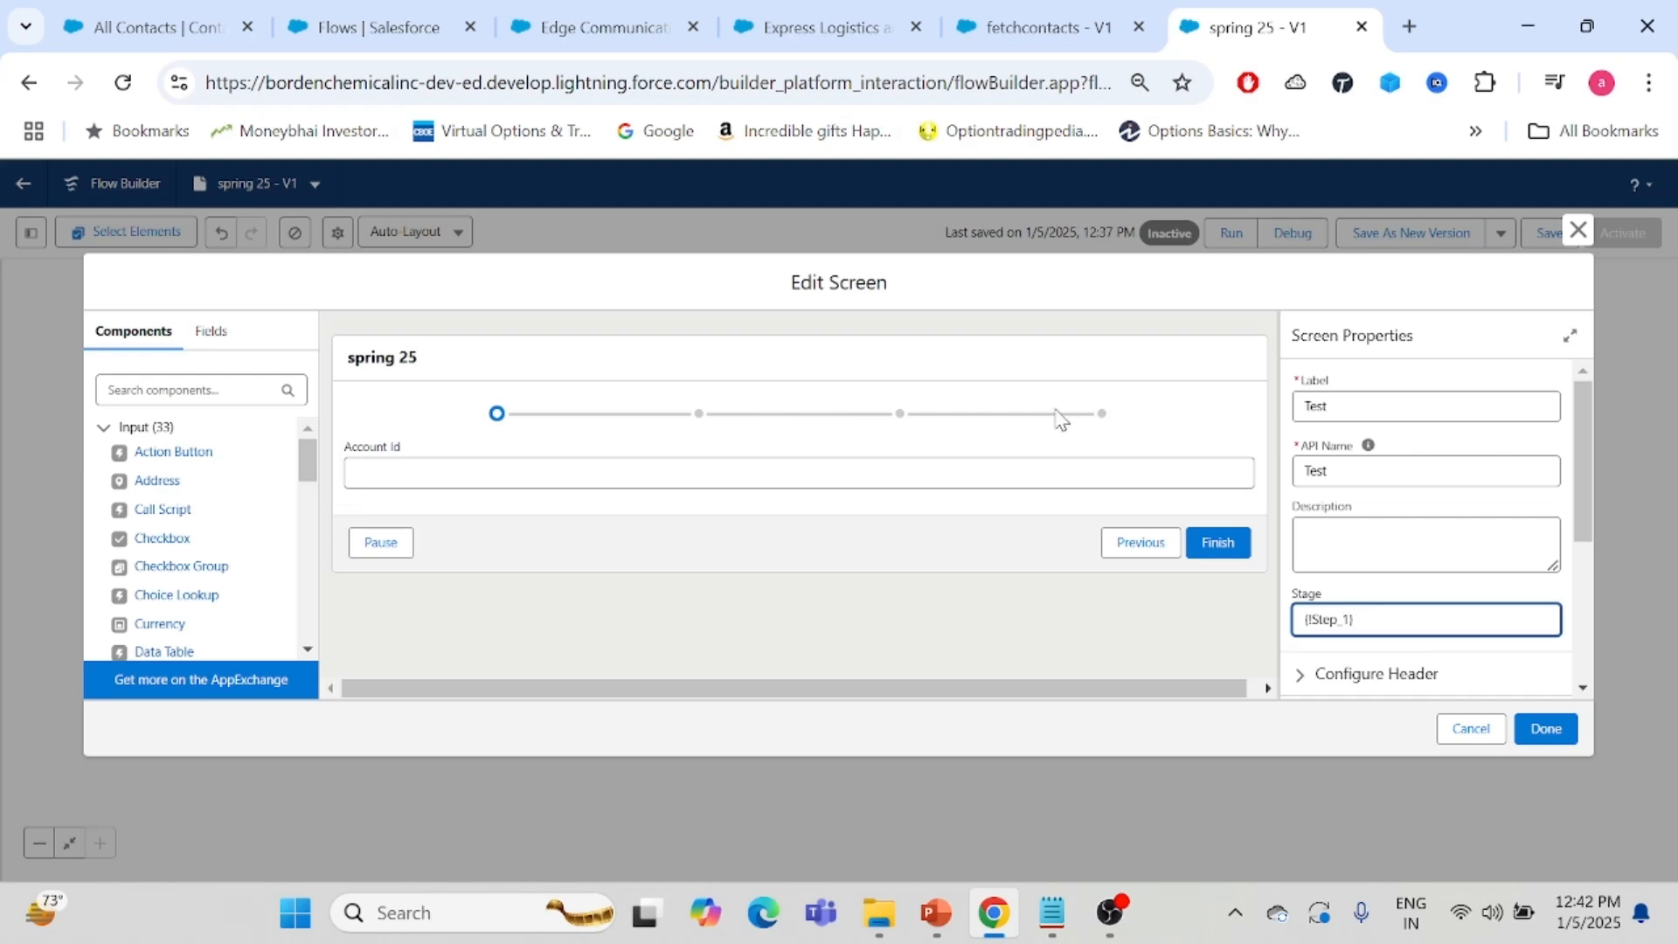
click(1545, 730)
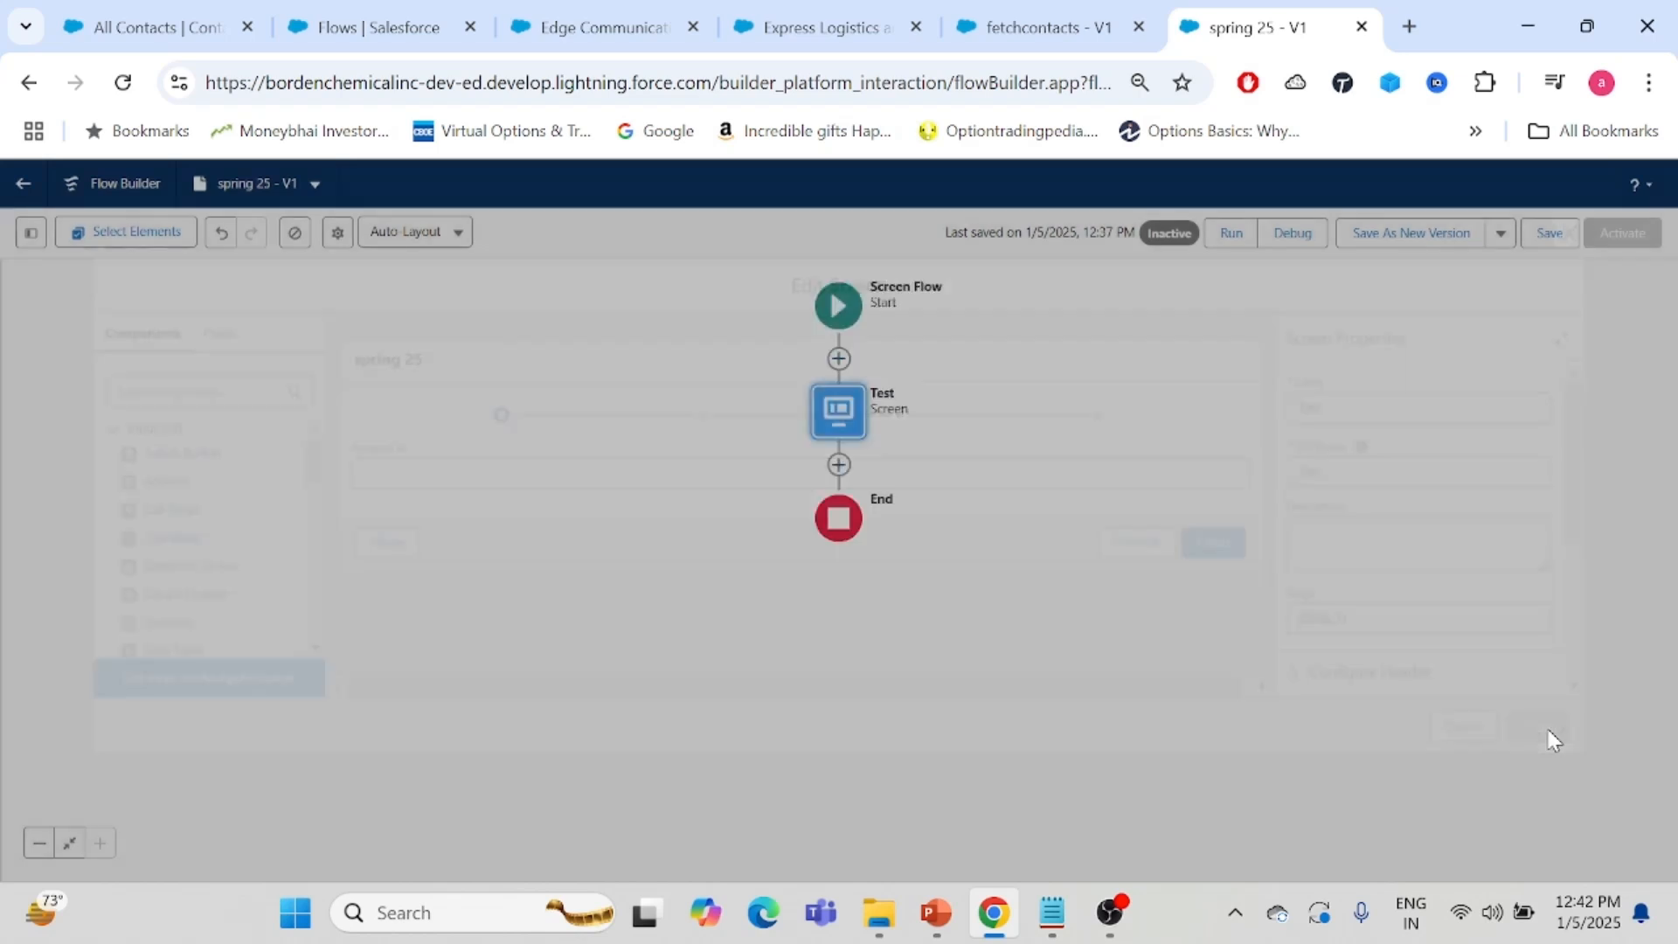
- Copy the Test screen element, paste it below the Test screen and open the copy for editing
click(852, 418)
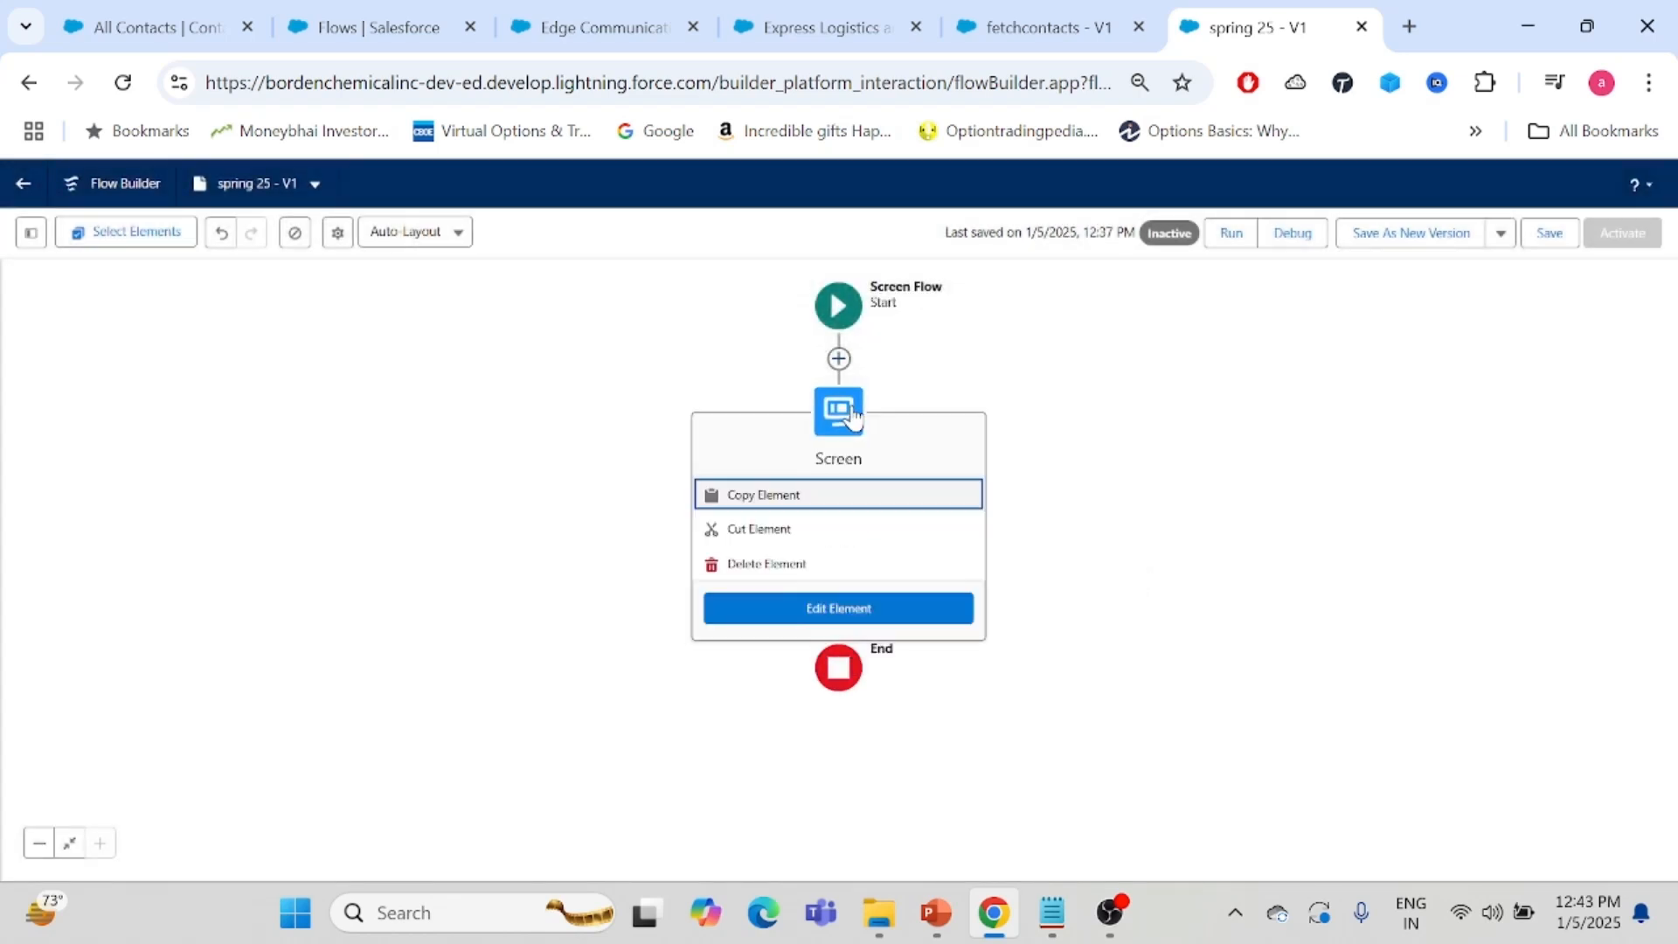
click(762, 489)
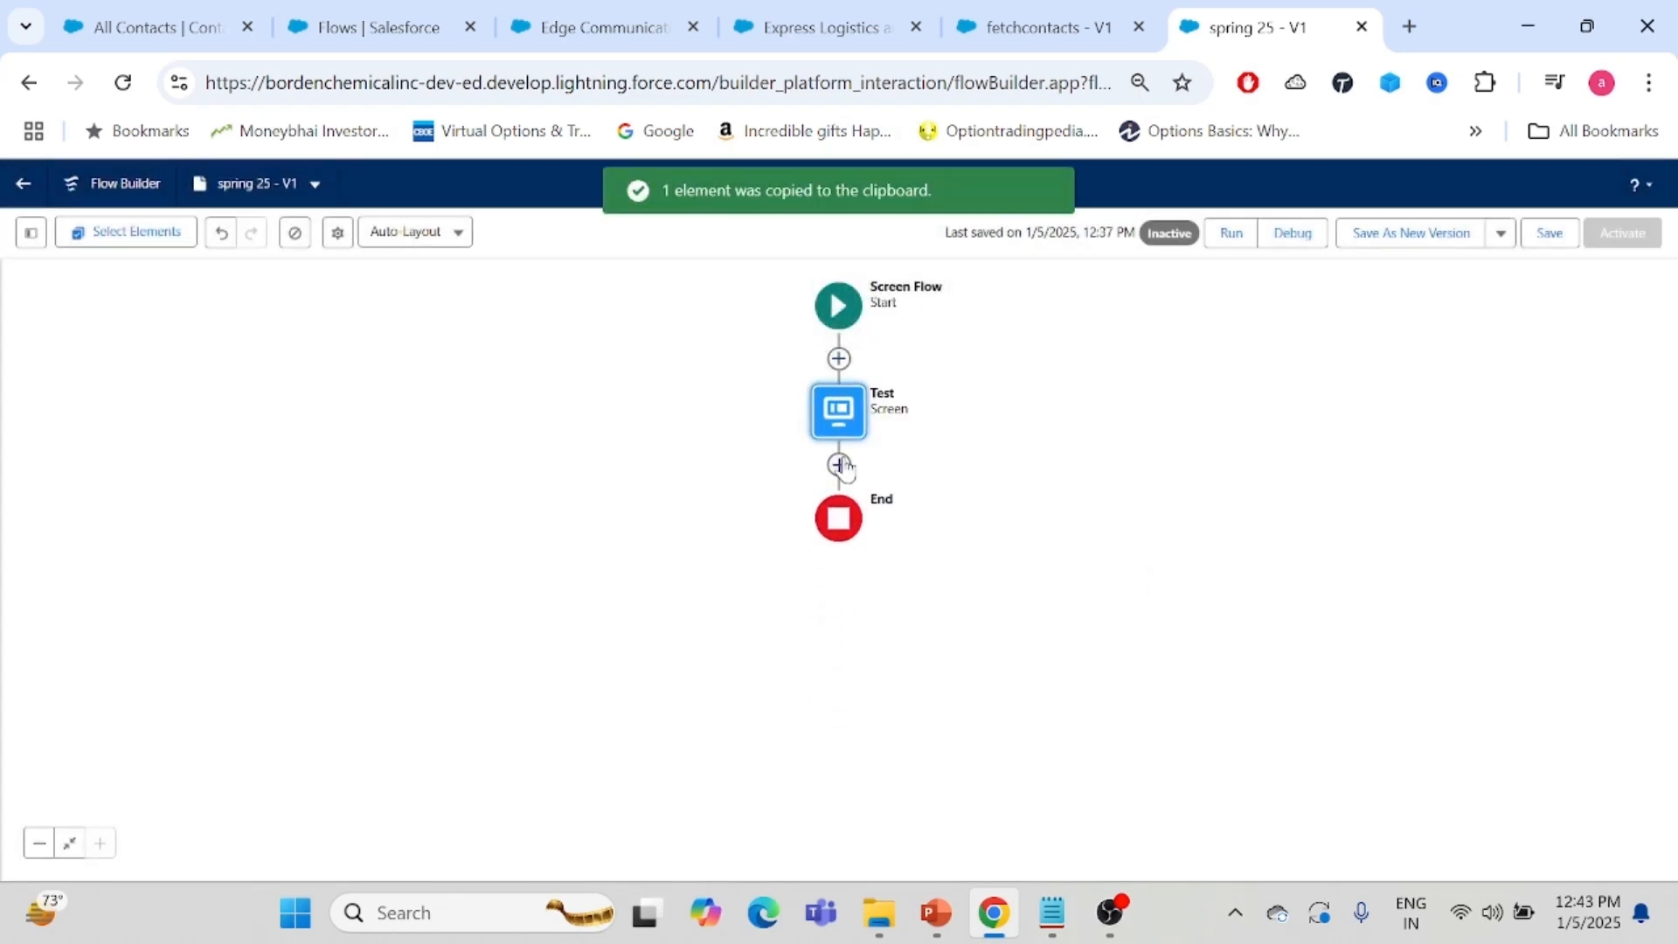
click(839, 464)
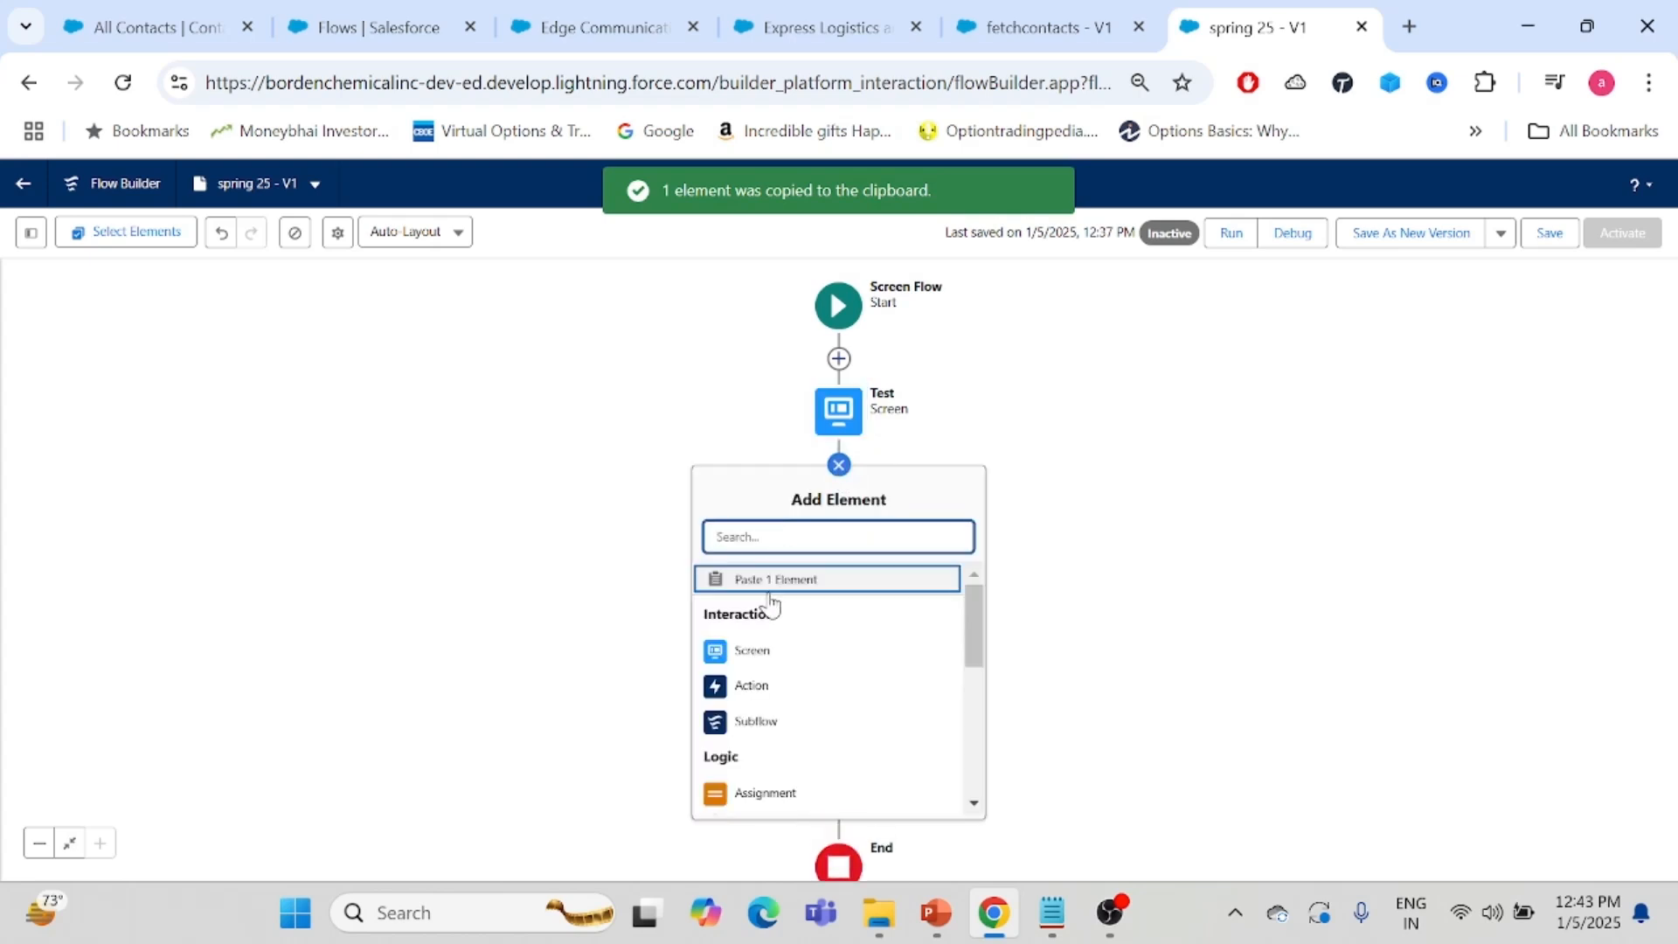
click(766, 579)
double_click(846, 515)
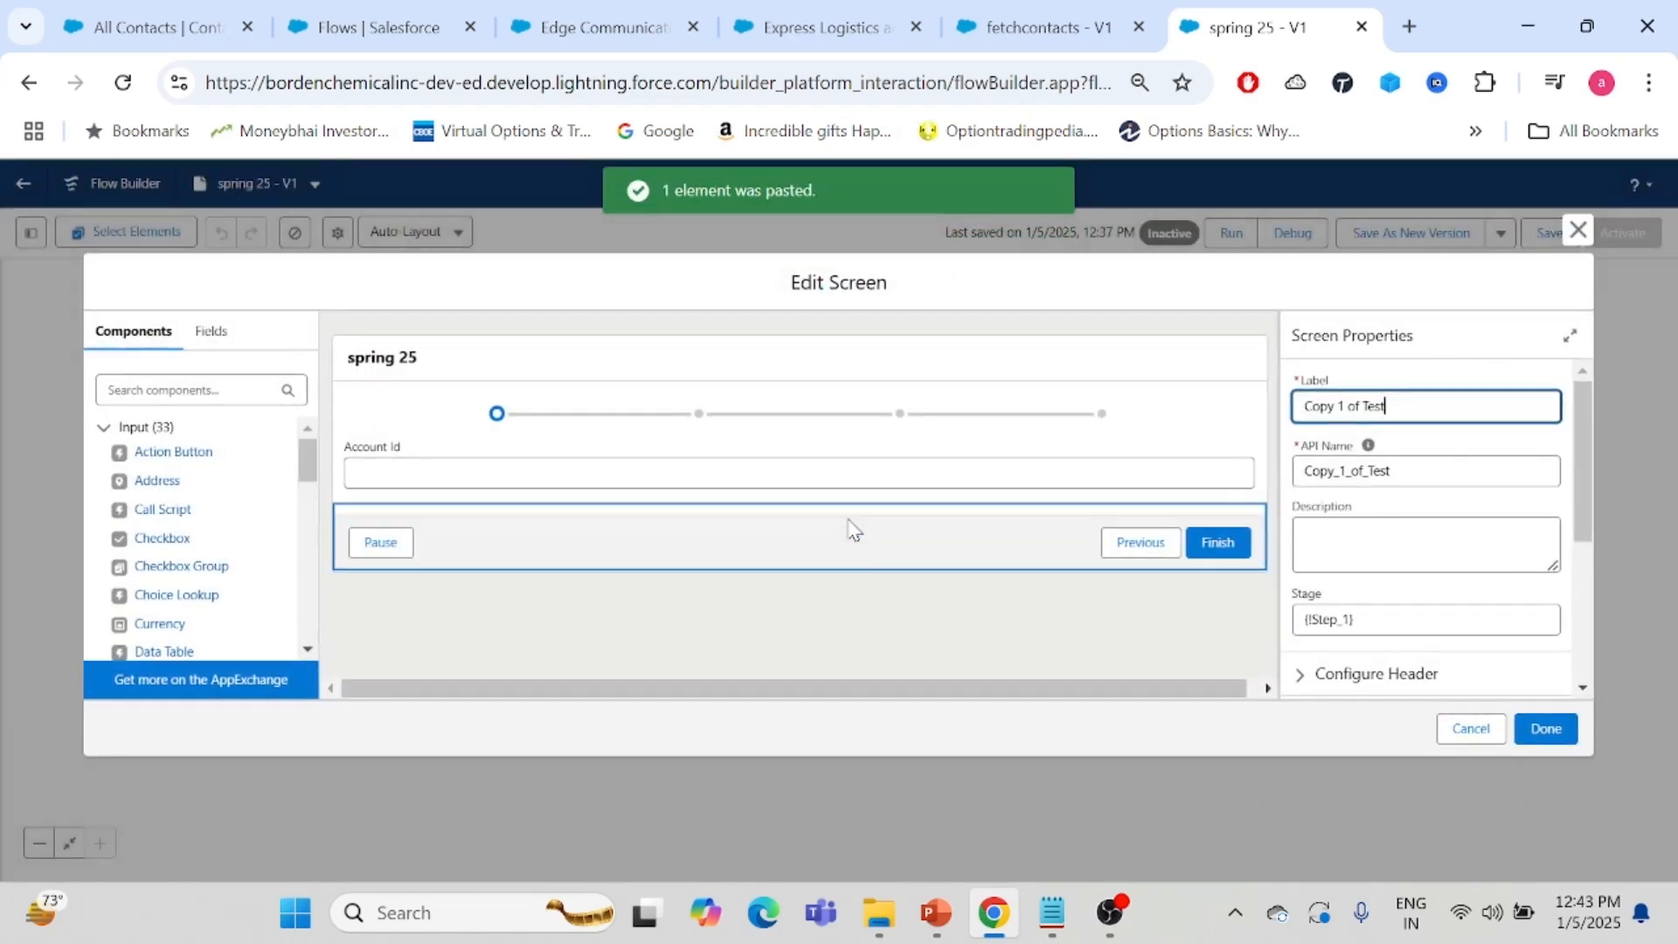
- Create a new stage resource Step 2 with order 2 and assign it as the copied screen's stage
click(692, 442)
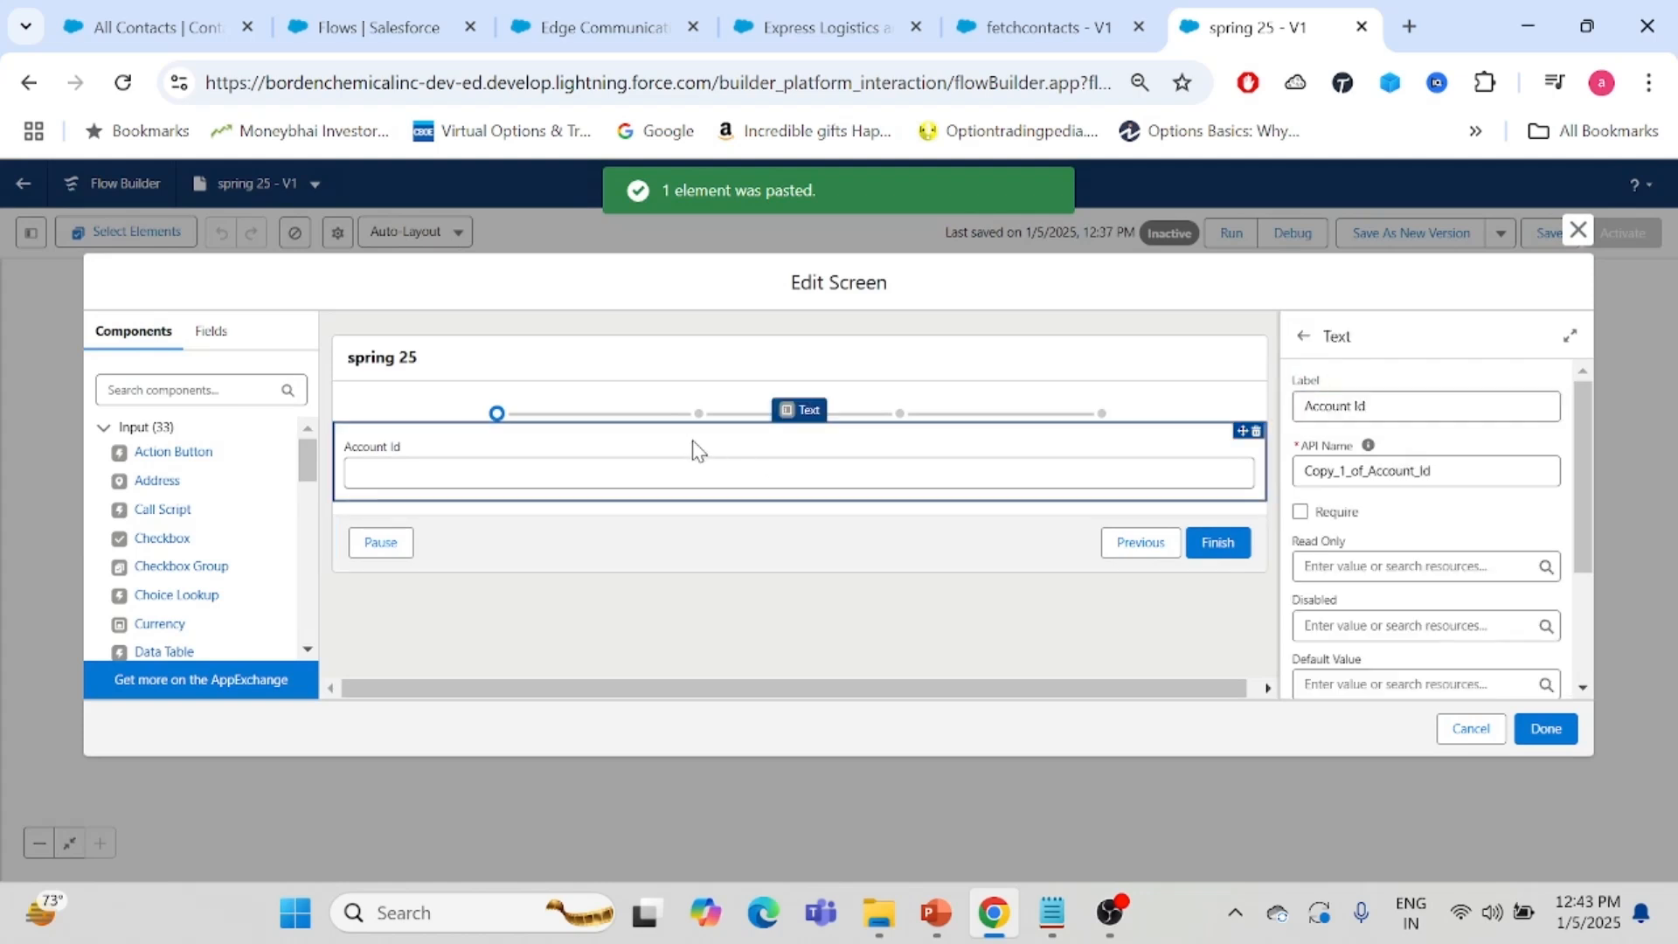
click(933, 374)
click(1371, 620)
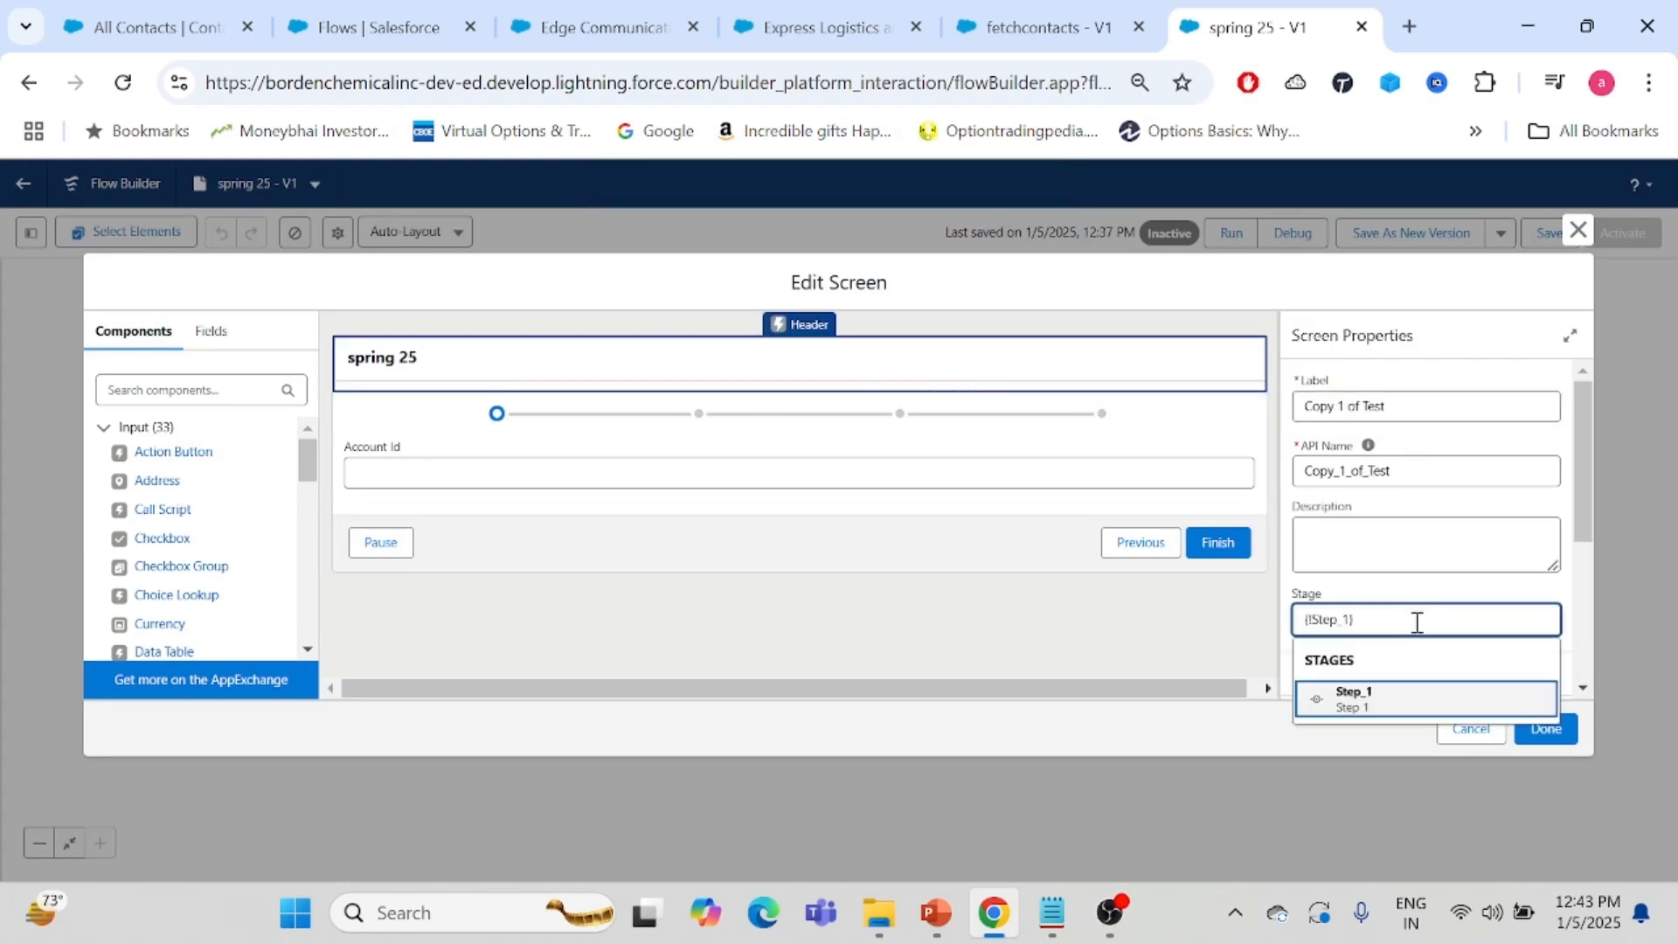
drag(1416, 620, 1265, 648)
key(BackSpace)
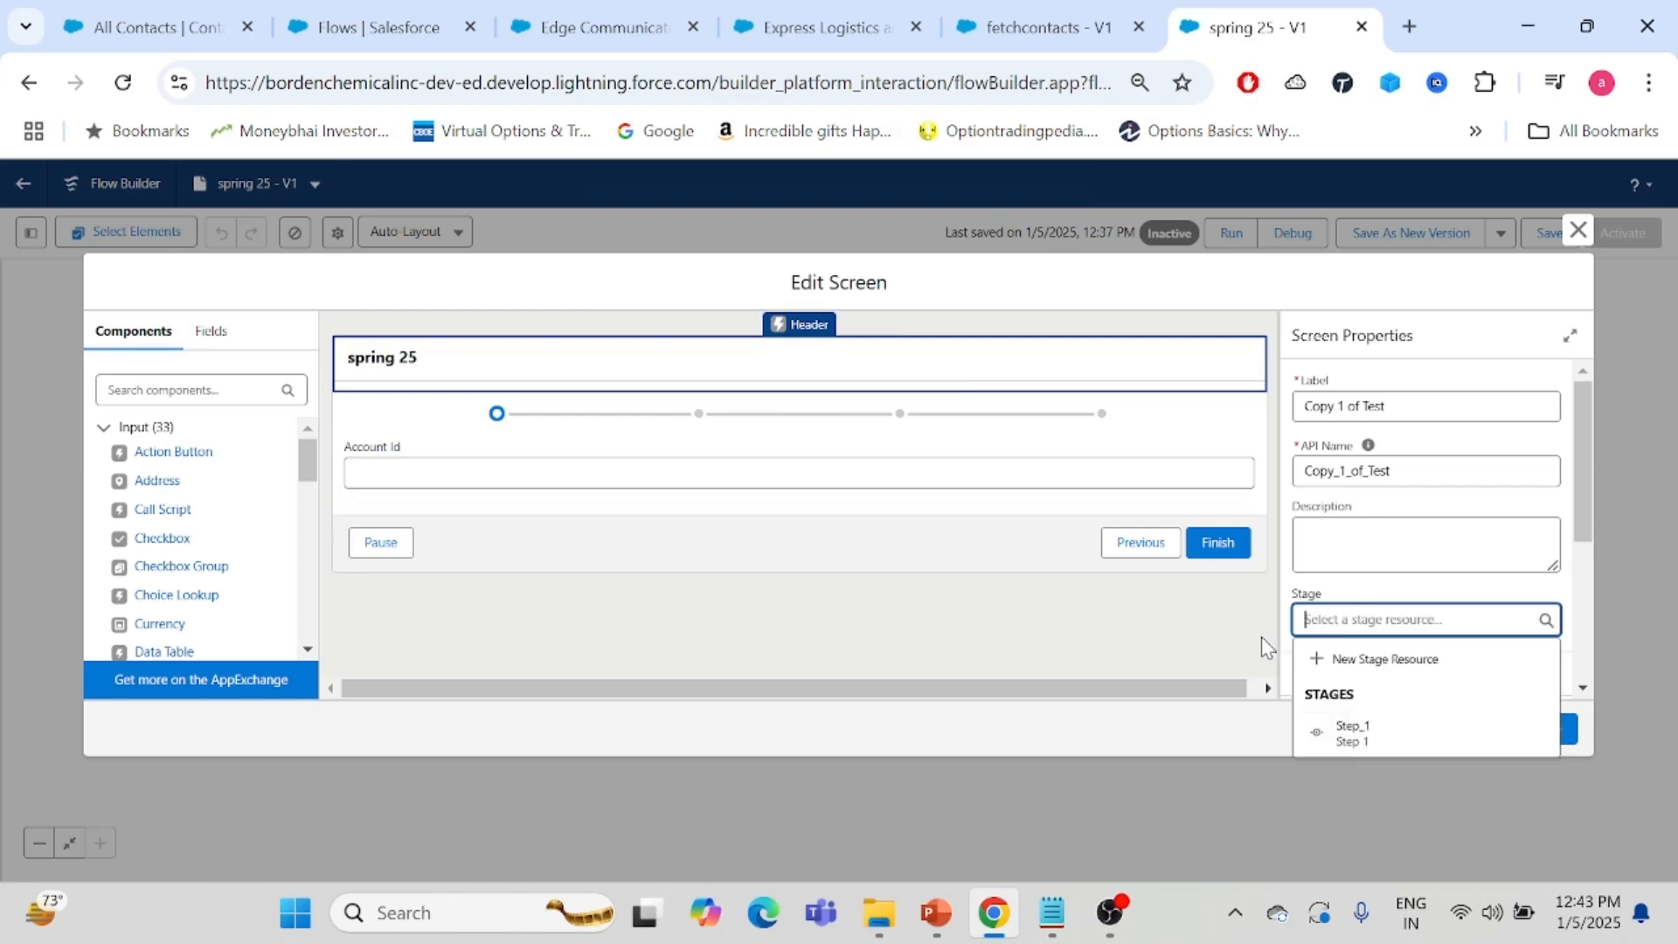
click(1434, 657)
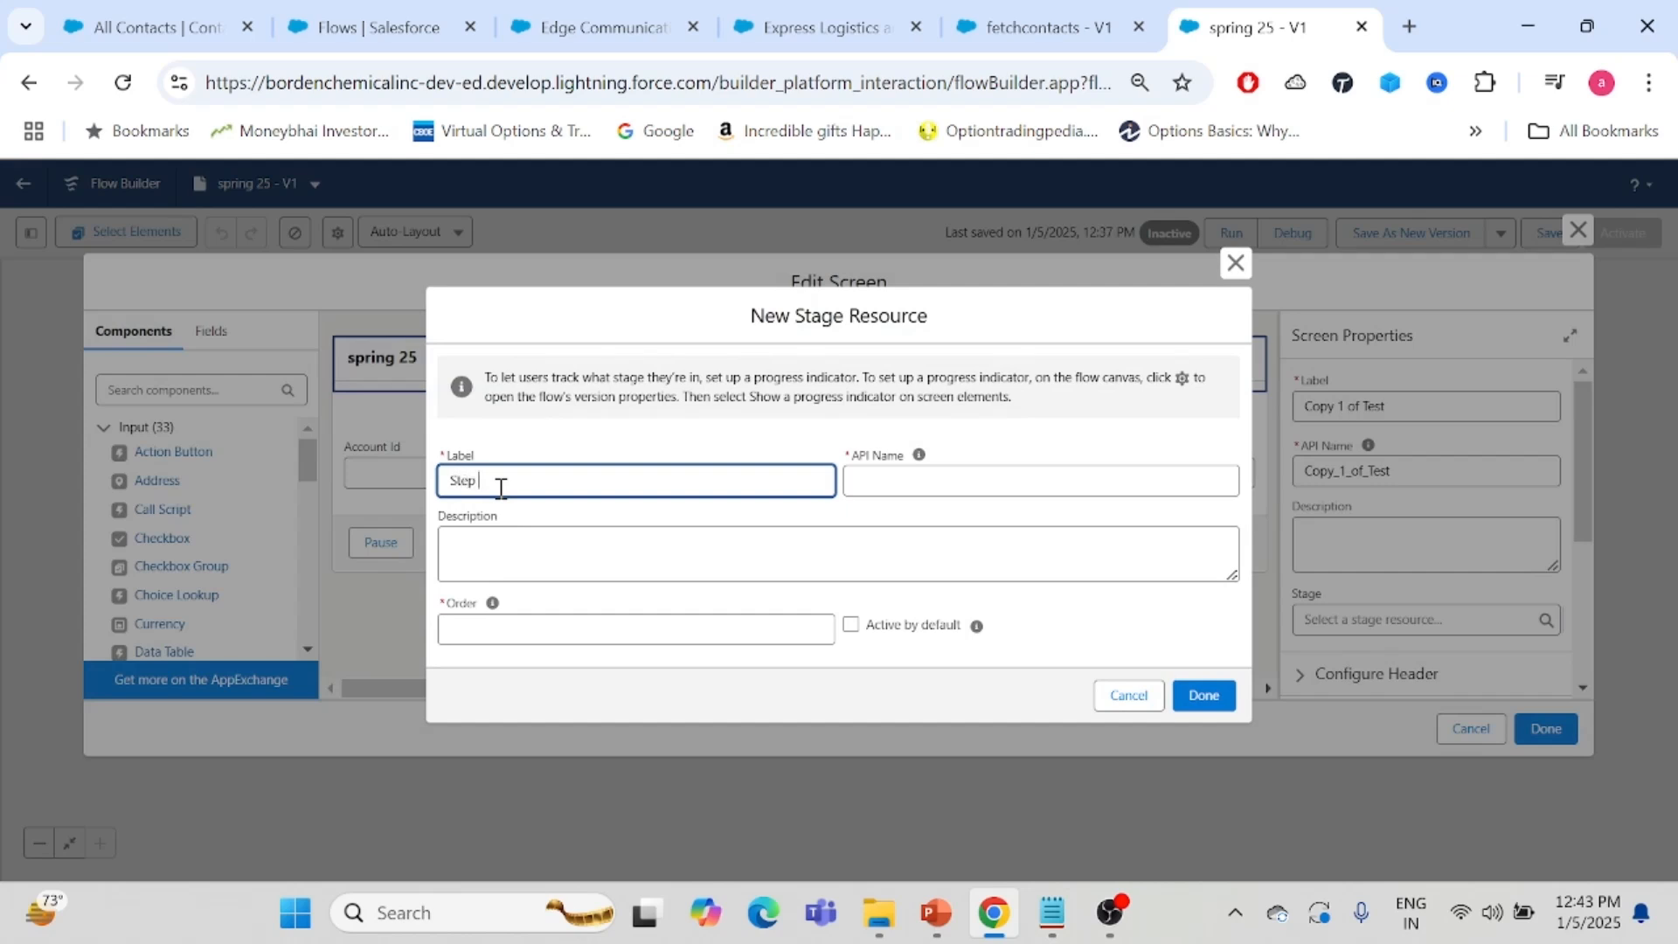
click(886, 482)
click(488, 627)
text(2)
click(1203, 695)
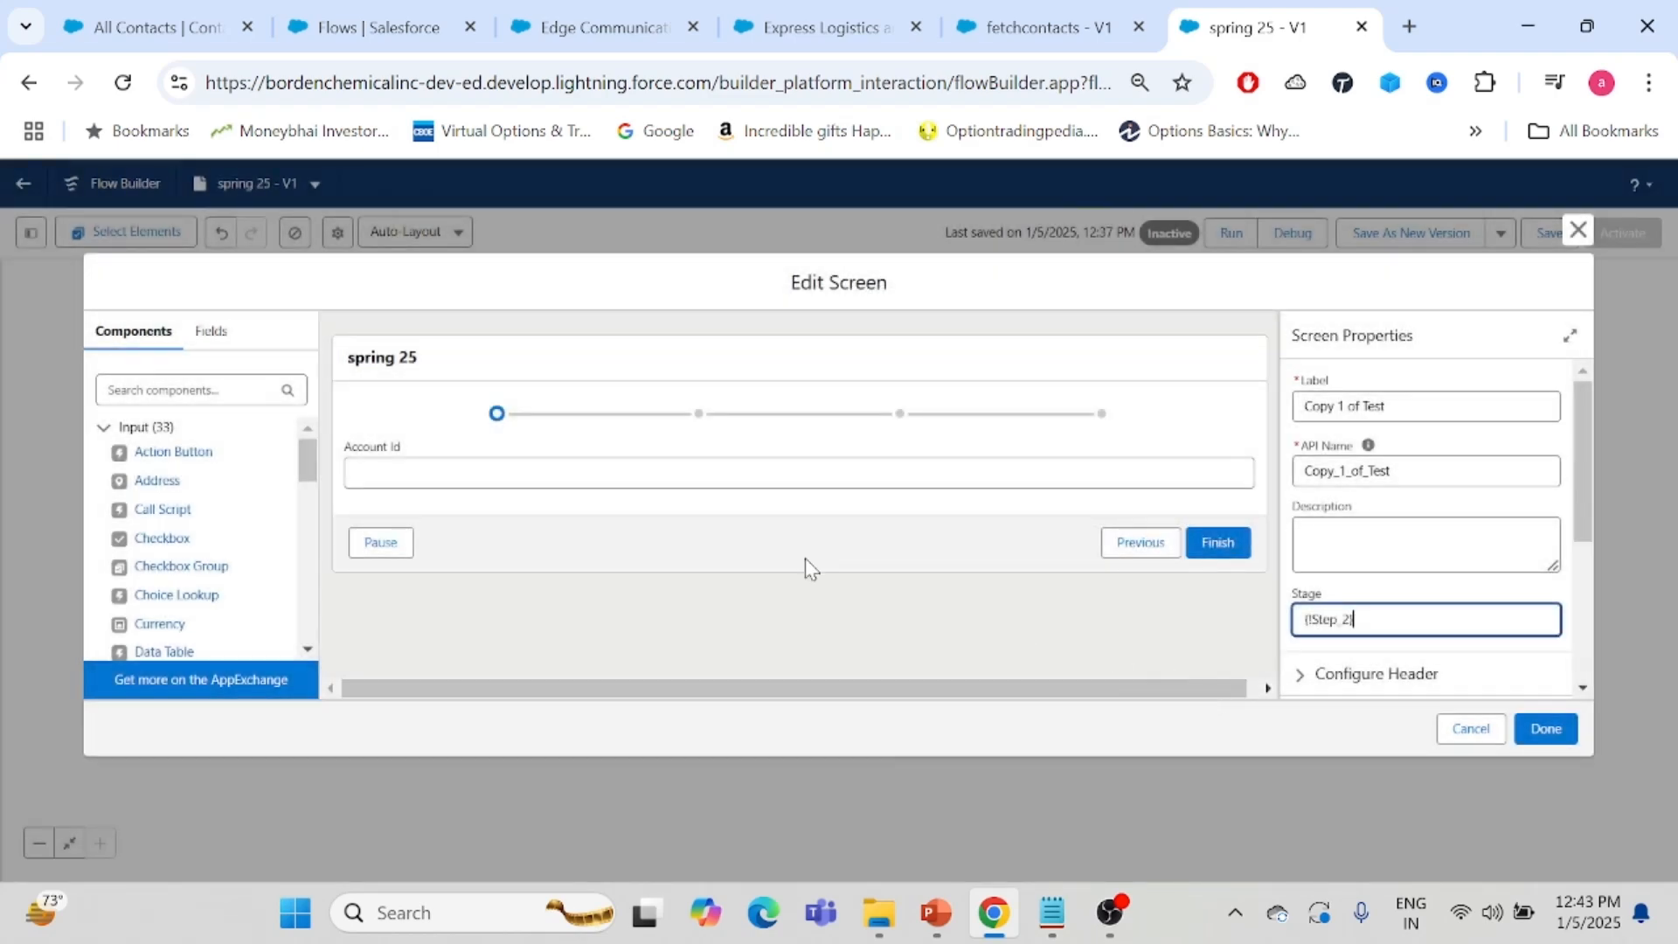
- Rename the copied screen's Account Id field label to contact Name and save the screen
click(420, 455)
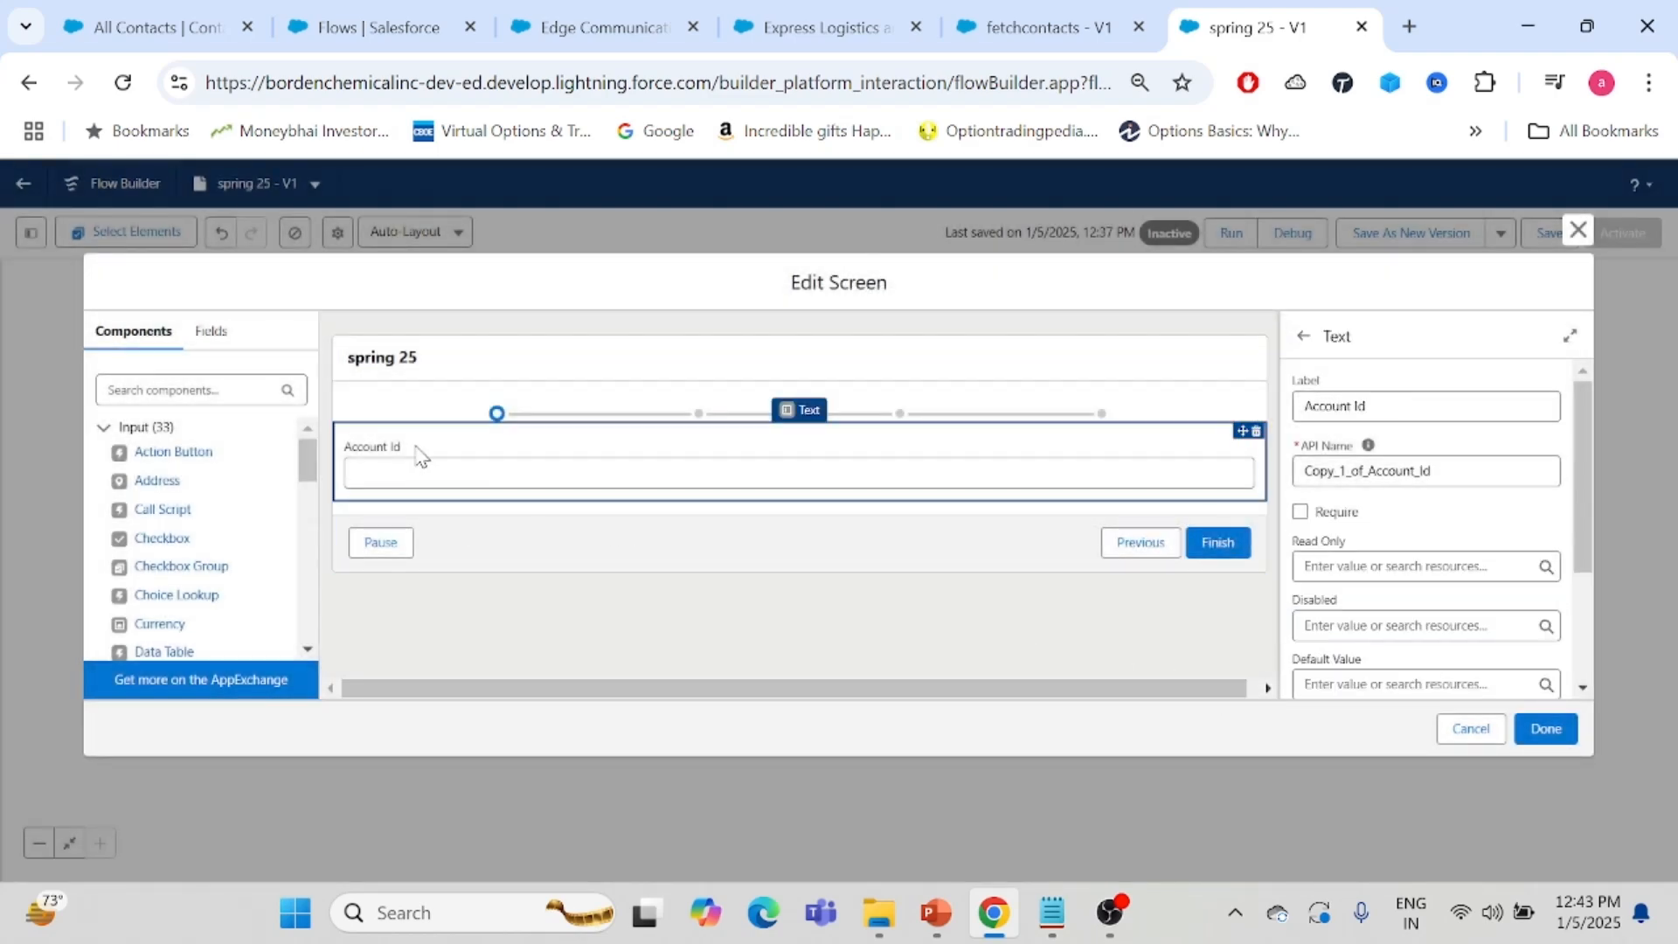
double_click(1315, 409)
key(BackSpace)
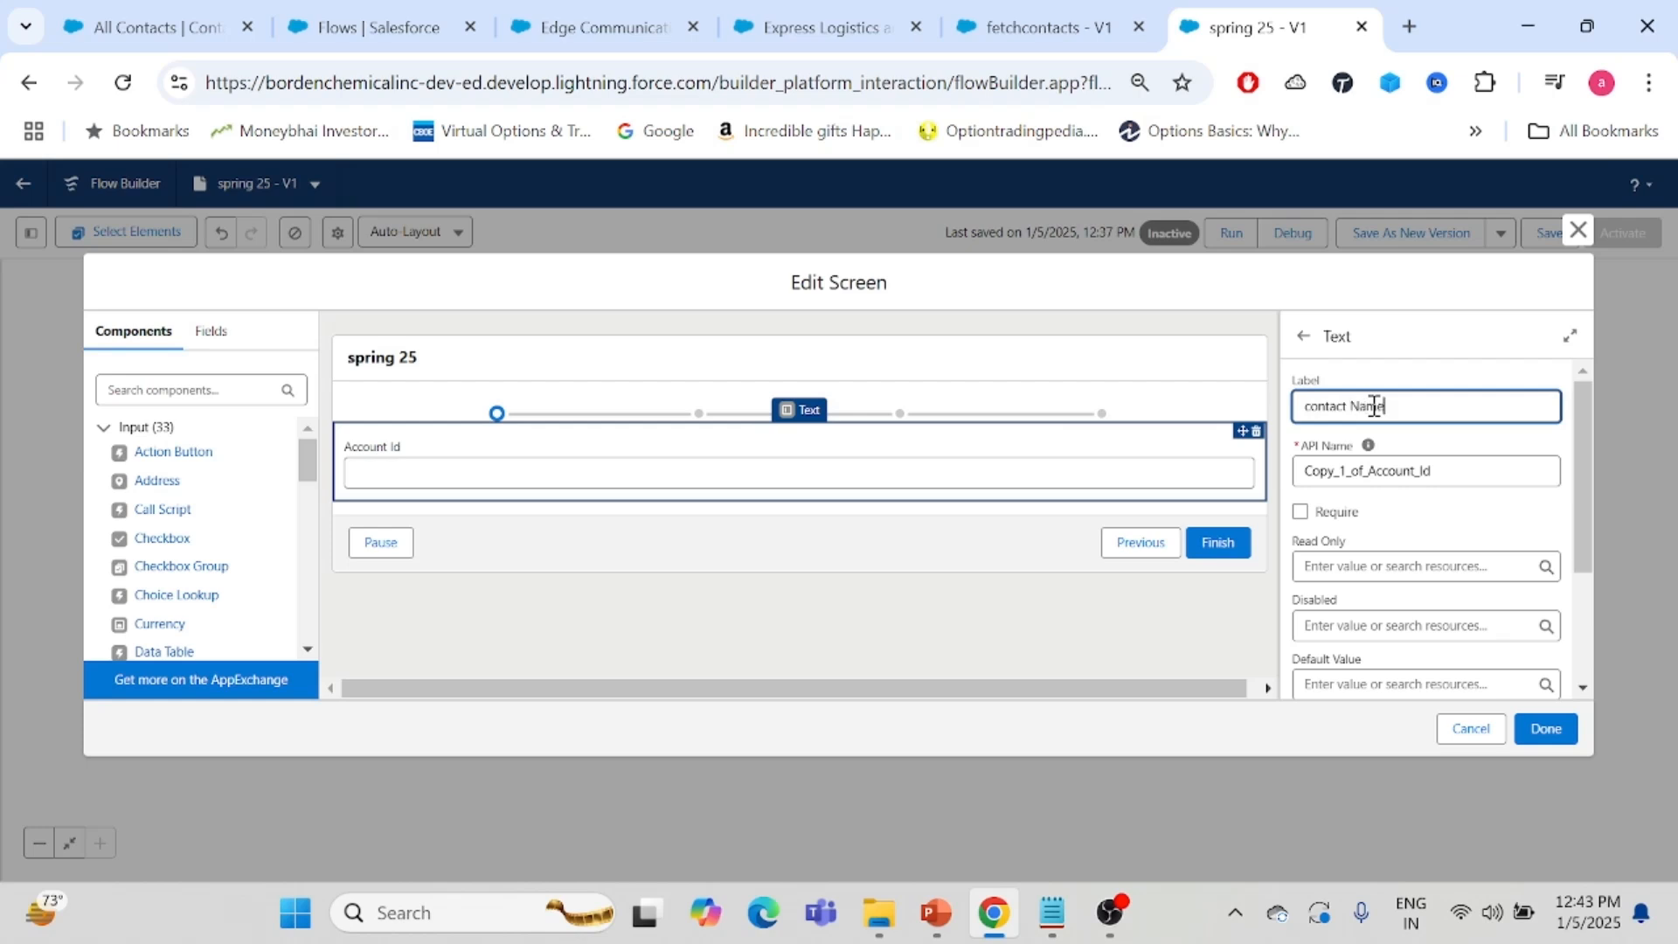
click(1564, 729)
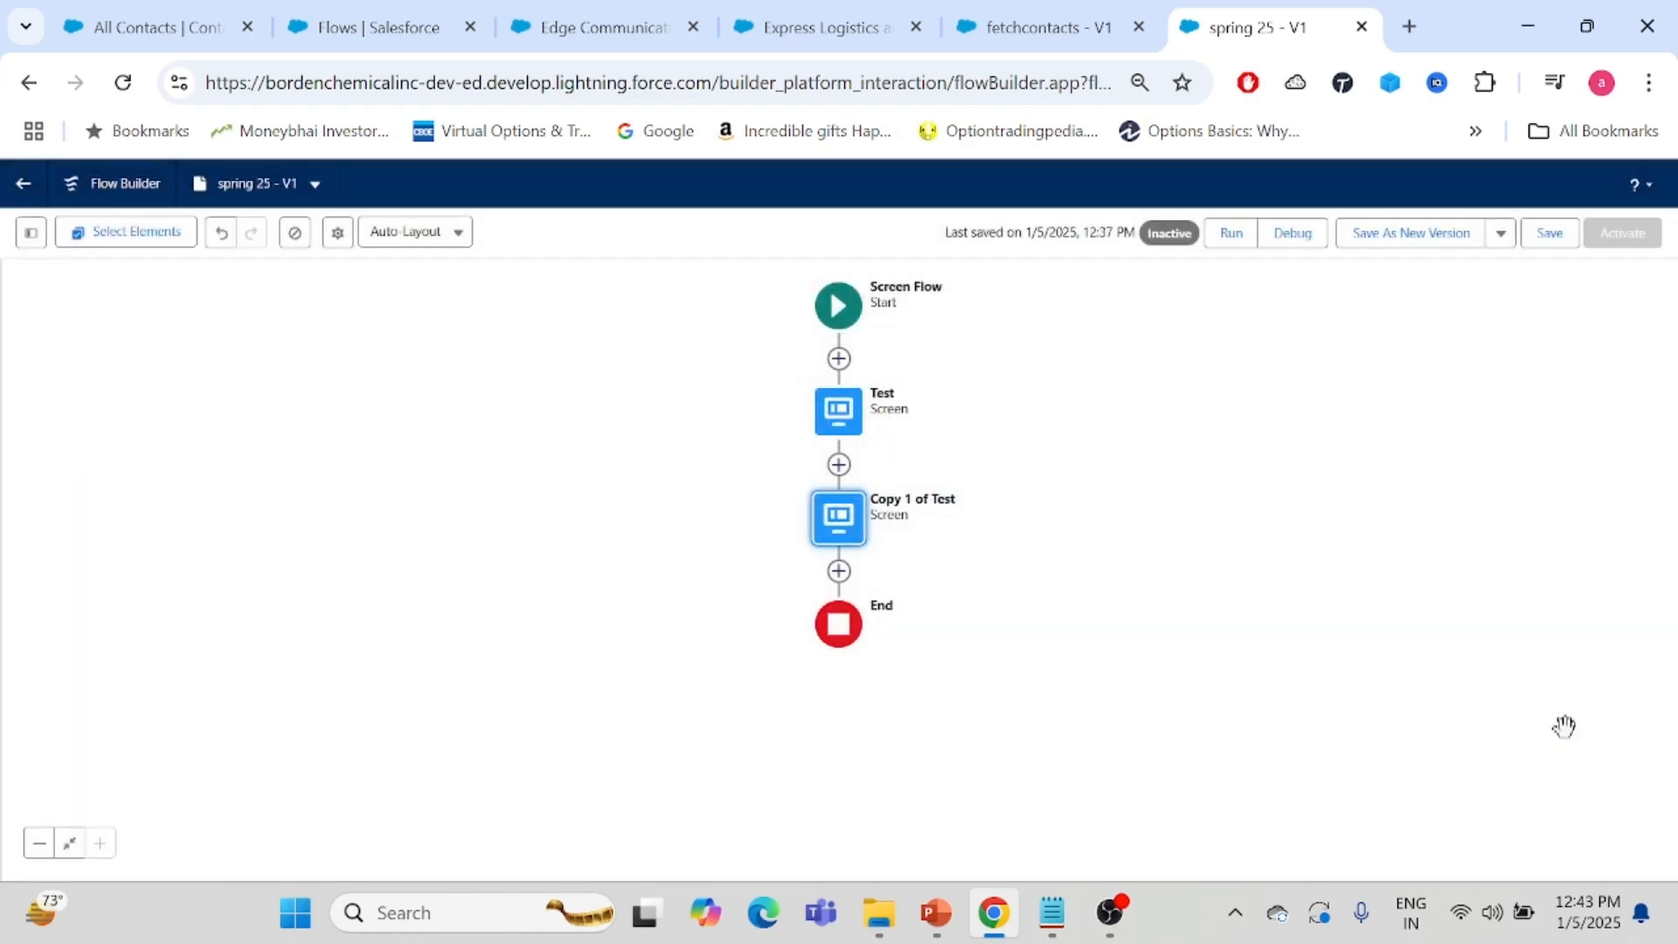
- Copy the Copy 1 of Test screen, paste it below itself and open the new copy for editing
click(852, 530)
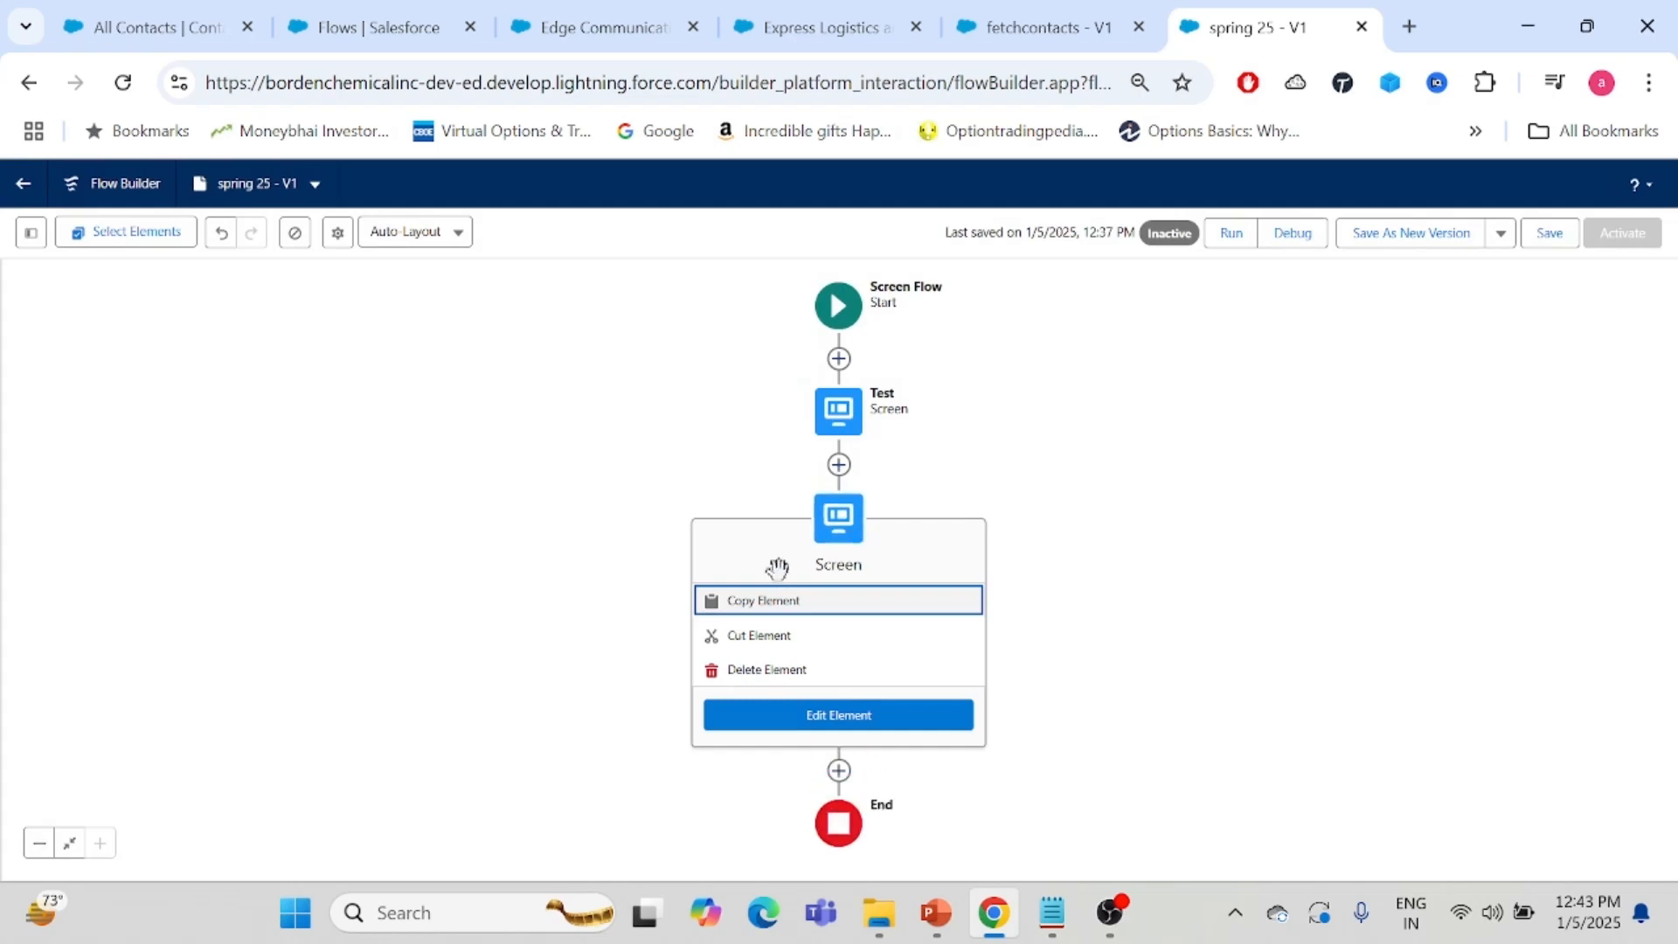
click(725, 601)
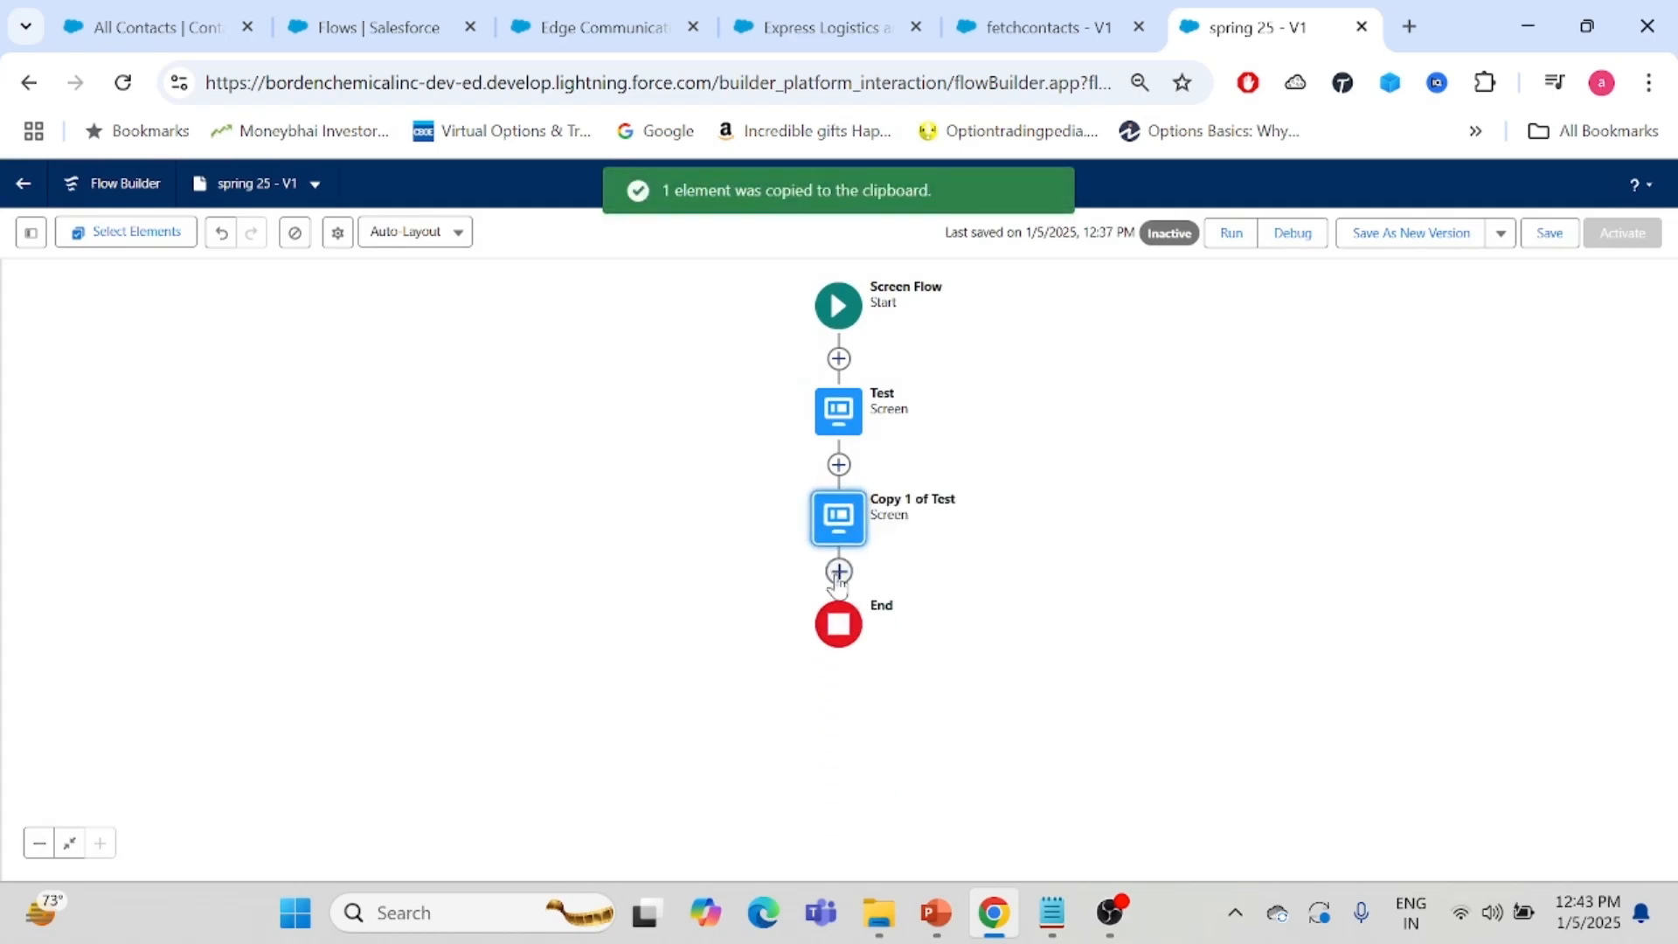
click(839, 572)
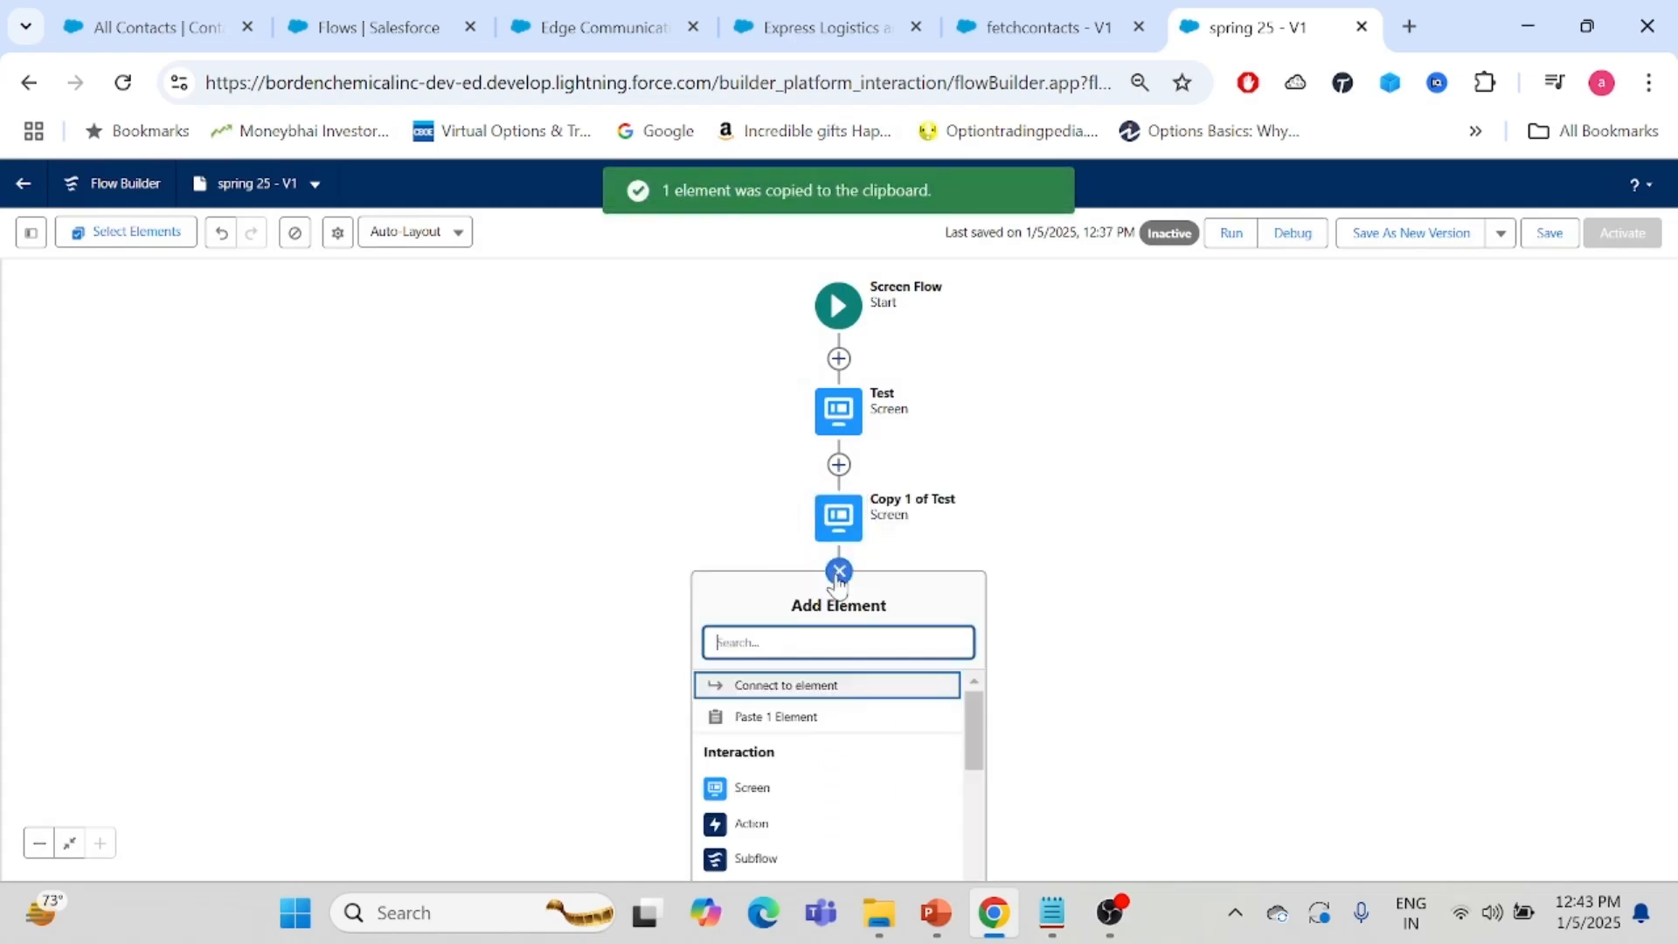
click(772, 723)
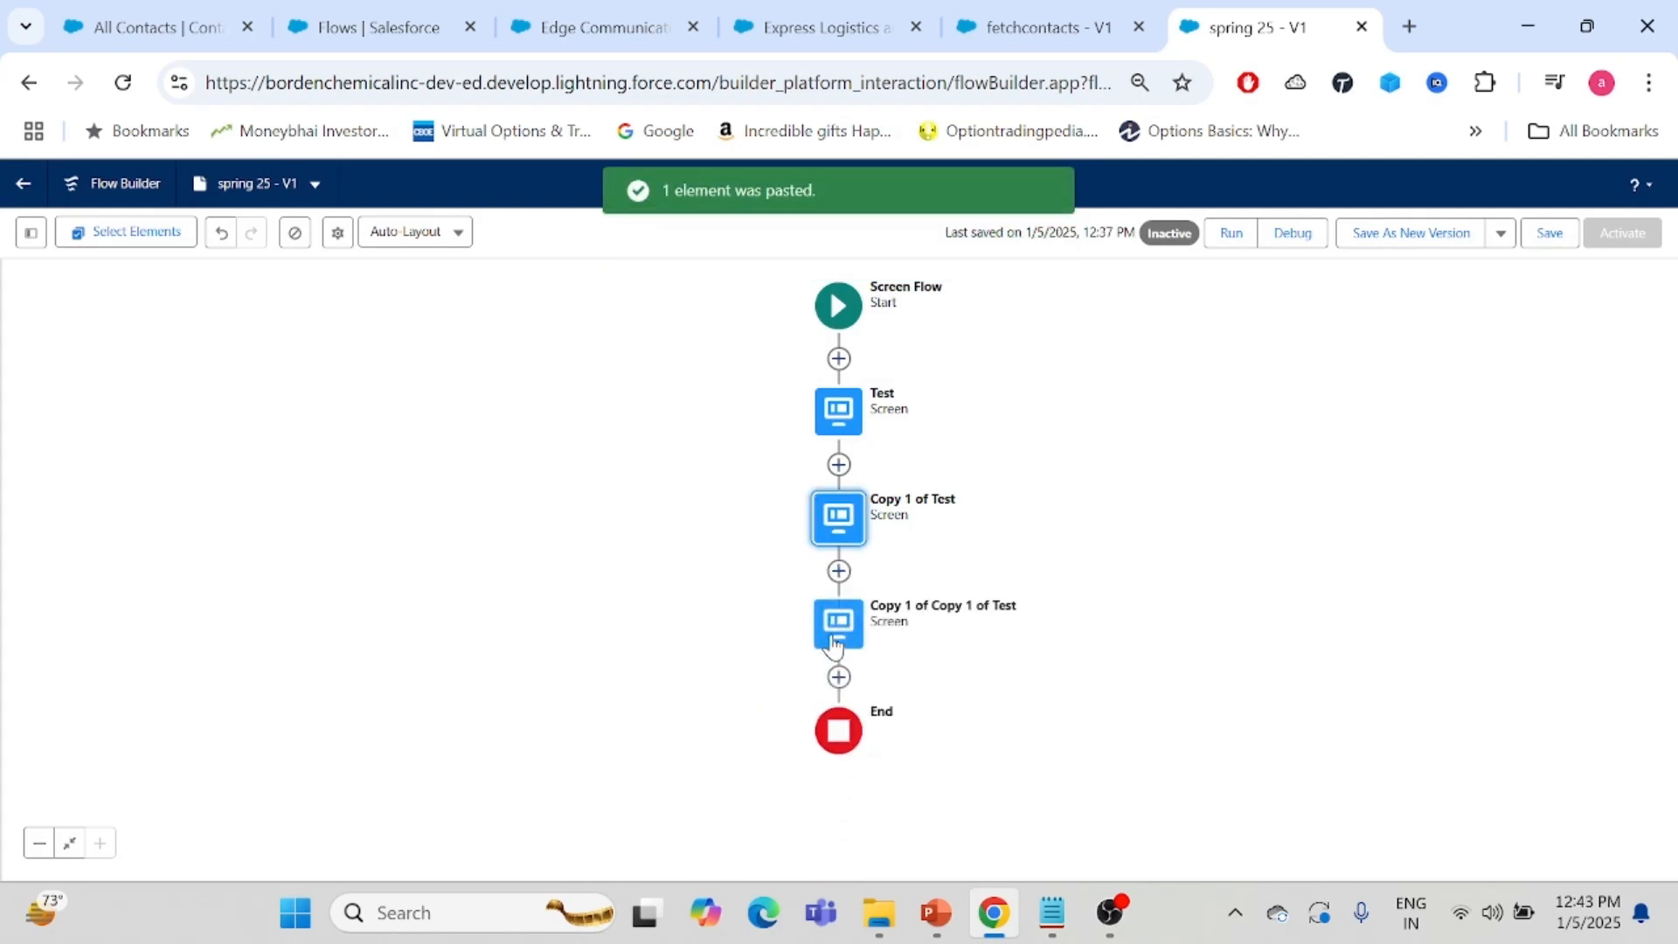
click(833, 645)
double_click(831, 645)
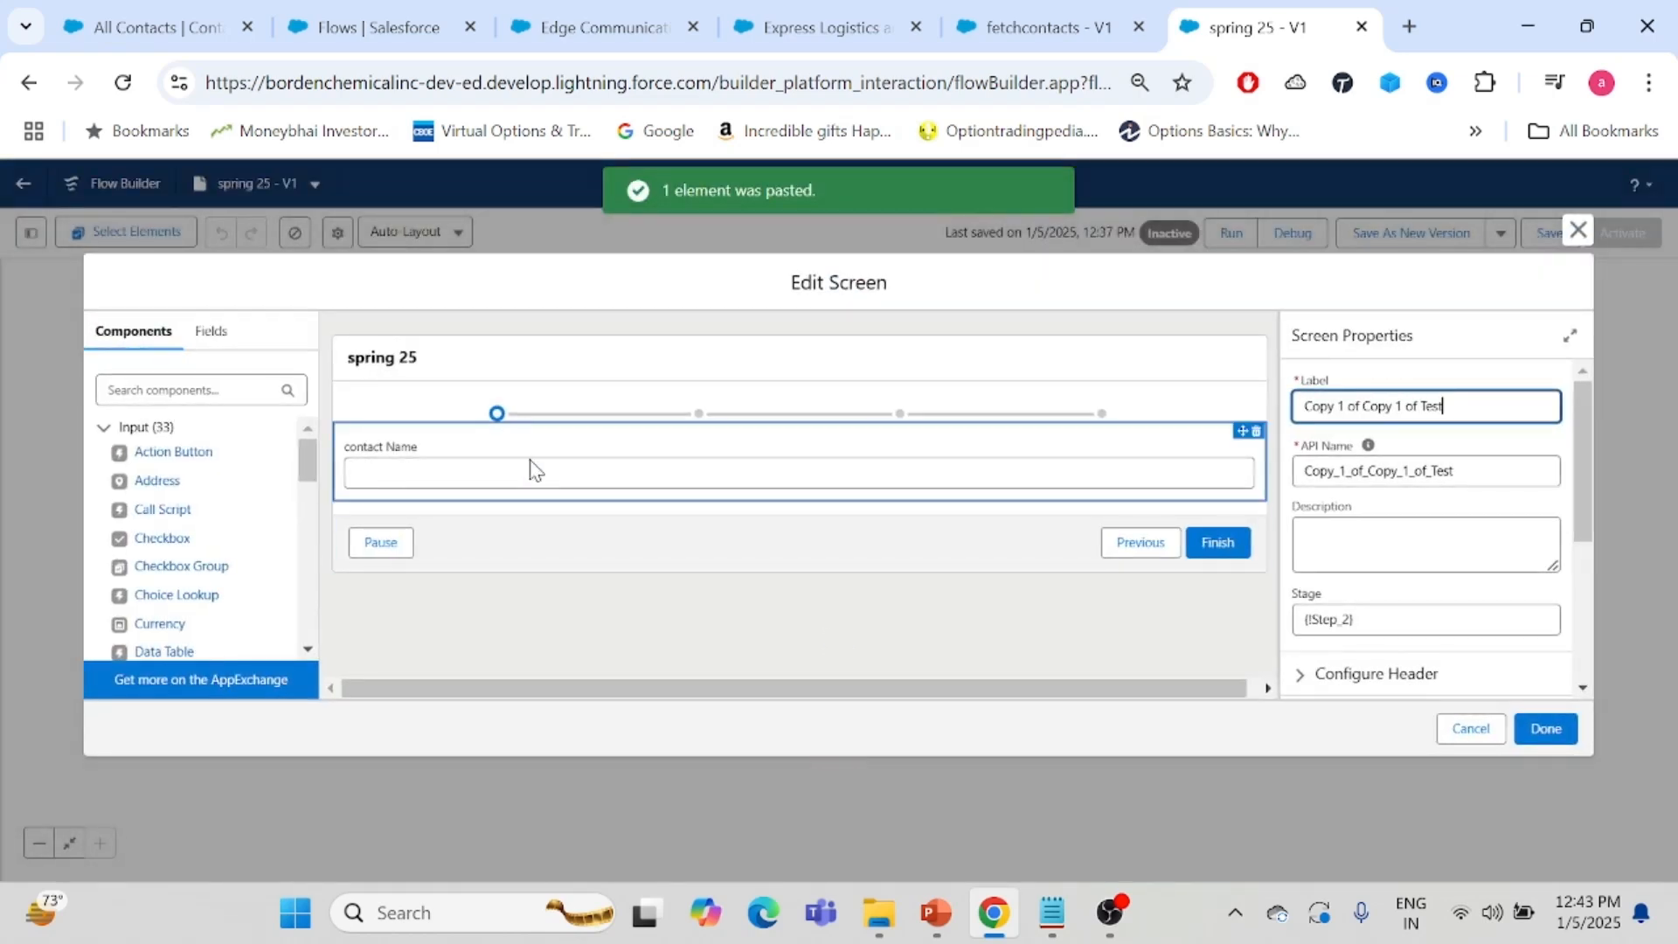
- Replace the contact Name field with an Address component whose API name is Contact Address
click(535, 467)
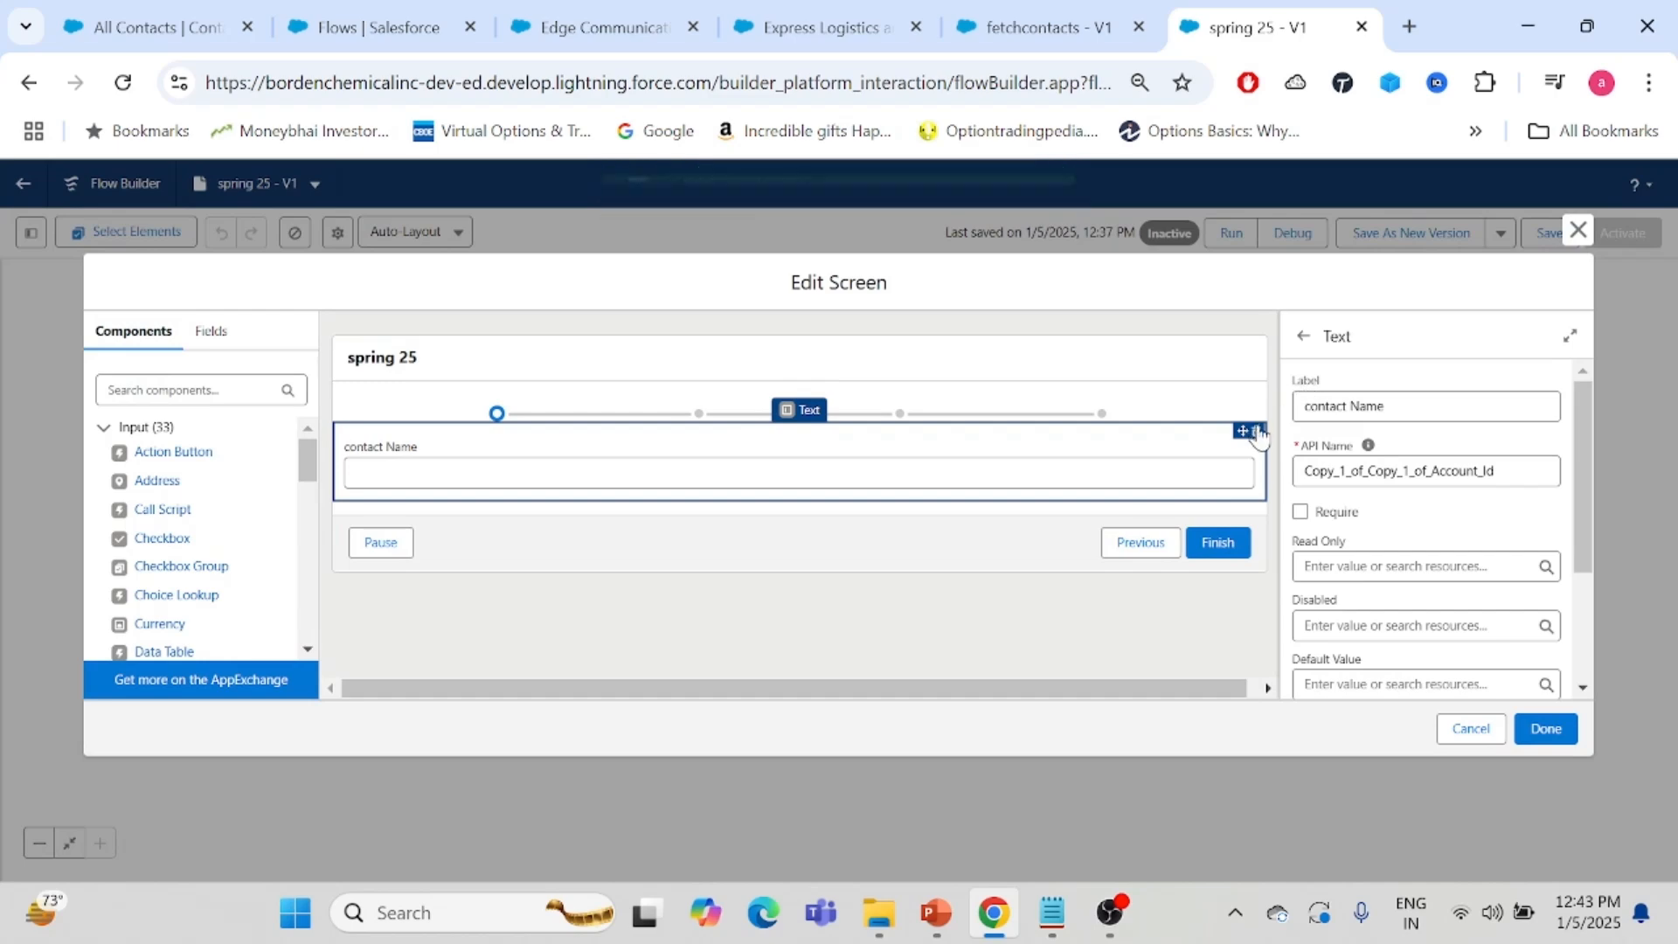
click(1256, 431)
click(990, 558)
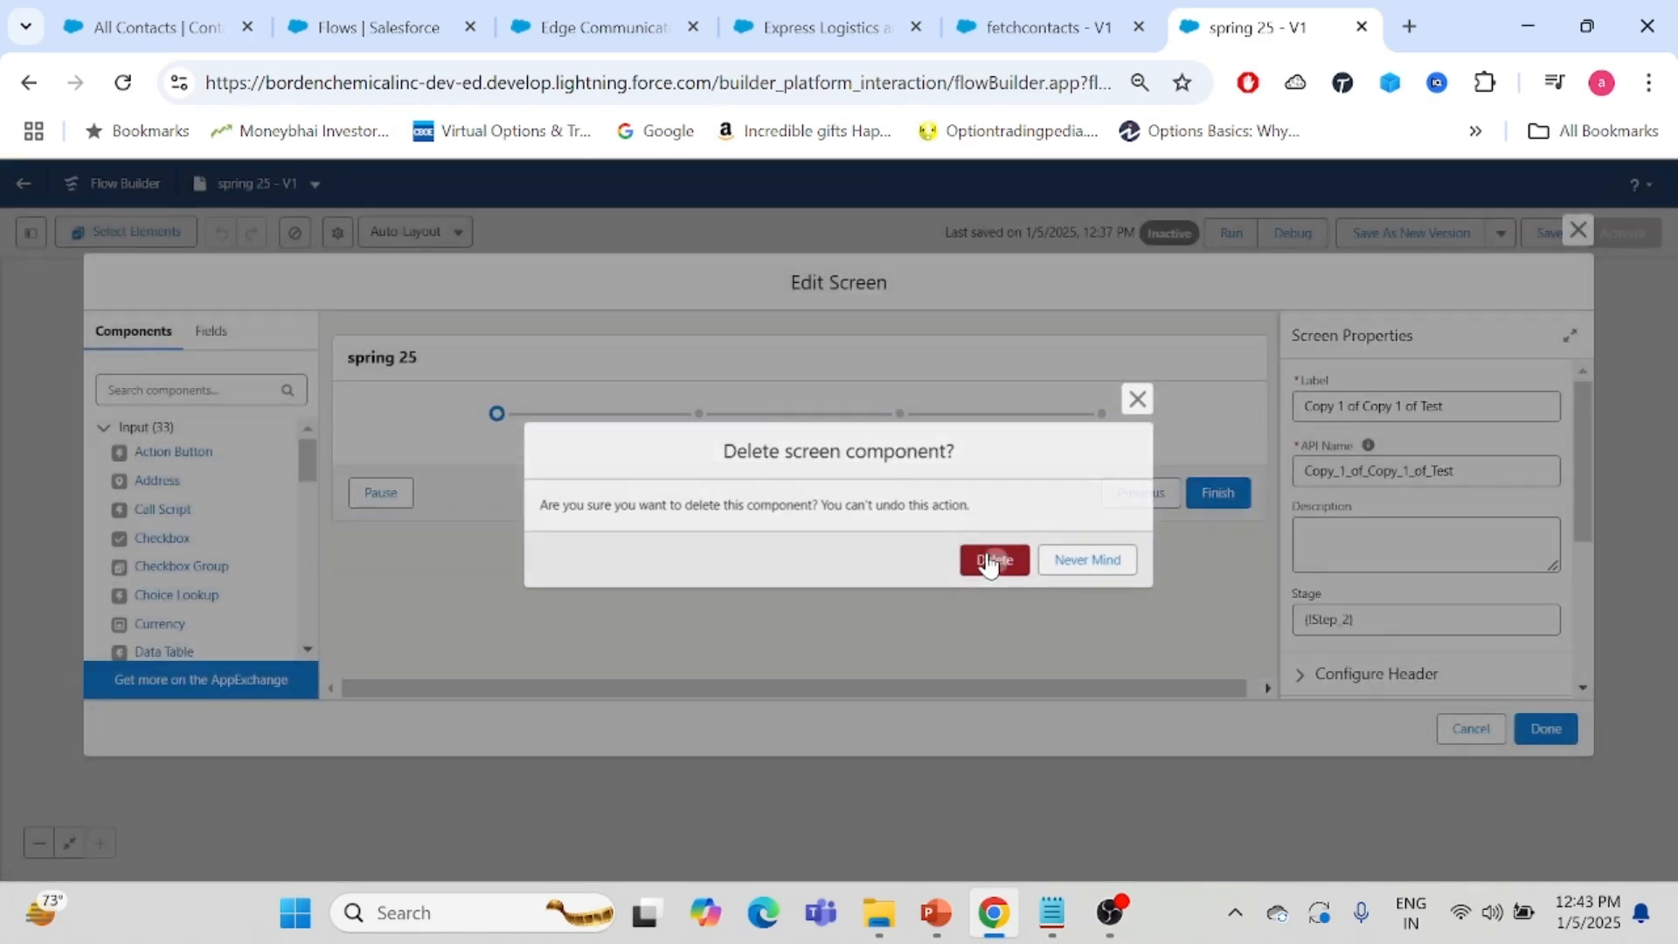
drag(163, 483, 675, 455)
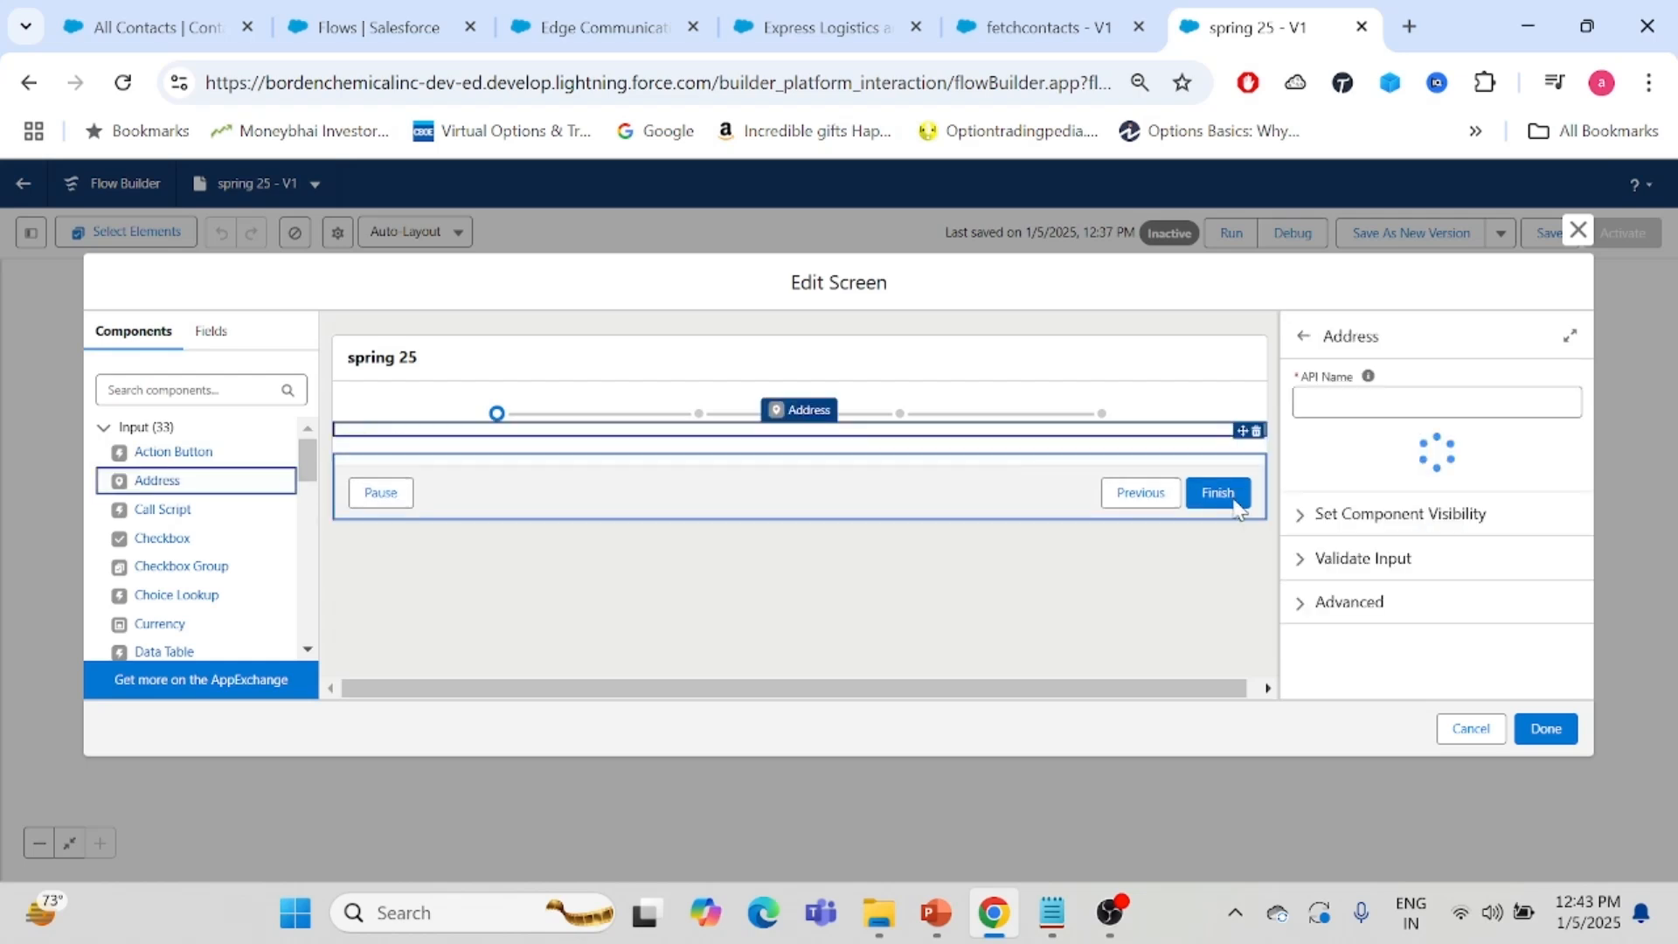
click(1322, 411)
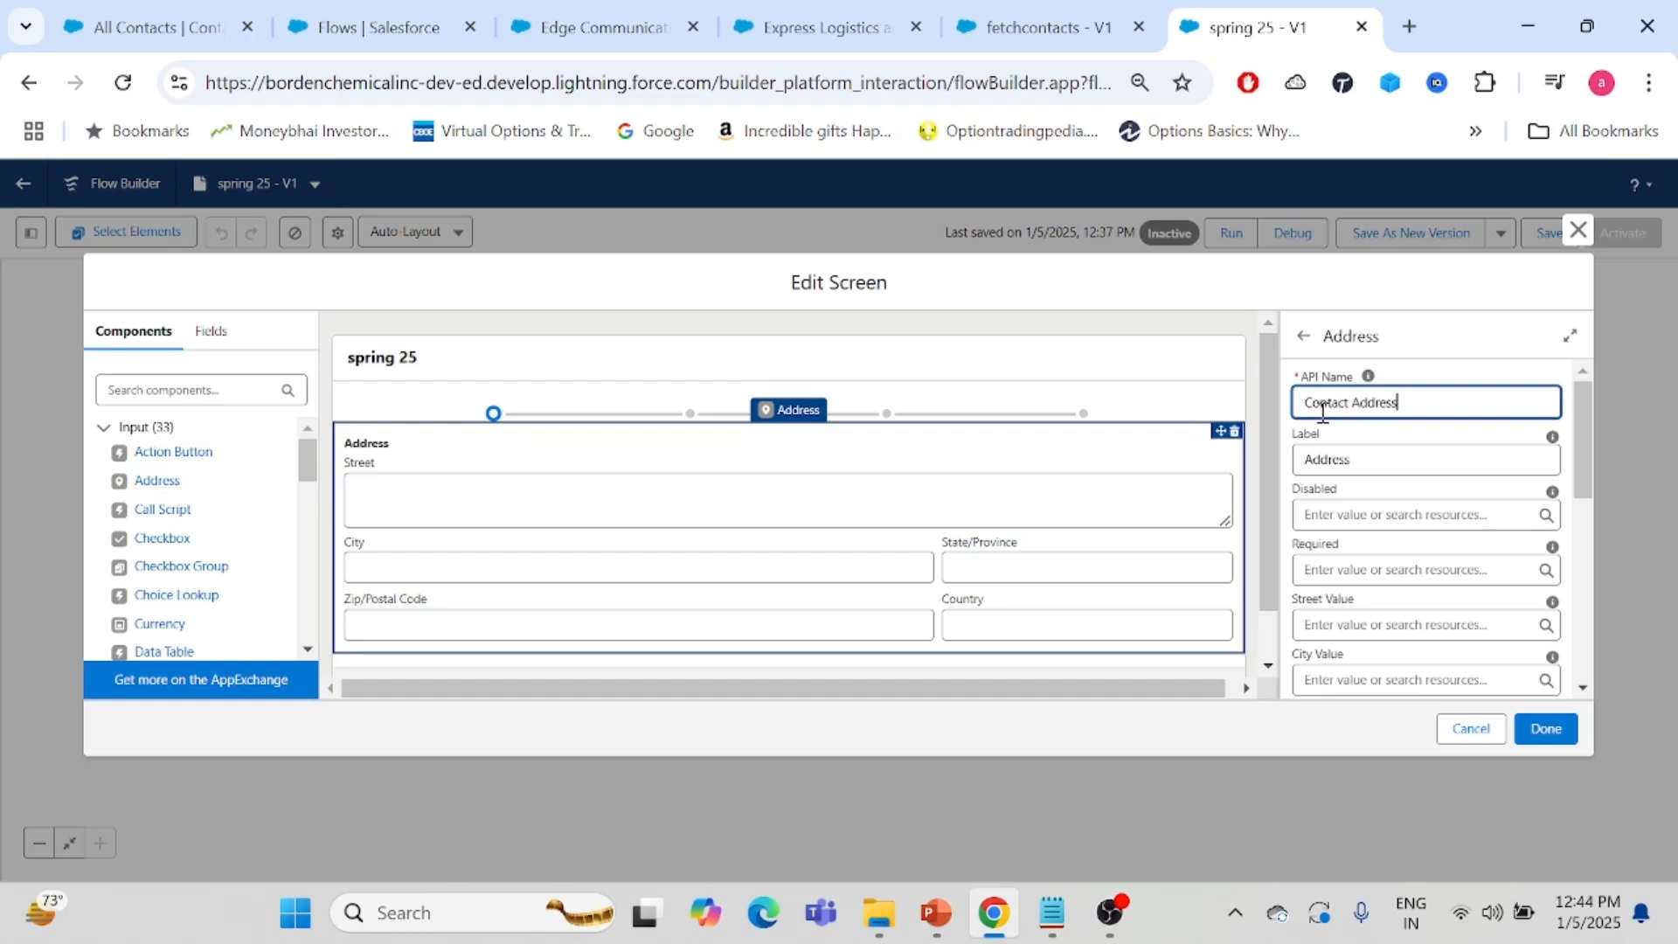
- Create a new stage resource Step 3 with order 3 and assign it as this screen's stage
click(1171, 351)
drag(1386, 622, 1232, 651)
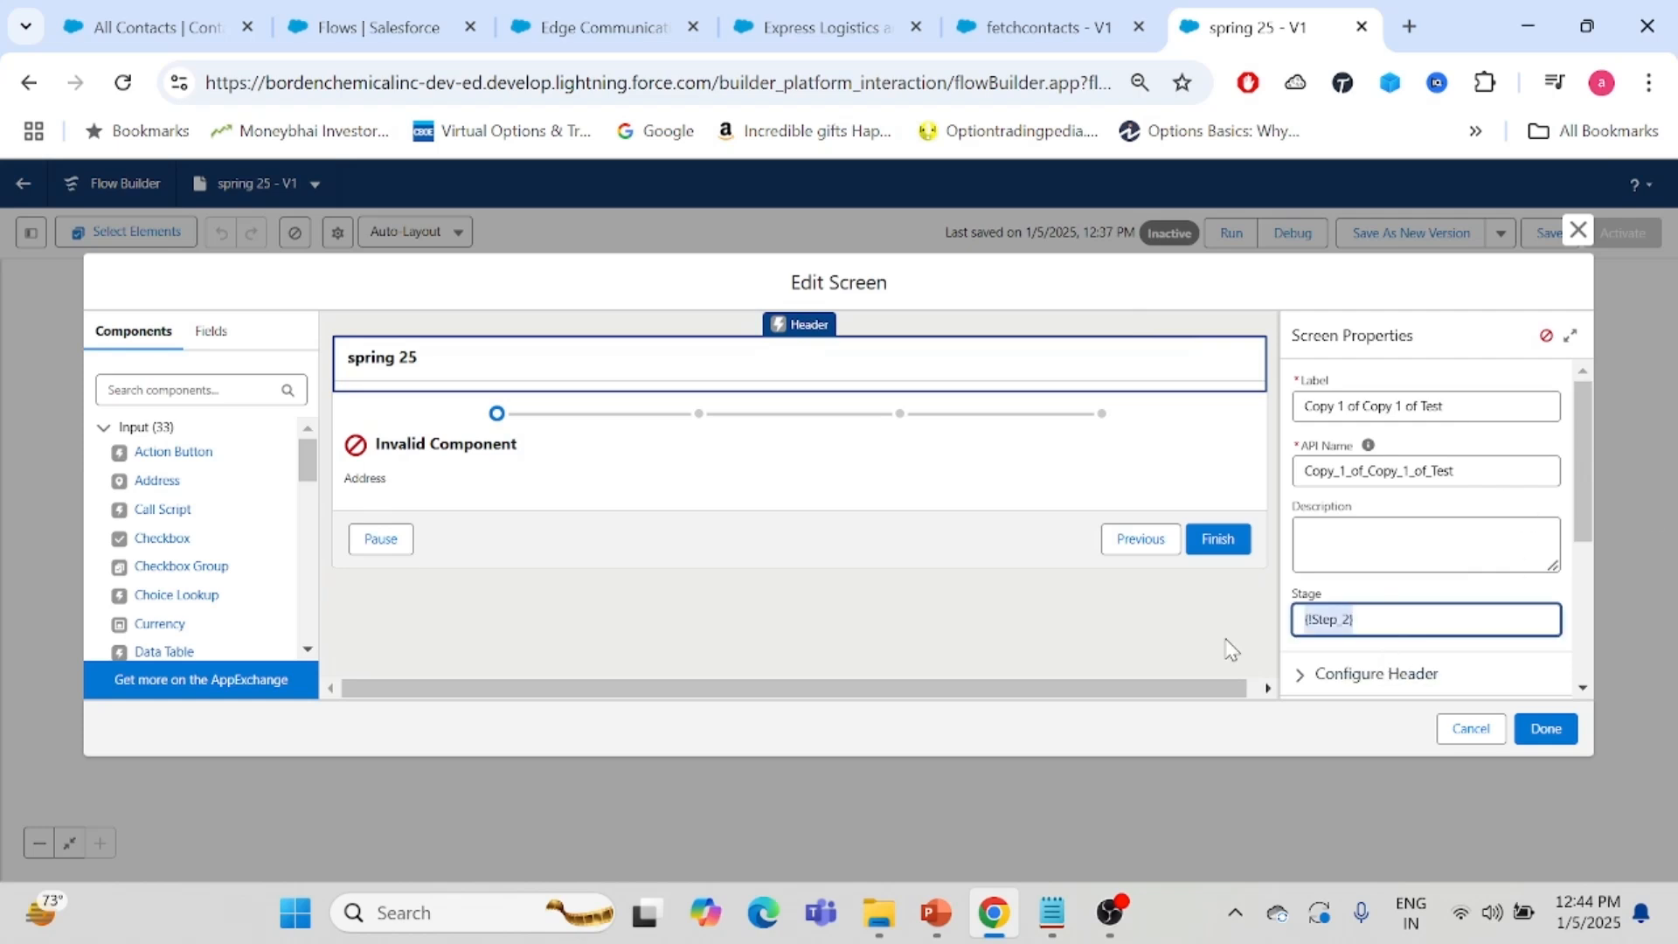
key(BackSpace)
click(1341, 660)
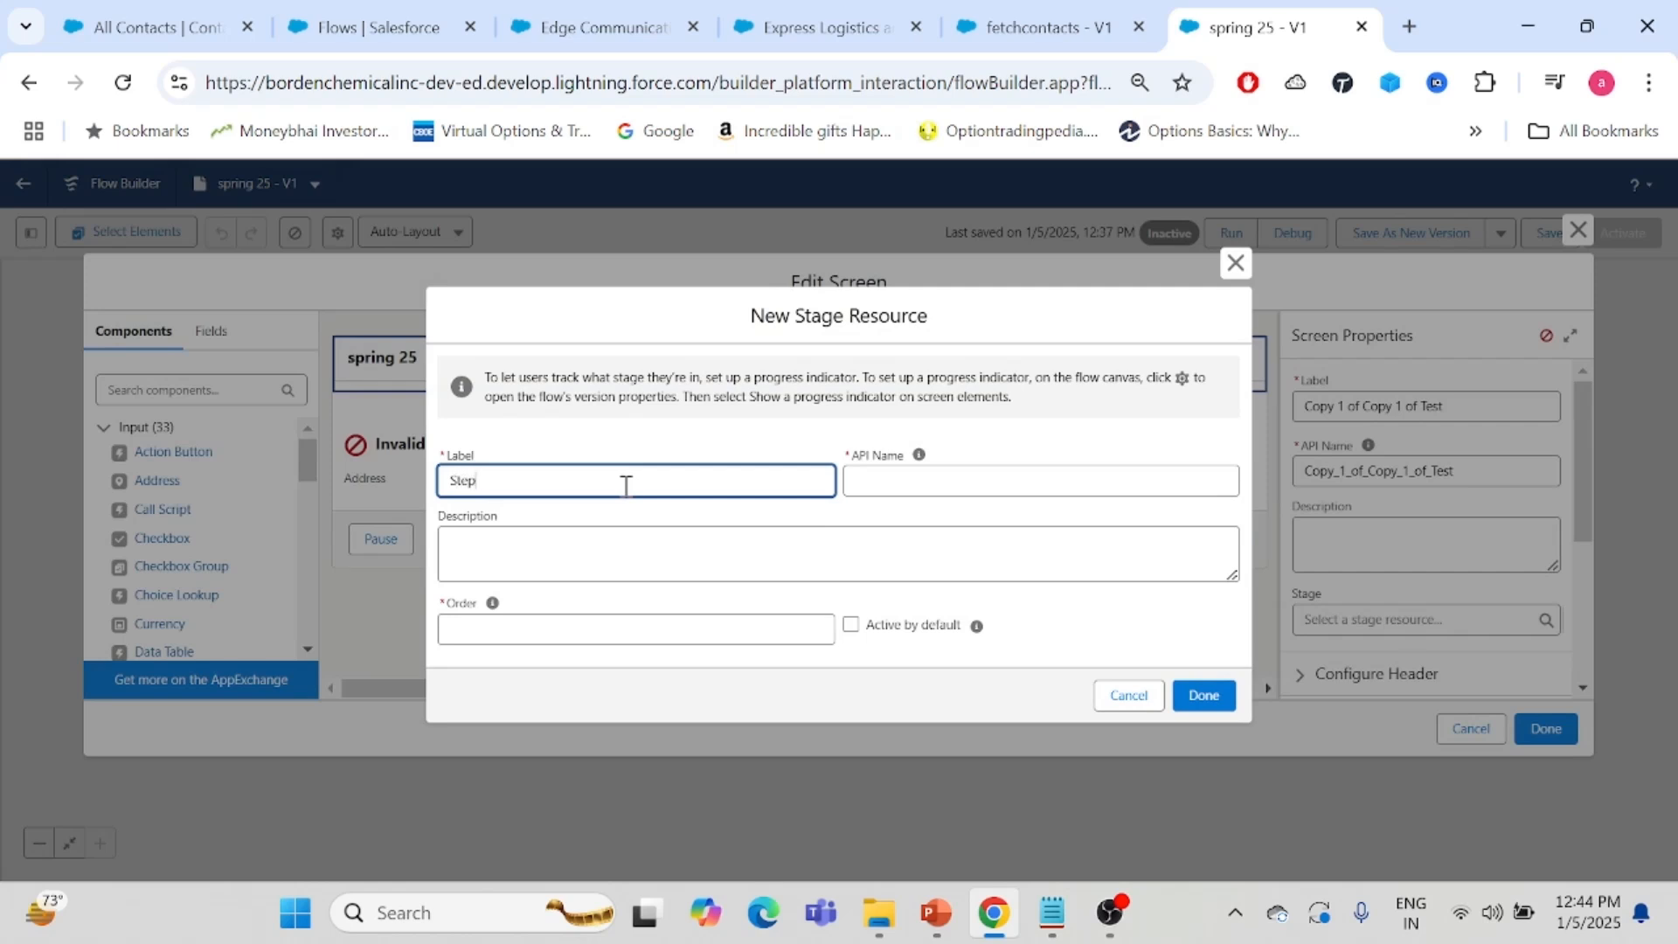
click(854, 513)
click(496, 631)
click(1203, 695)
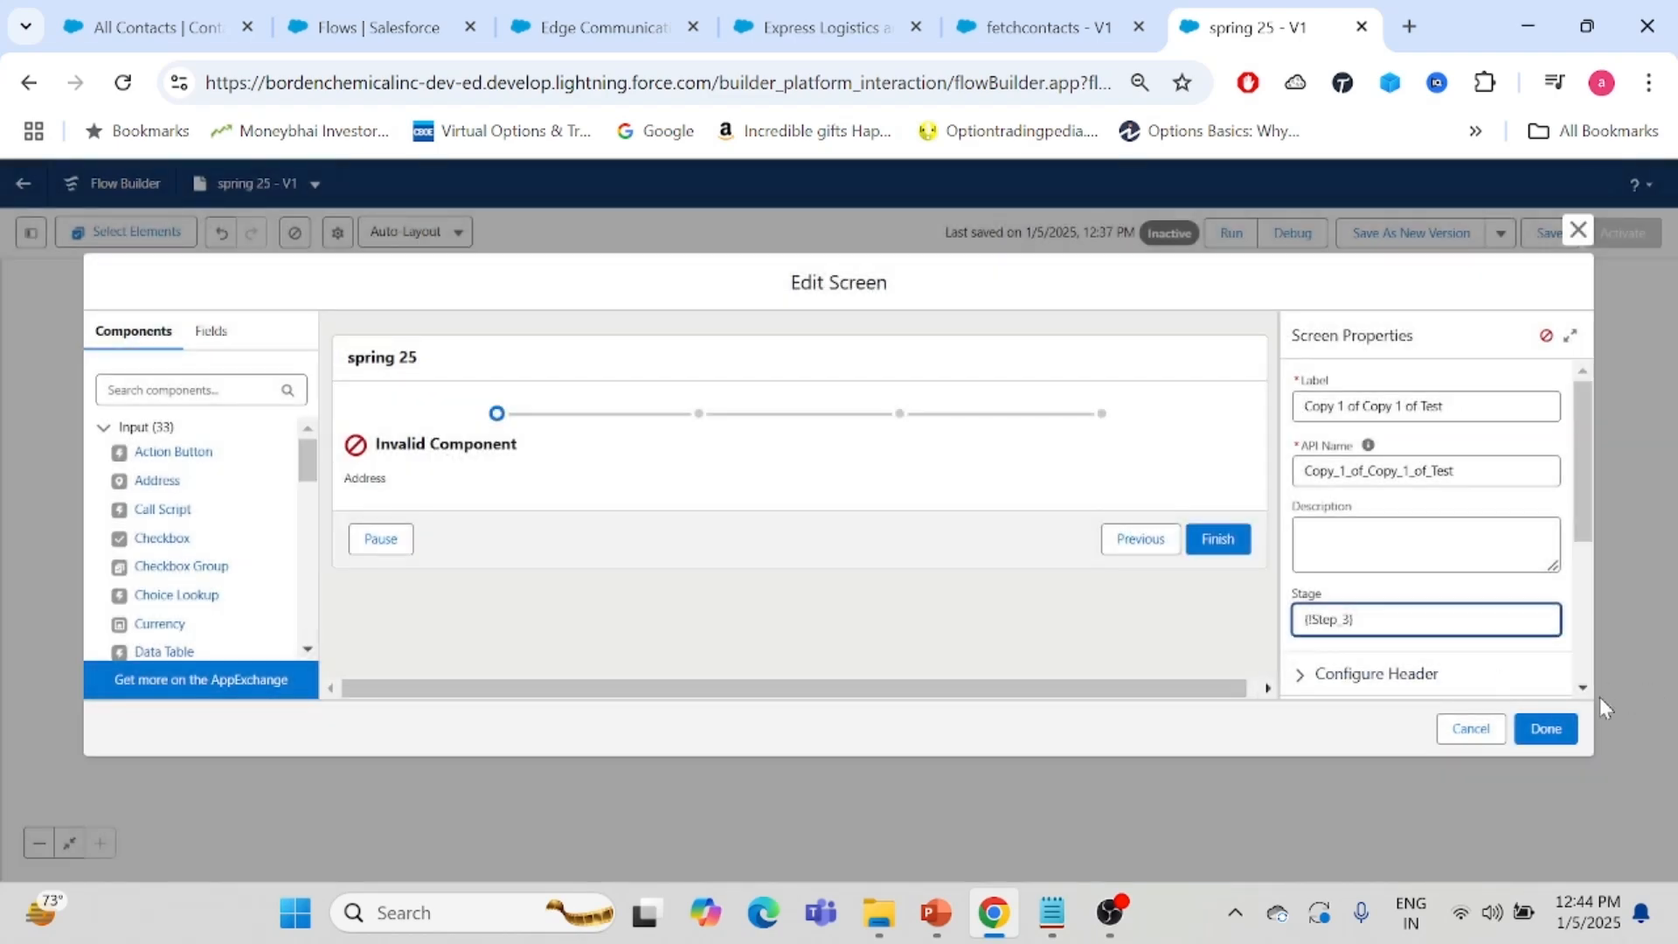
click(1544, 728)
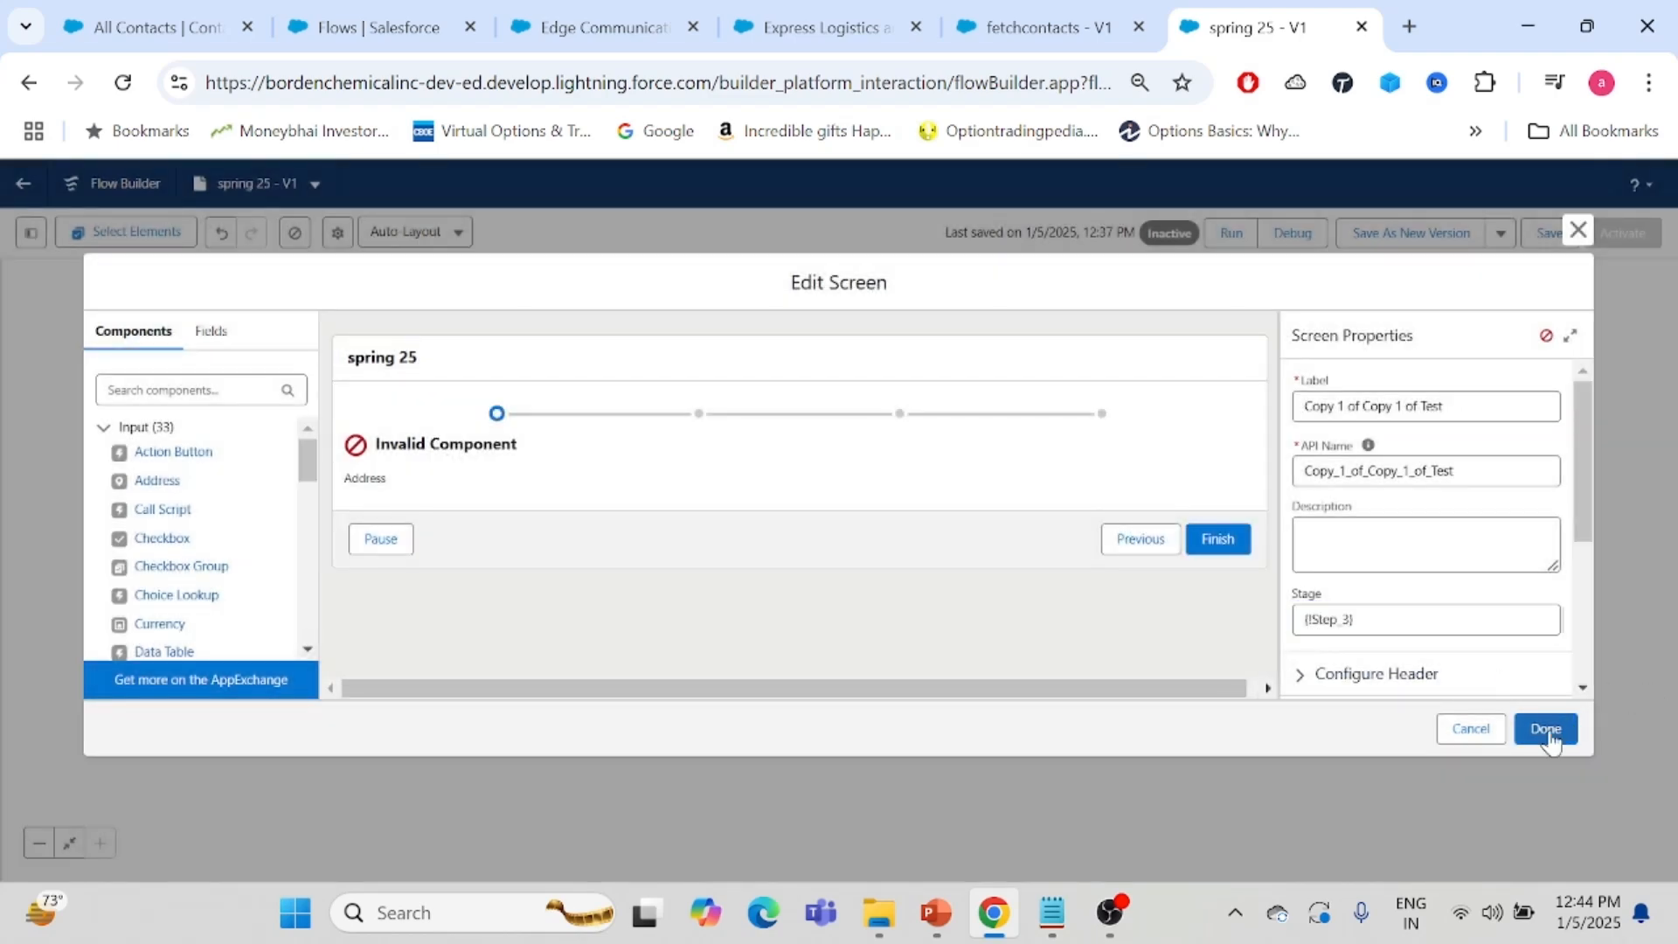
- Change the Address component's API name to ContactAddress
click(1590, 637)
click(614, 479)
click(1351, 401)
key(BackSpace)
click(1369, 443)
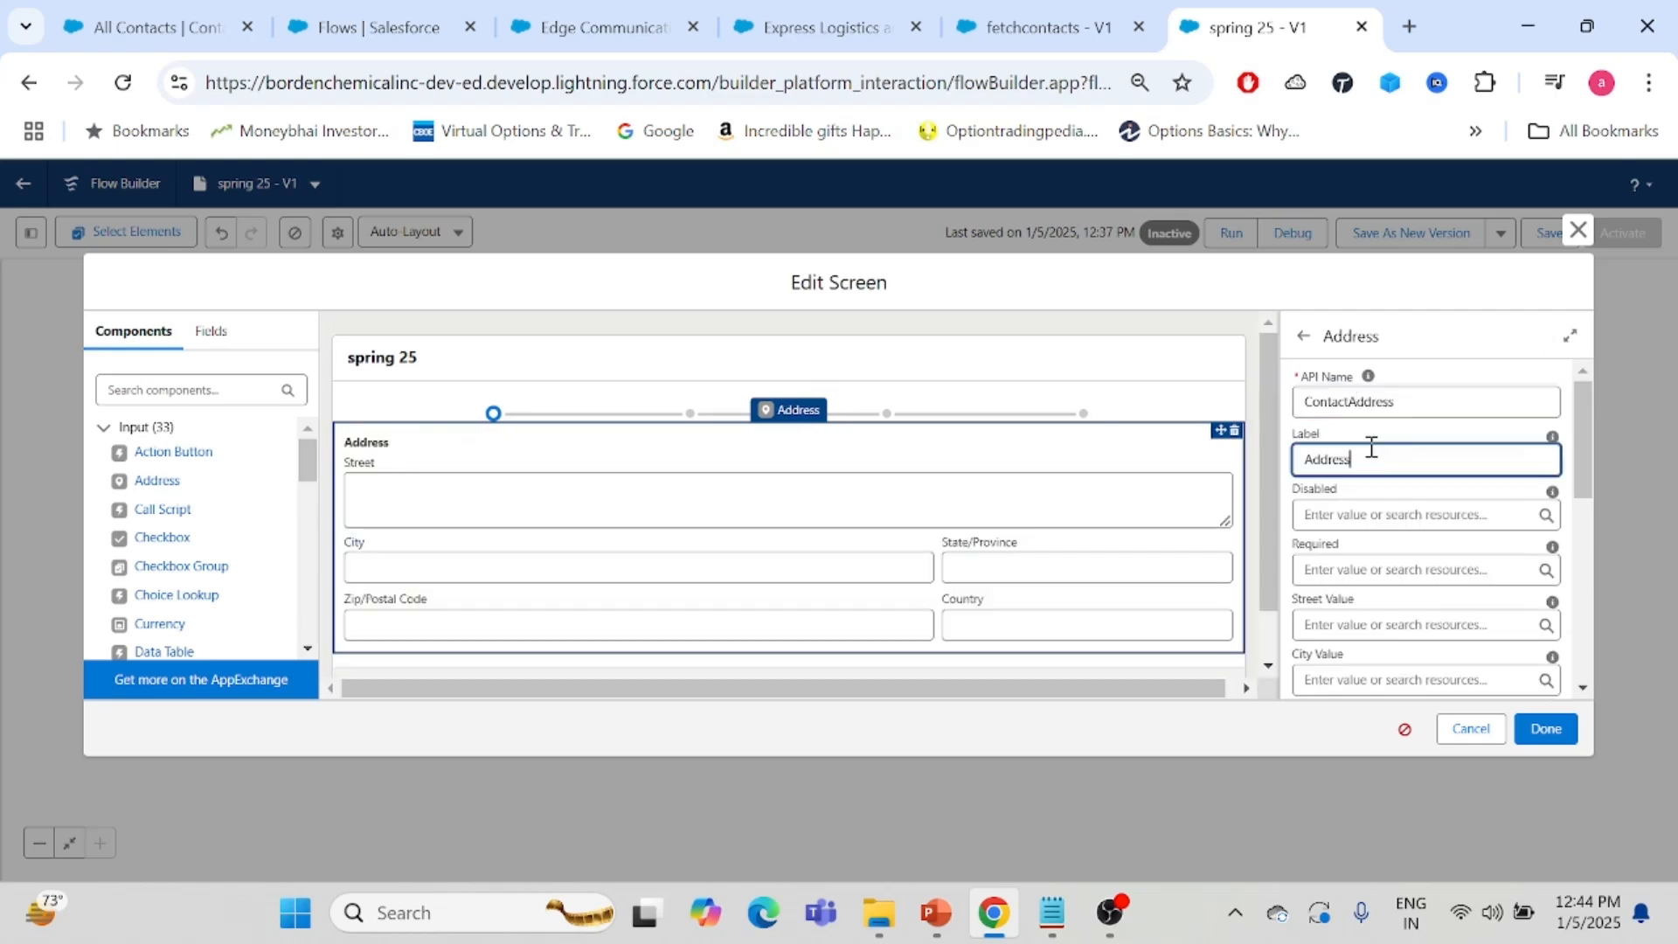
- Close the screen editor and save the flow
click(1543, 731)
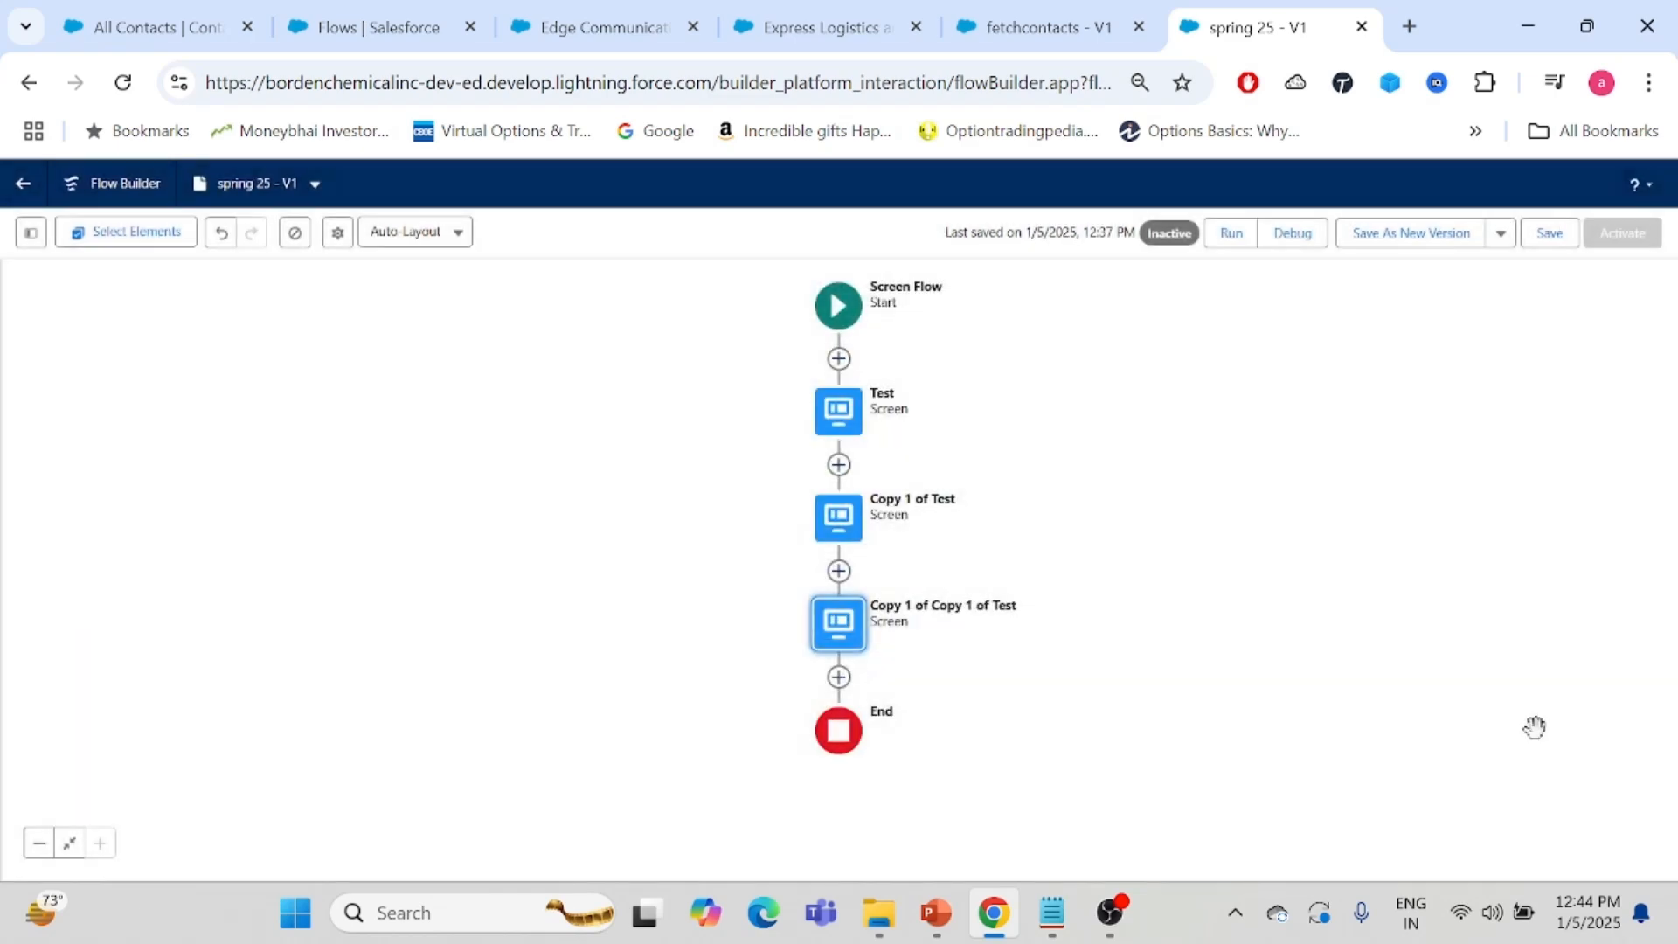
click(1543, 234)
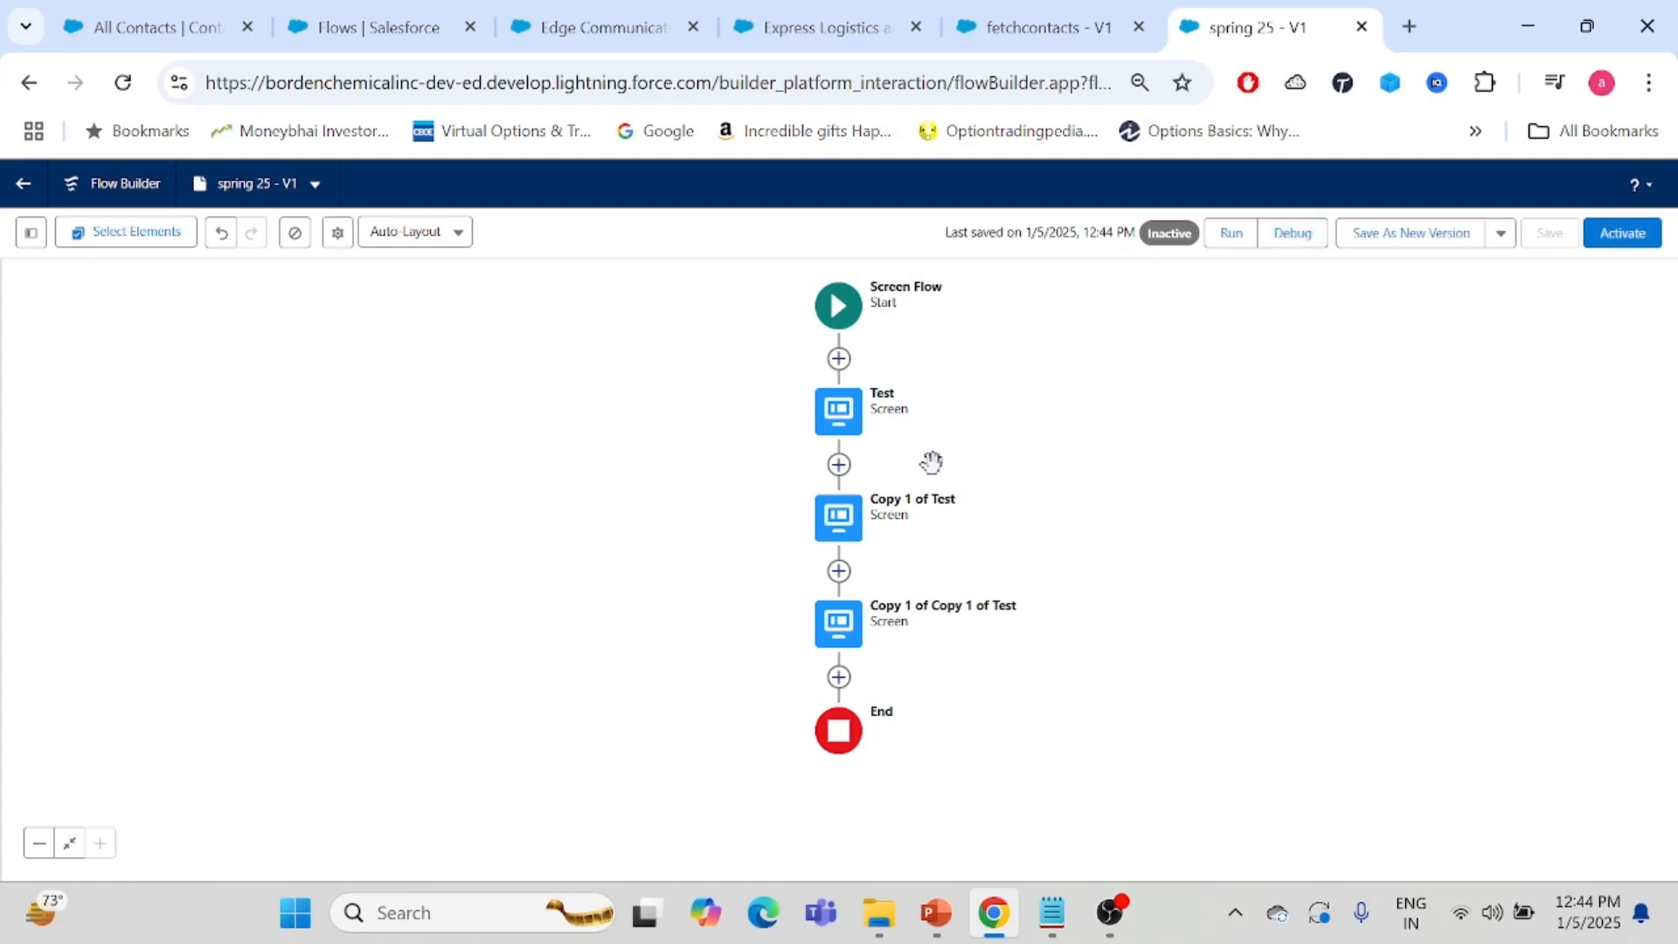
- Debug the flow and enter testing as the Account Id on the first screen before continuing
click(1294, 234)
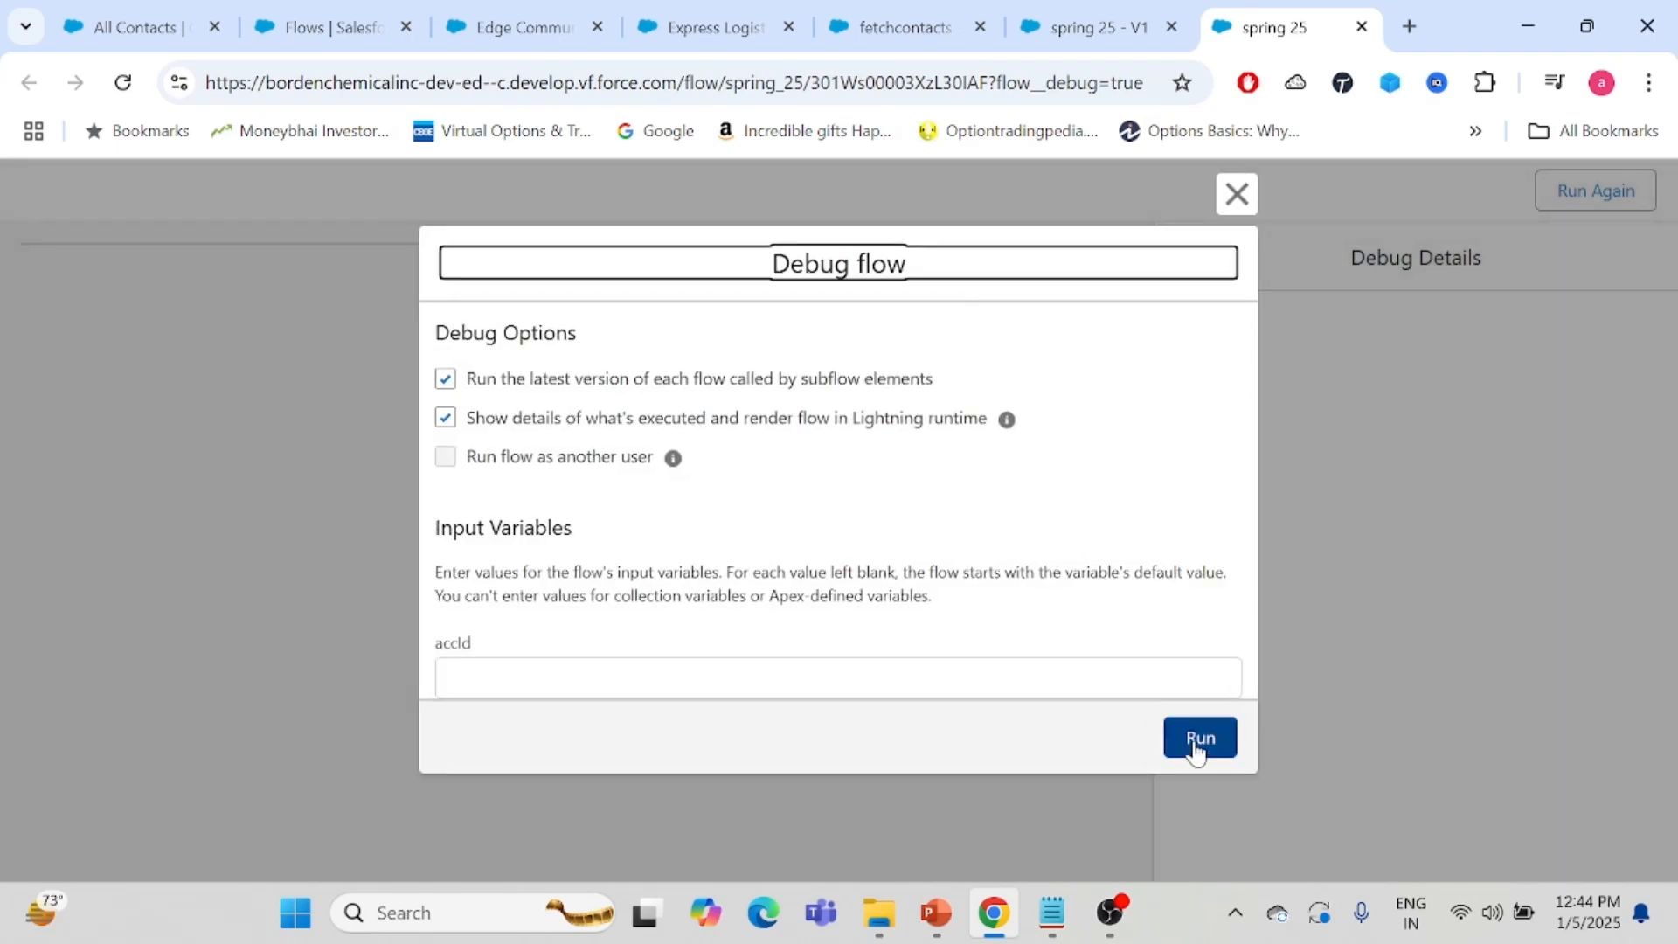
click(1199, 739)
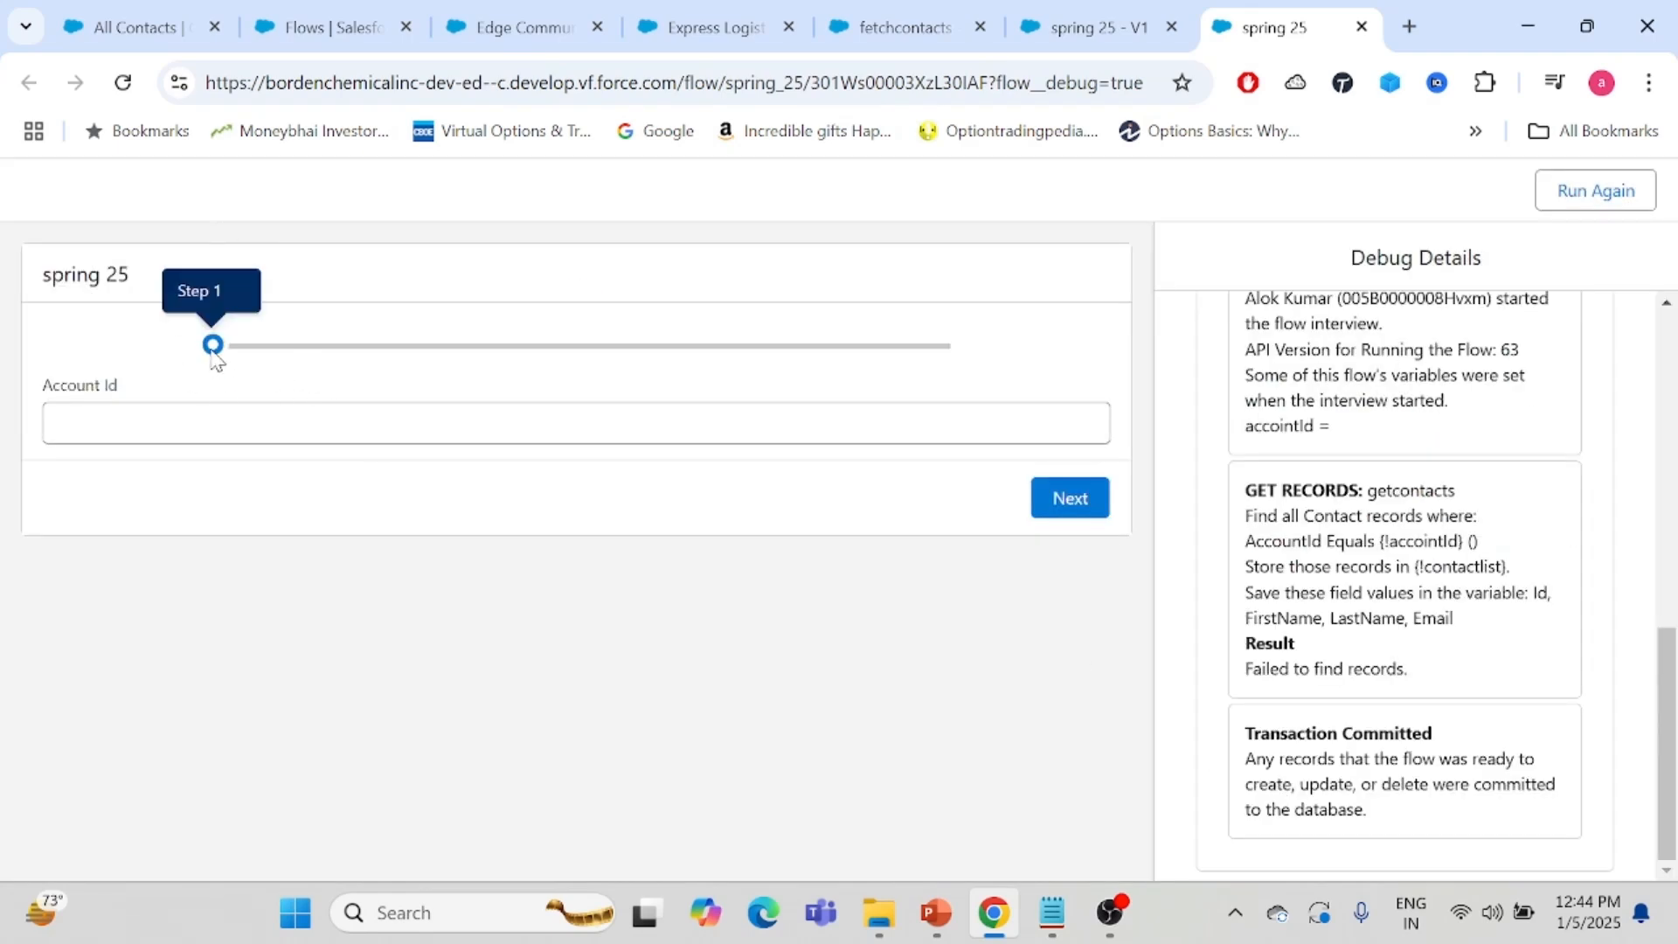
click(138, 426)
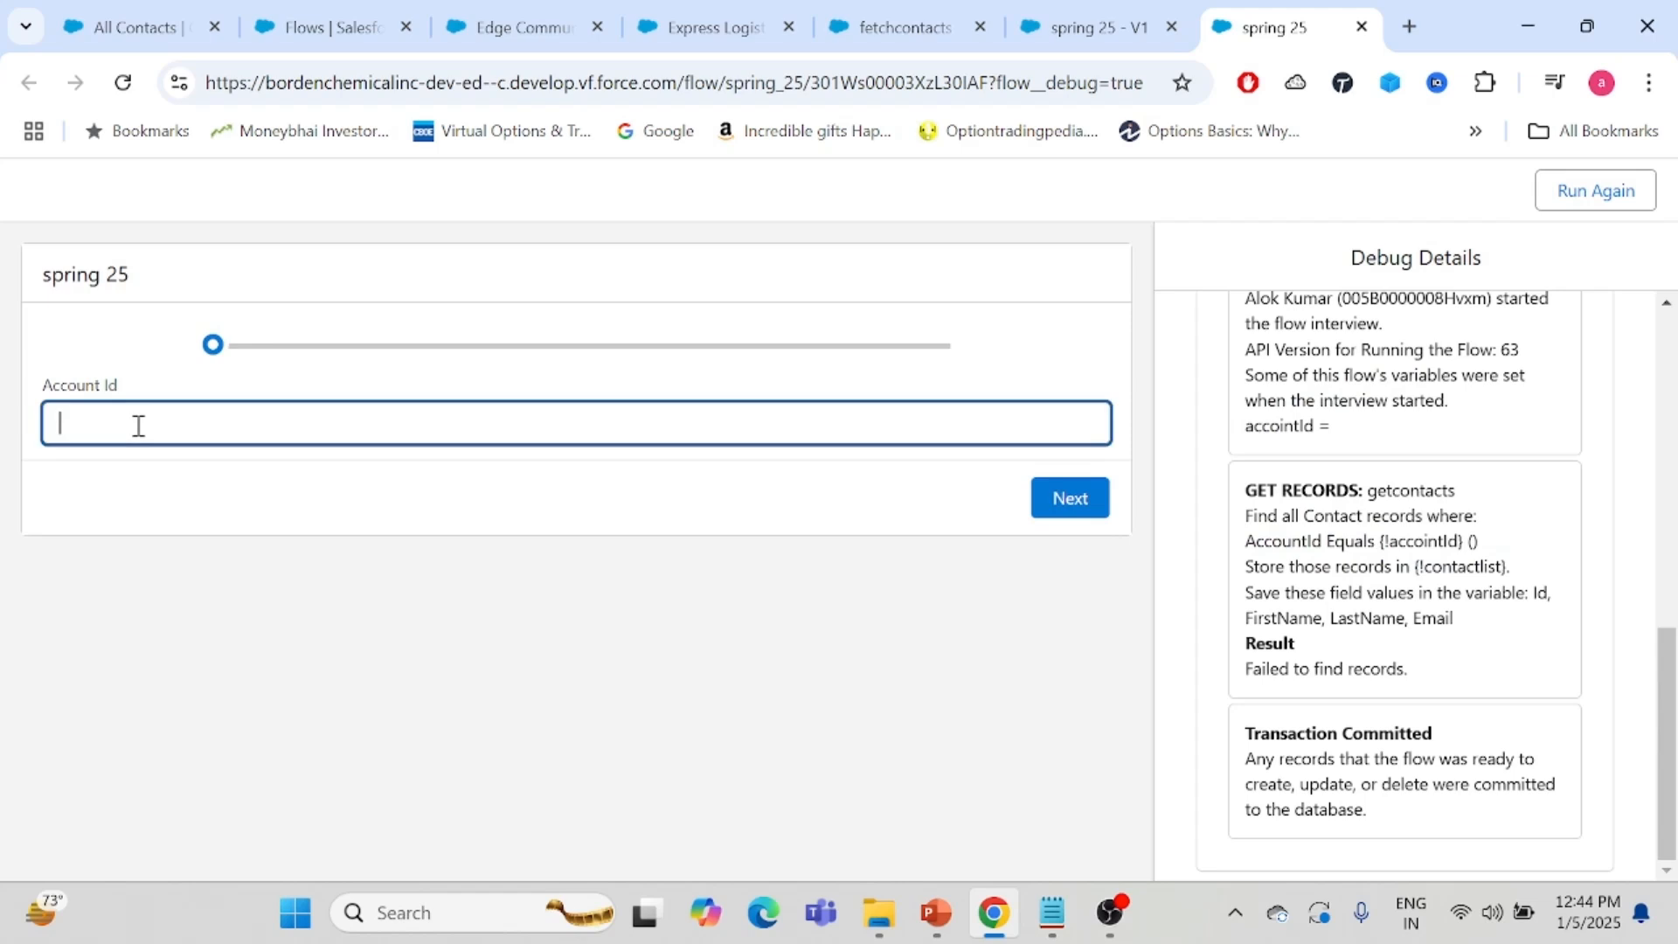
text(testing)
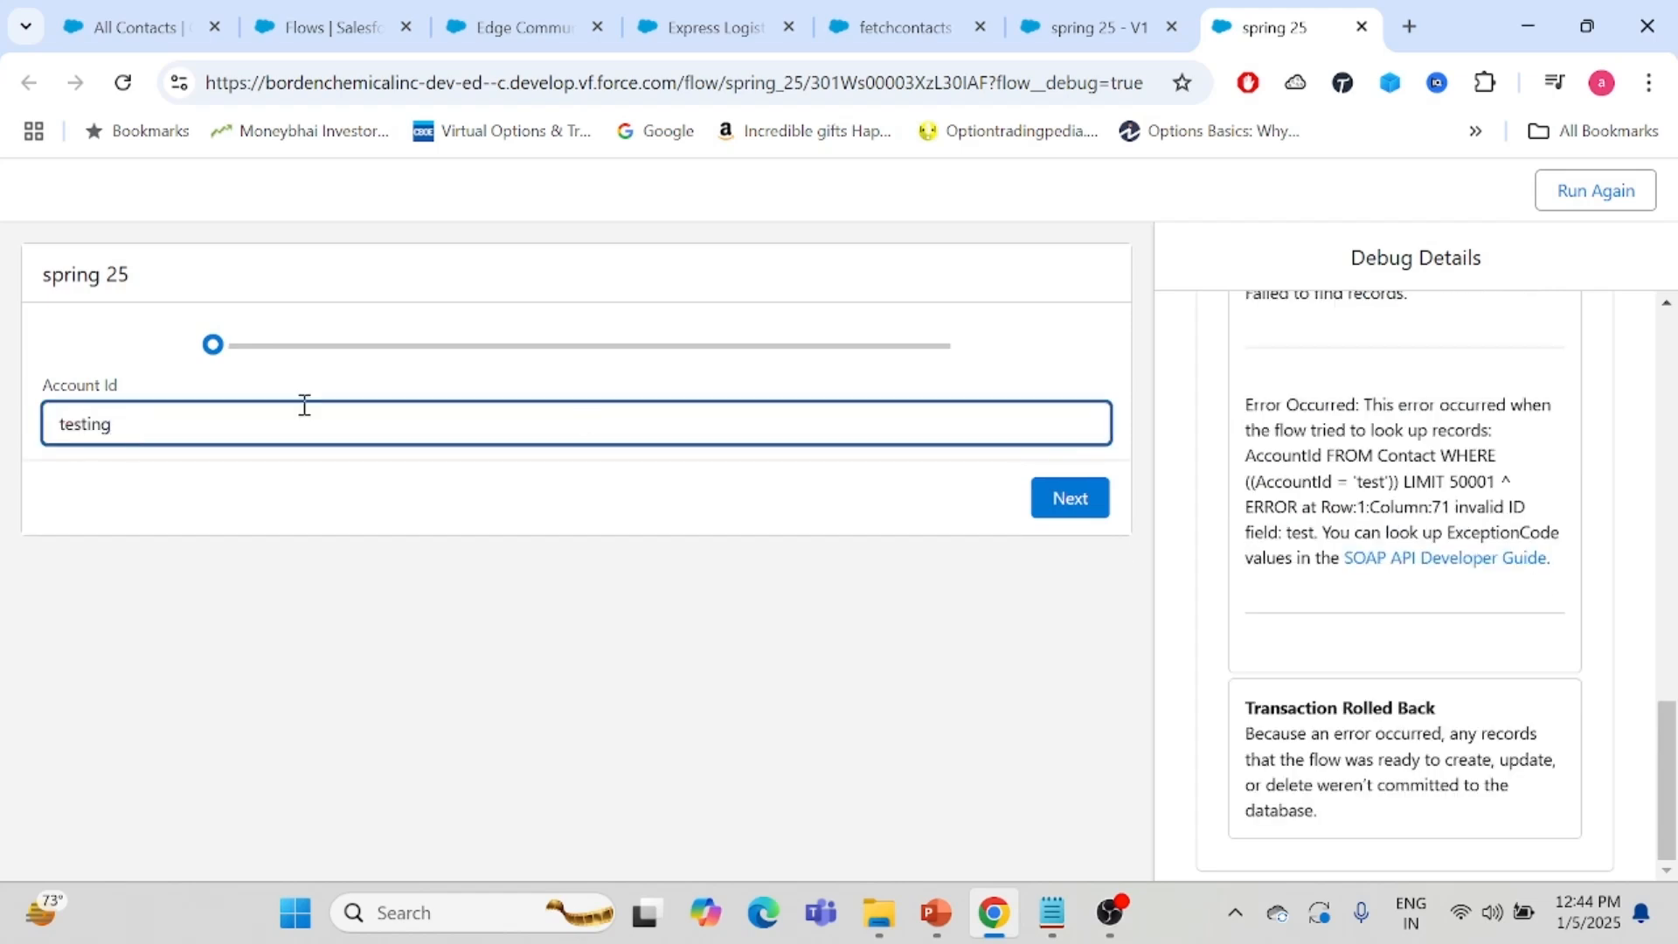
click(1060, 509)
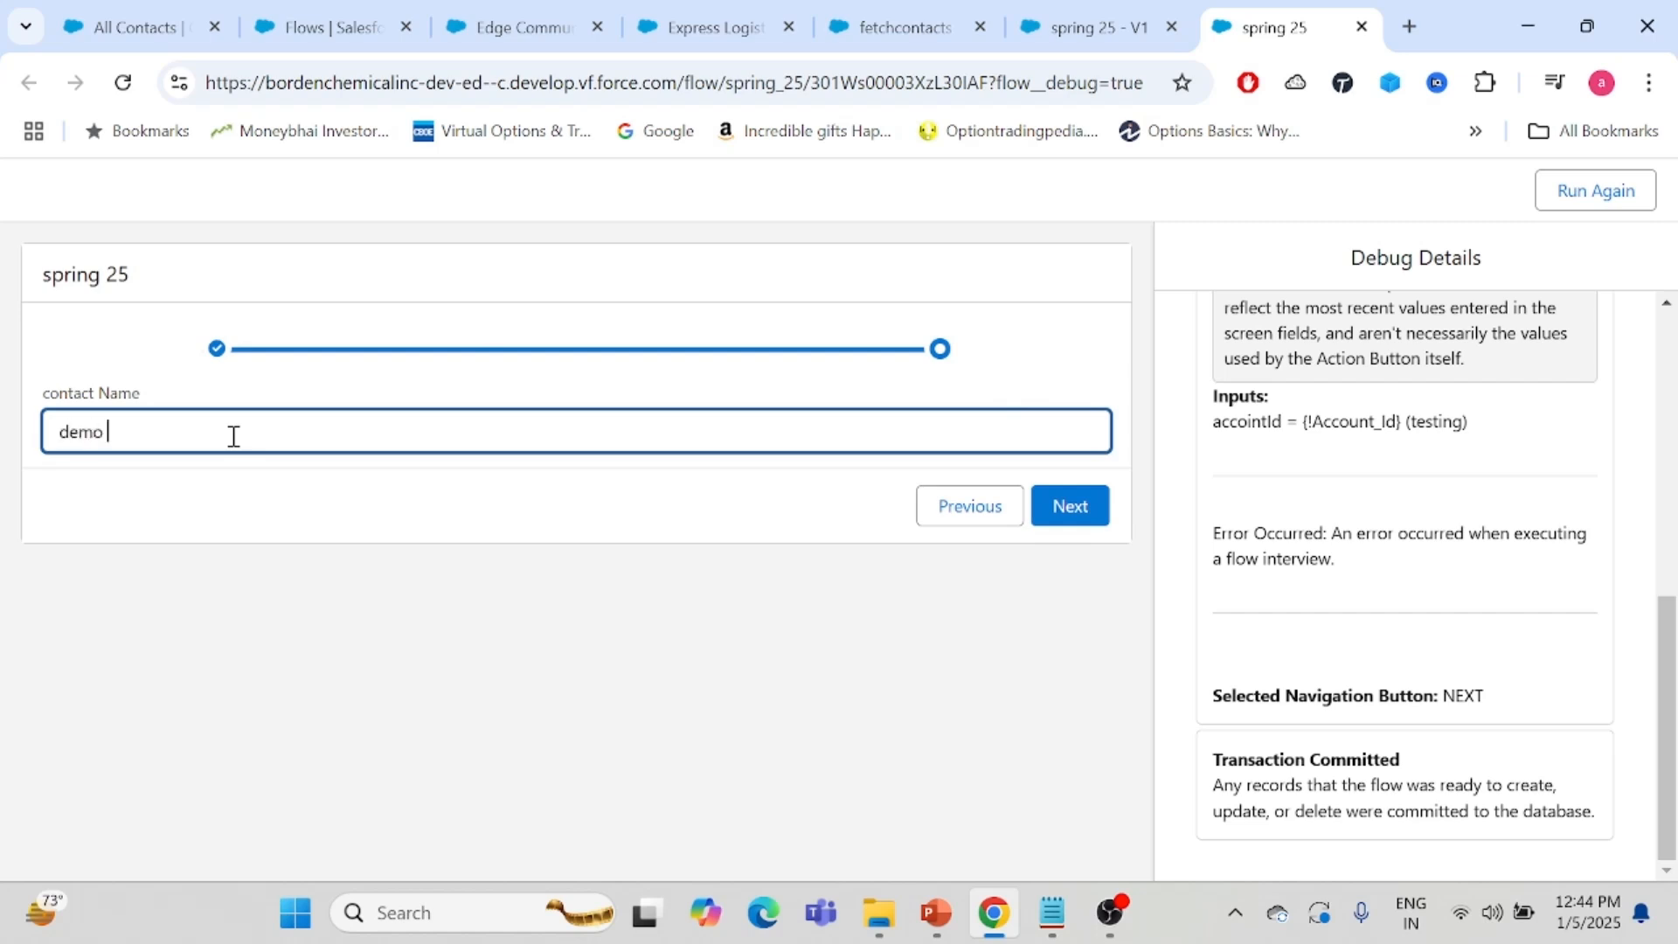
- Enter demo contact as the contact name, advance to the address screen, and close the debug tab
text(contact)
click(1064, 507)
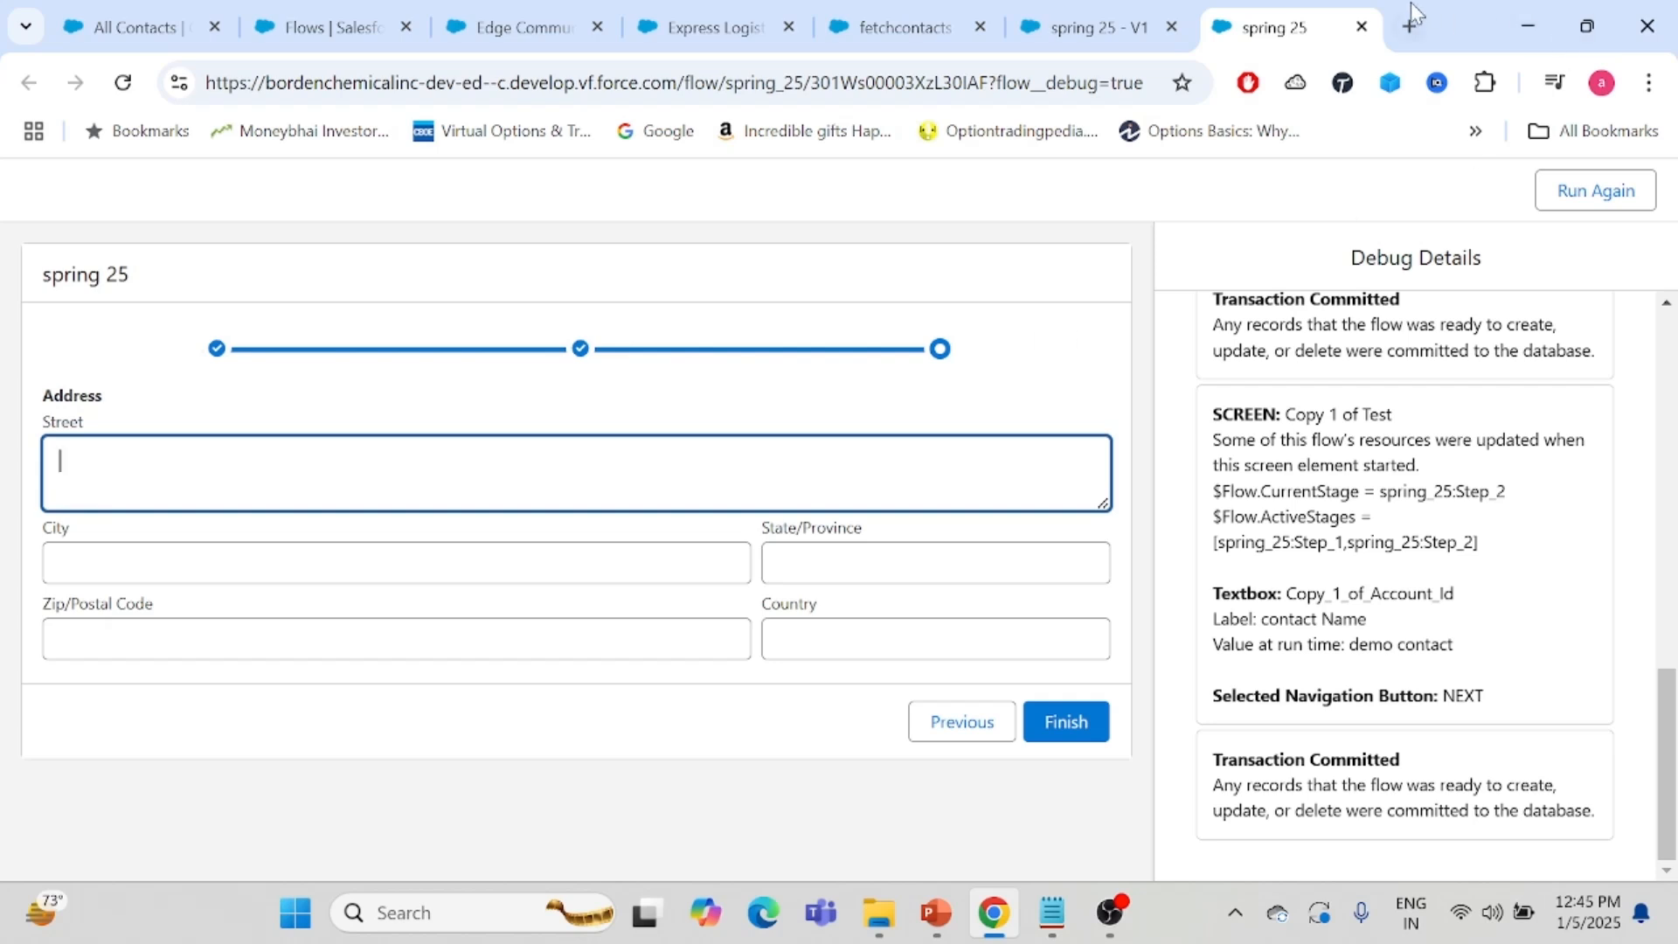
click(1361, 26)
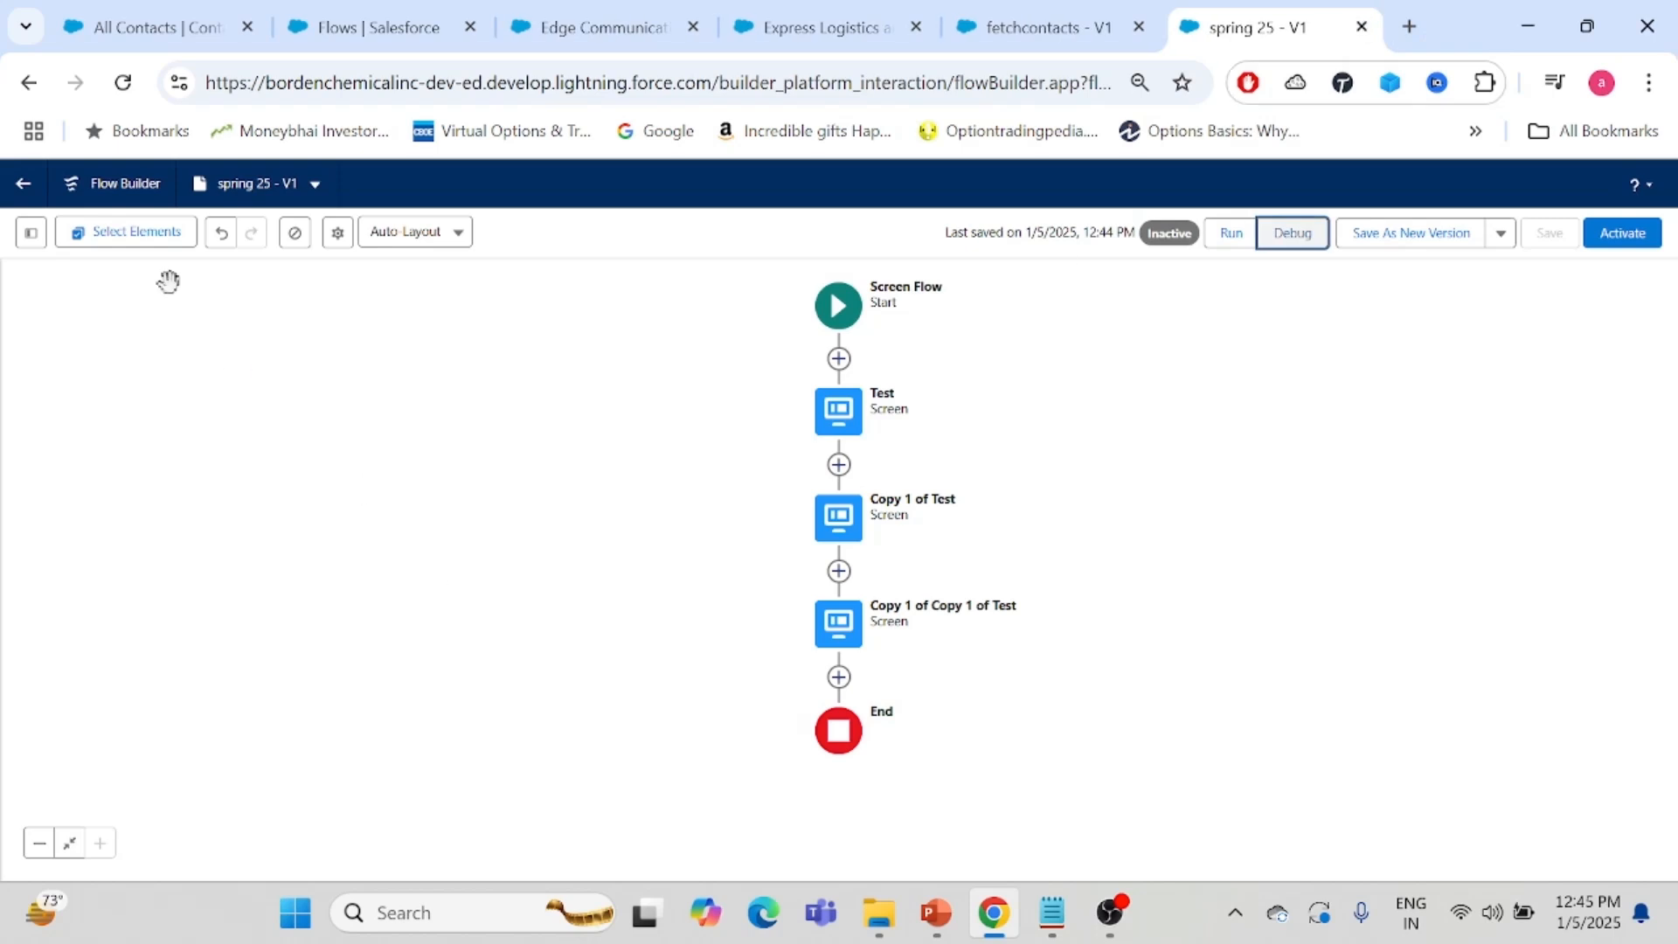
- In the flow's version properties, set the progress indicator type to Path: Top of Screen and save the flow
click(337, 234)
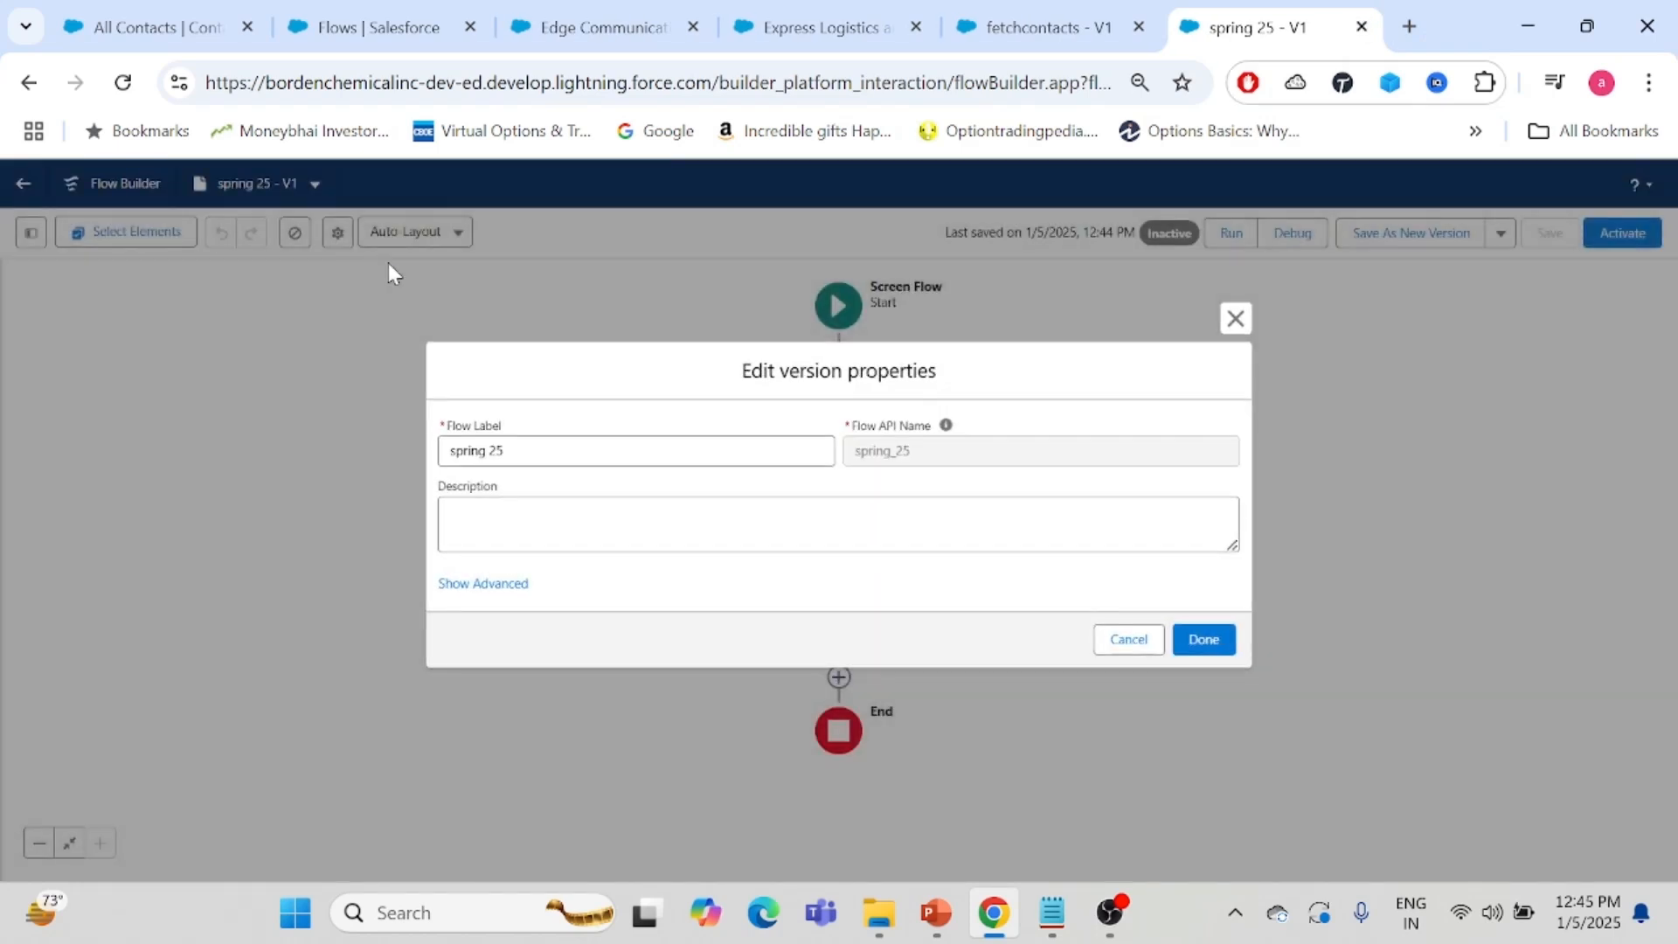
click(476, 582)
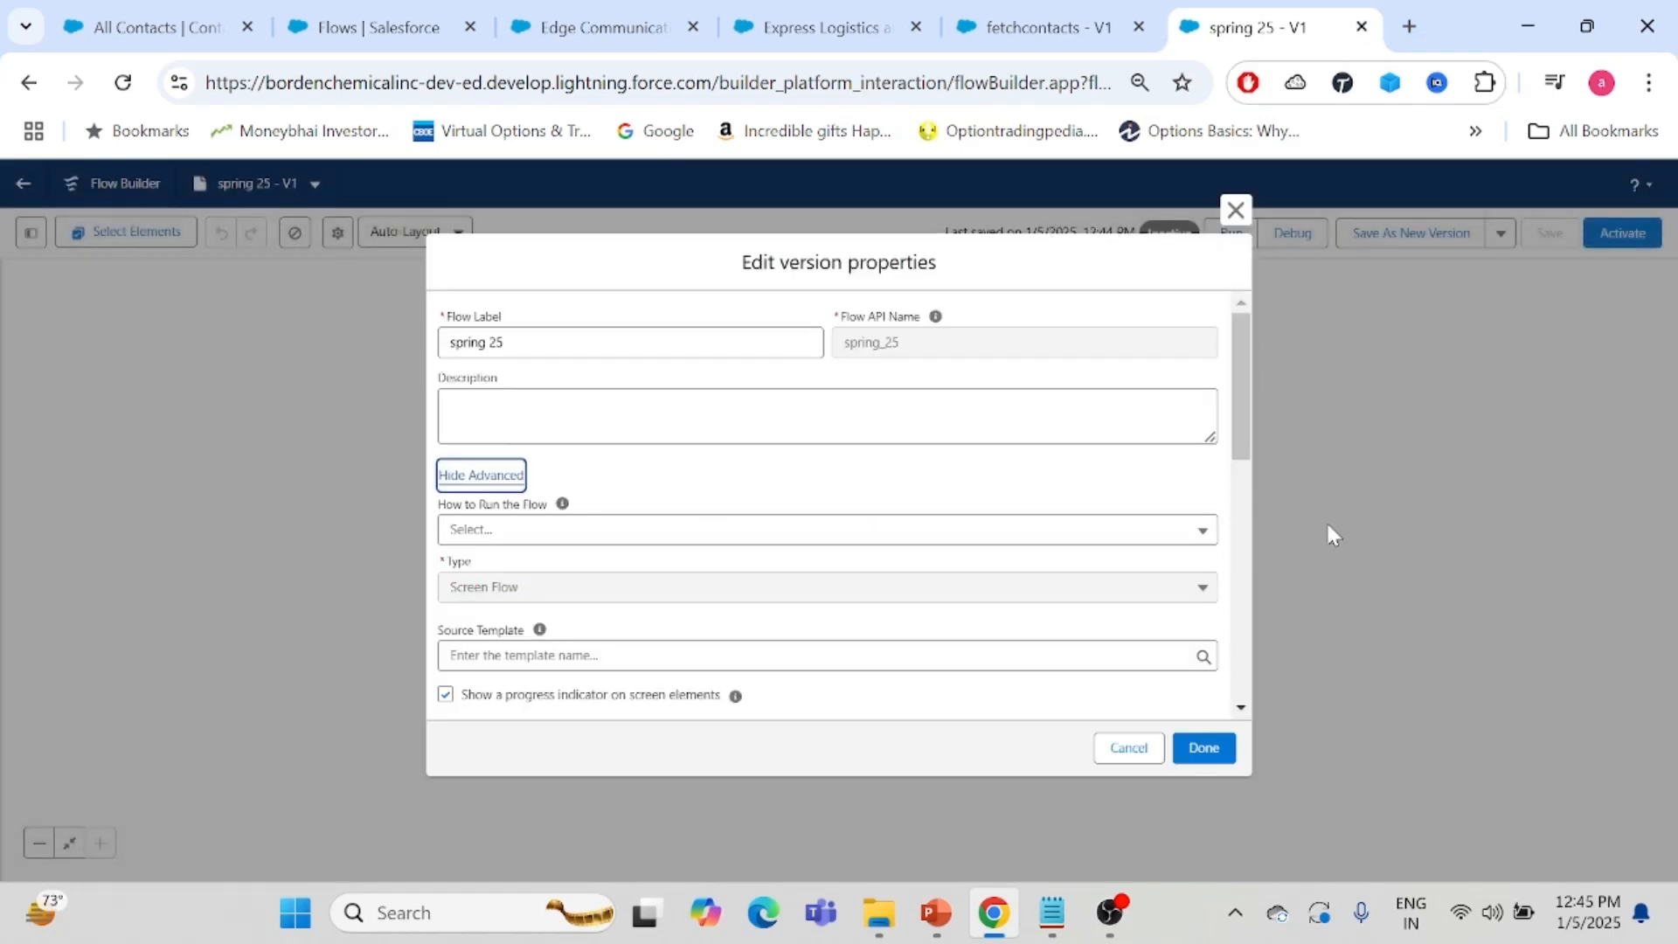
drag(1234, 365, 1243, 468)
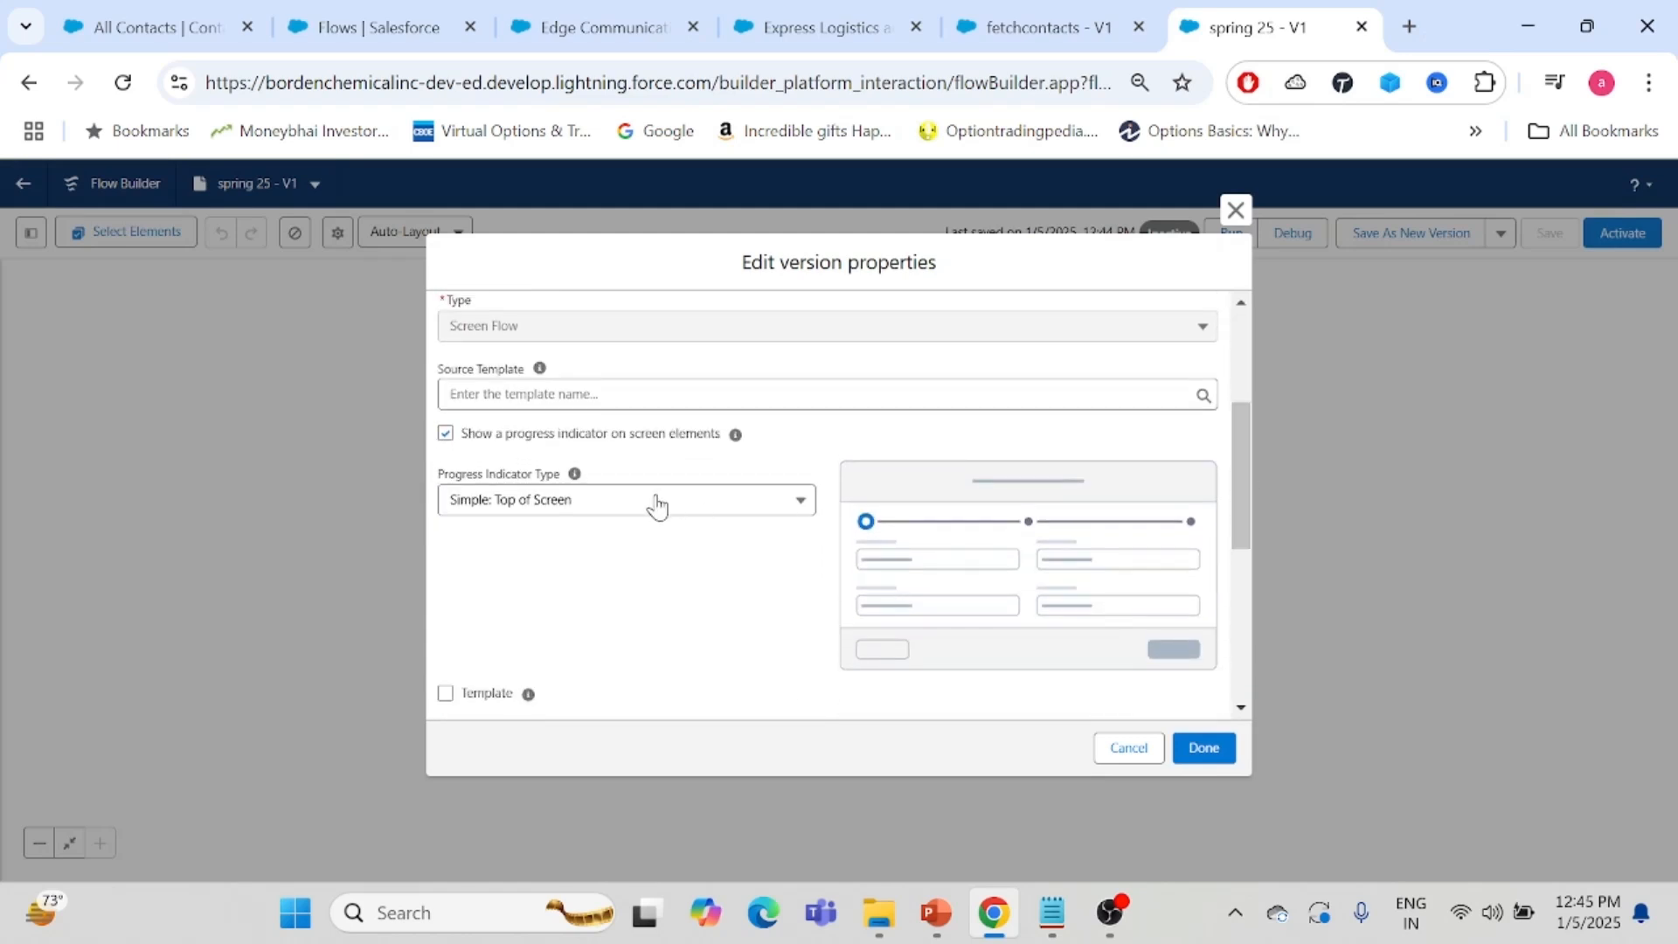
click(621, 502)
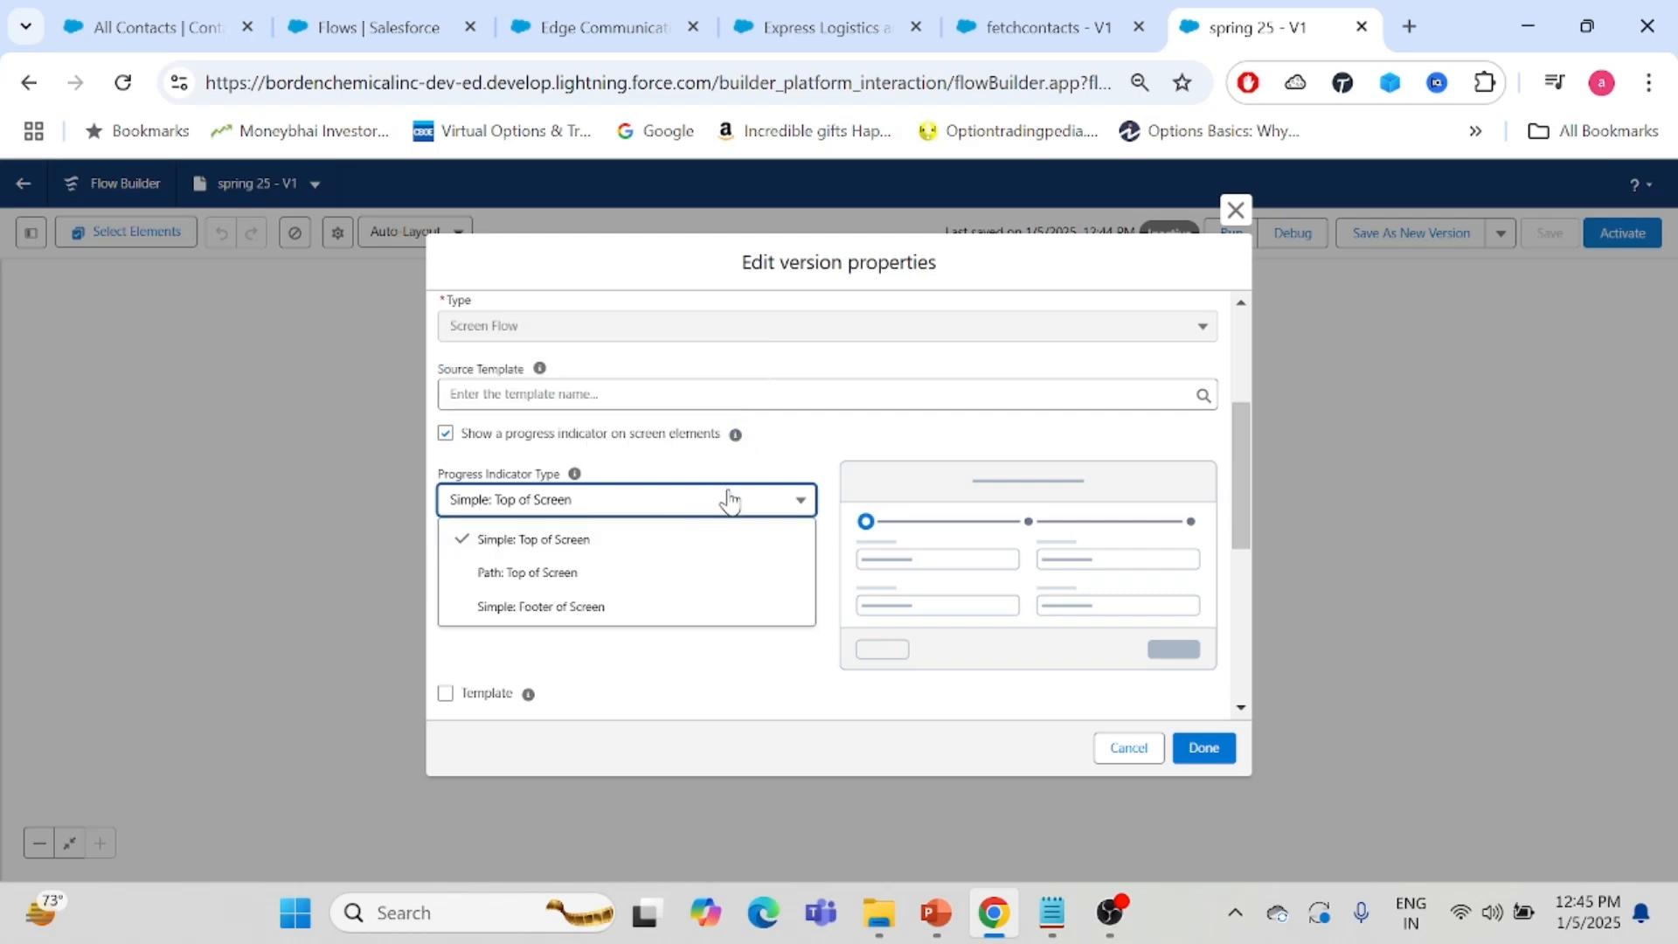
click(660, 577)
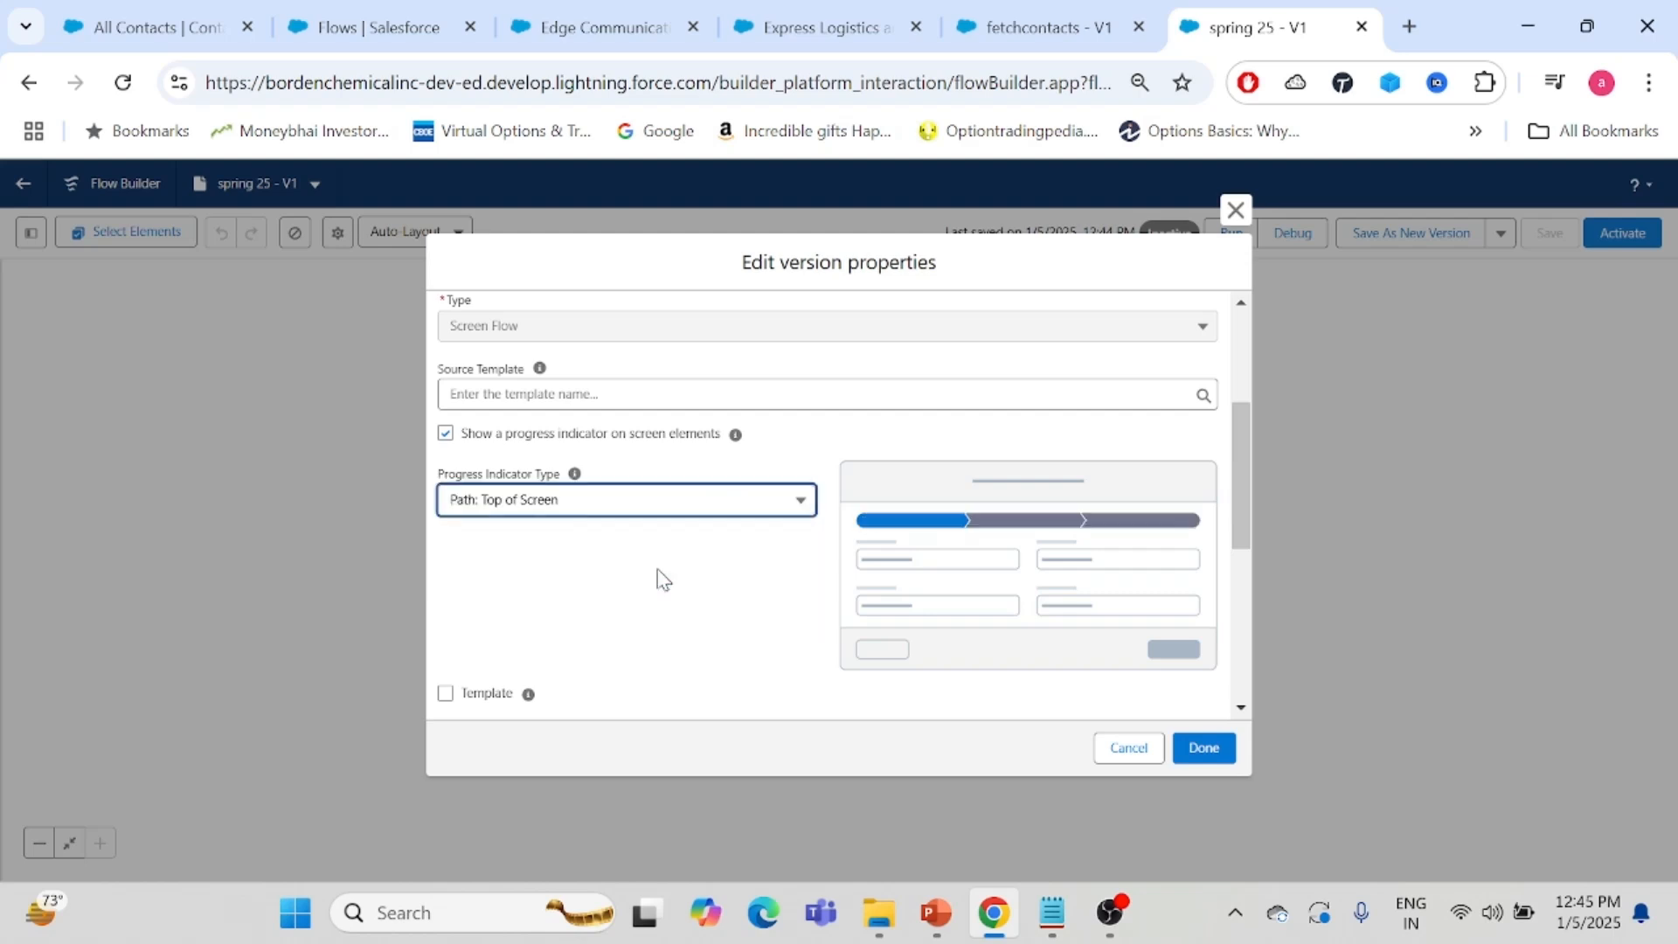
click(594, 512)
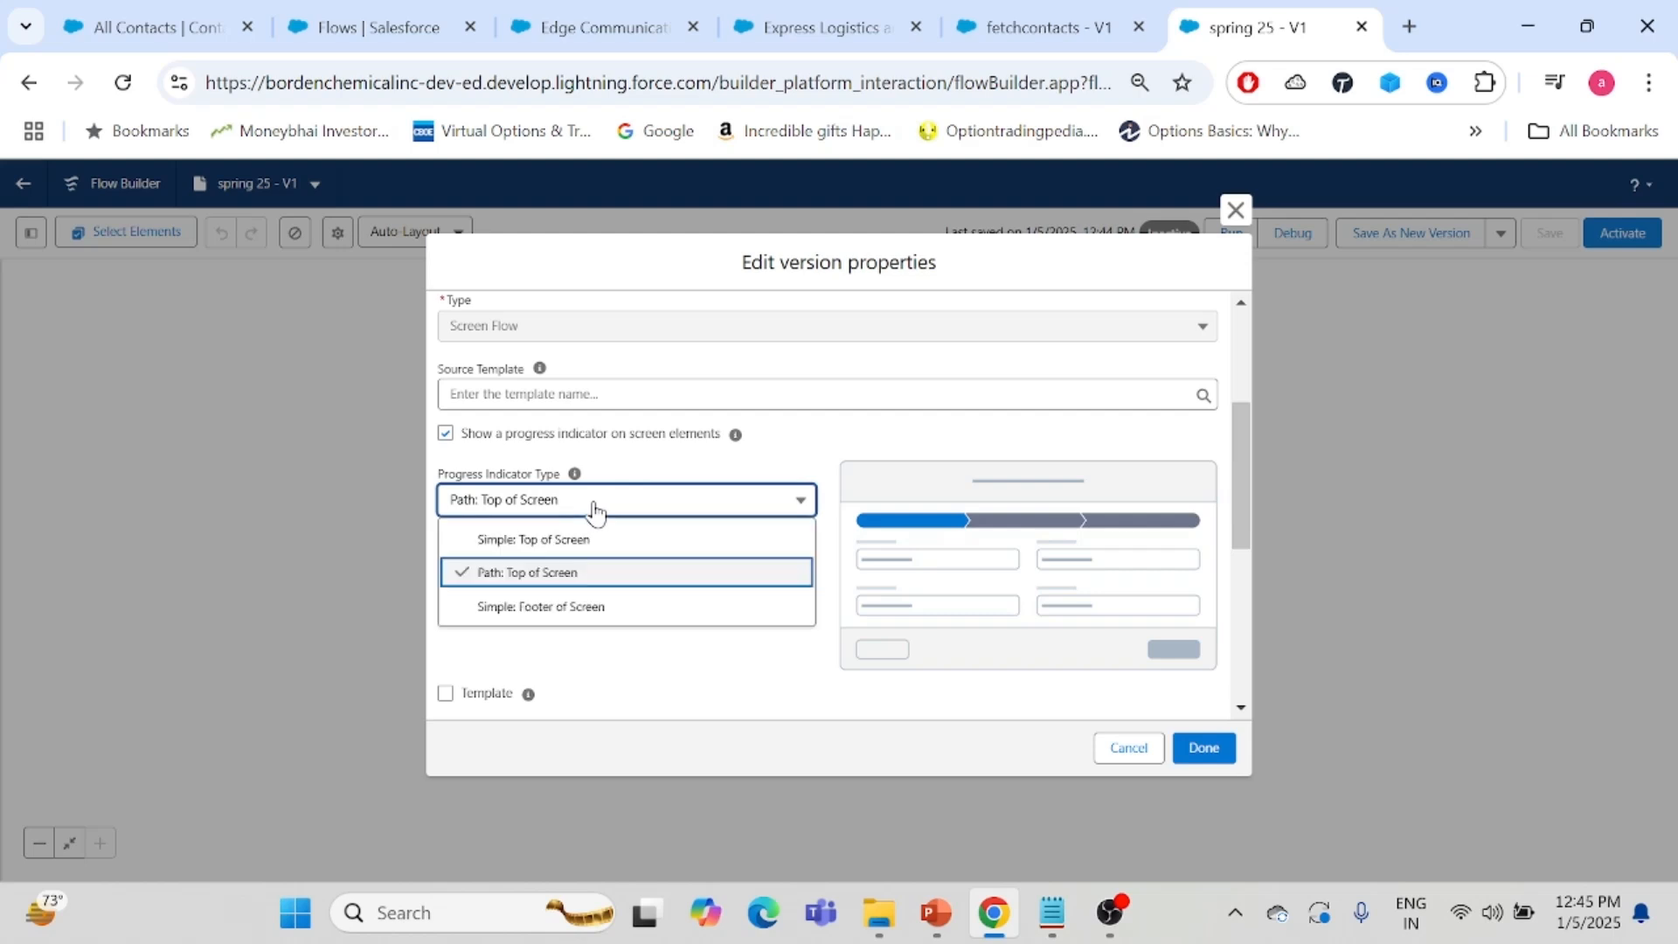
click(538, 547)
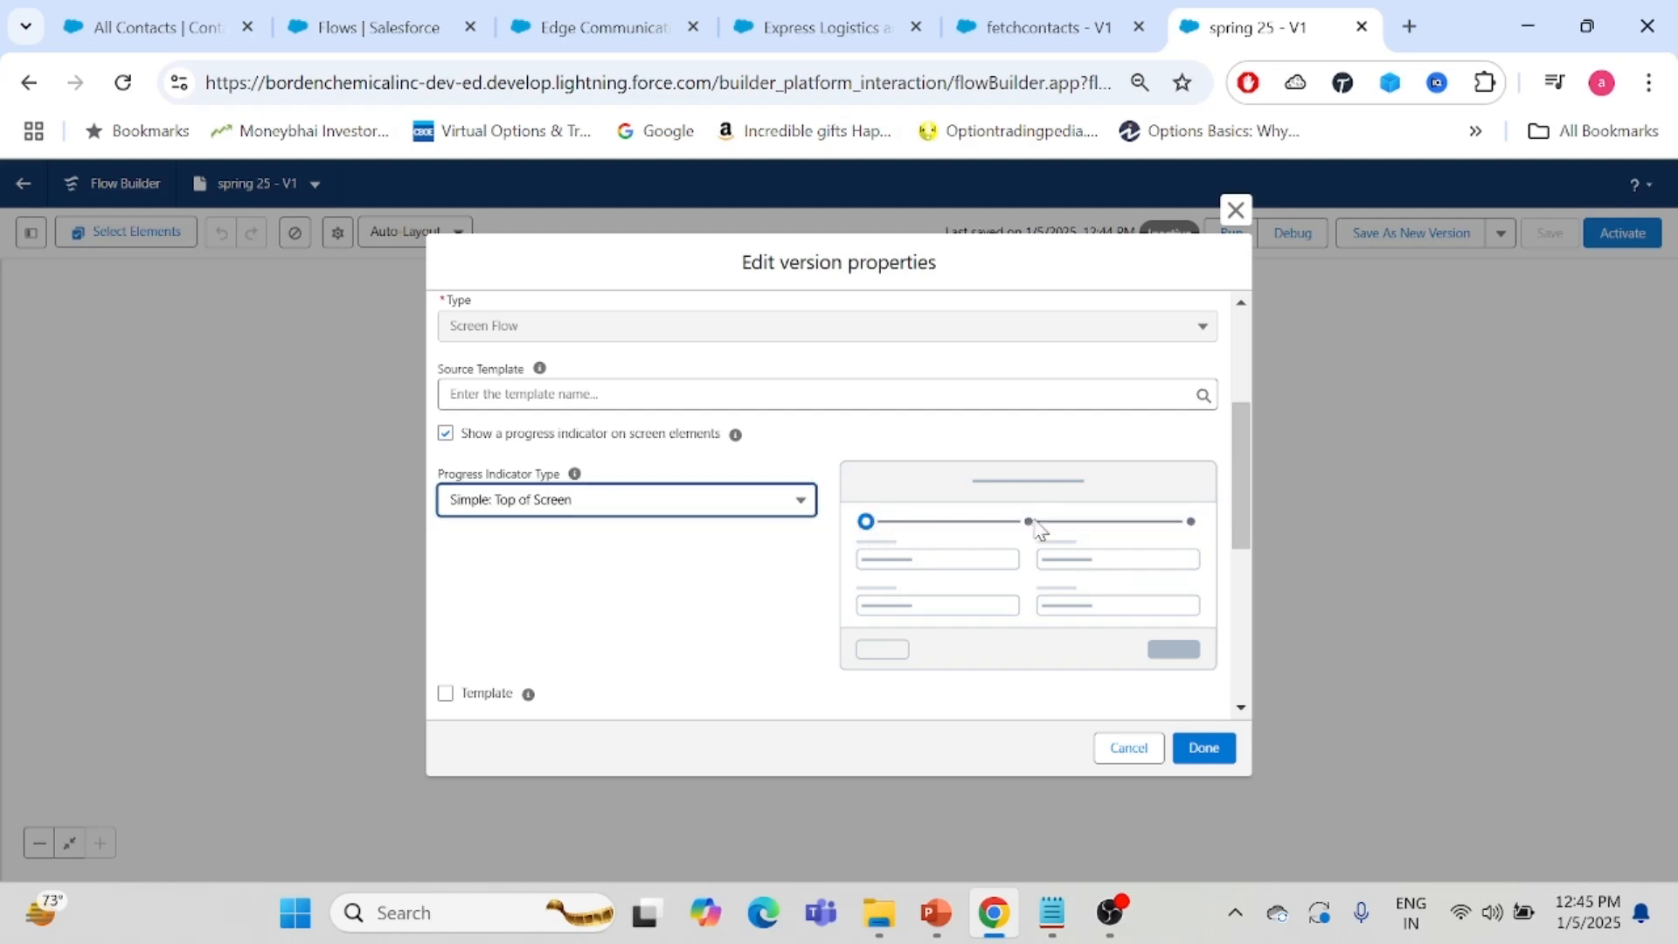
click(599, 514)
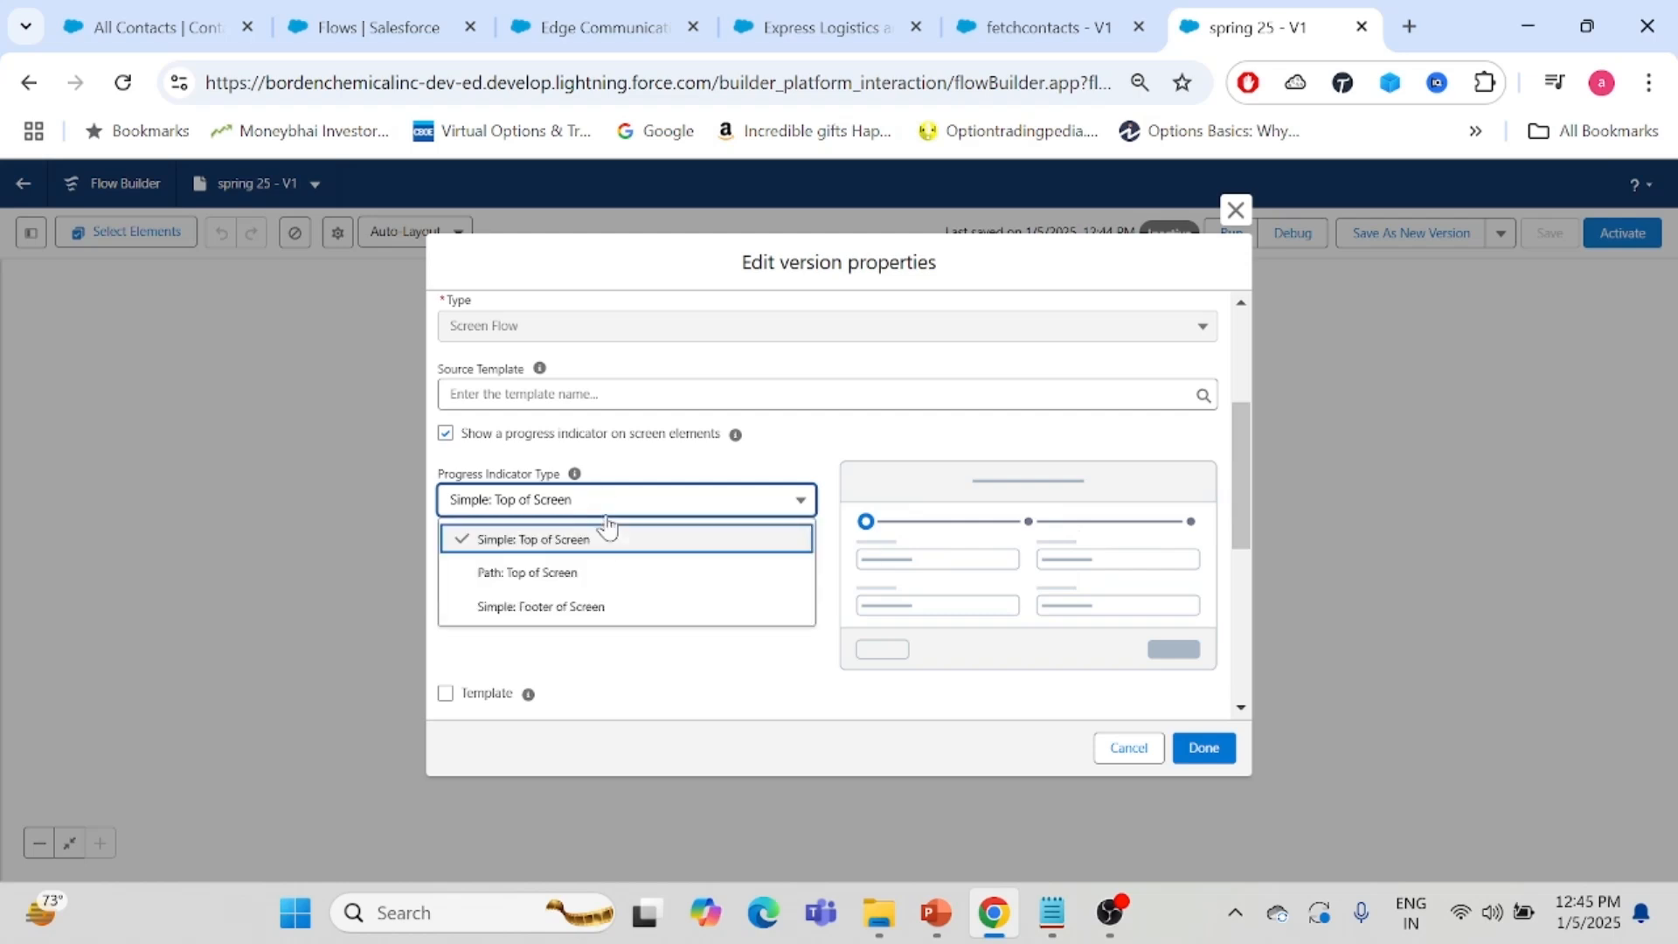
click(541, 580)
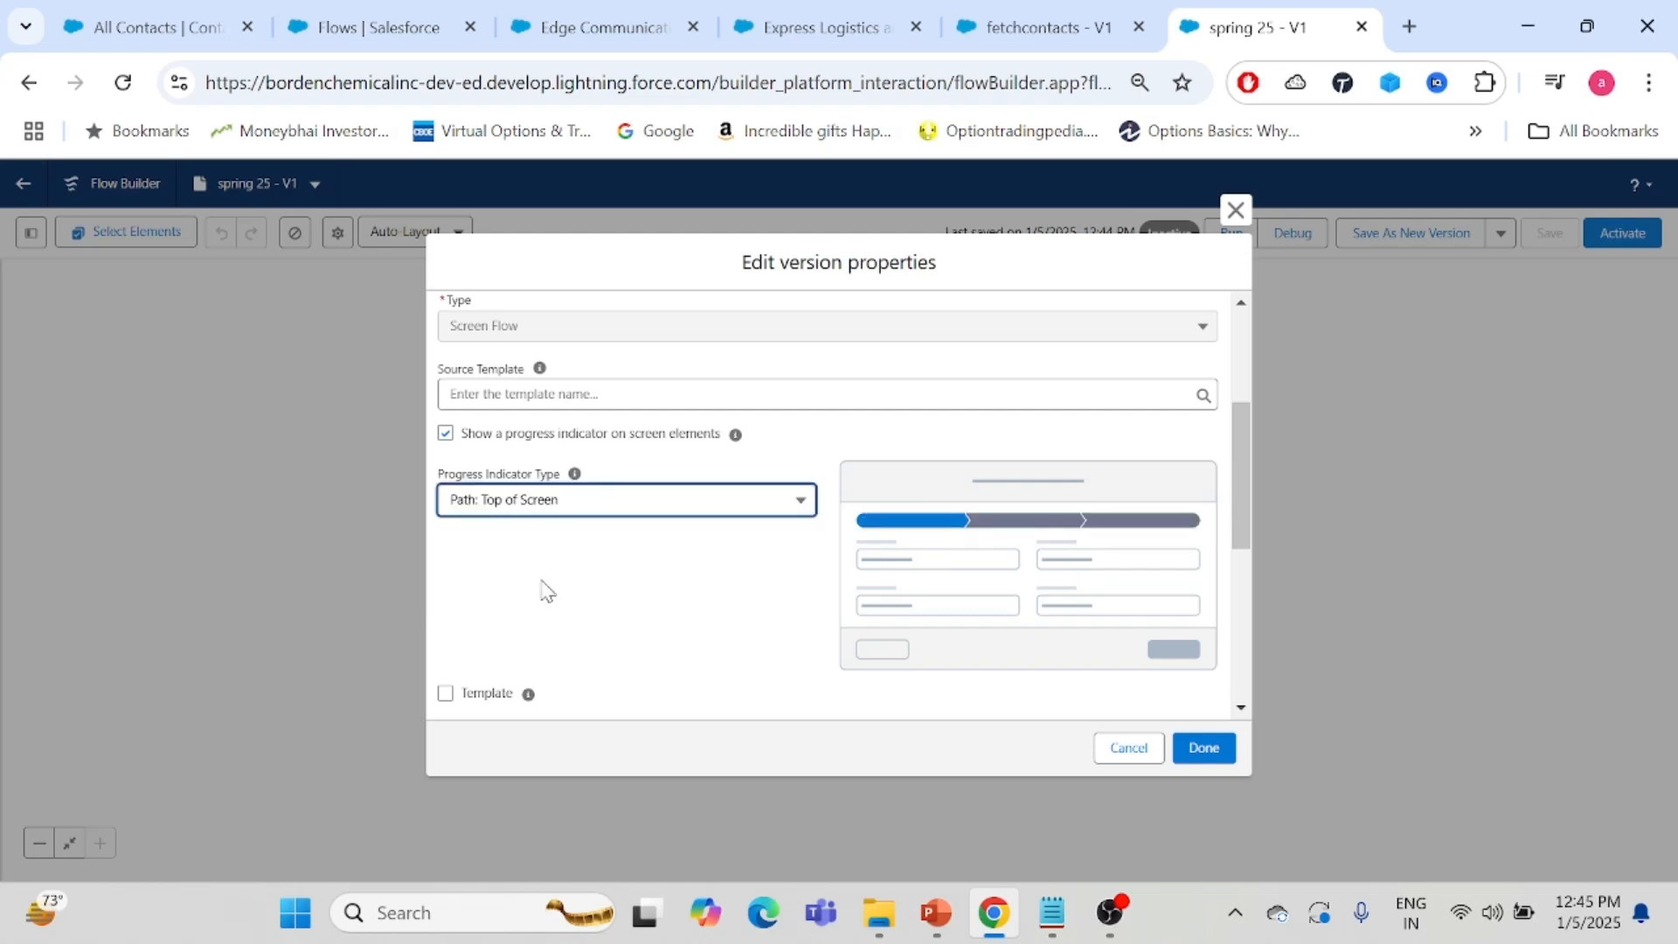
click(1197, 747)
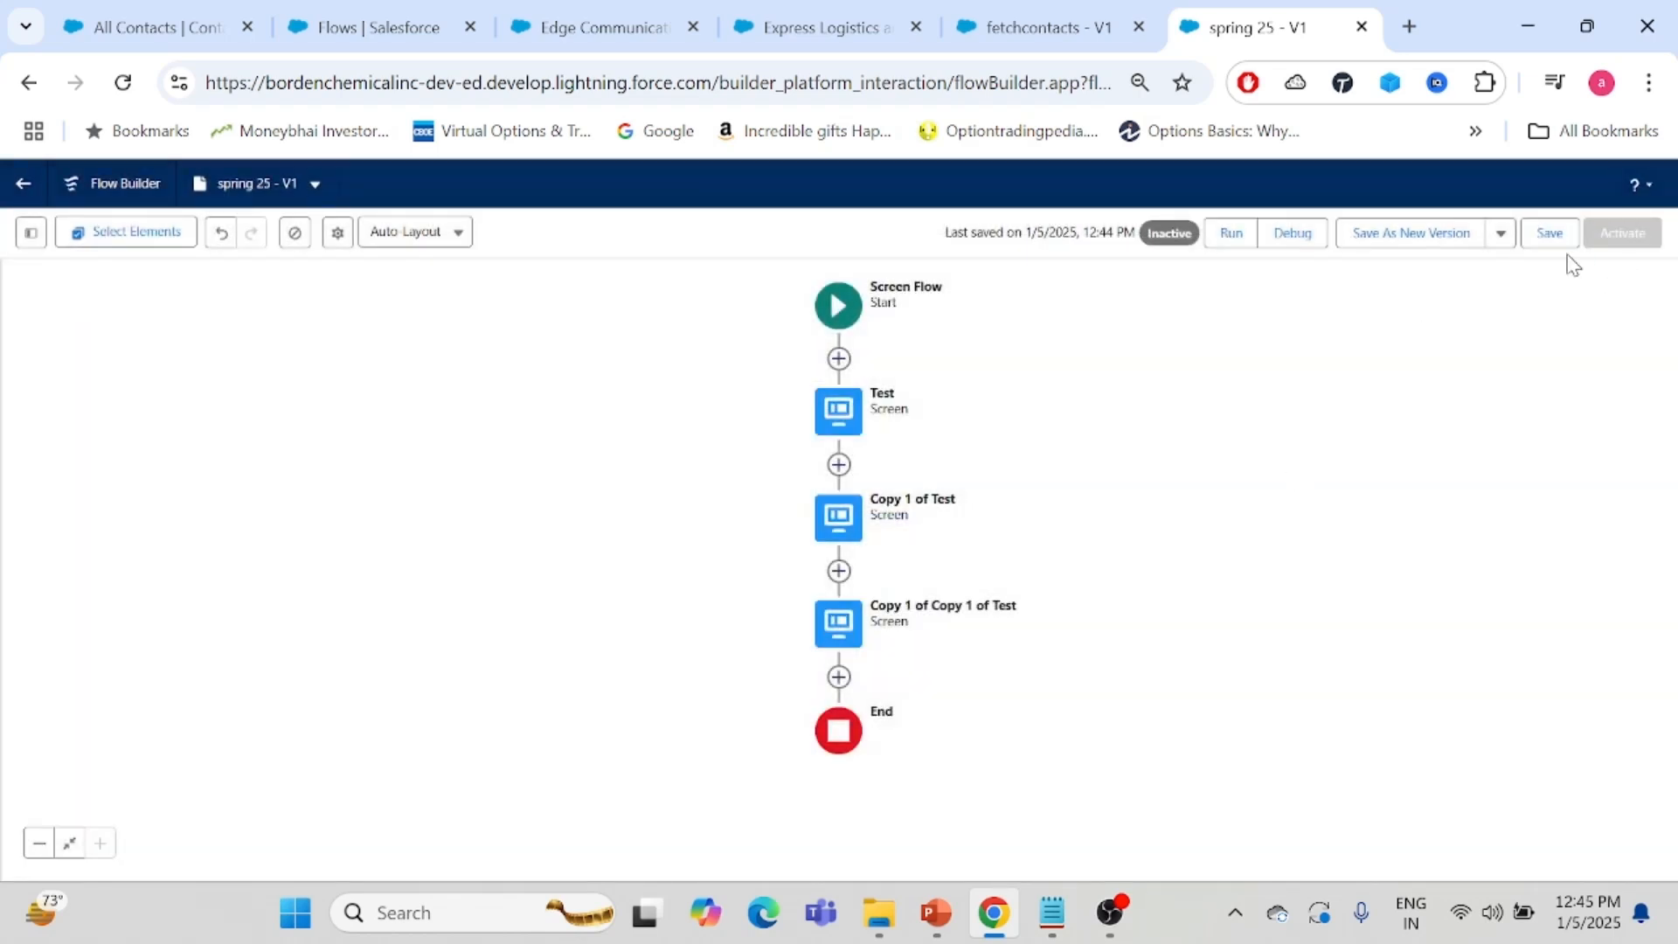
click(1546, 234)
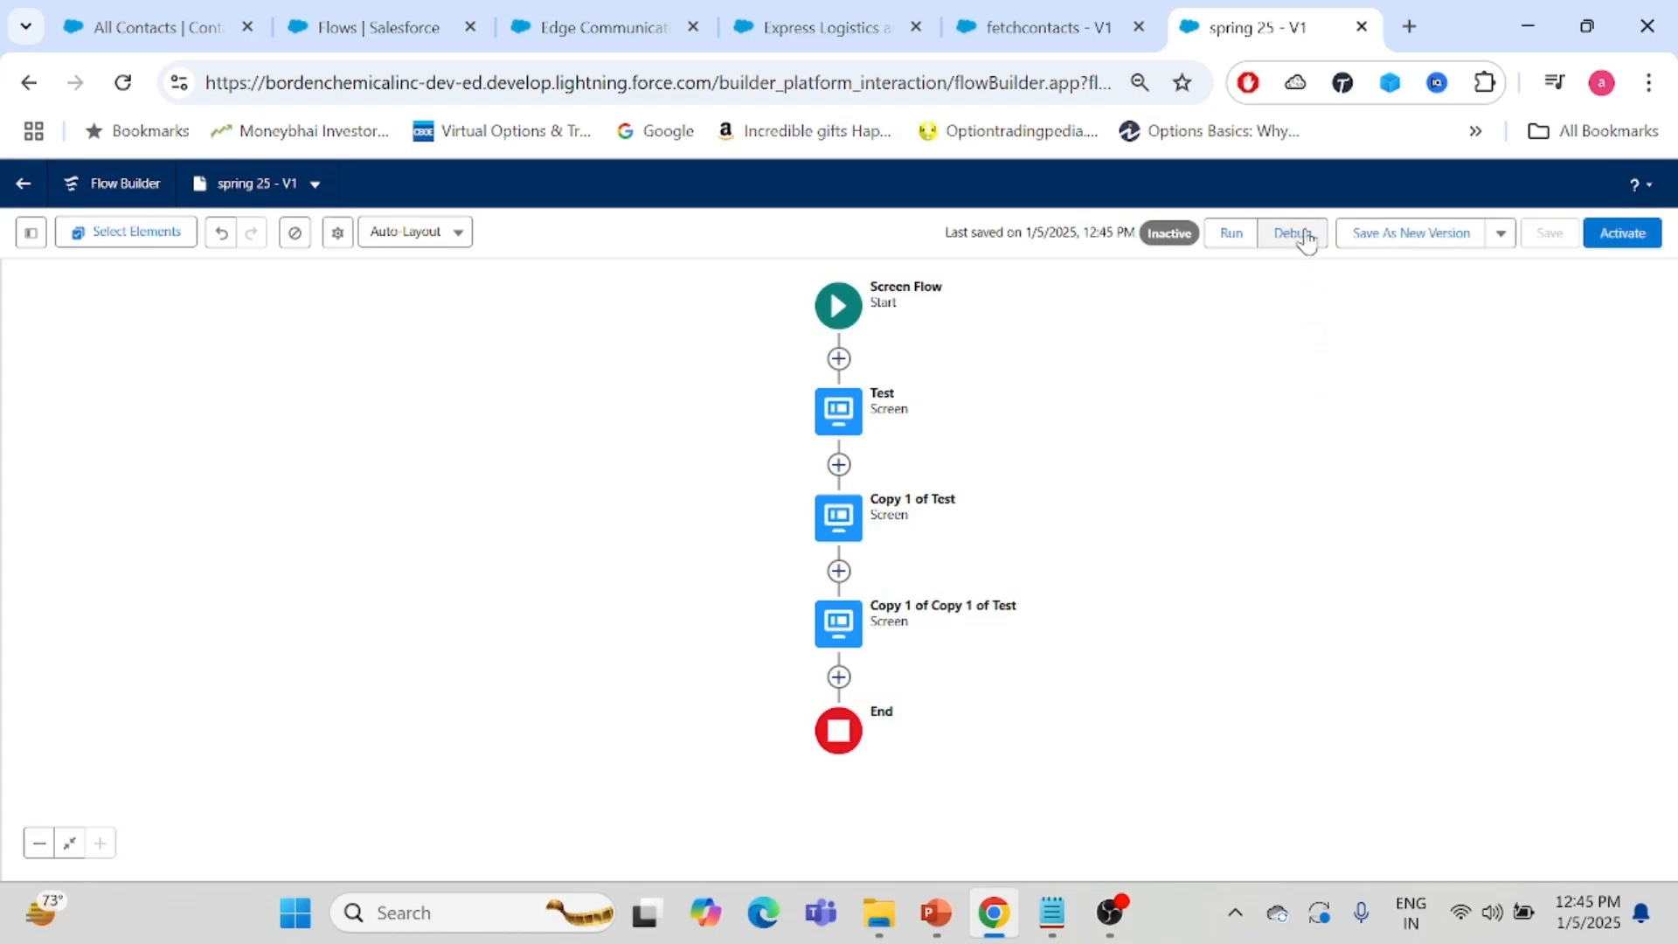
- Debug the flow again and enter testing as the Account Id on the Step 1 screen
click(1300, 236)
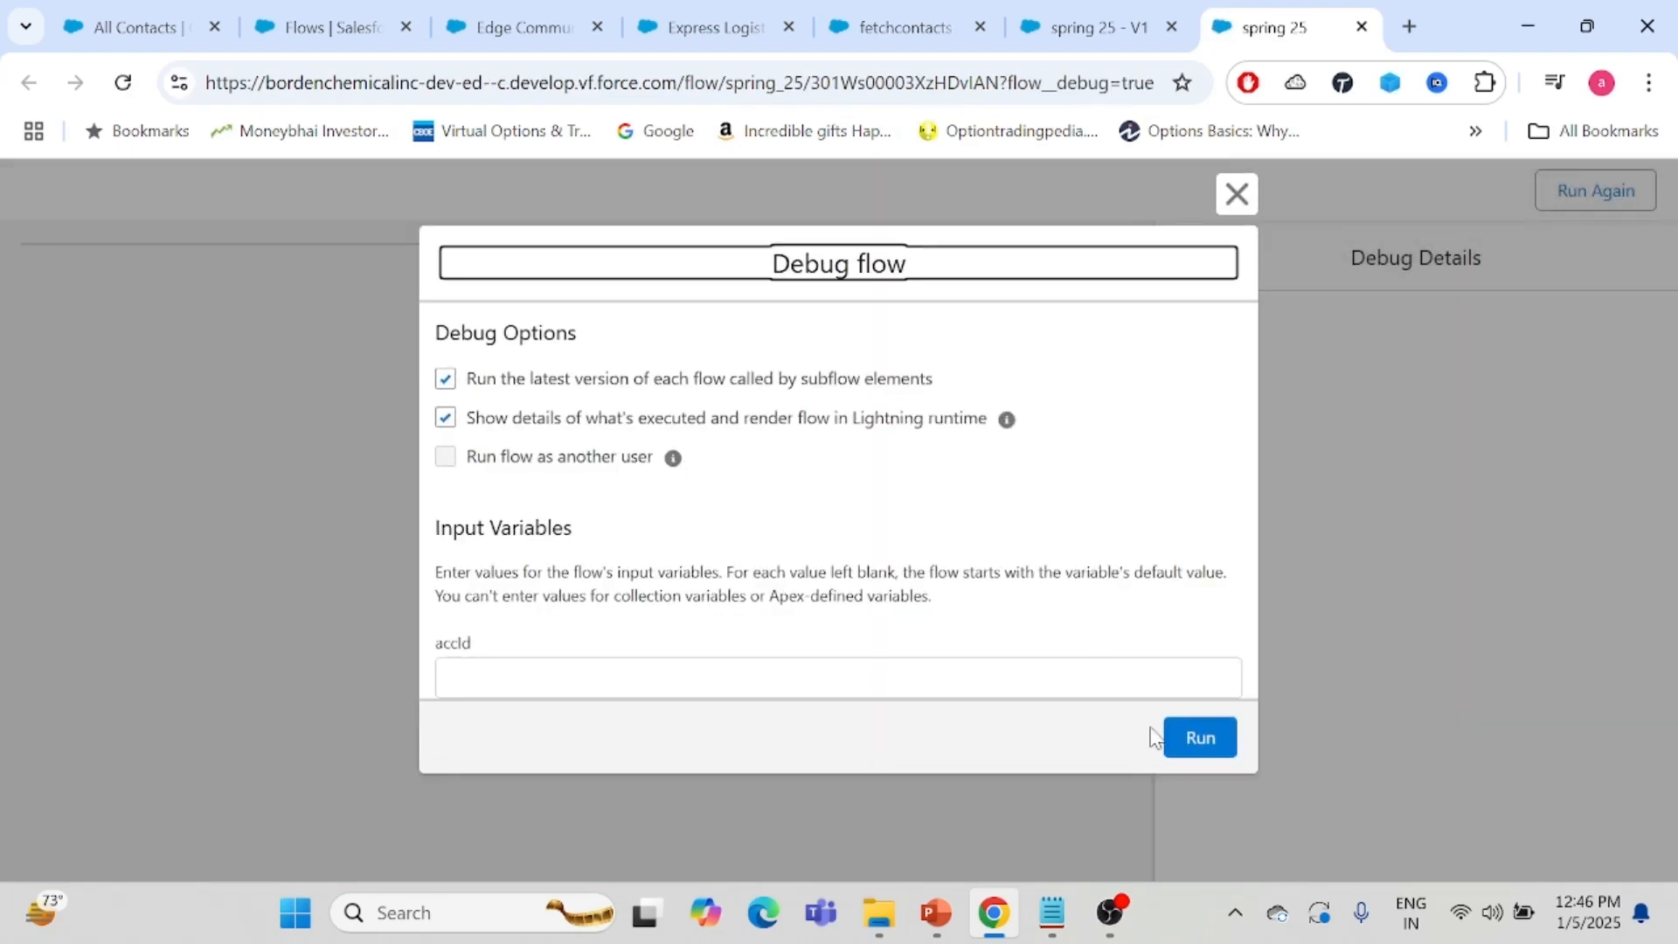
click(1200, 738)
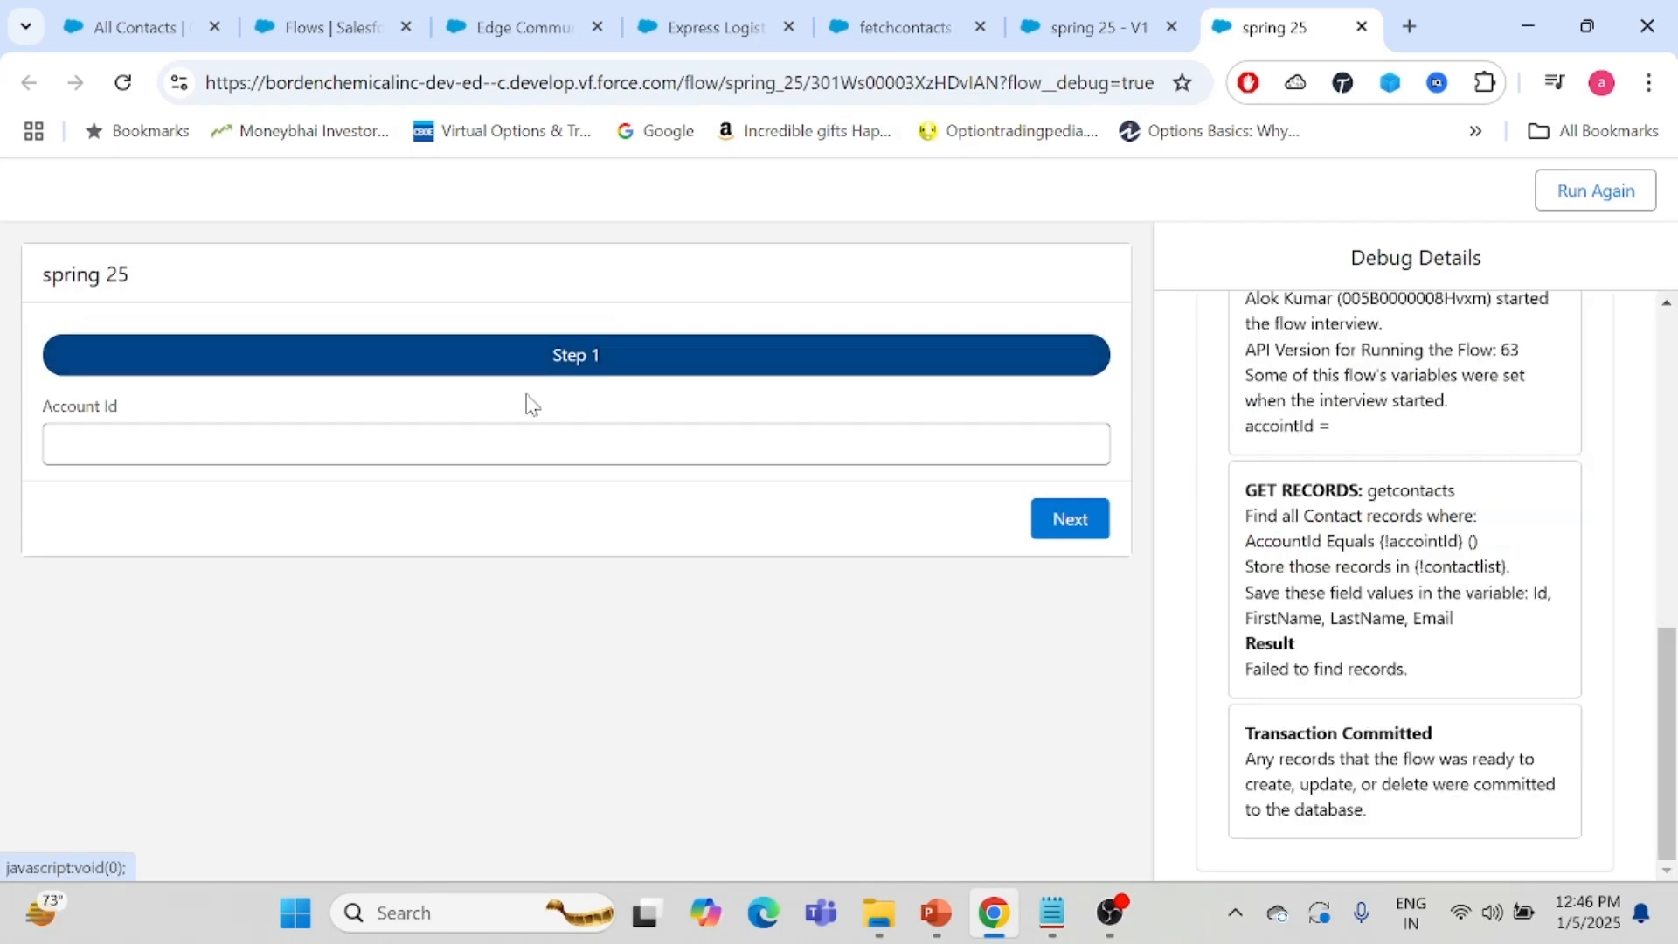
click(460, 446)
text(testing)
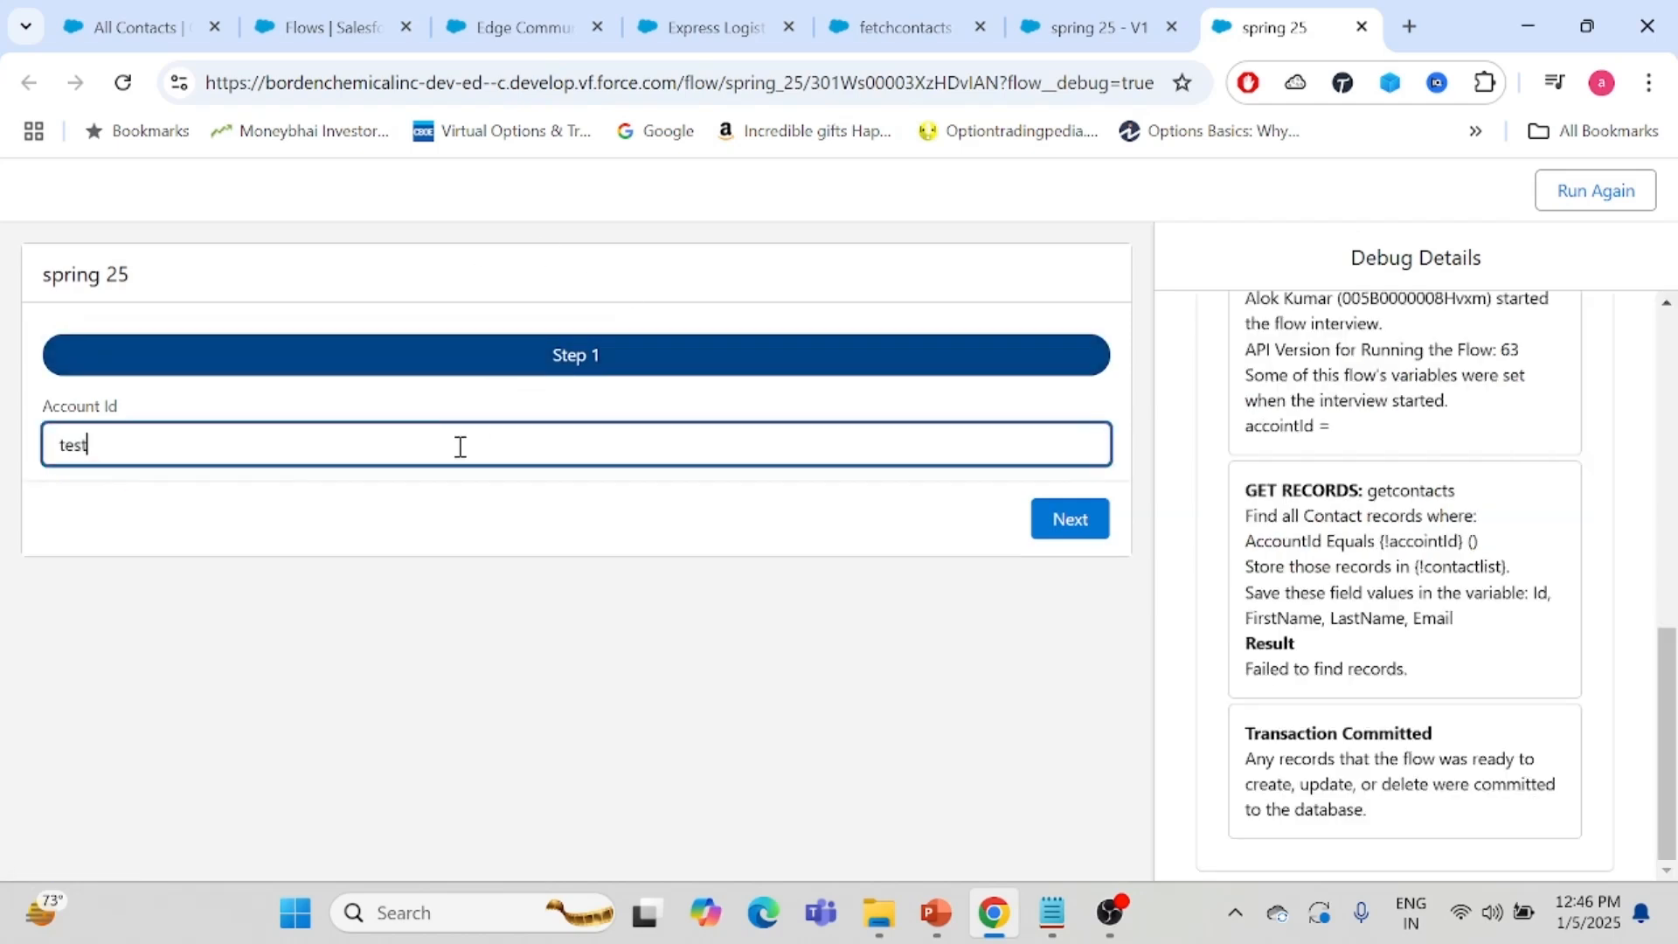
click(1040, 540)
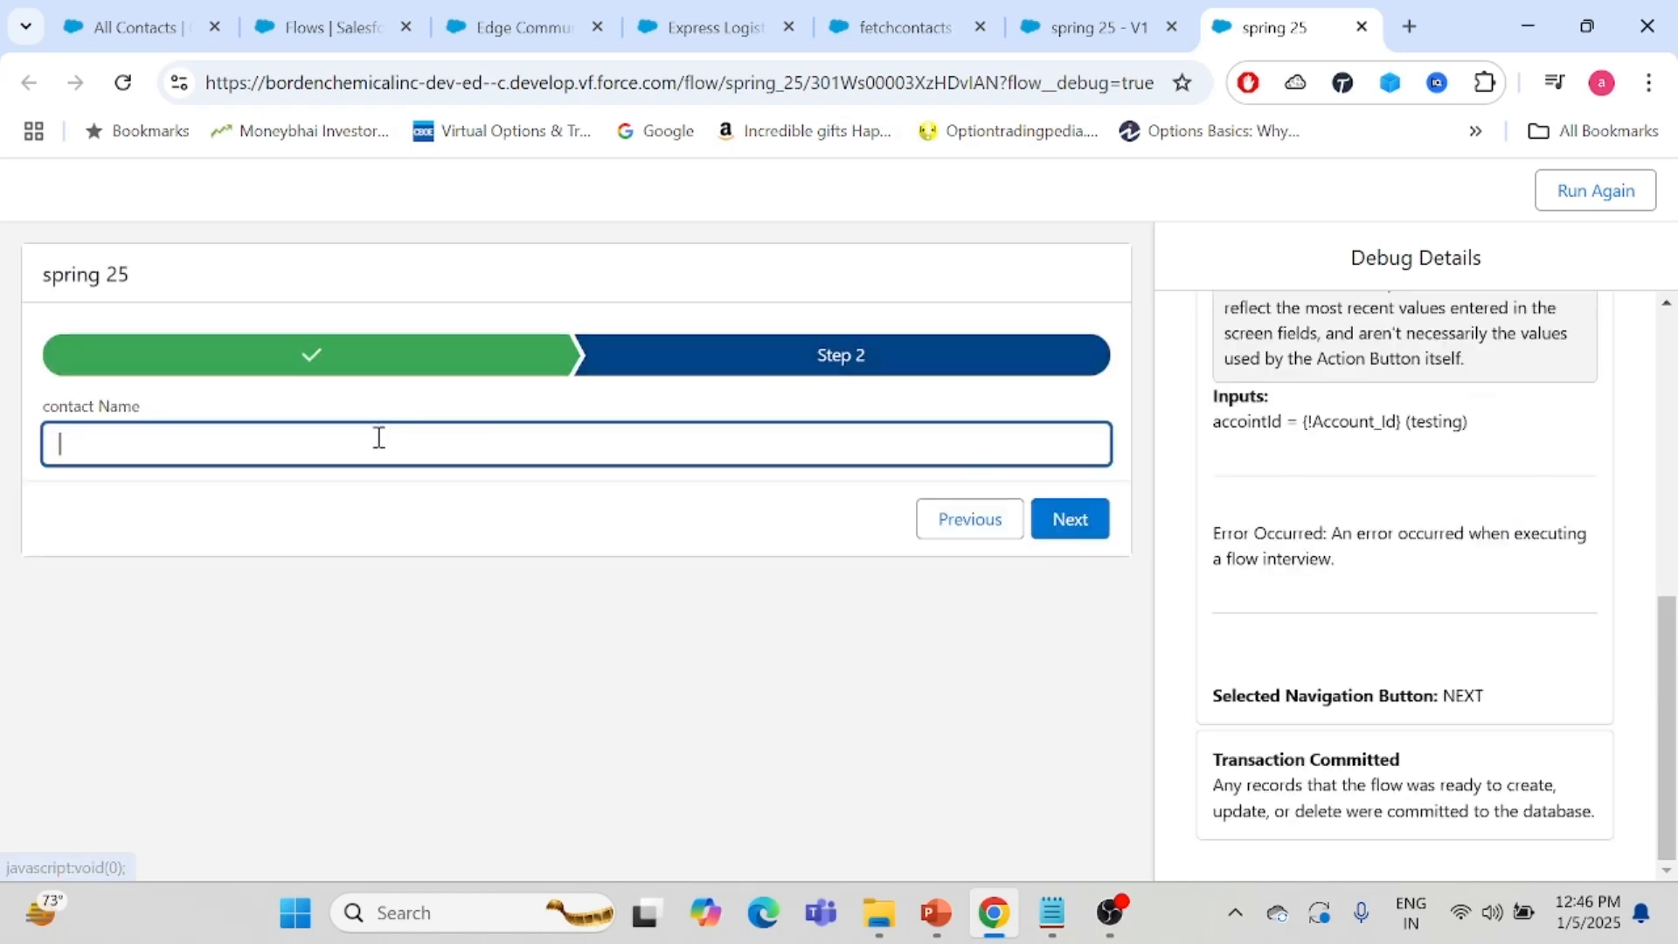
- Enter demo 2 as the contact name, advance to the Step 3 address screen, and return to Flow Builder
text(demo 2)
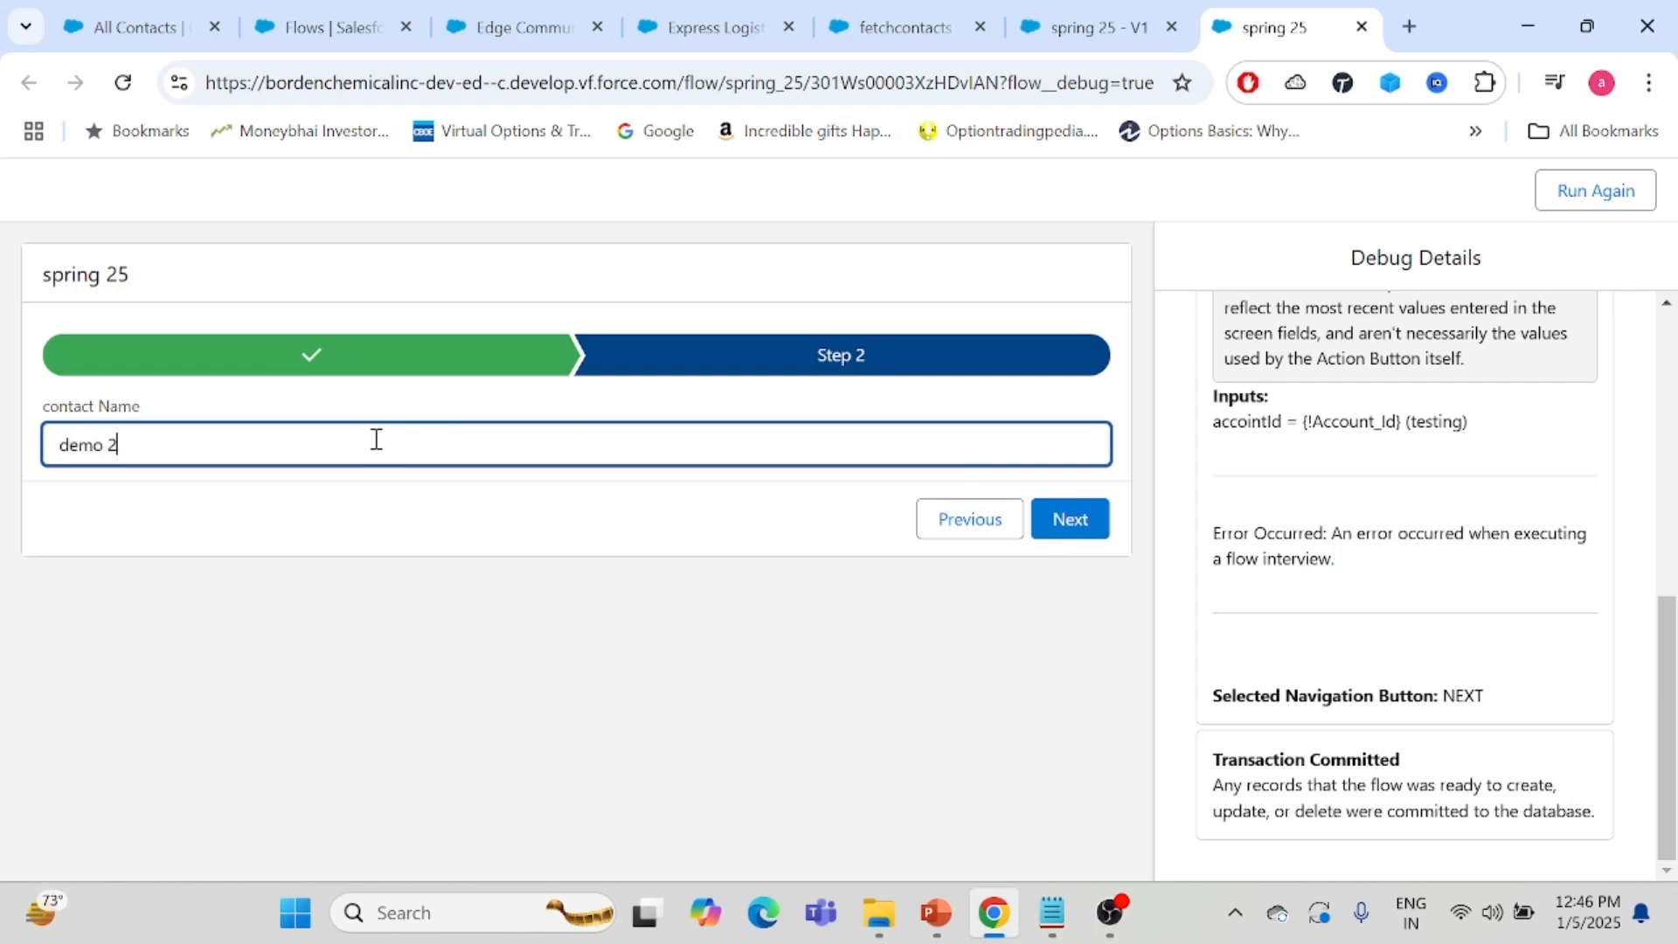
click(1072, 520)
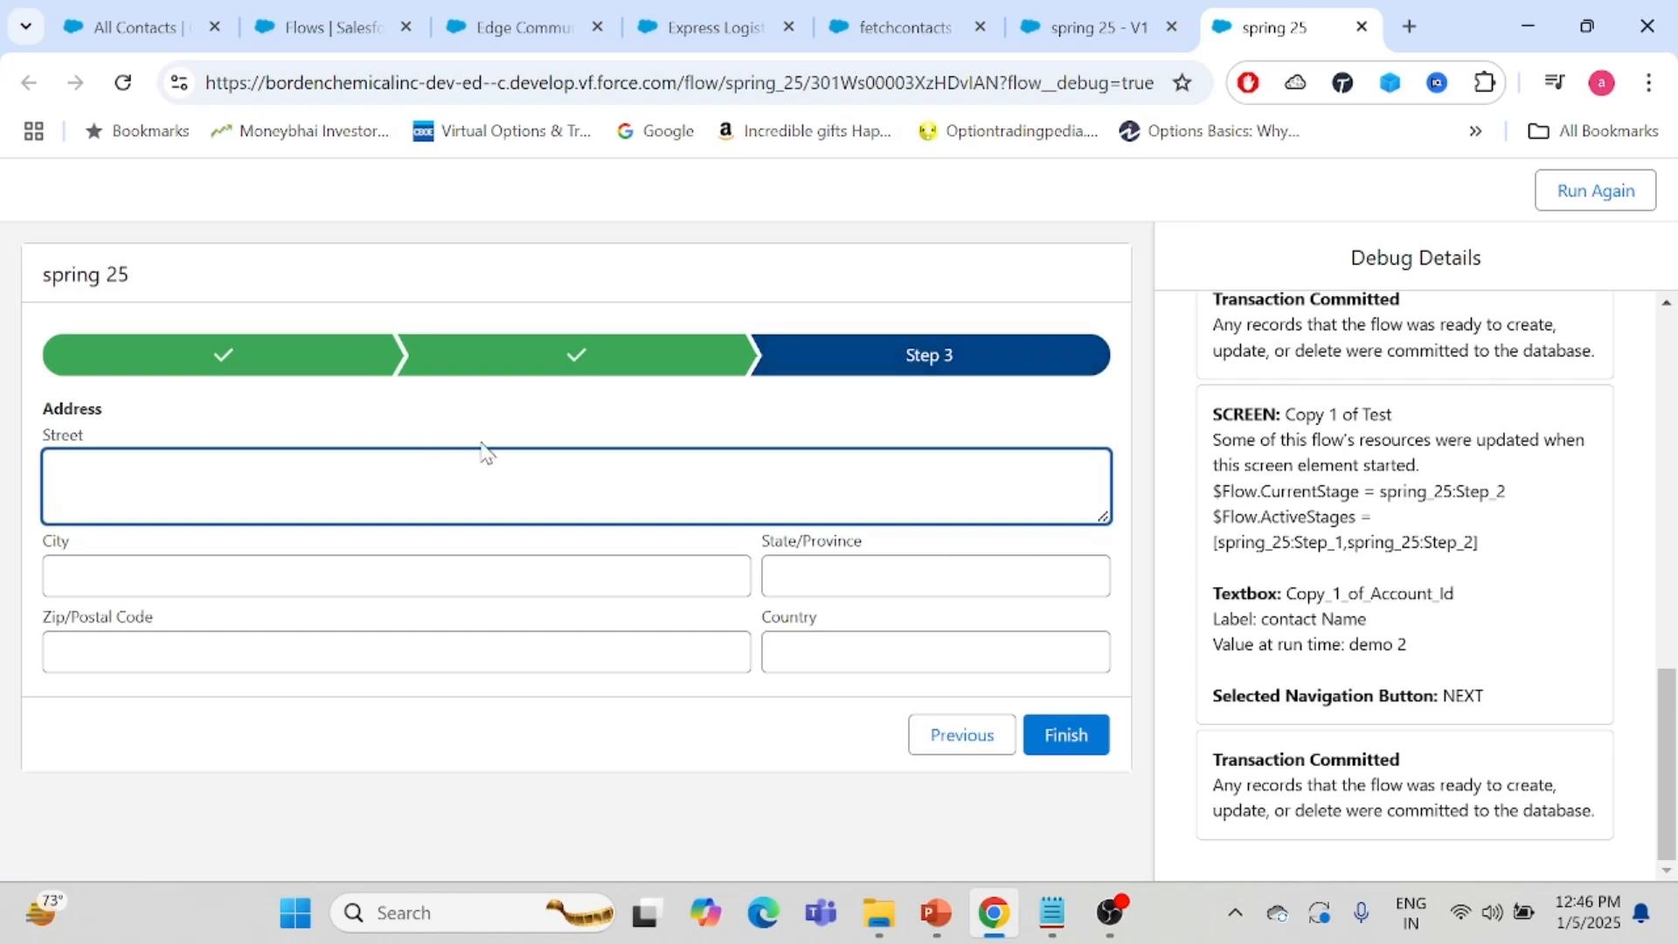
click(1078, 21)
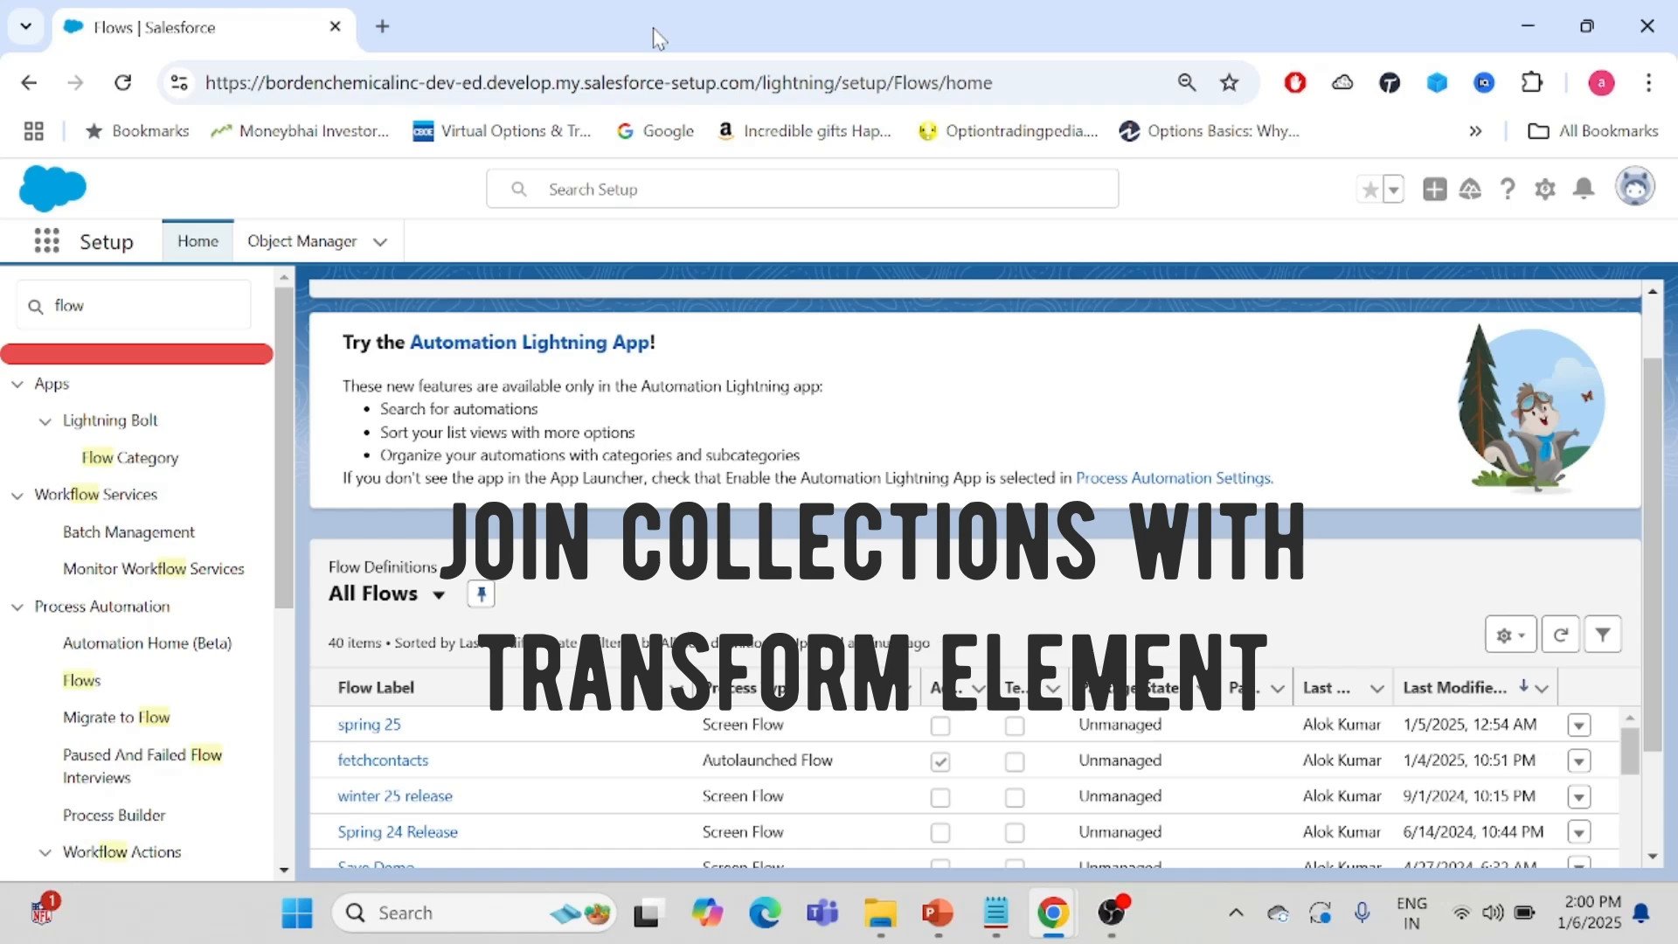
- Open the spring 25 flow and inspect the TransformData element's source and target data mappings
click(367, 734)
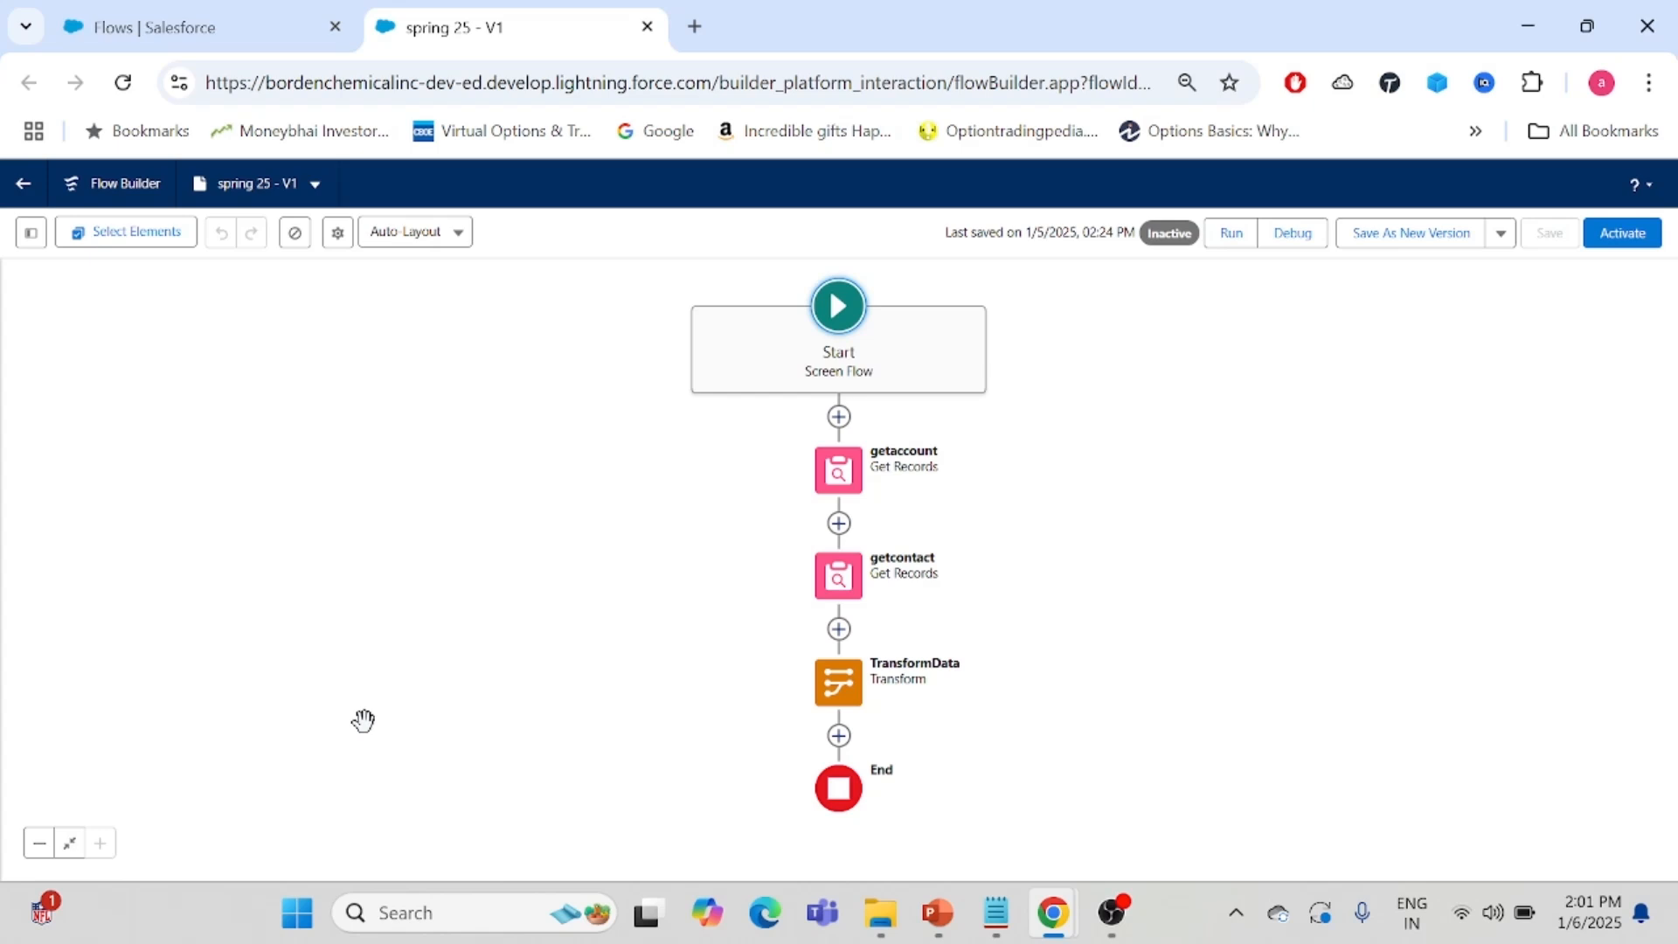
click(841, 689)
click(840, 689)
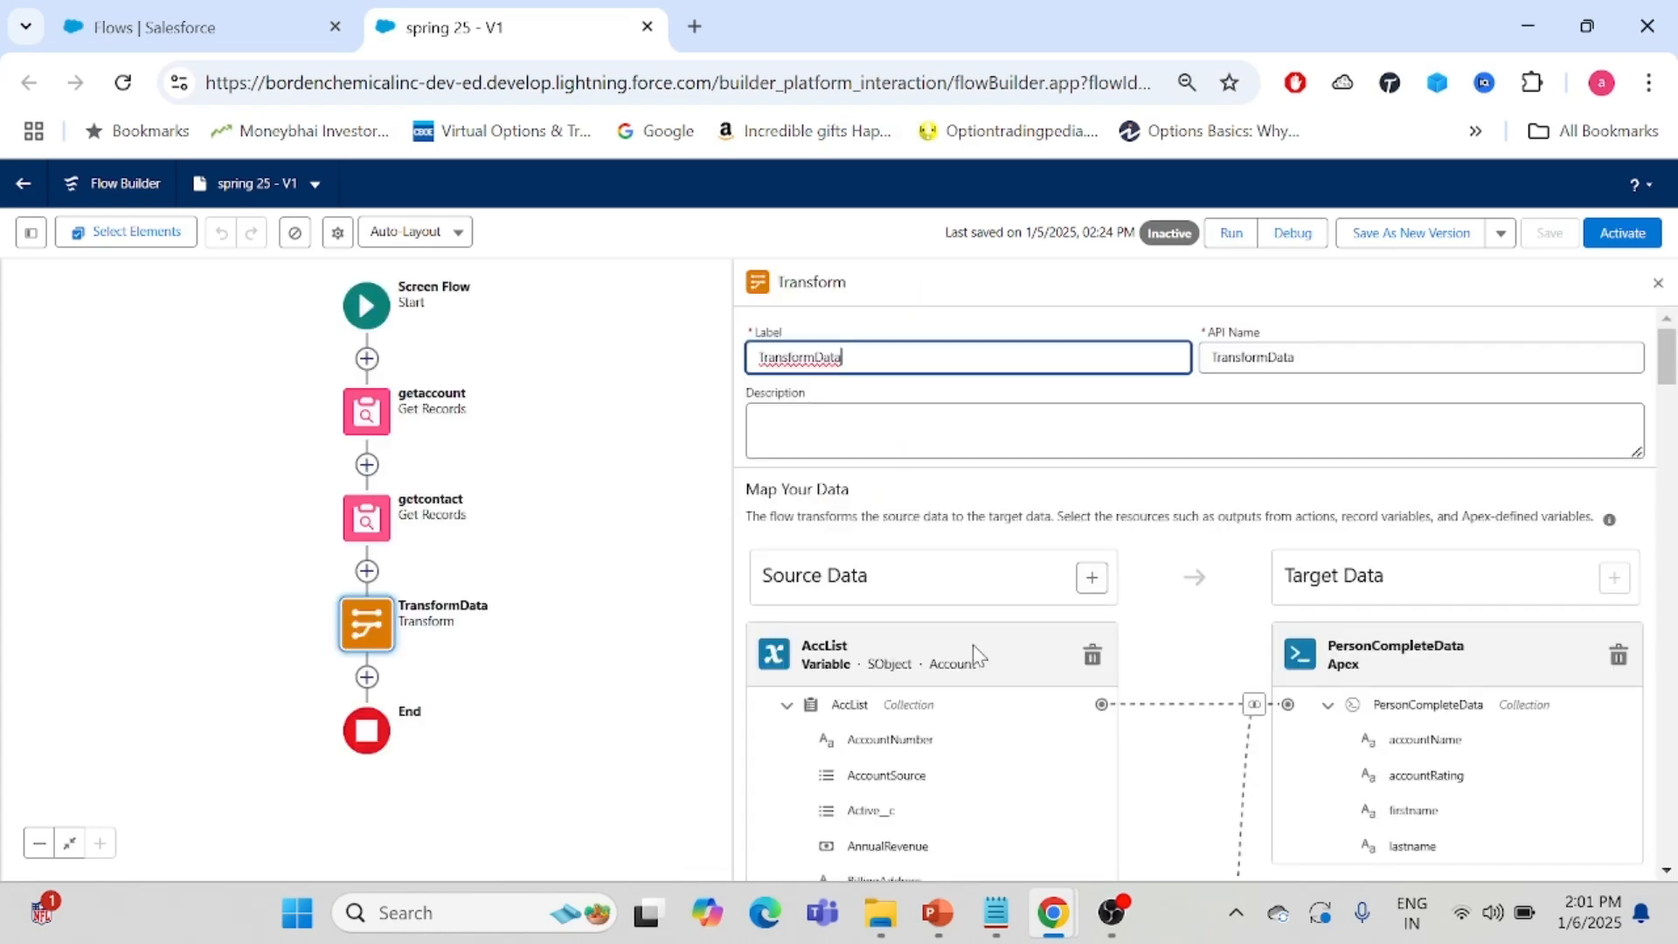
click(787, 704)
click(787, 819)
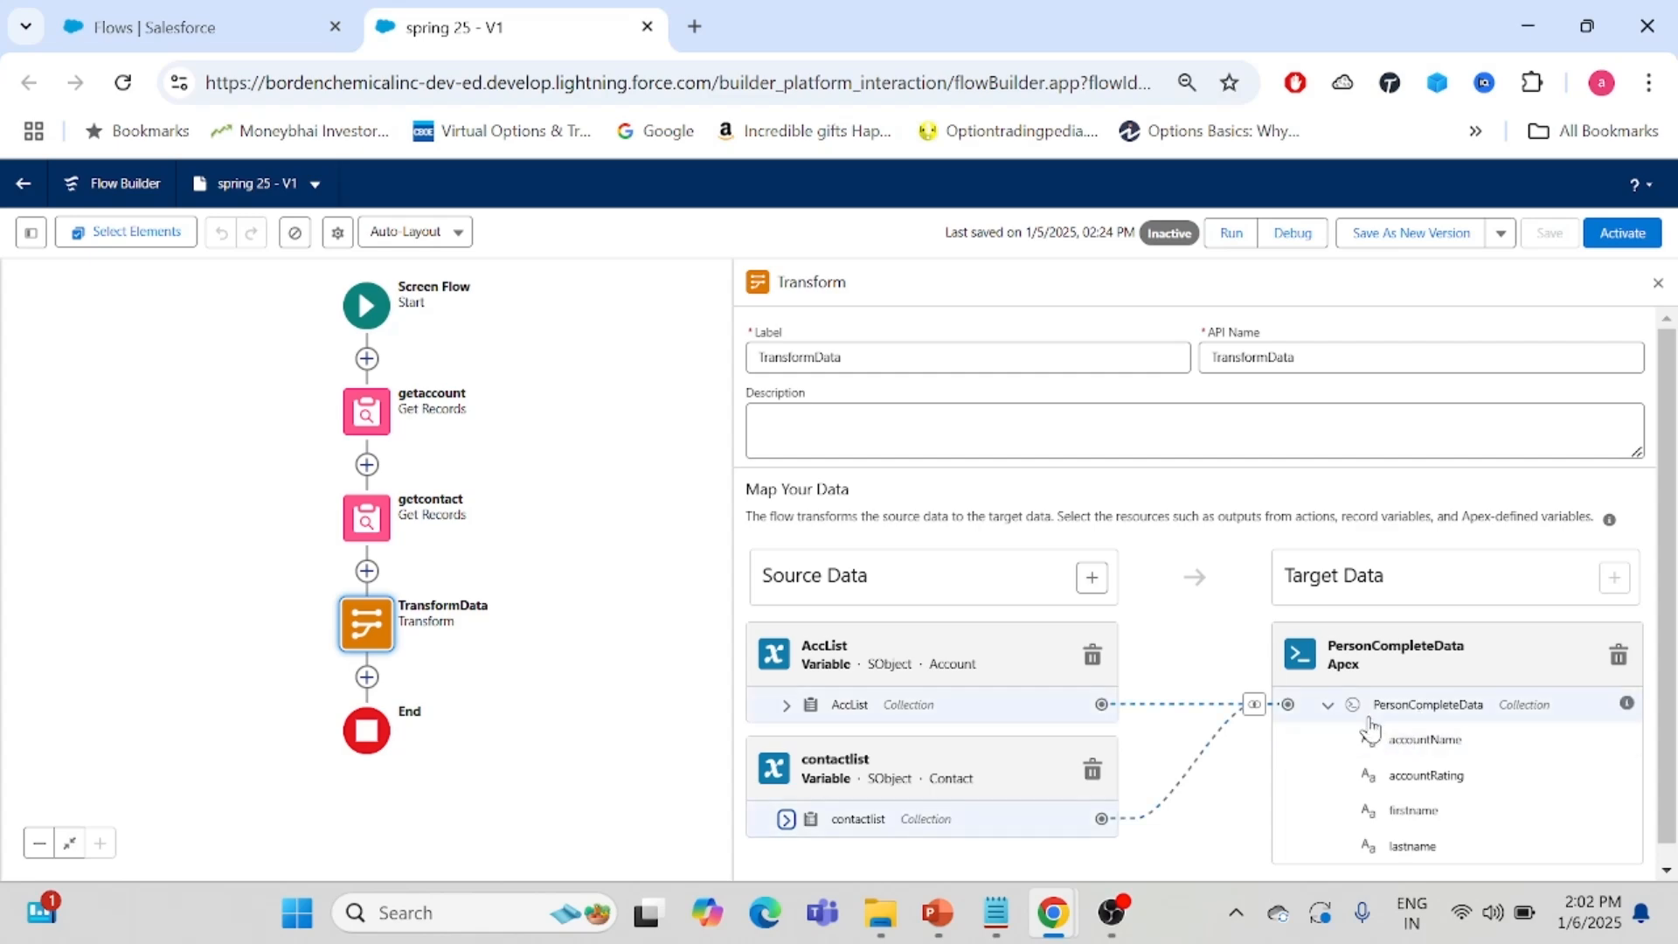
- Search Setup for classes and open Apex Classes in a new tab
click(175, 27)
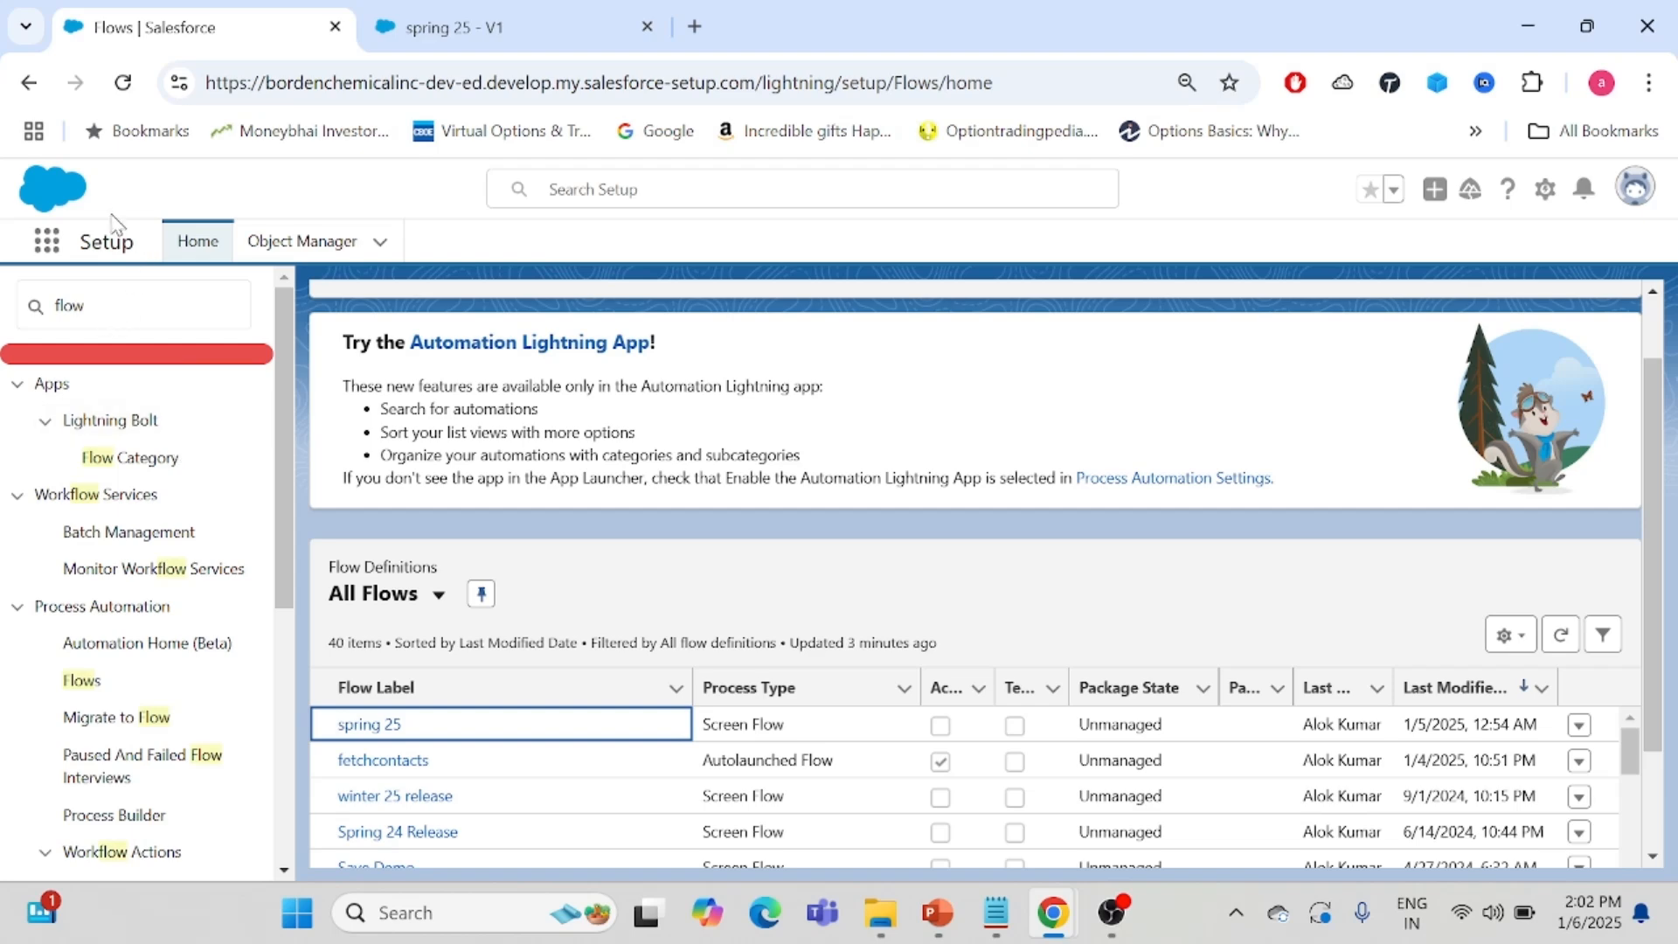
drag(119, 316, 12, 328)
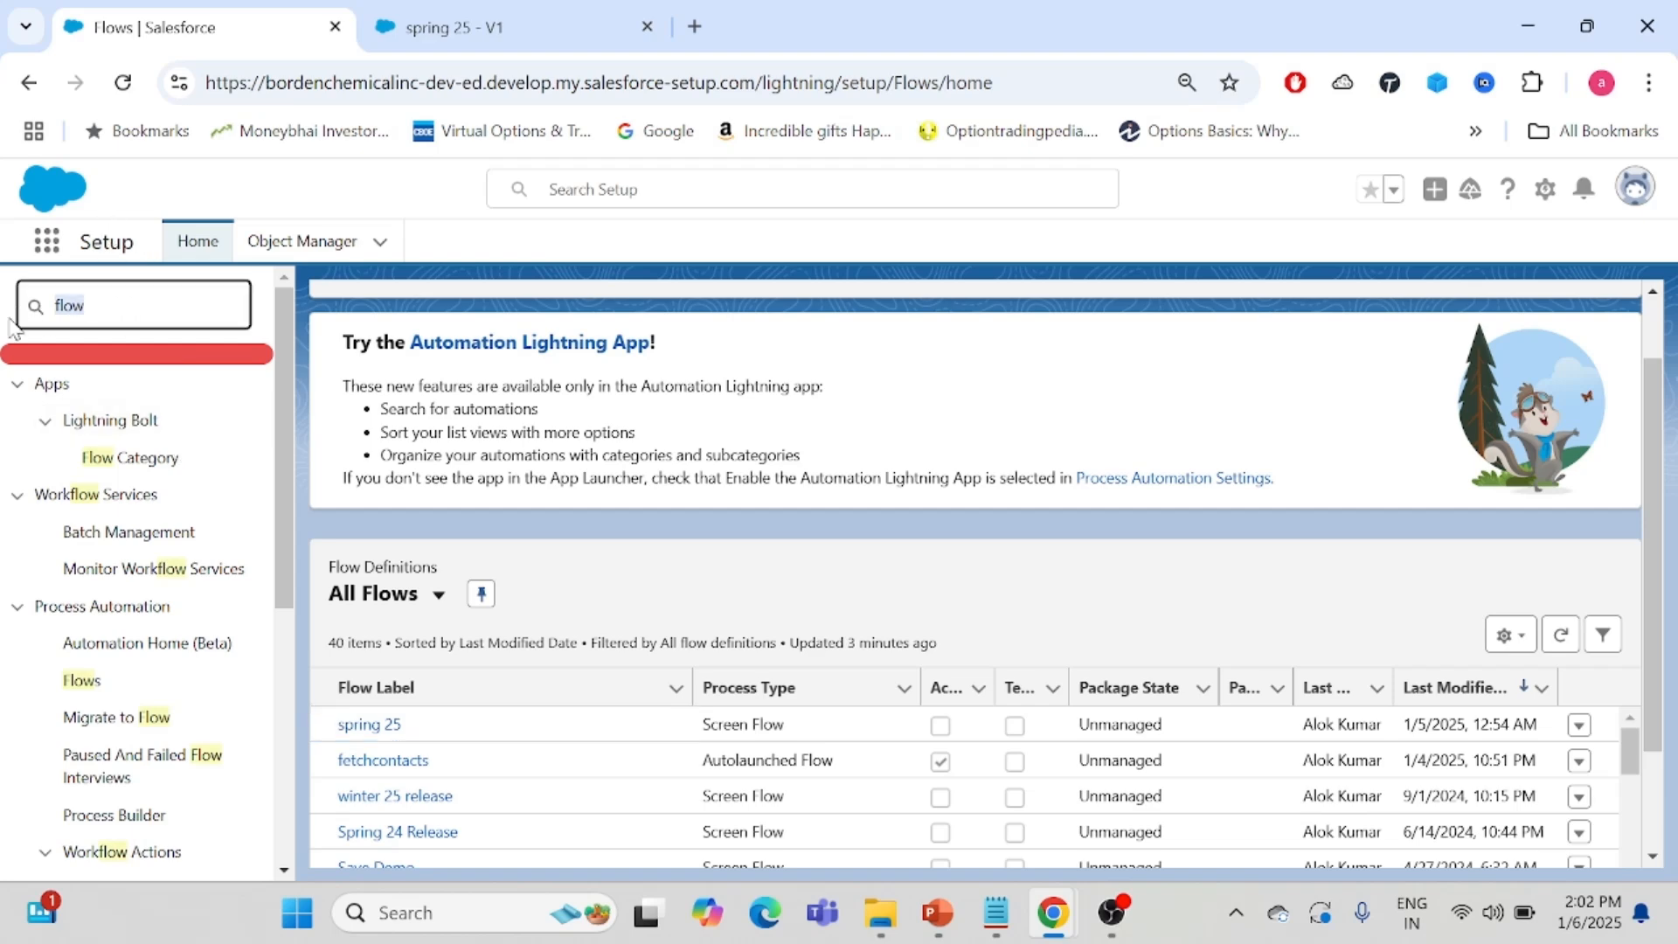
key(BackSpace)
text(classes)
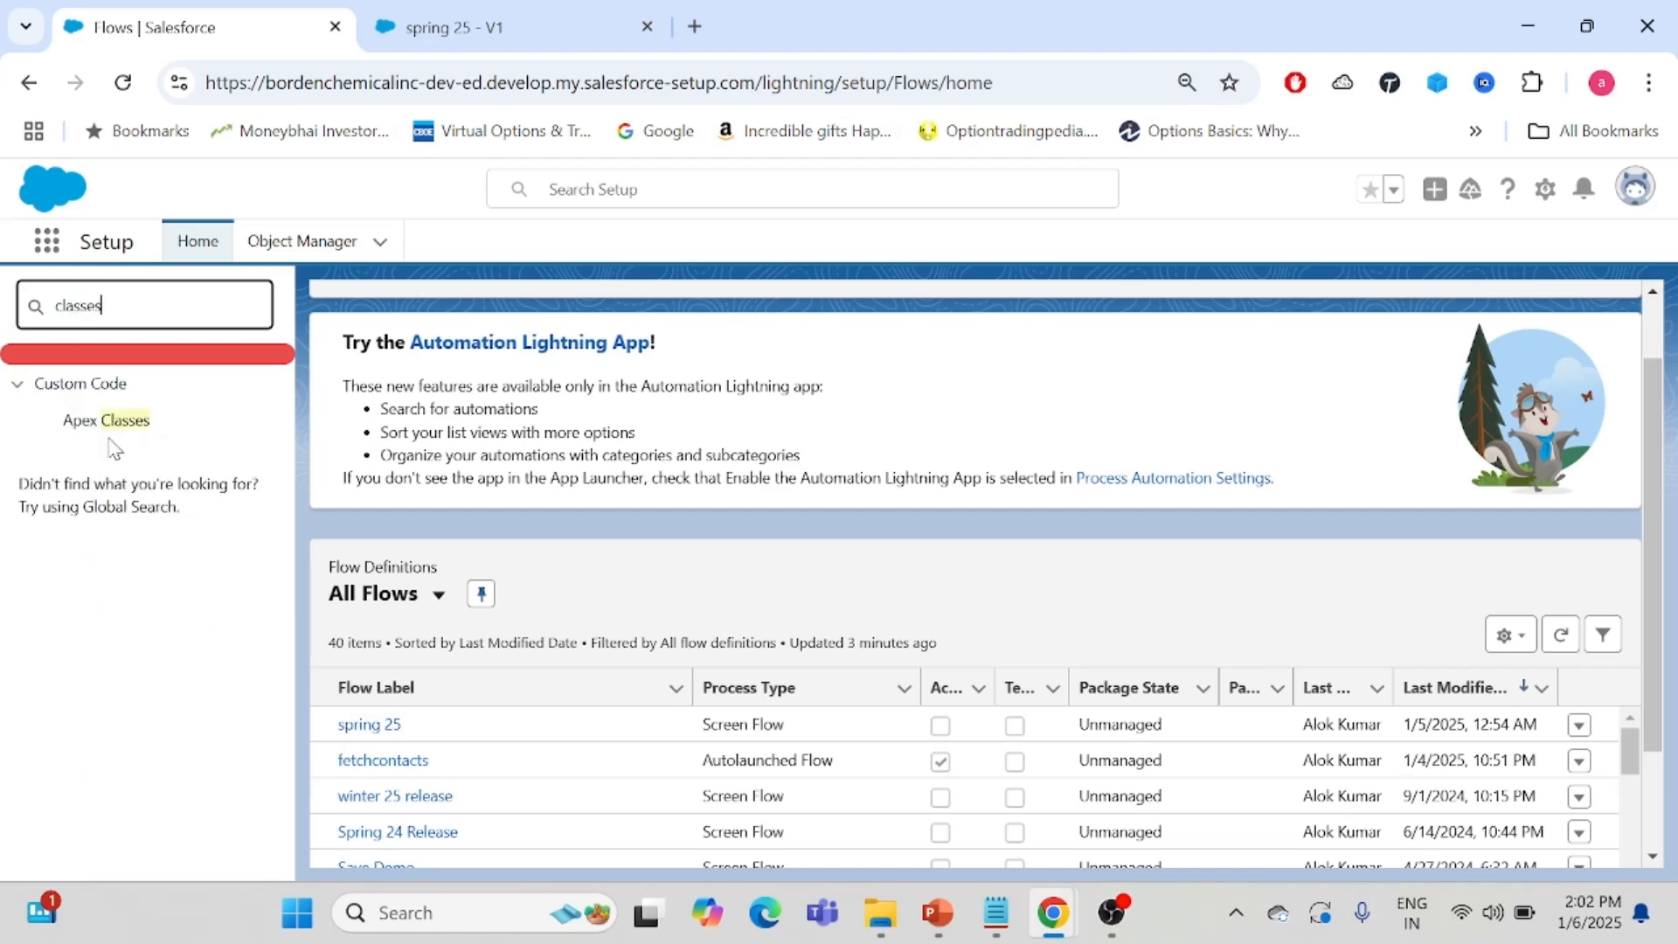
ctrl+click(105, 421)
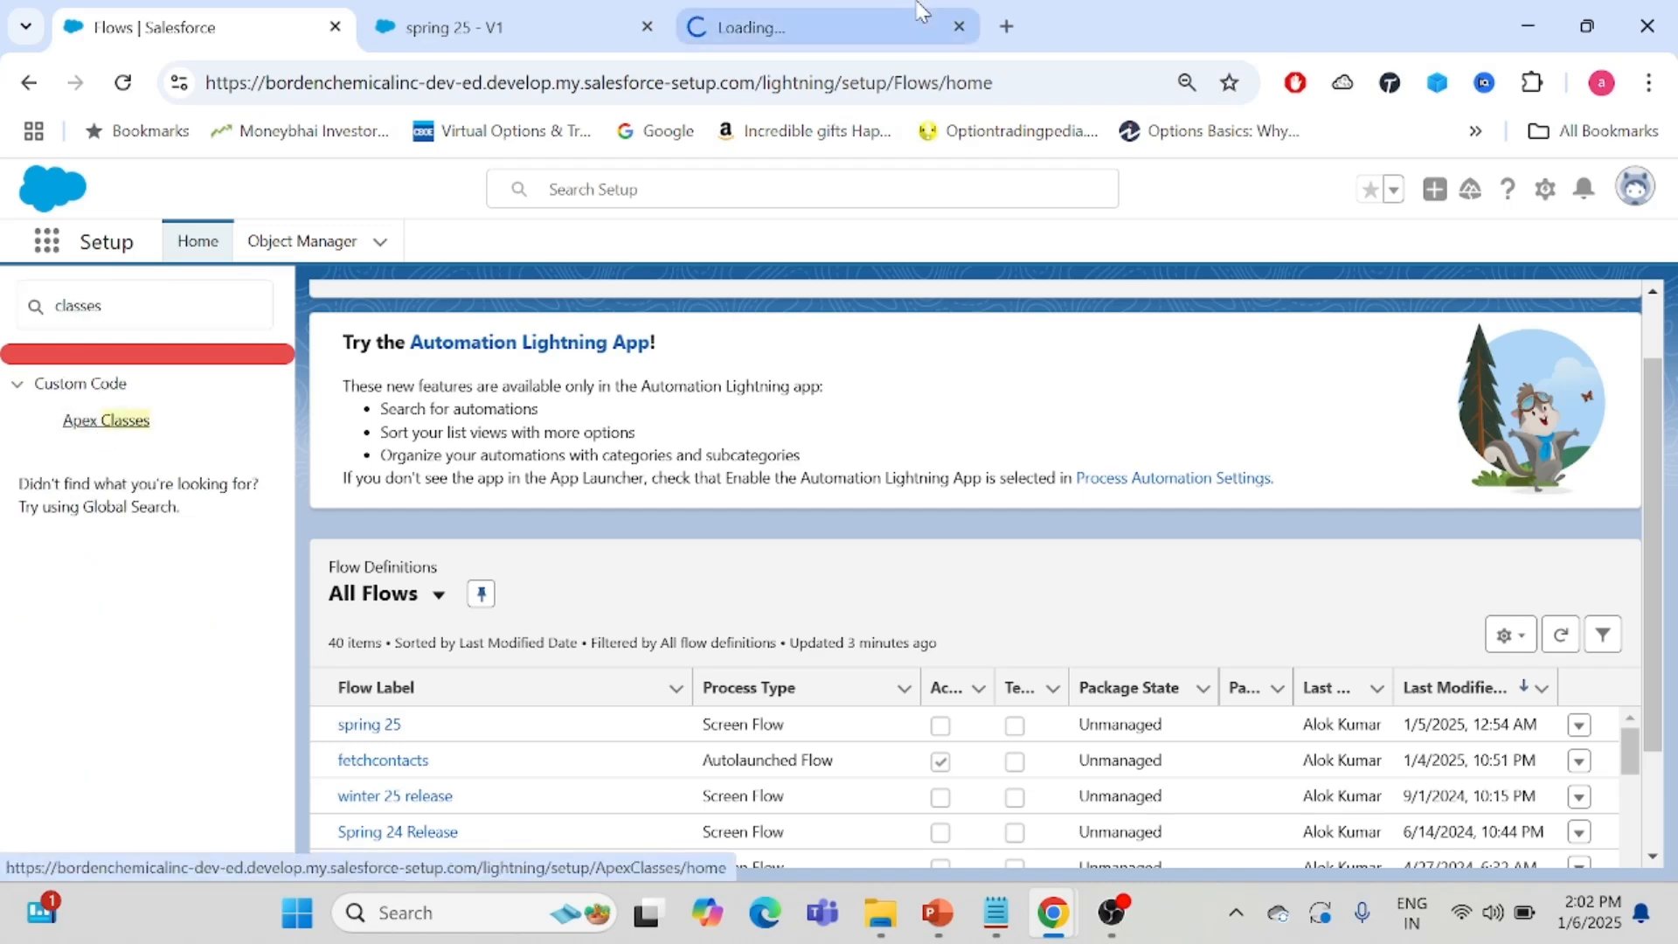
click(922, 12)
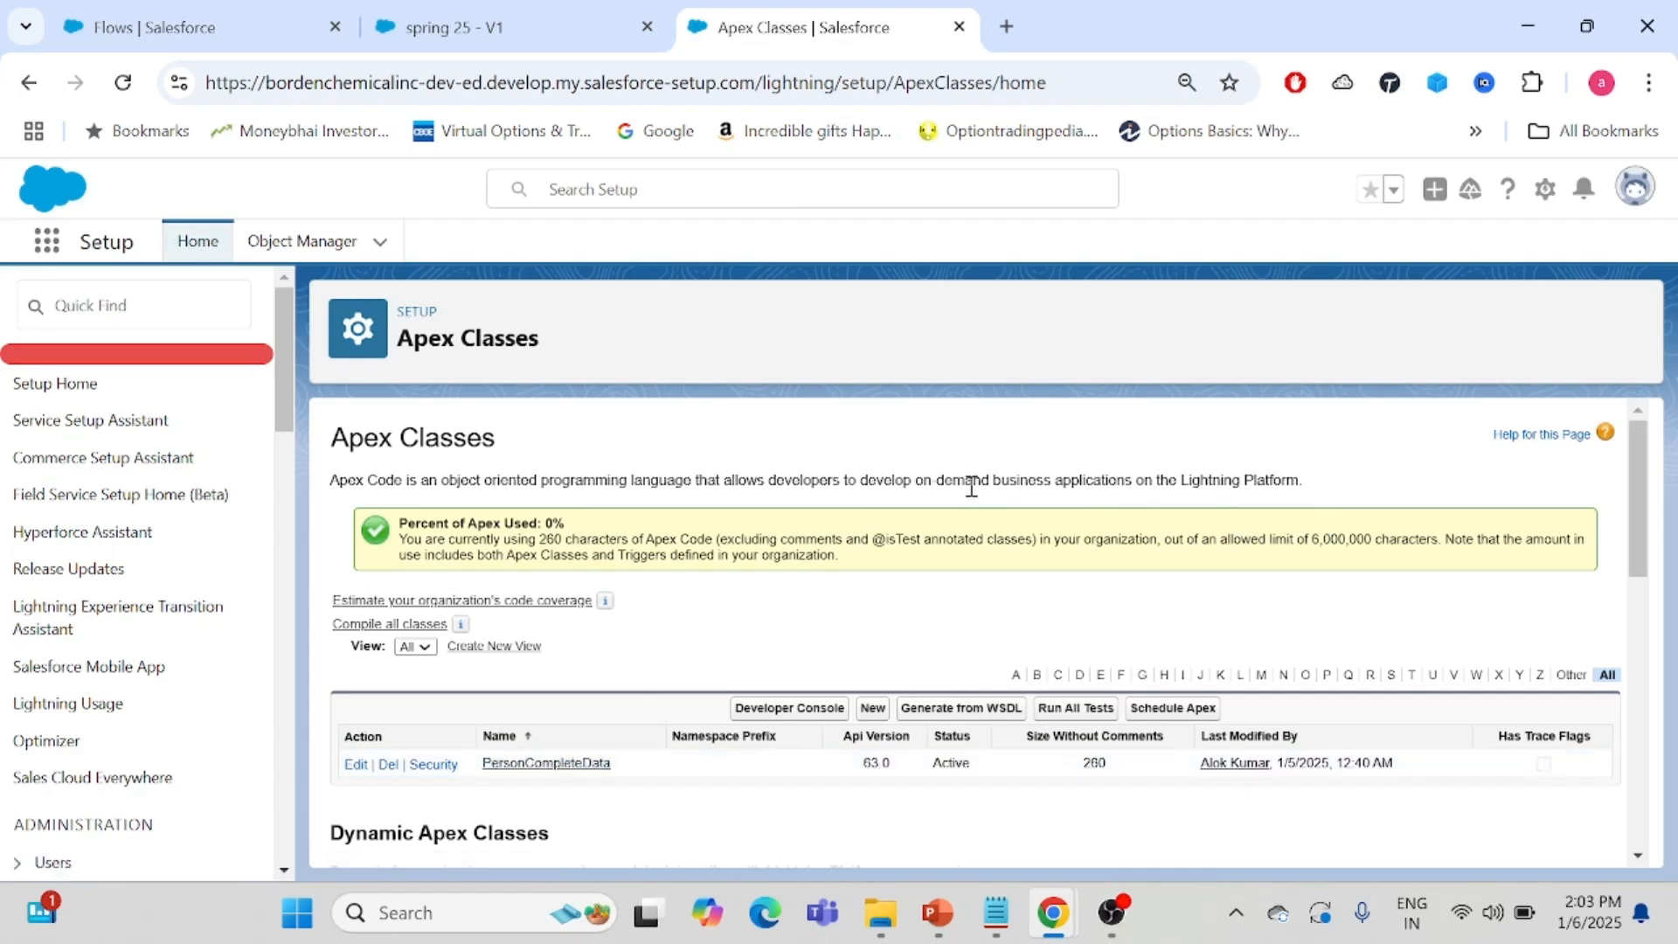
- Open the PersonCompleteData Apex class to review its properties, and return to the flow tab
click(550, 765)
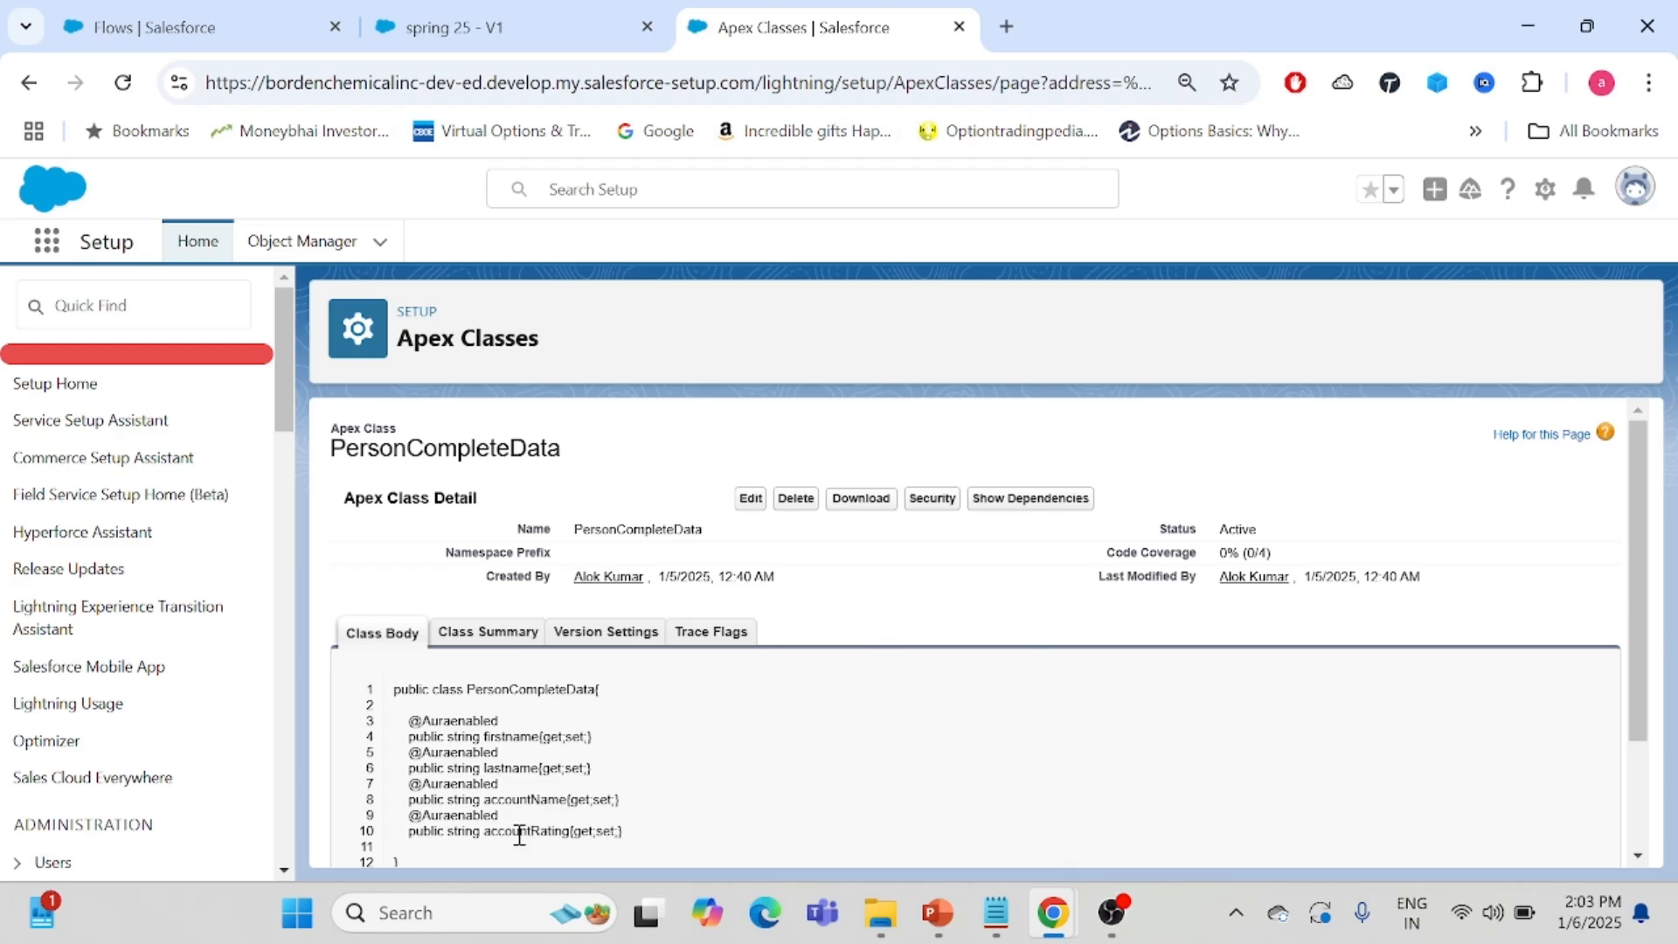
click(482, 21)
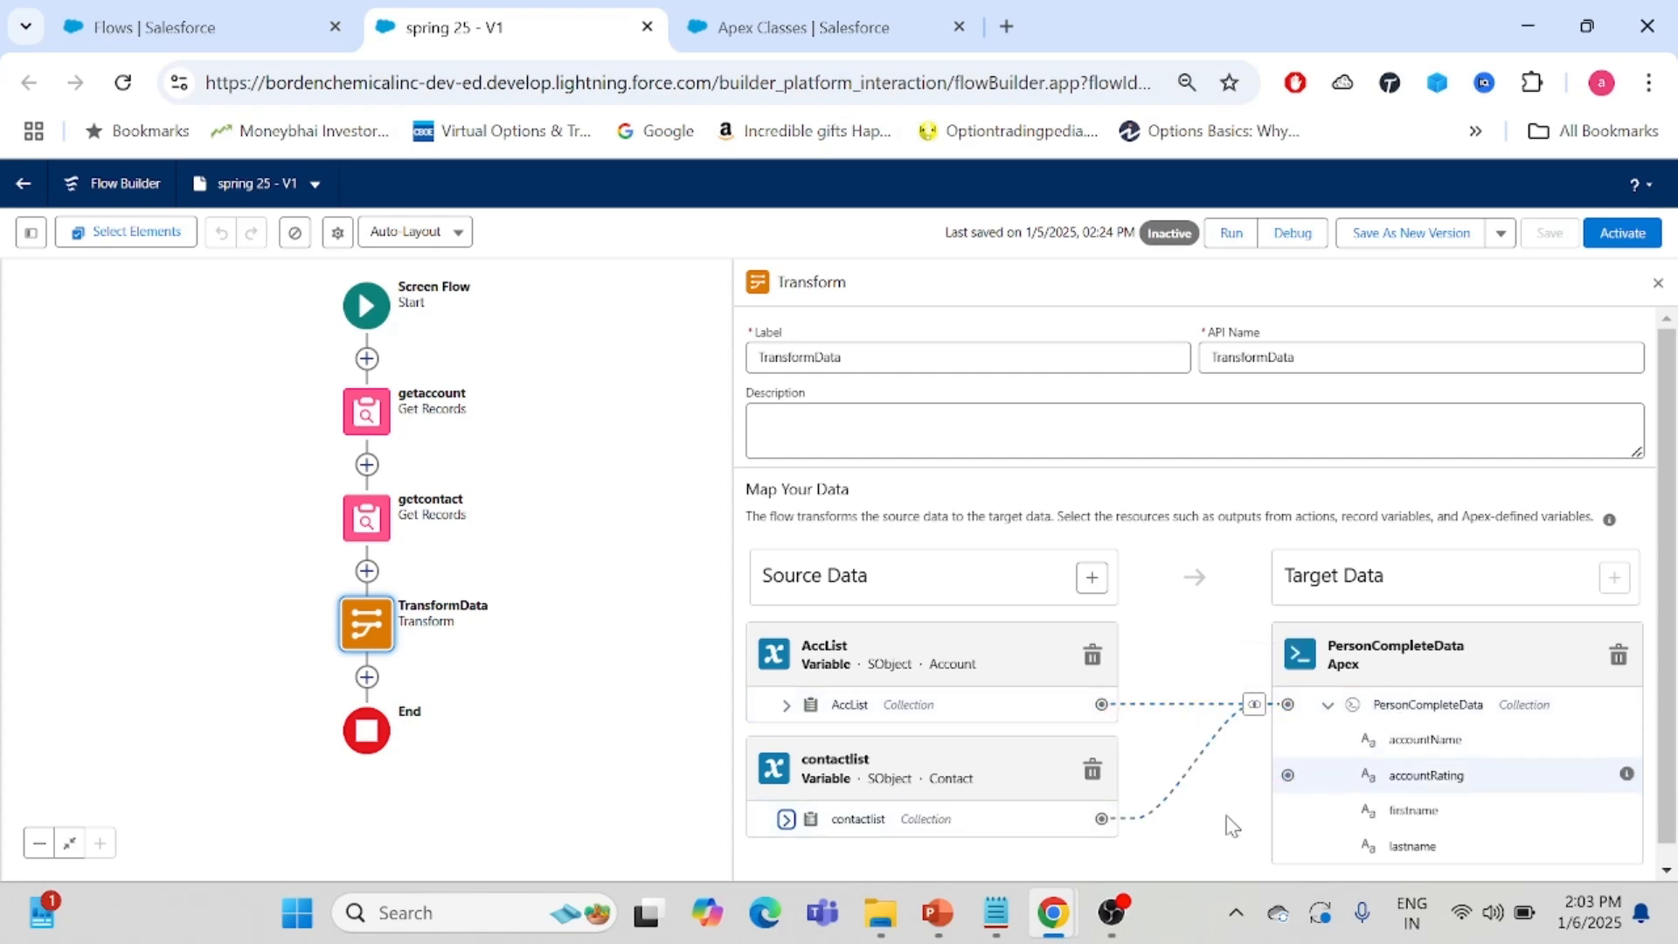
- Open the join transformation between AccList and contactlist and review its join type and join keys
click(1255, 707)
click(1257, 706)
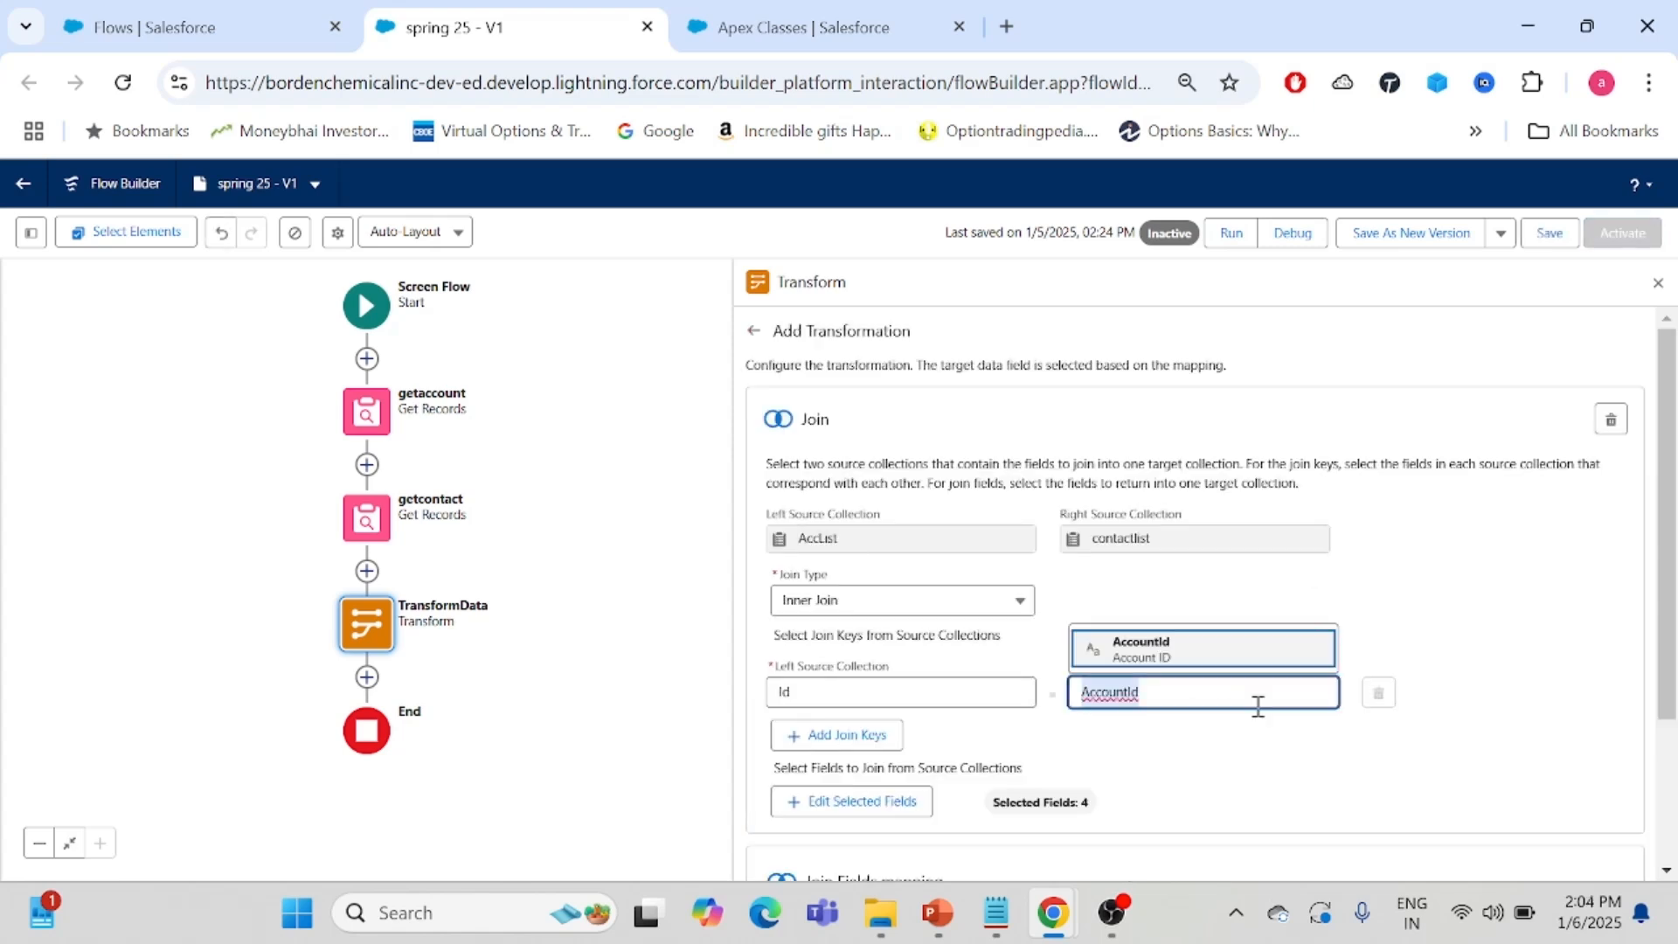
click(1363, 456)
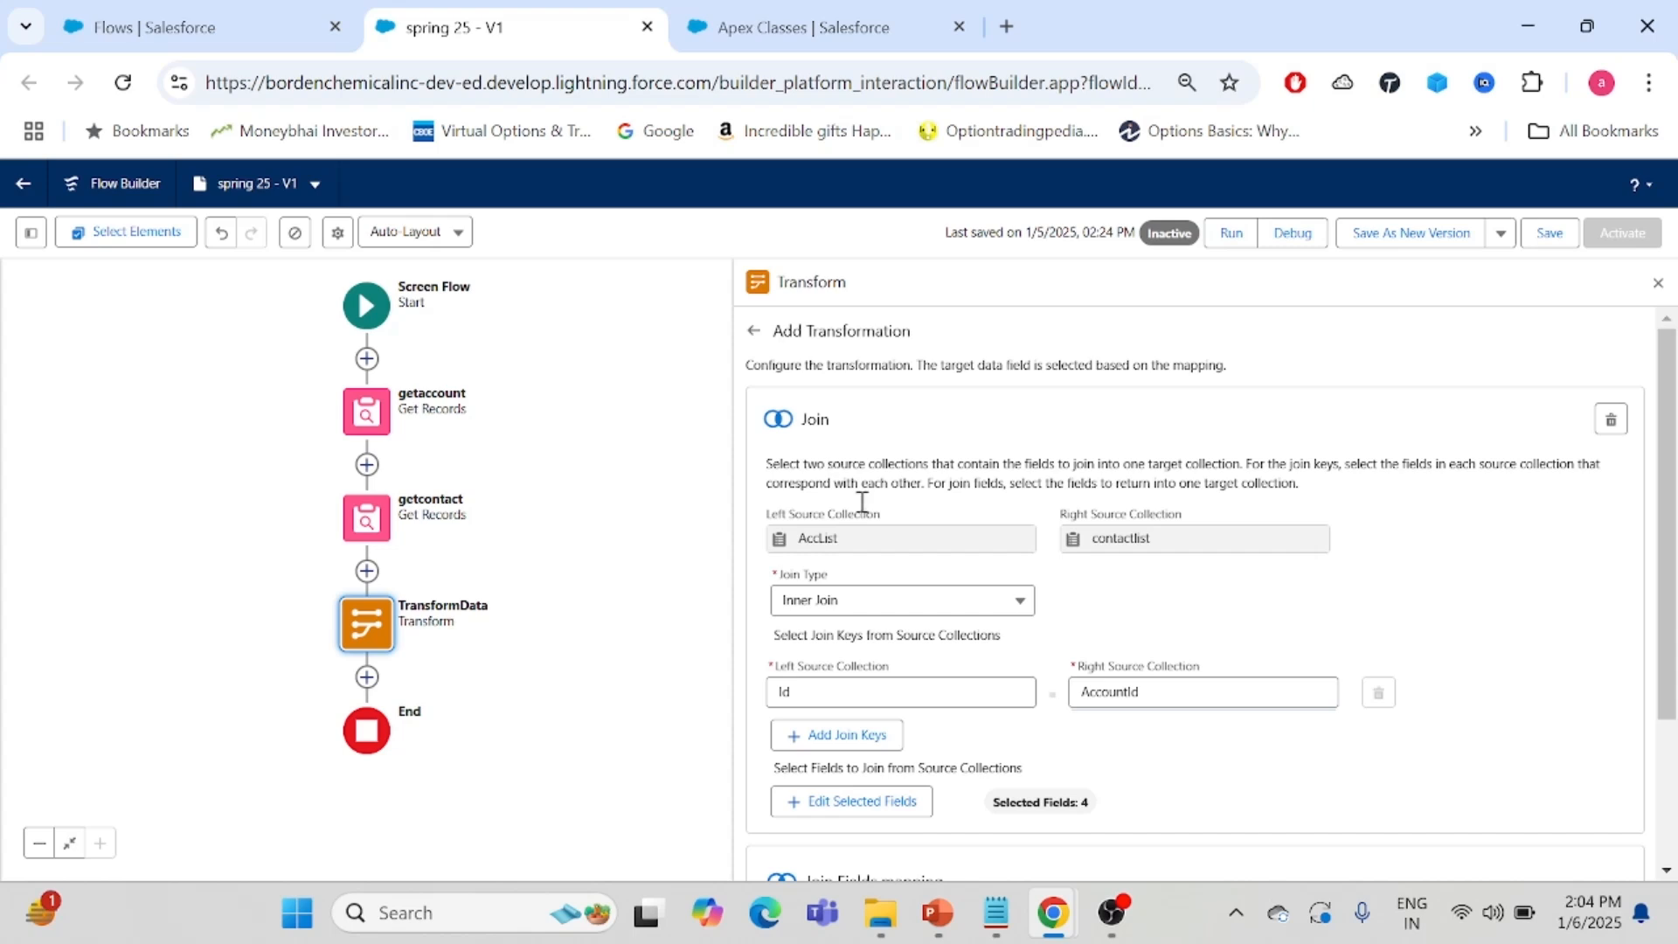
scroll(1407, 577, down, 3)
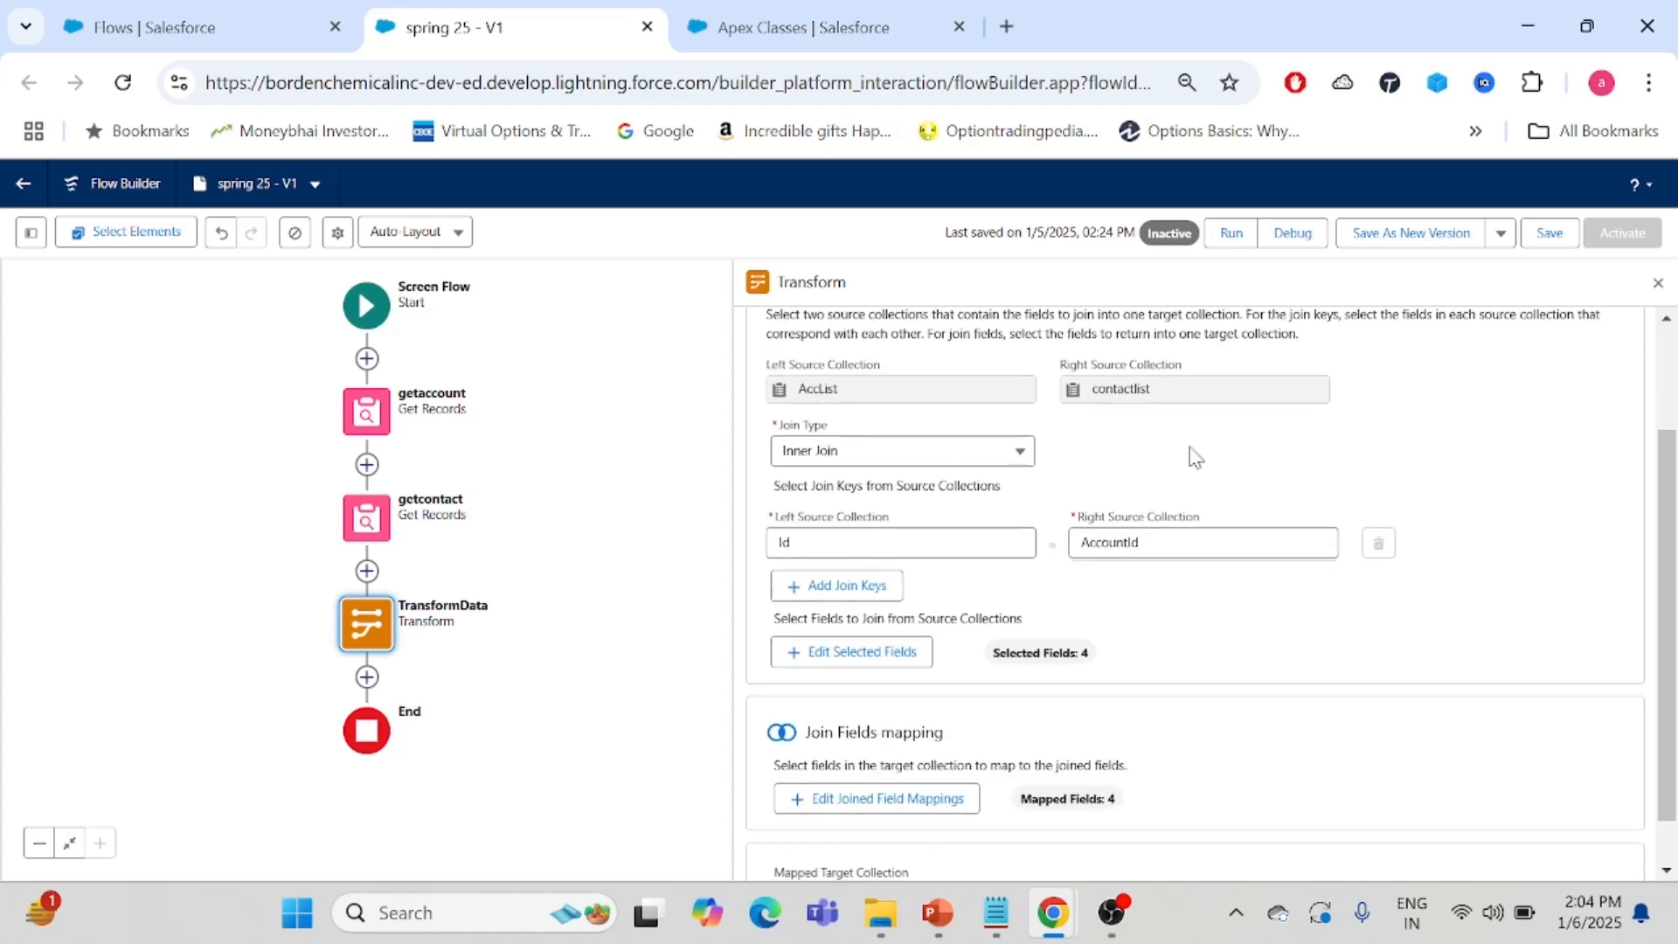
click(964, 459)
click(1224, 450)
- Review the selected fields of both source collections in the join, and close the field selection
click(812, 657)
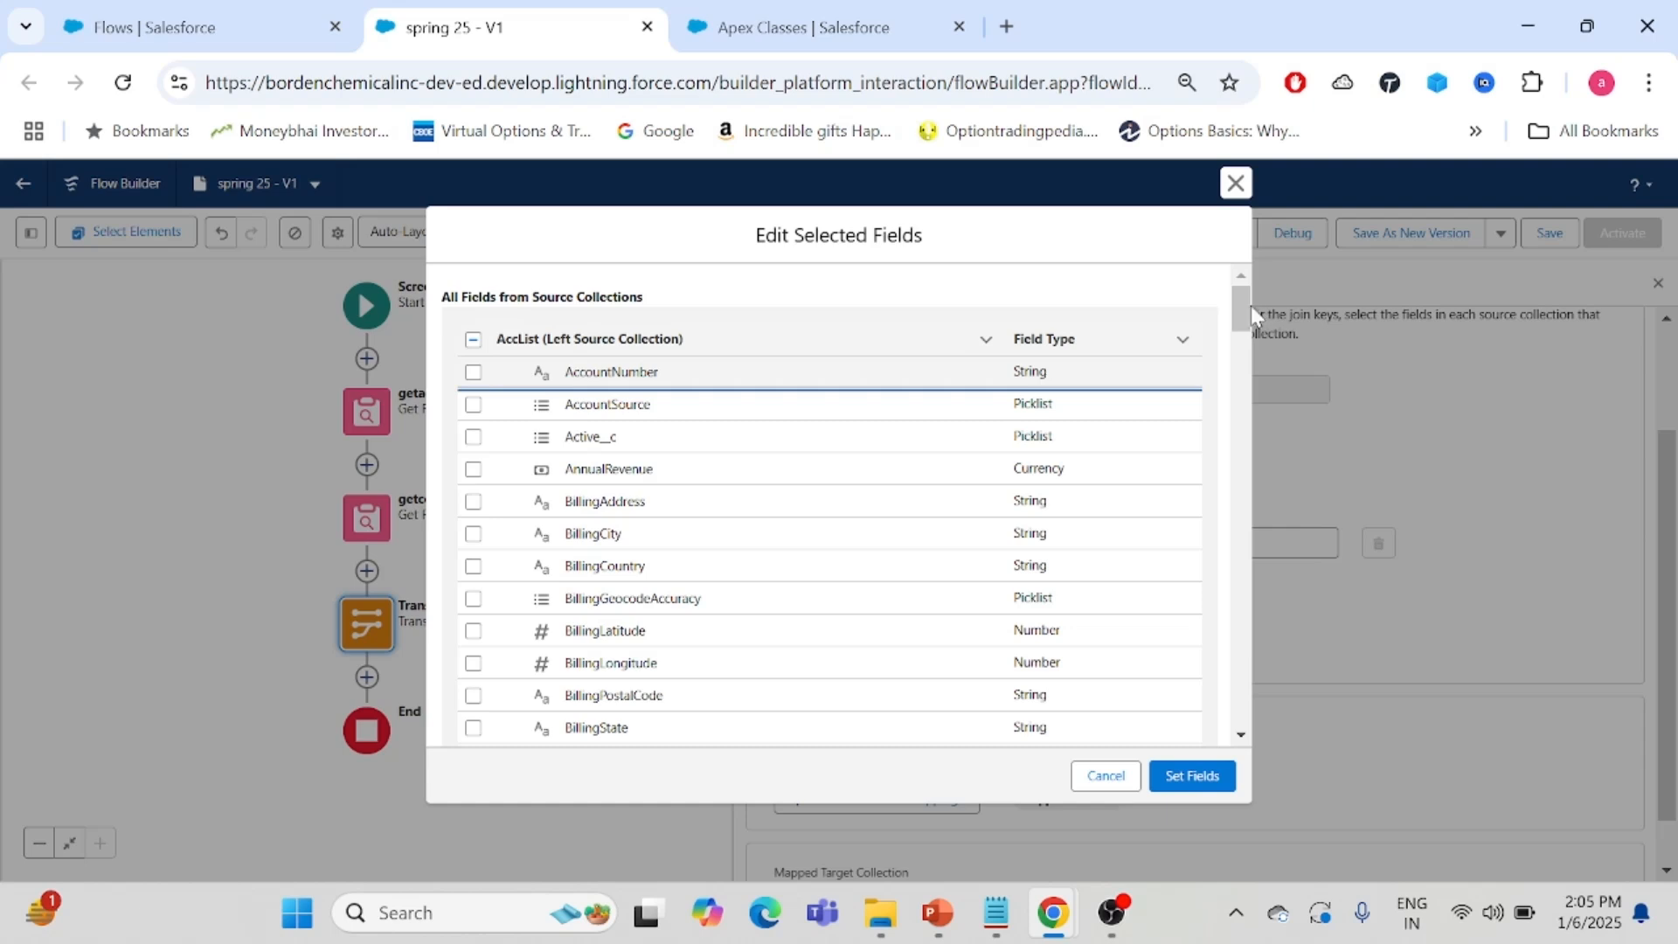
drag(1242, 319, 1233, 544)
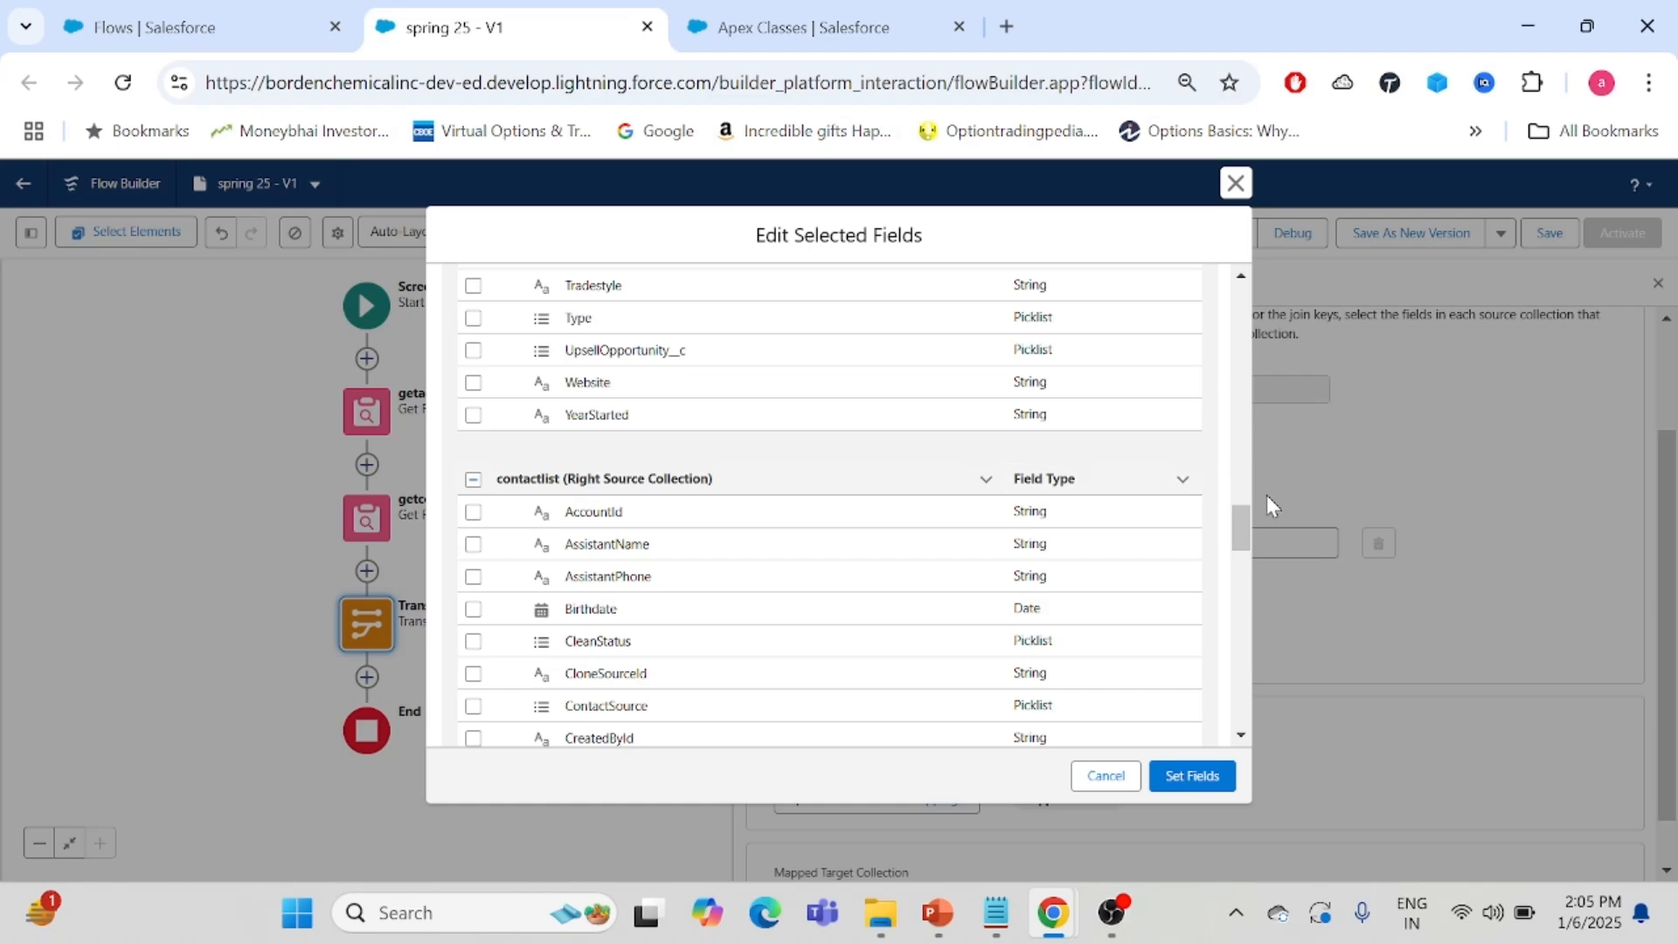
drag(1239, 537, 1246, 631)
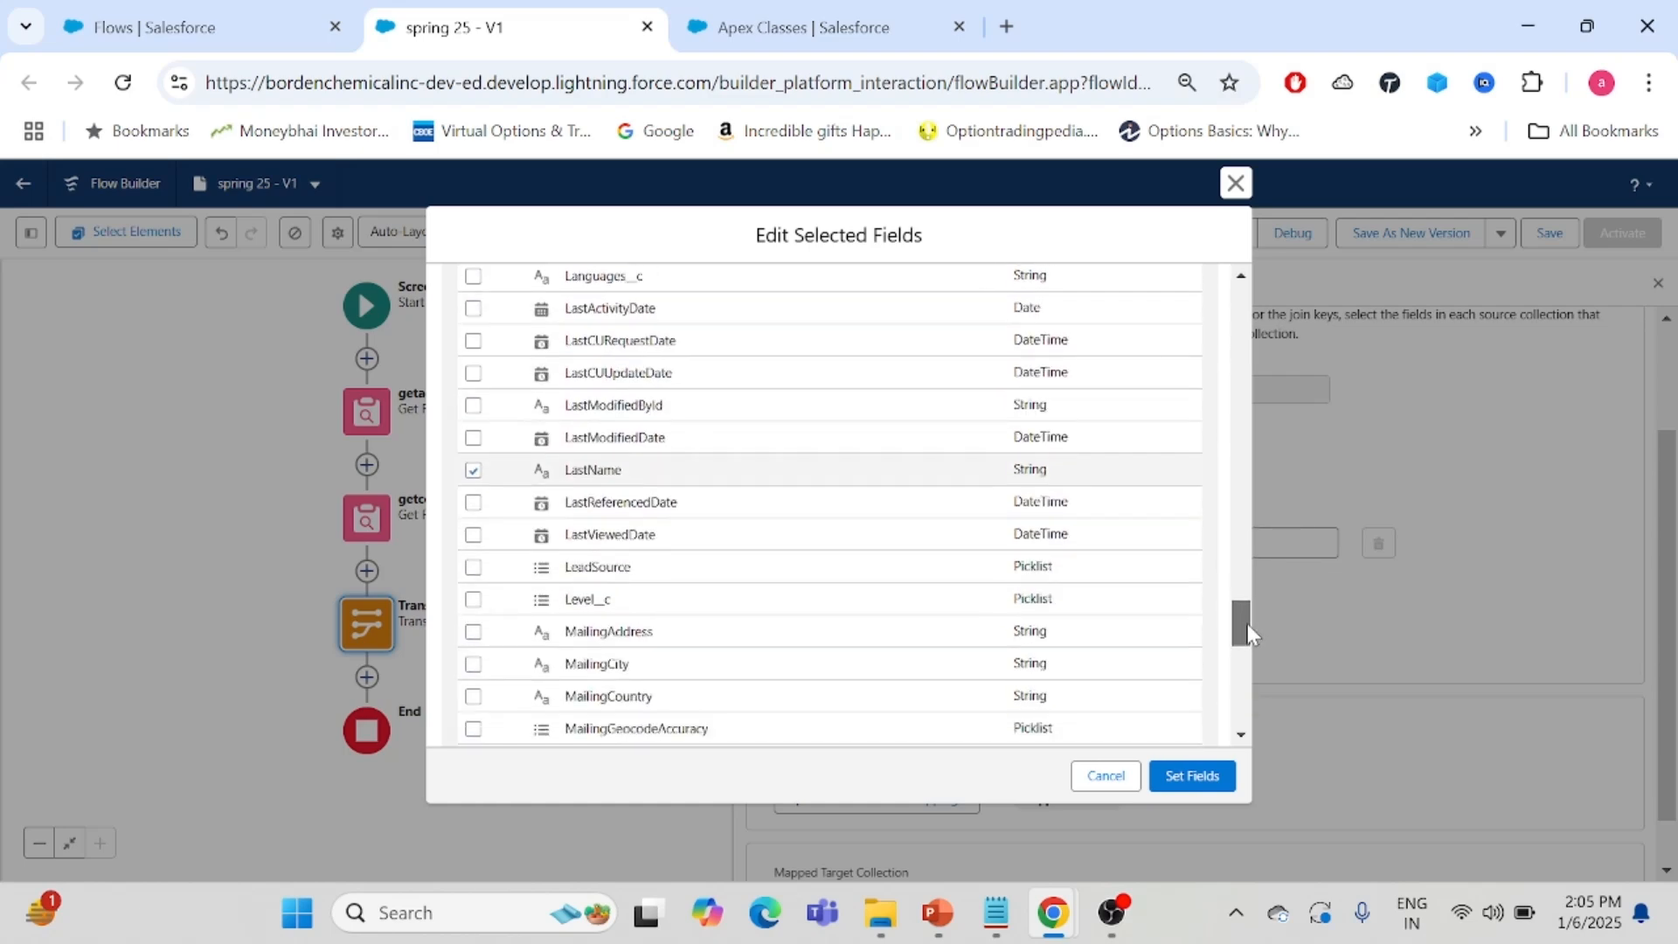
click(1241, 183)
scroll(1674, 505, down, 1)
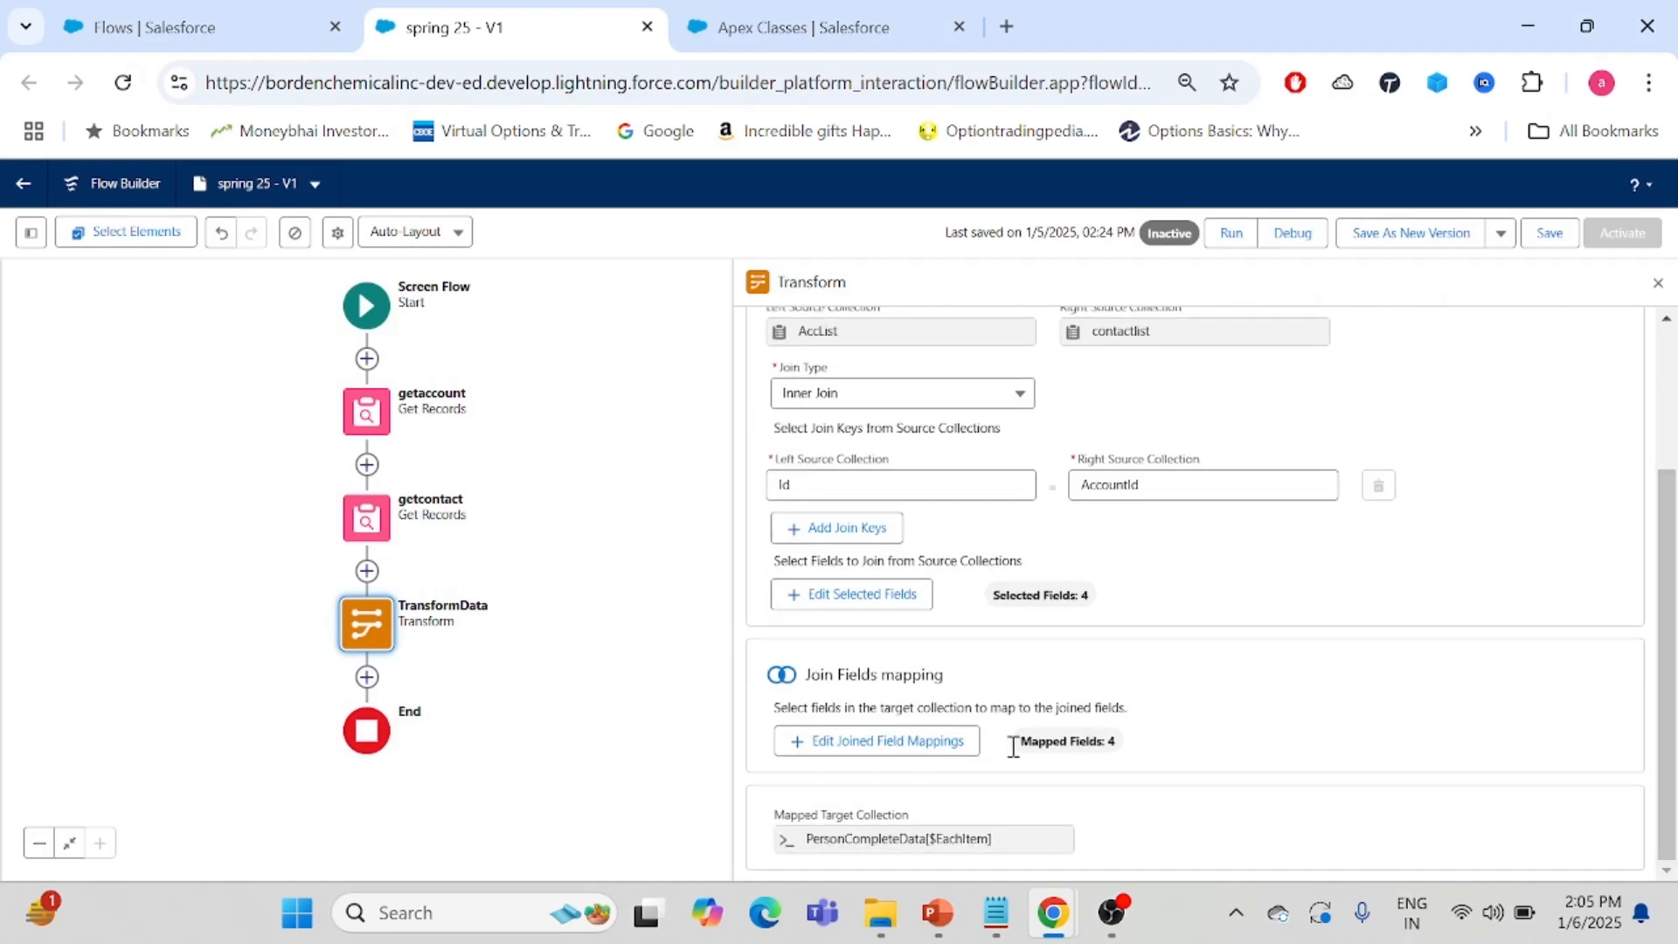
- Review the joined field mappings to the PersonCompleteData fields, comparing them with the Apex class, then close them
click(907, 741)
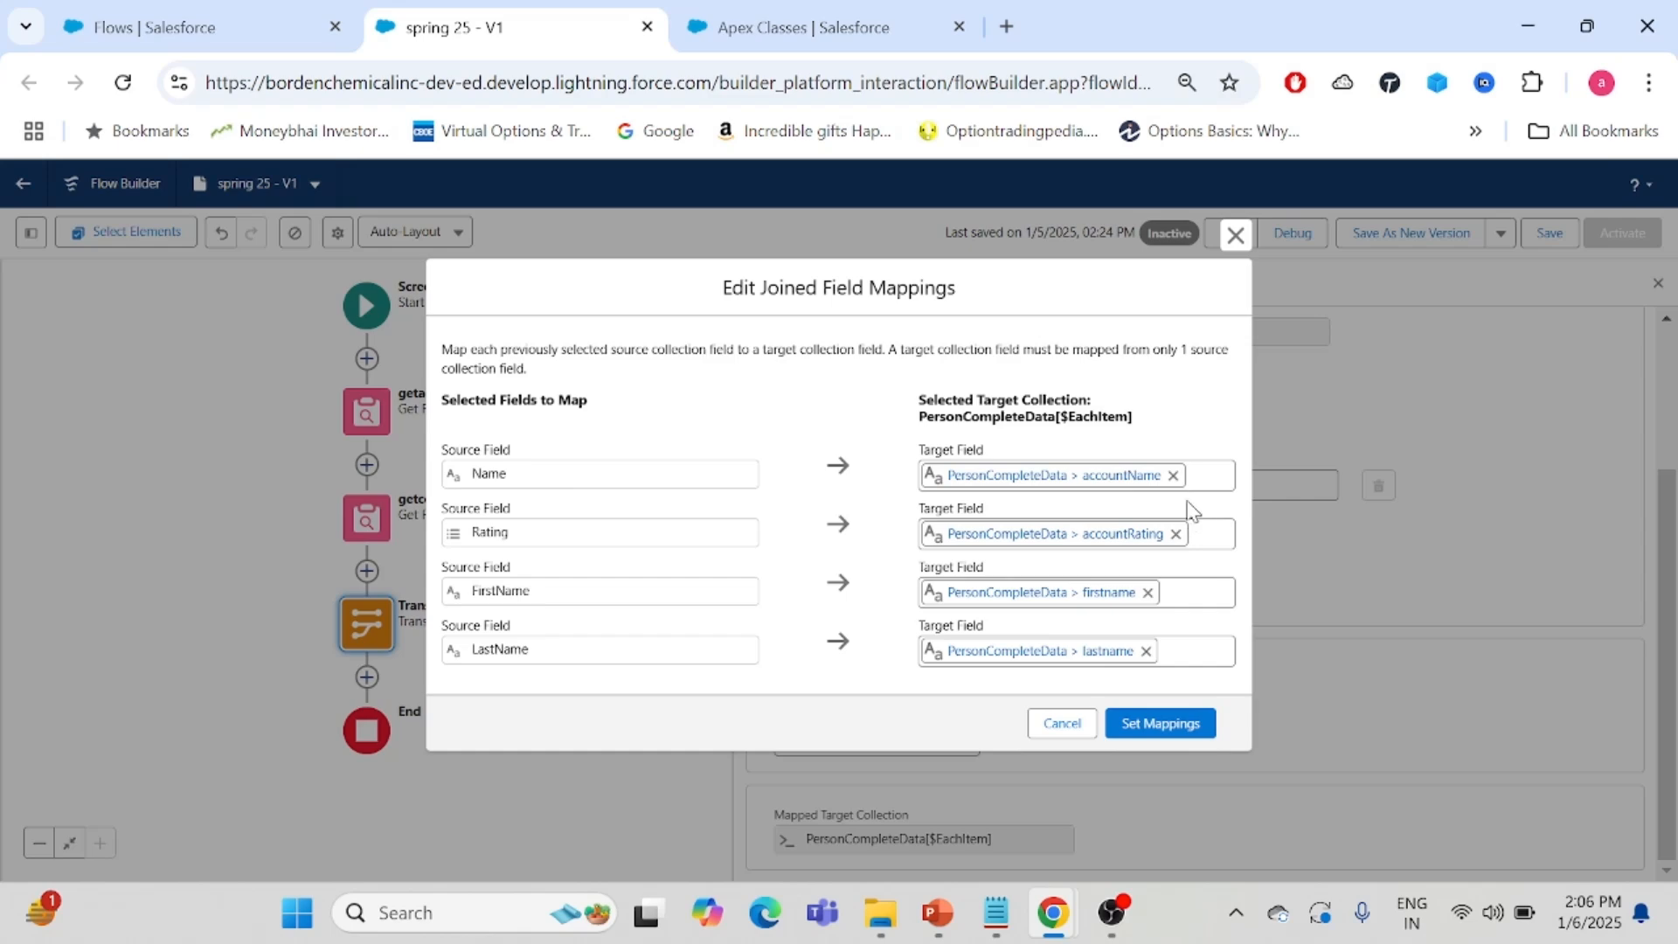
click(826, 27)
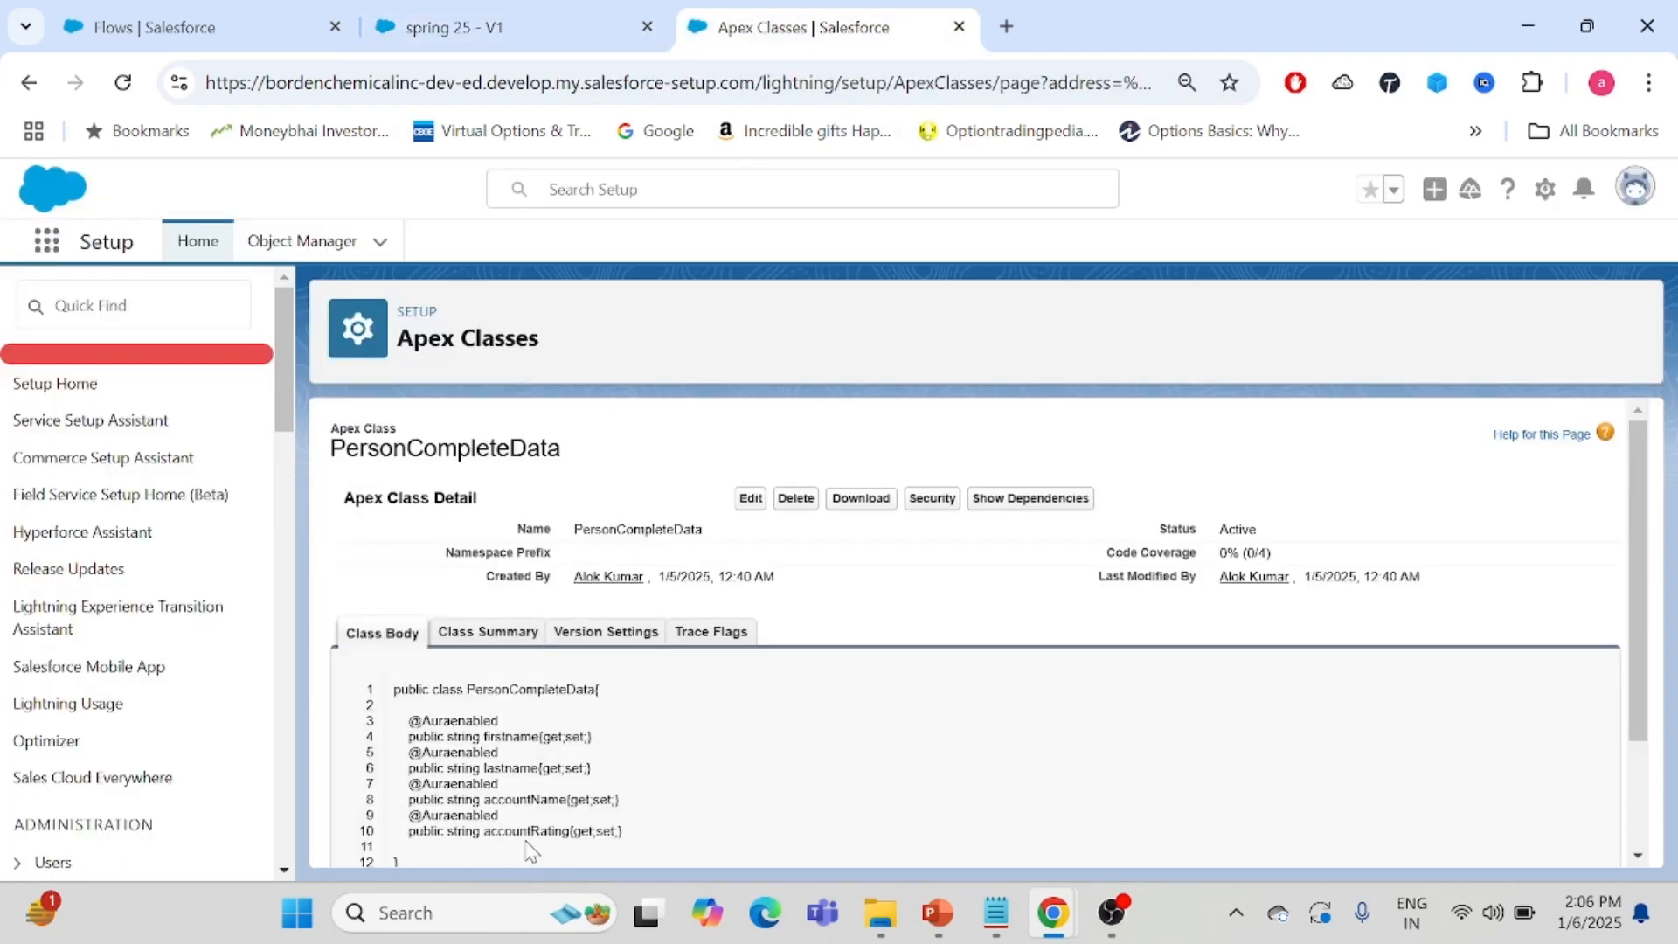
click(493, 31)
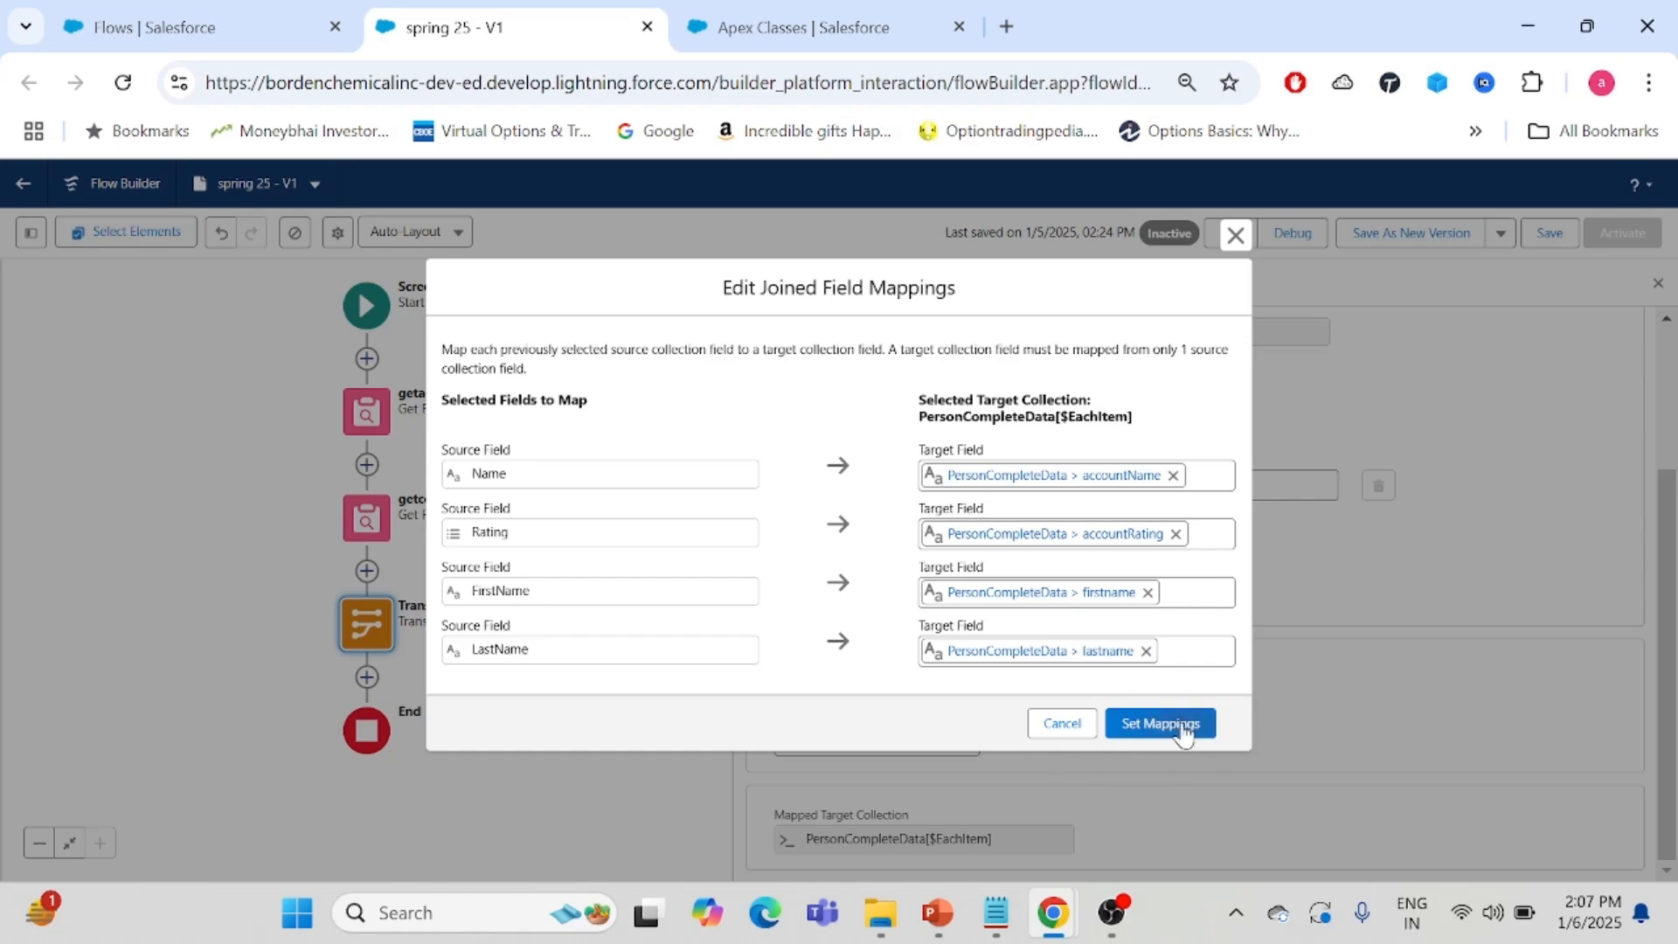
click(1232, 234)
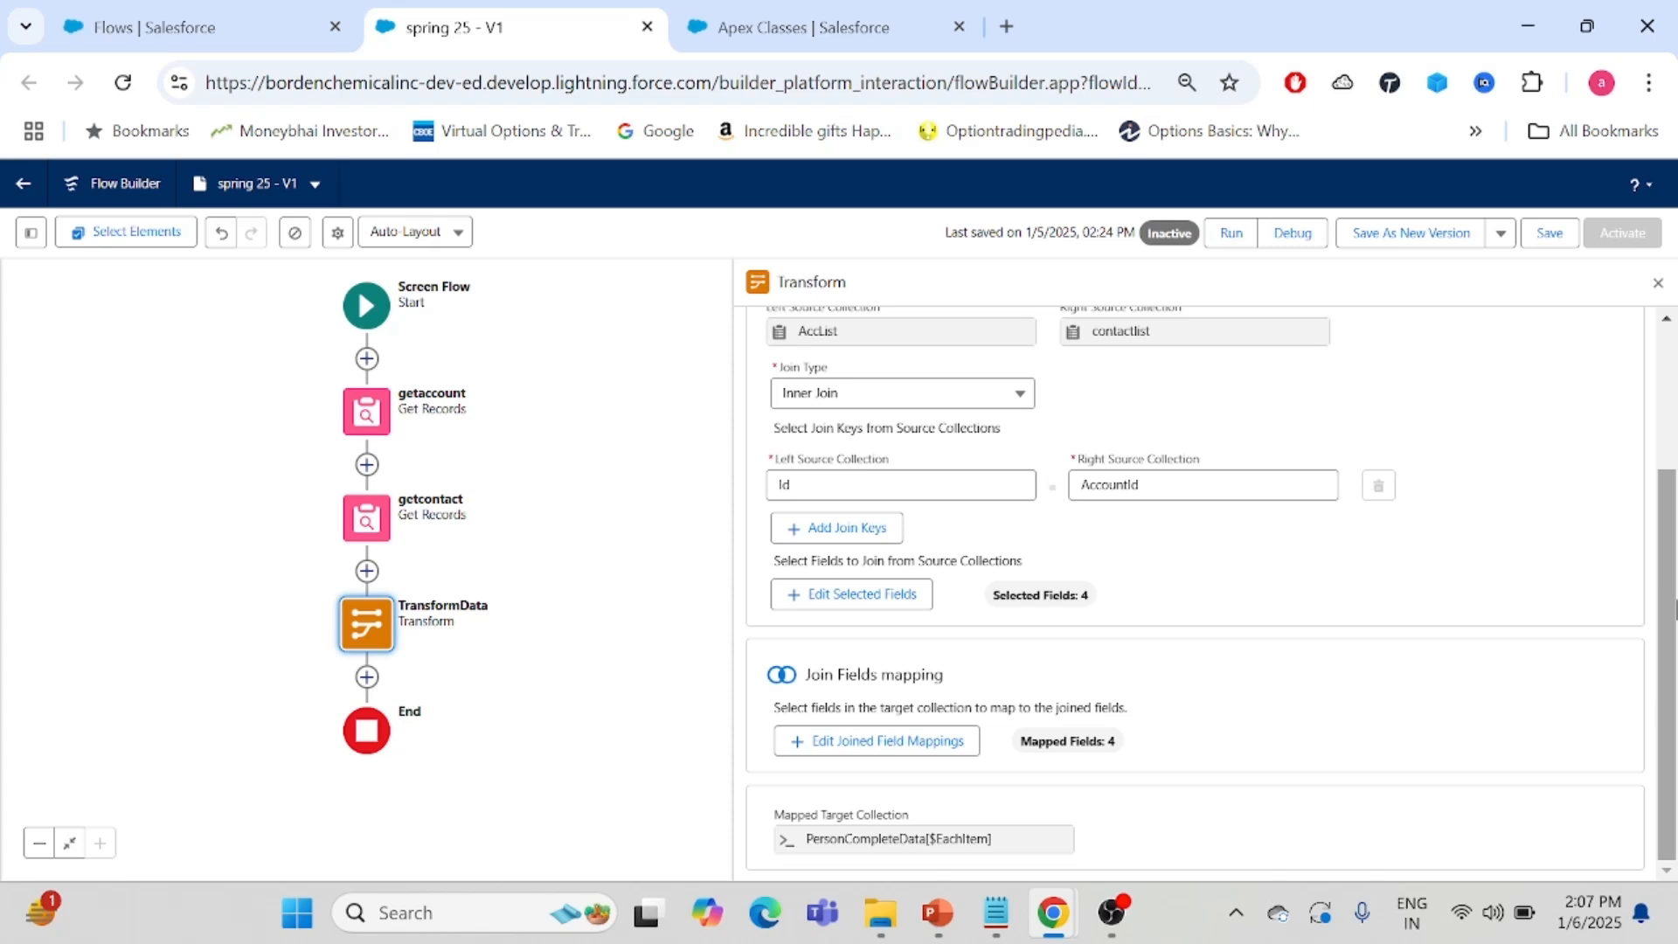
- Return to the TransformData data mapping overview and collapse the source collection lists
scroll(1668, 610, up, 3)
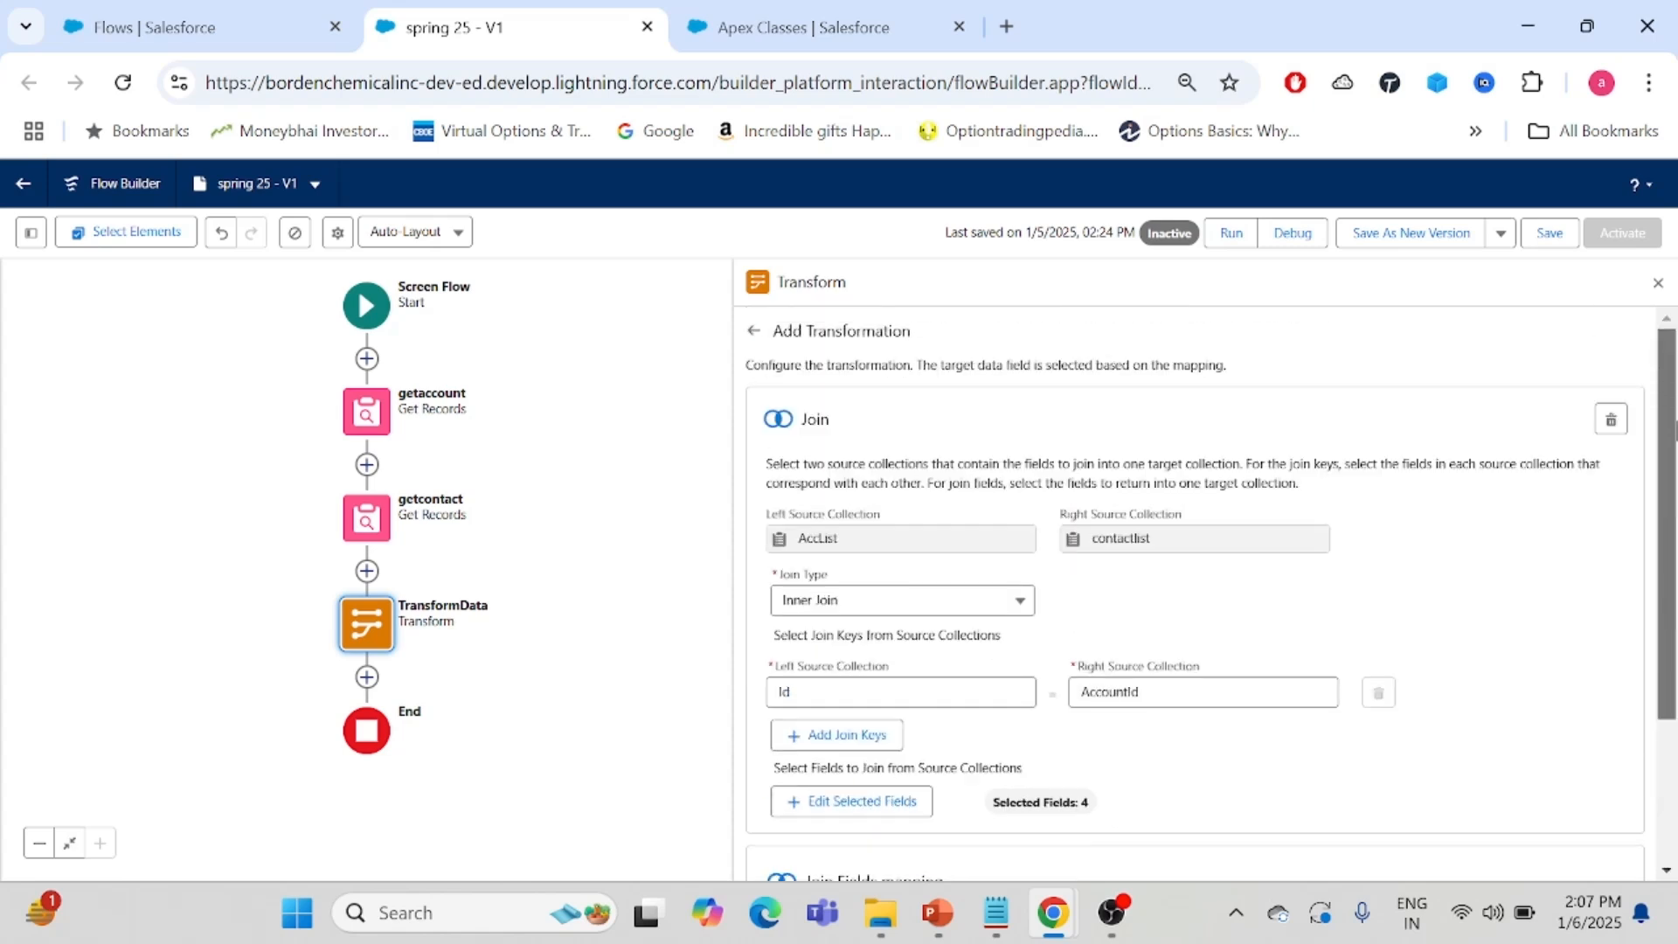
click(751, 333)
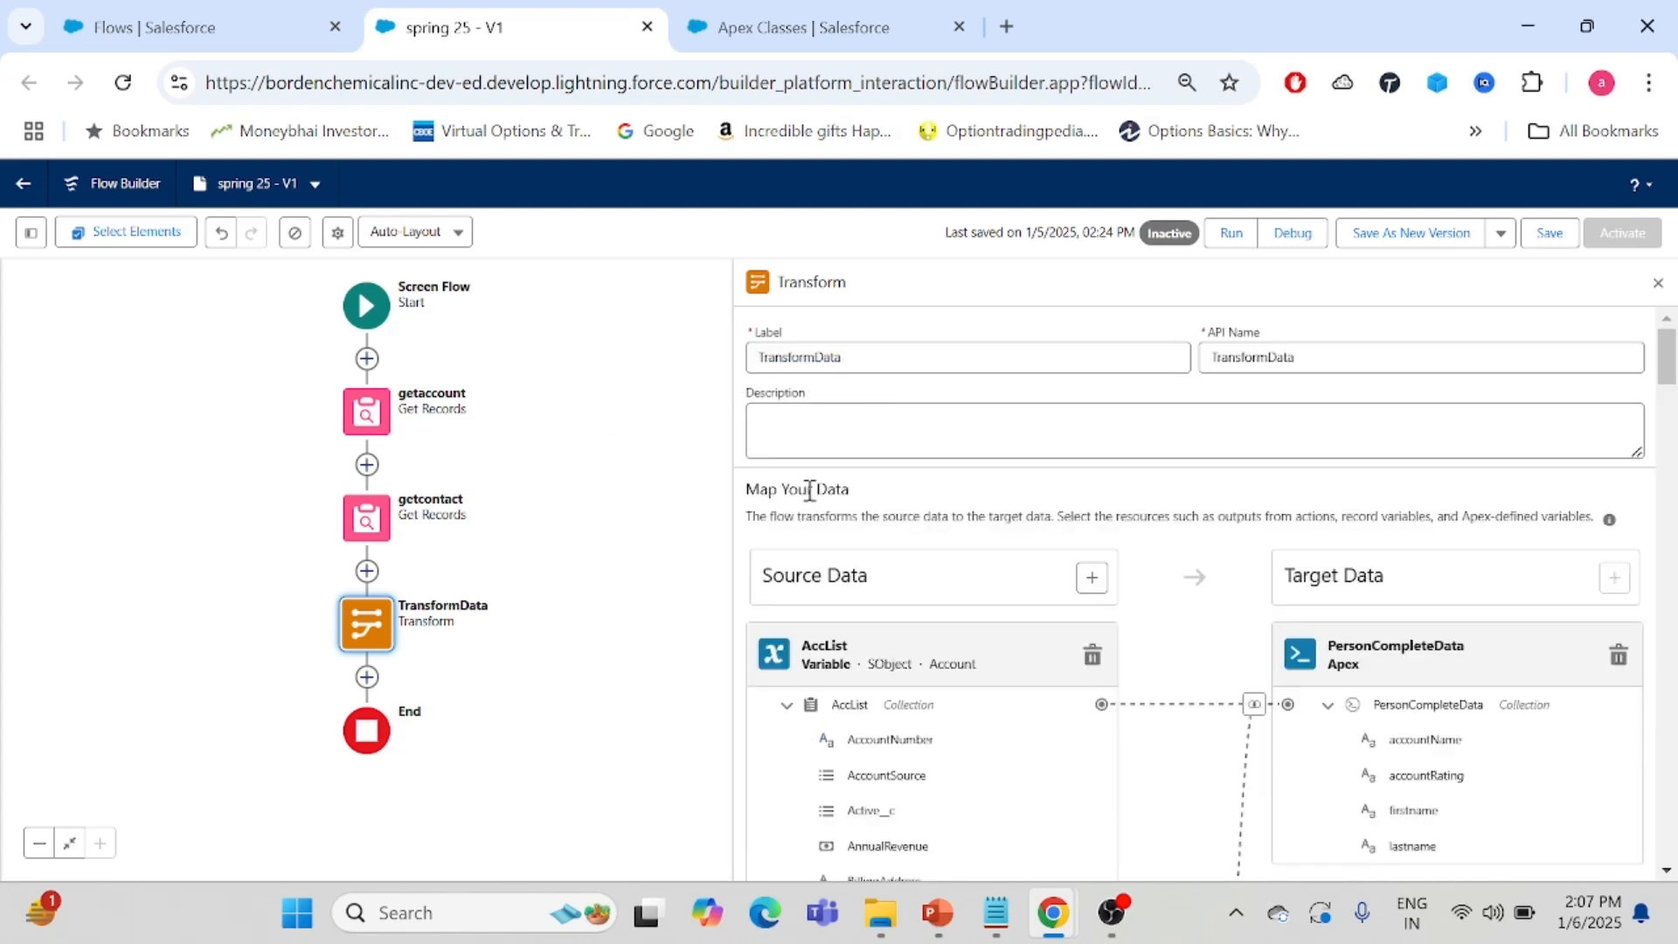
scroll(1223, 481, down, 3)
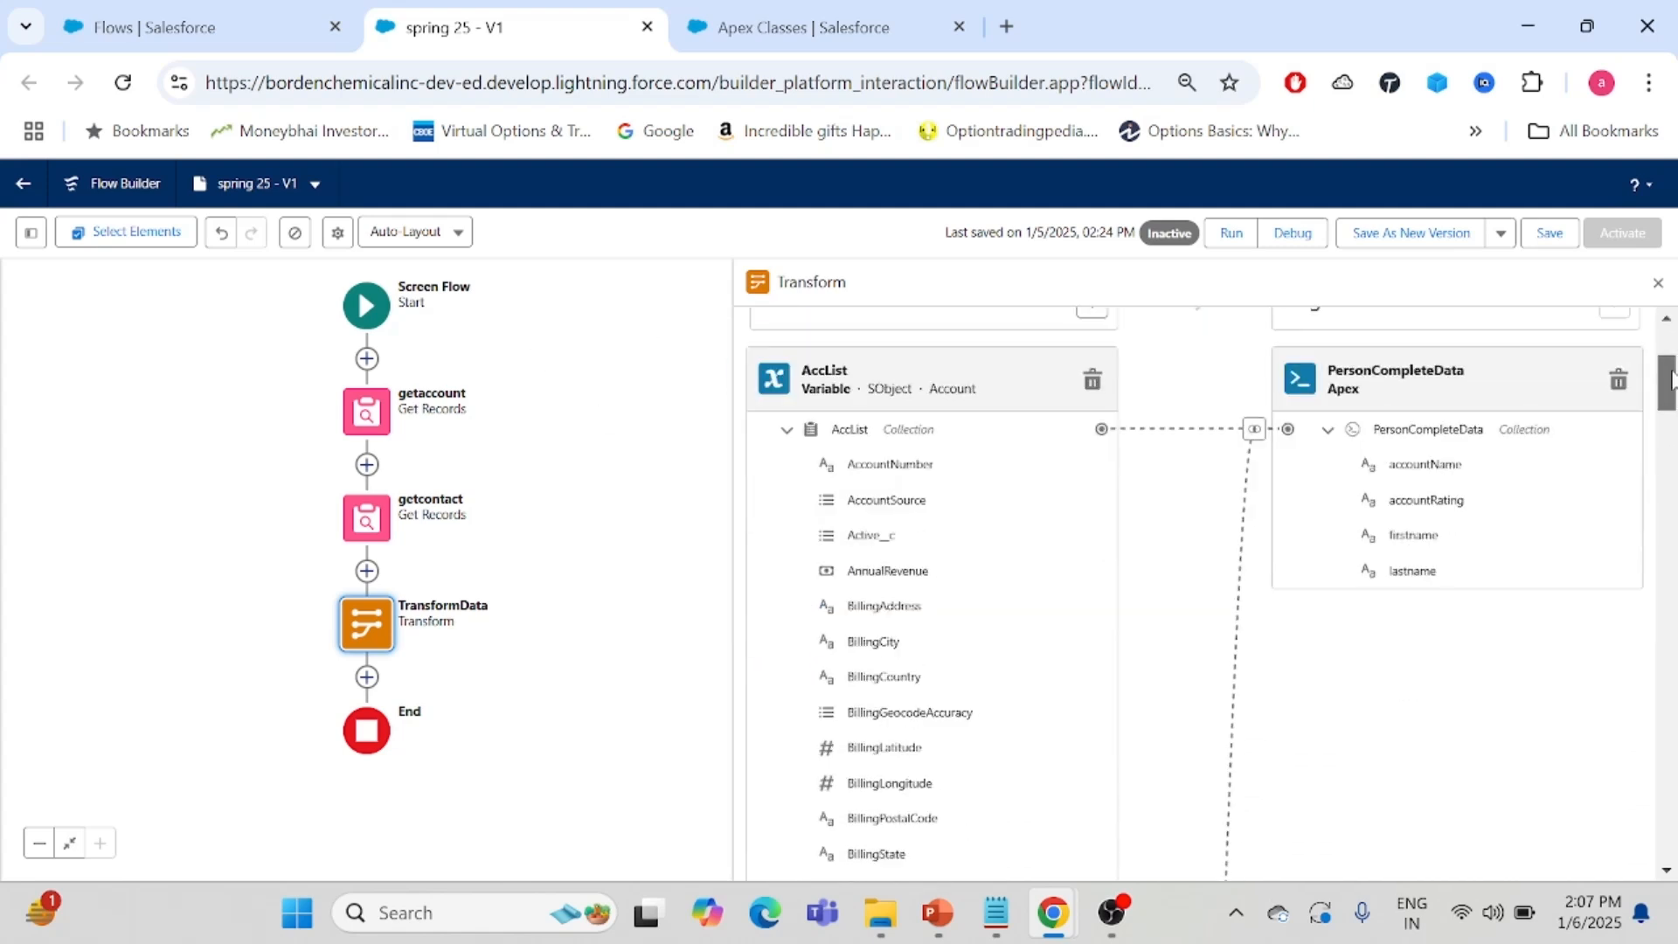
click(786, 420)
click(787, 536)
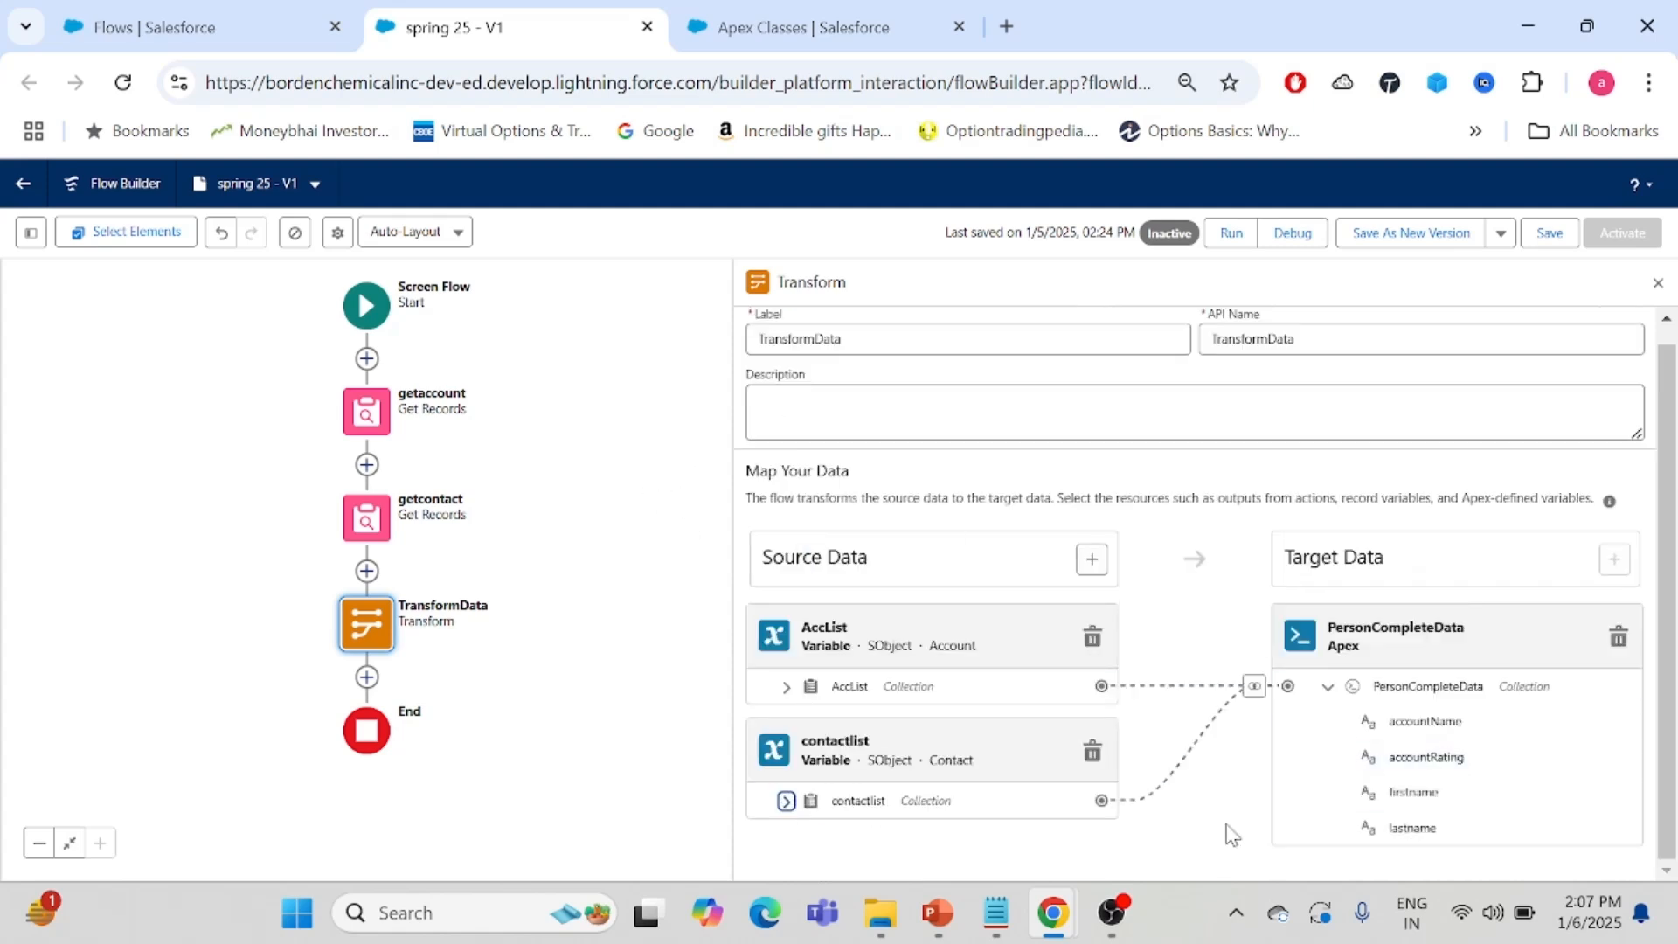
- Run the flow, close its run tab, and start a debug run of the flow
click(1235, 241)
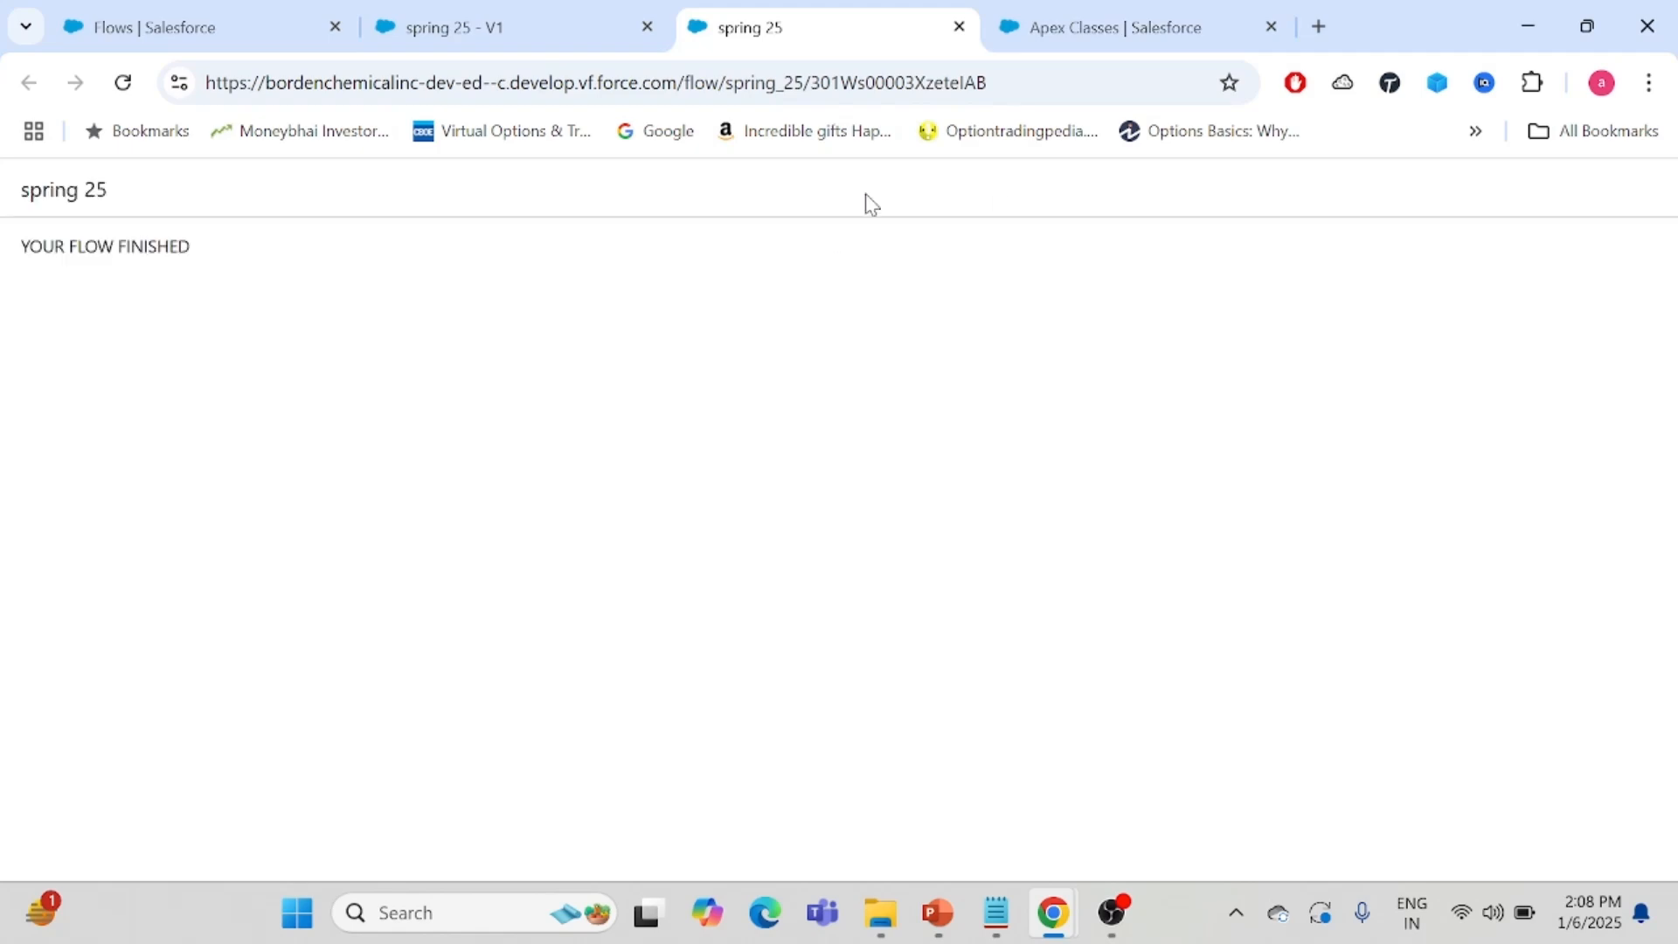
click(959, 27)
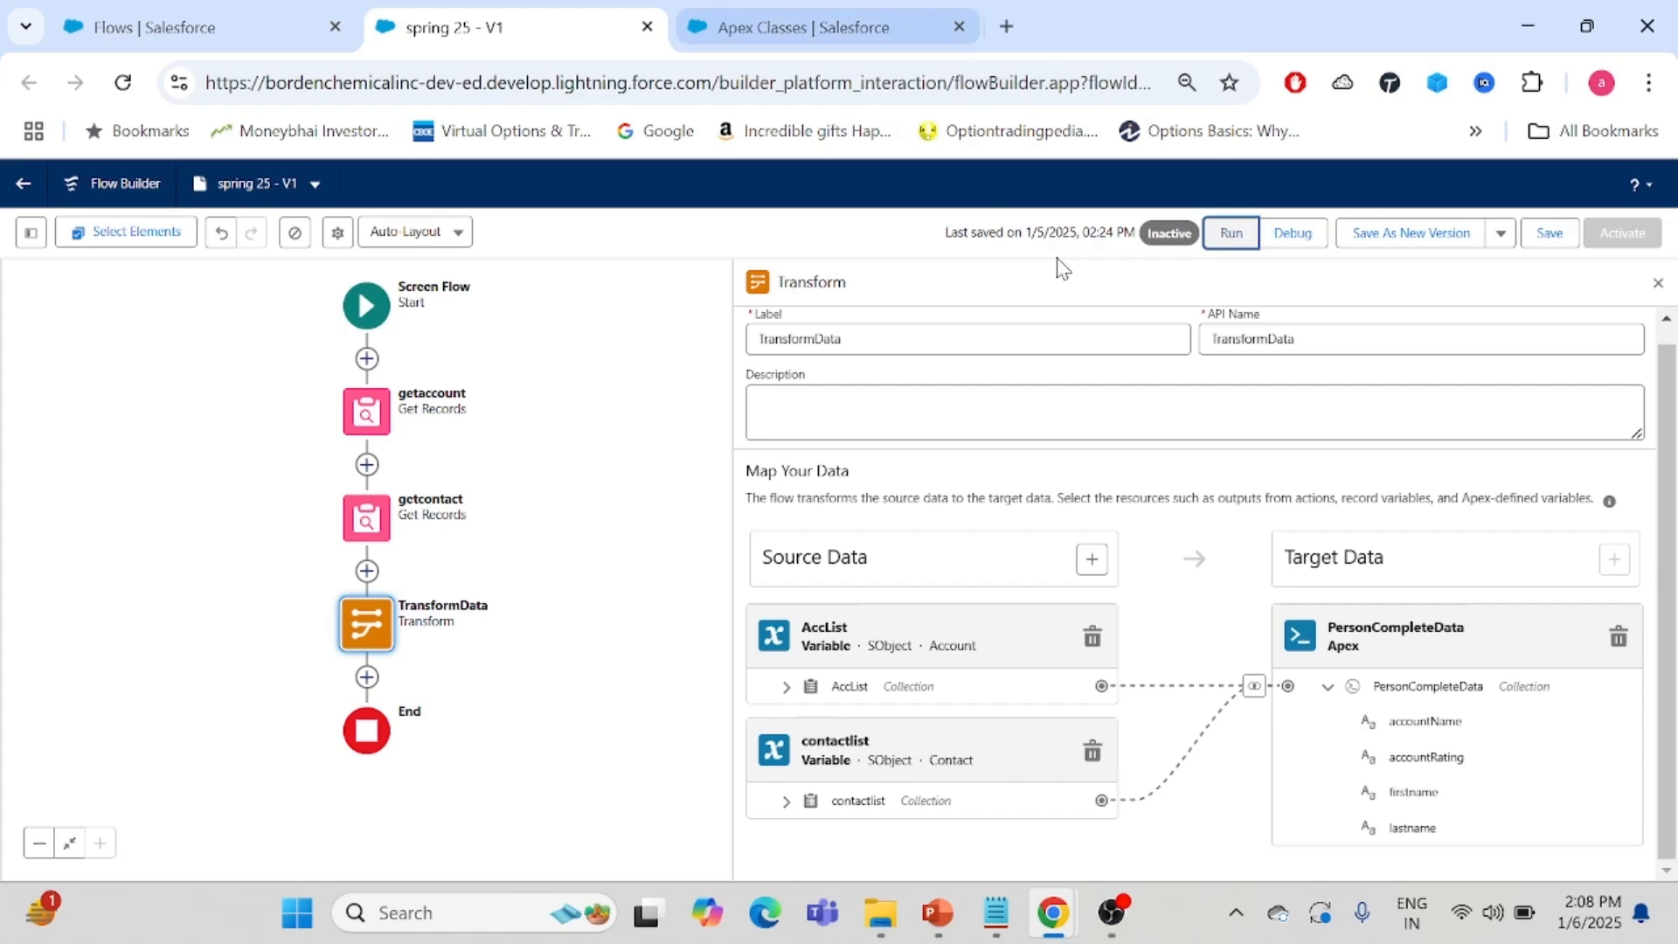
click(1316, 234)
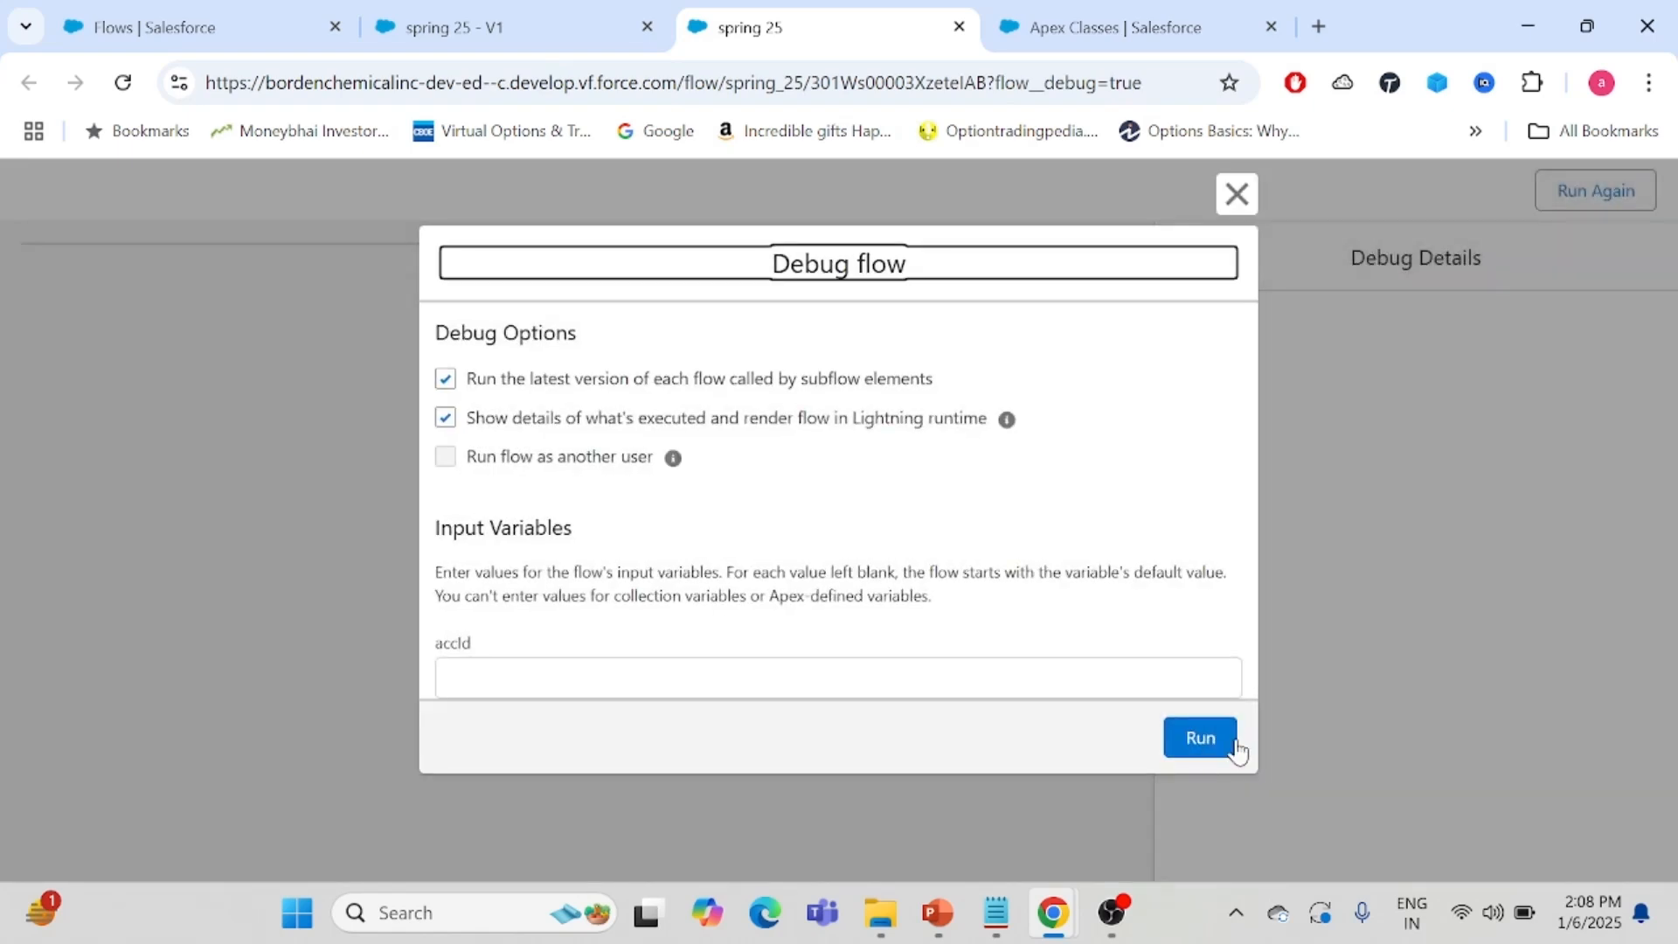
click(1201, 739)
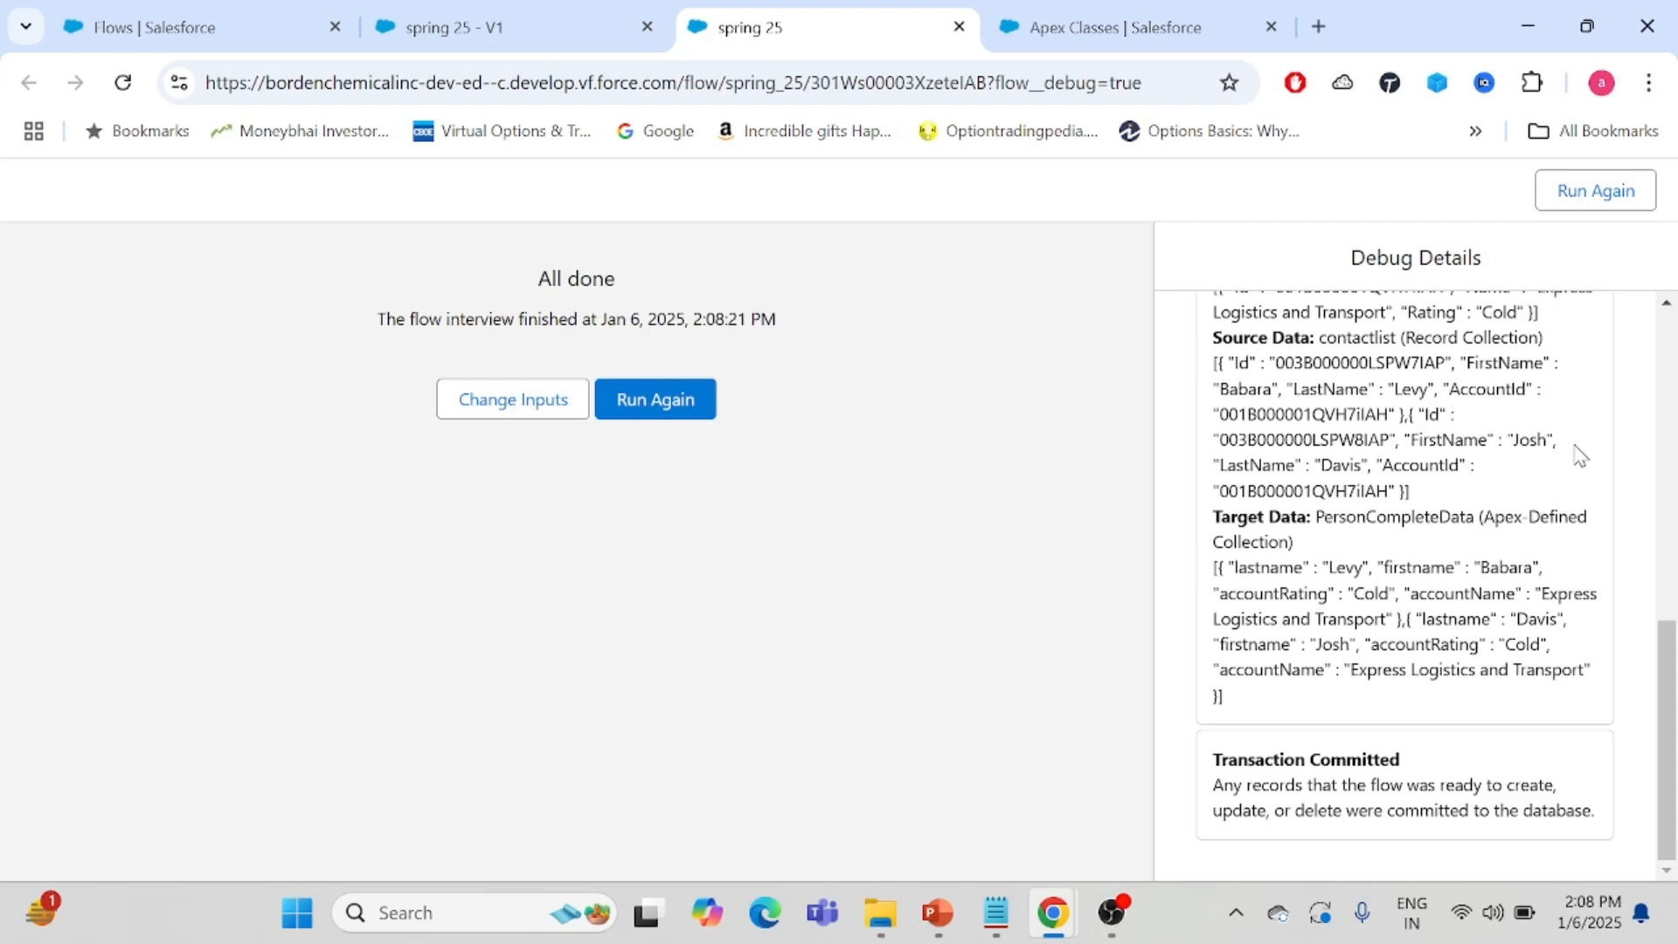
- Examine the PersonCompleteData target data fields in the debug details of the Transform
scroll(1669, 686, up, 1)
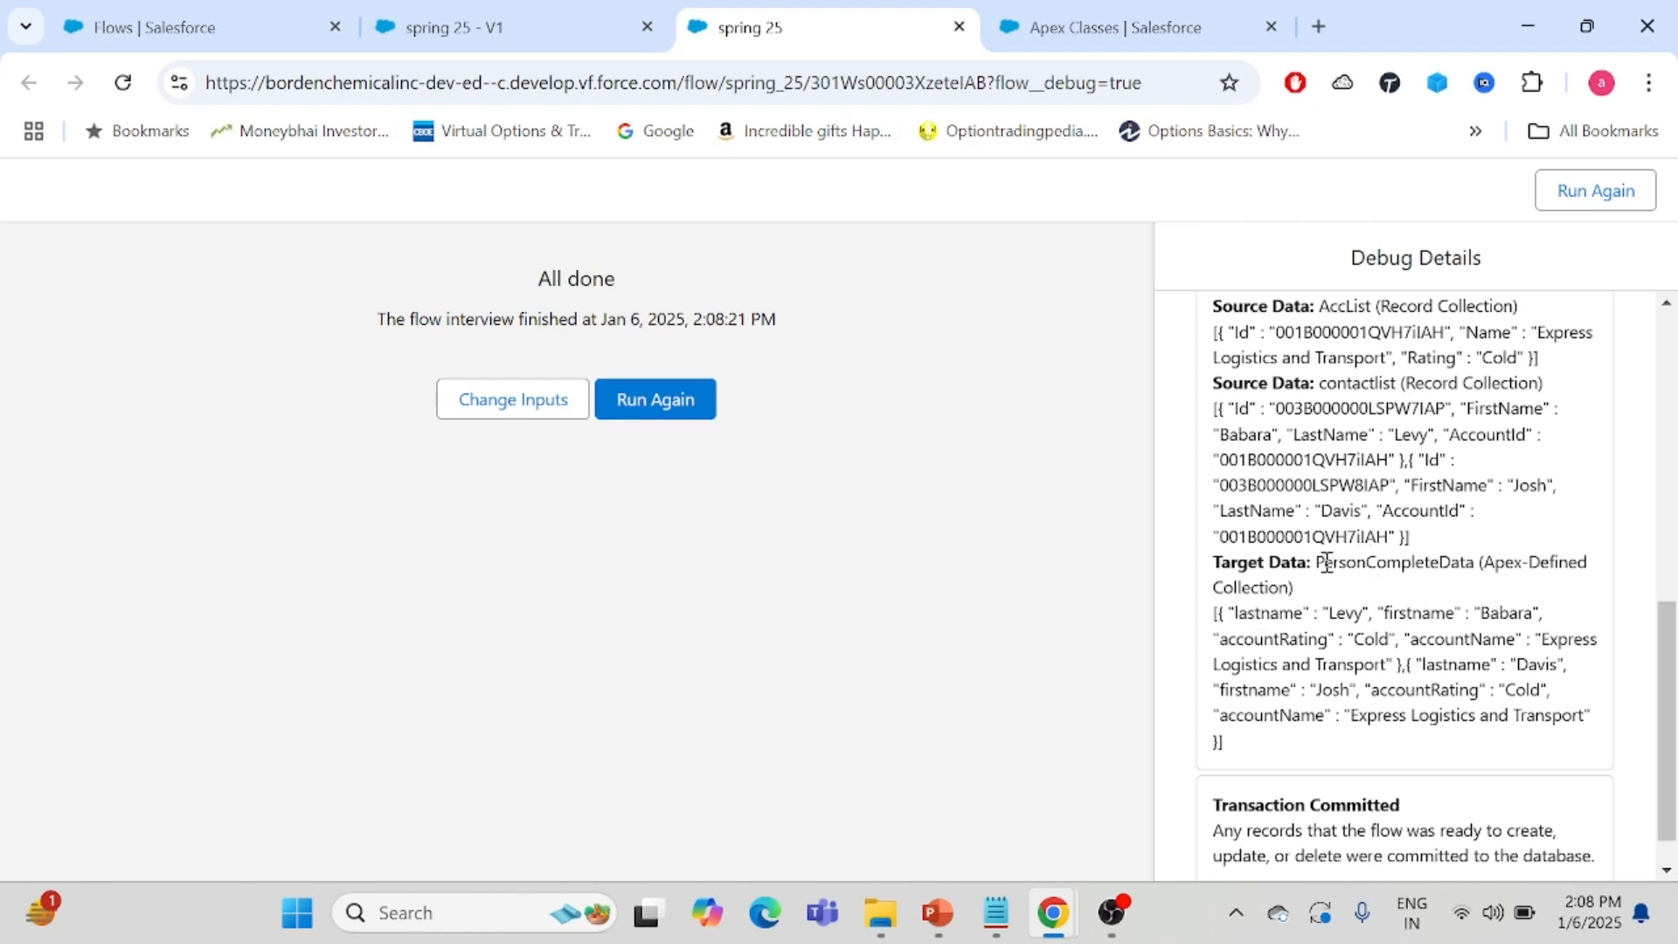
double_click(1387, 561)
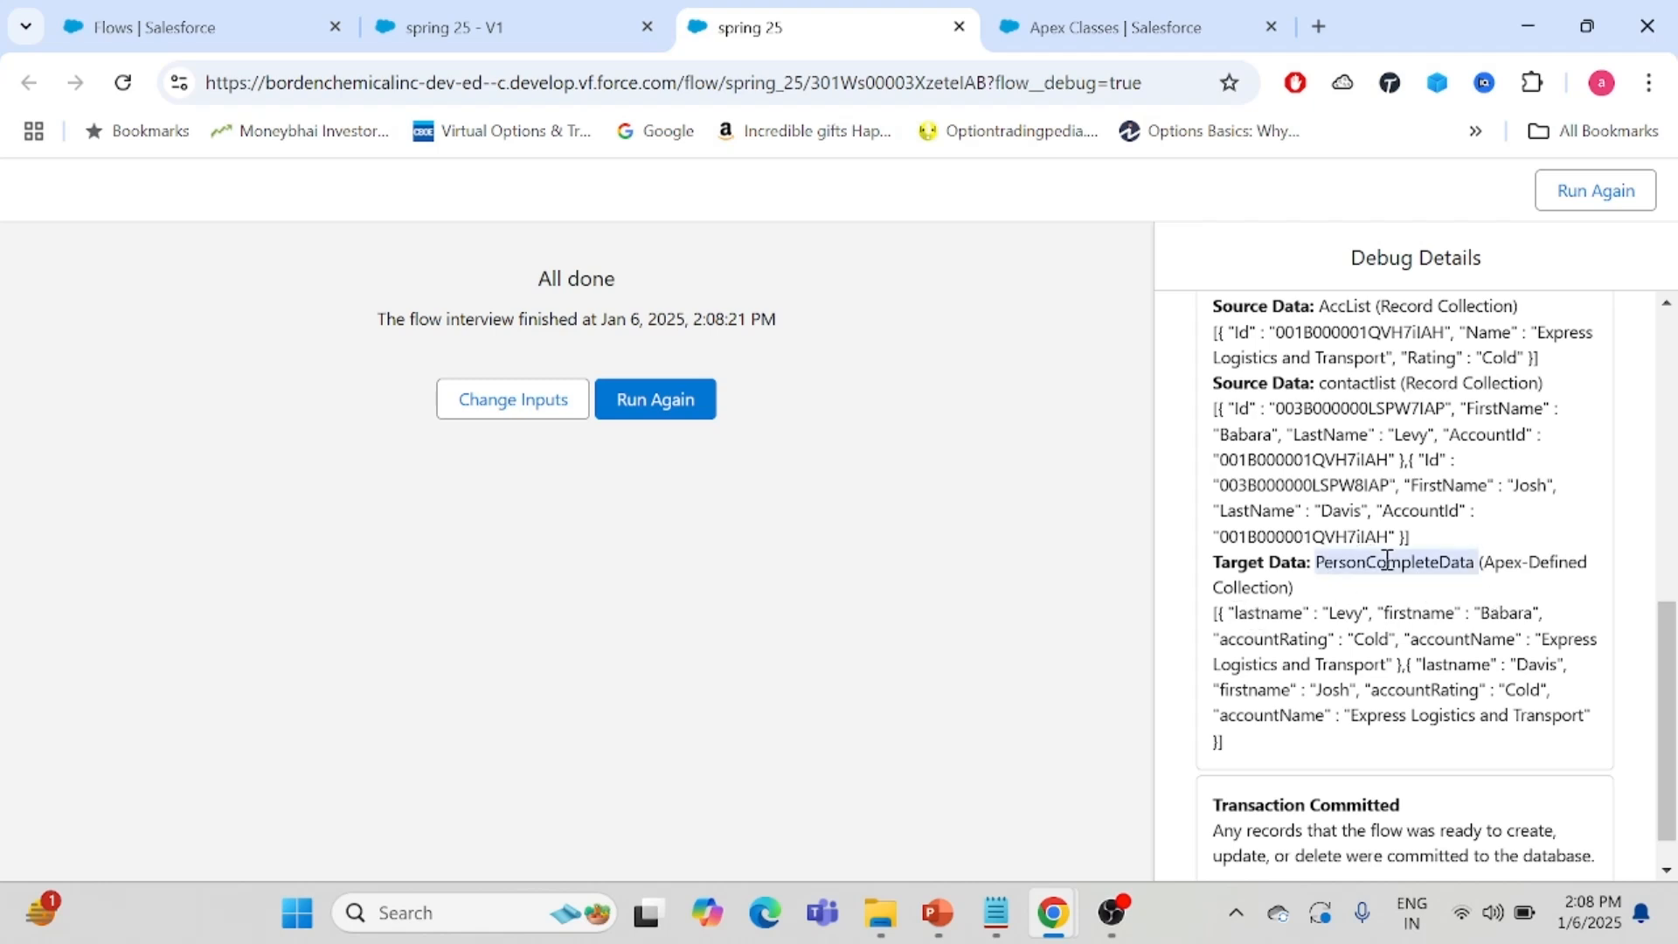
double_click(1245, 614)
double_click(1420, 613)
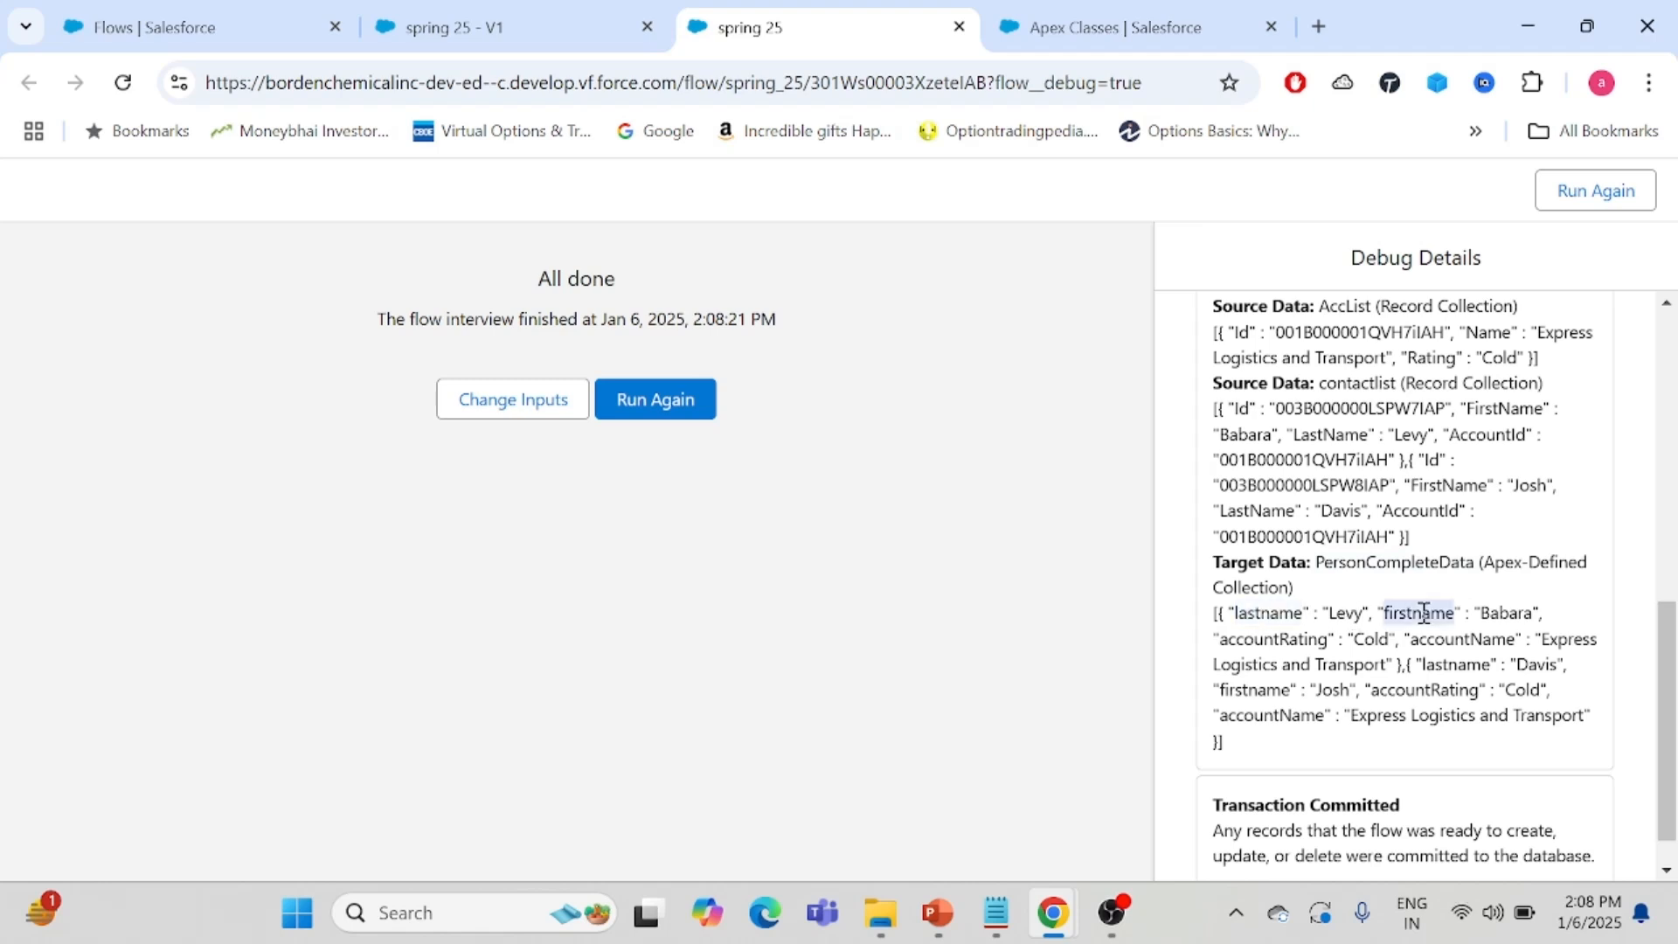
double_click(1258, 639)
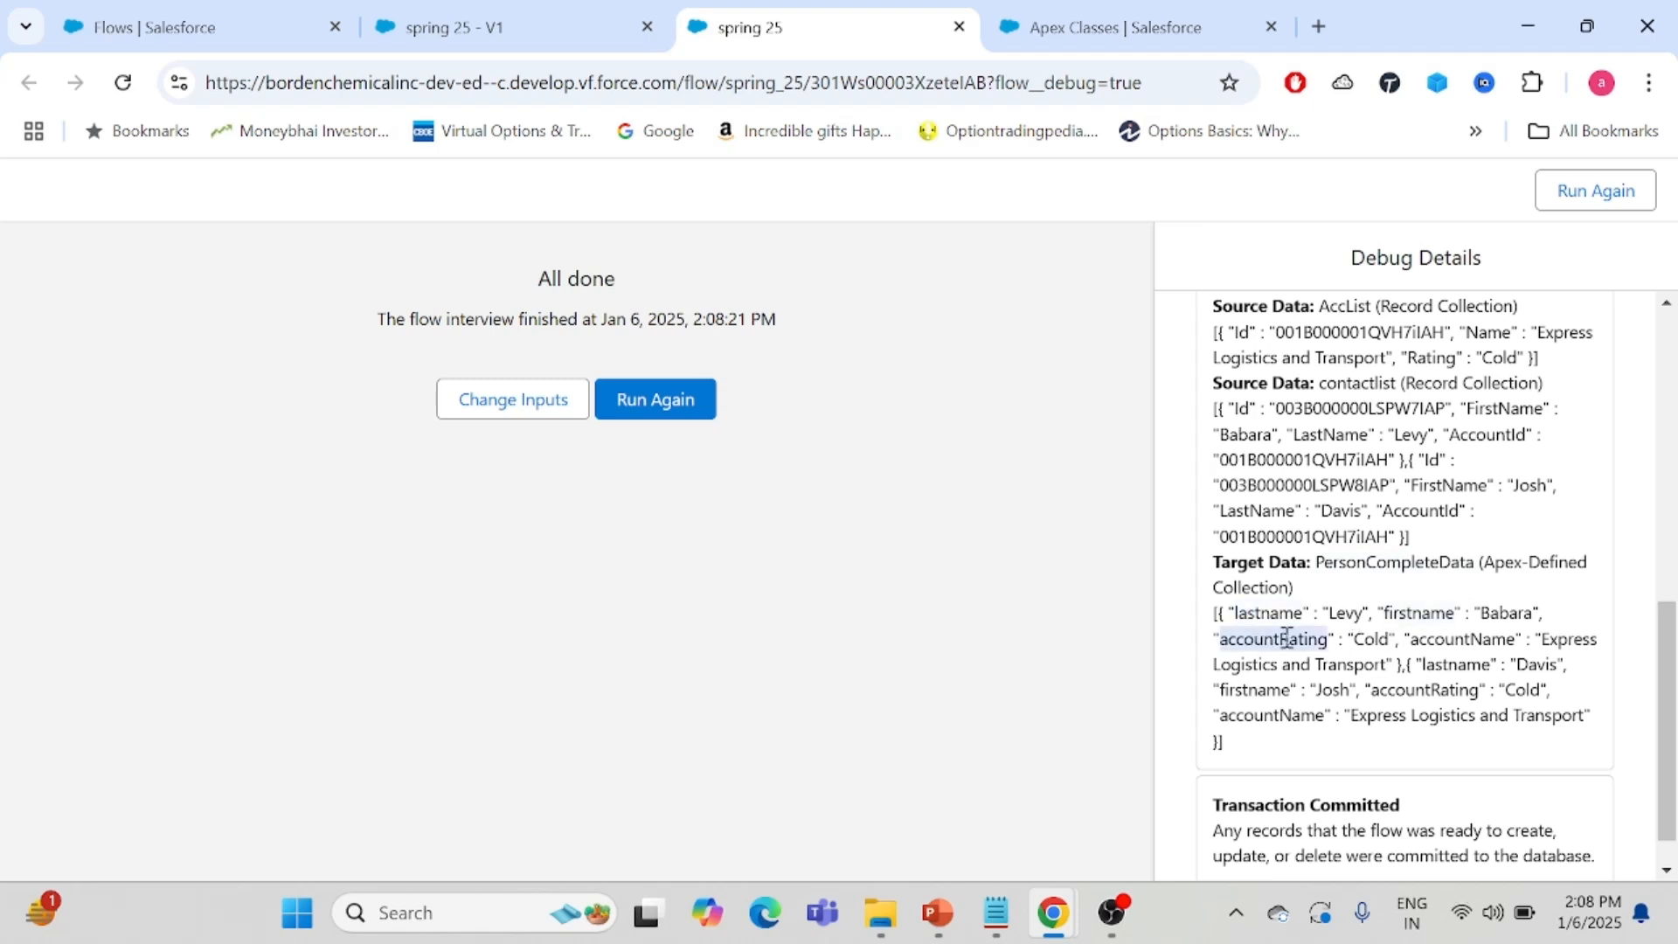
double_click(1459, 640)
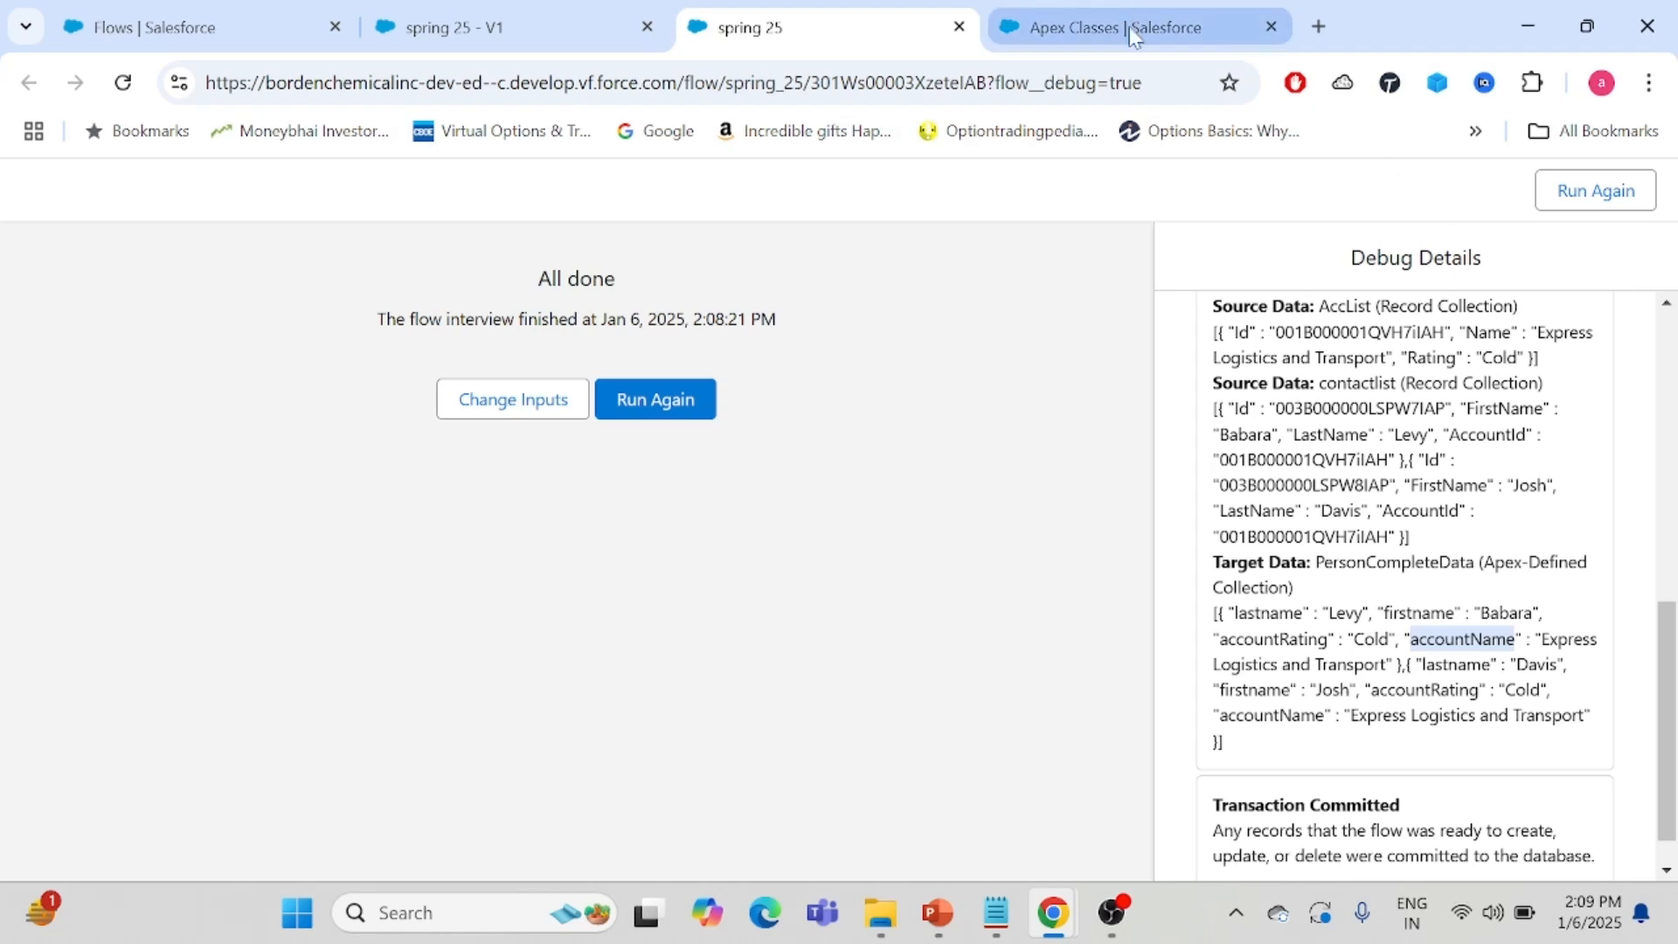
mouse_move(1133, 35)
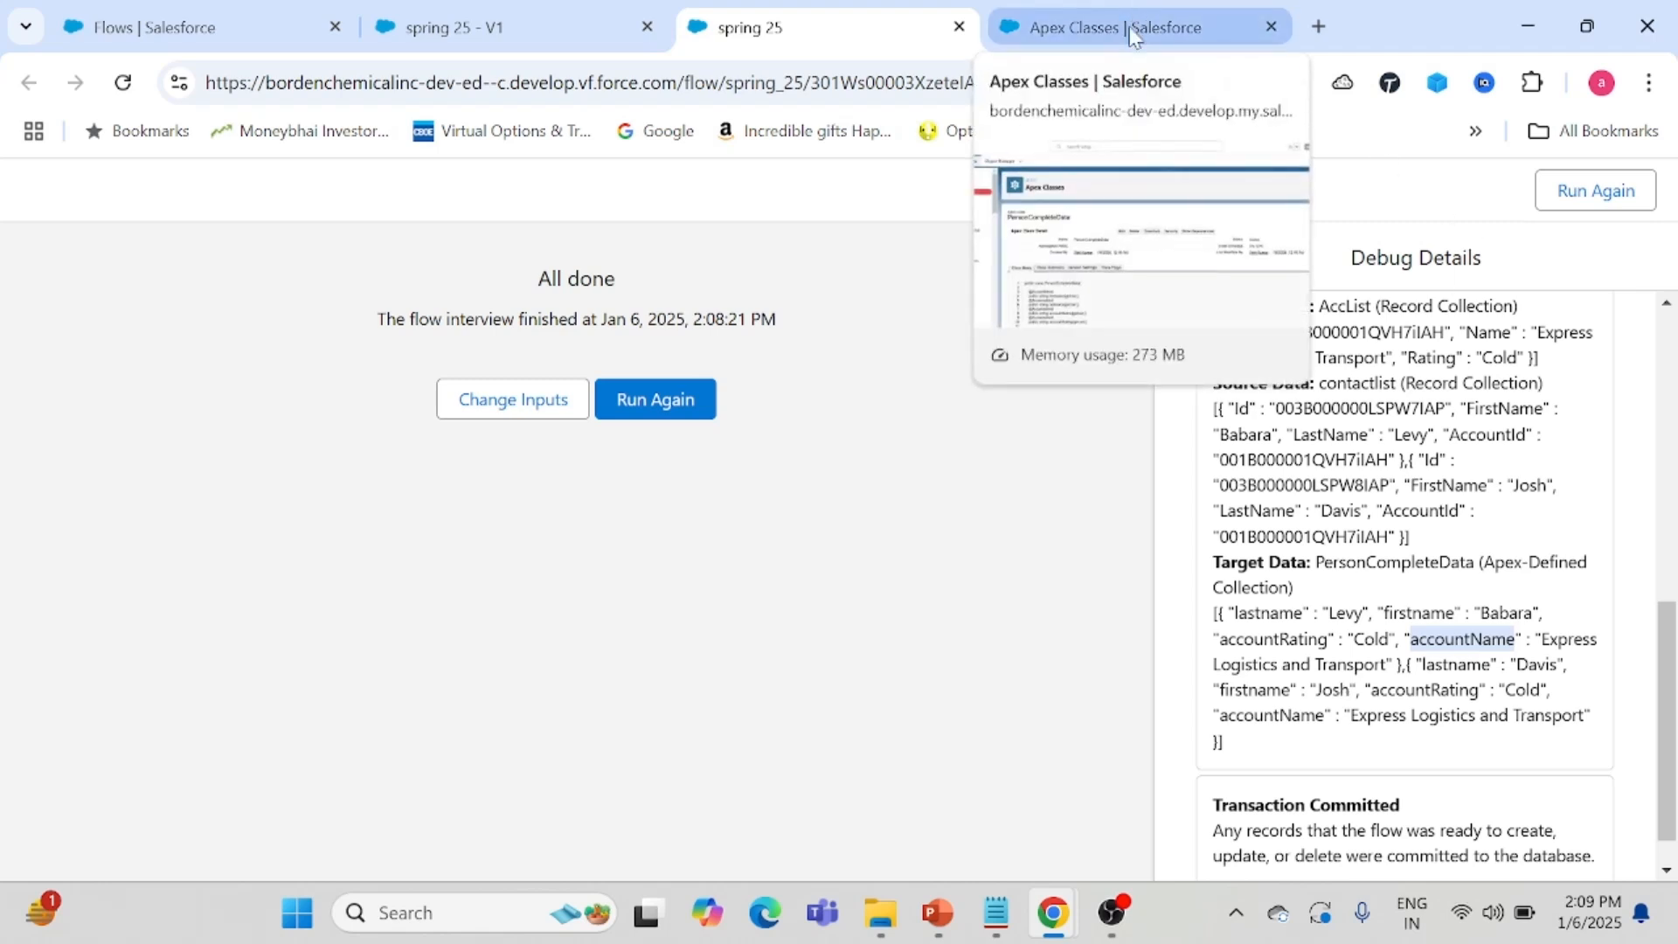